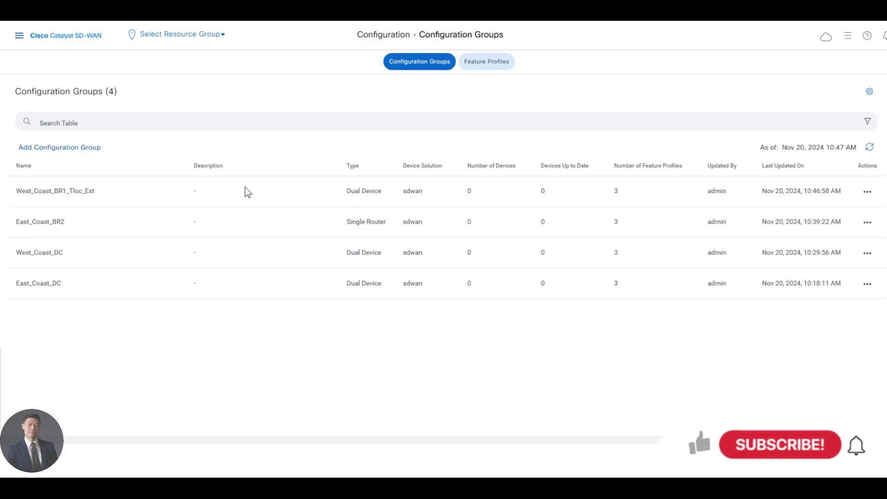
# Go to the configuration templates and start creating a new device template.
pyautogui.click(19, 35)
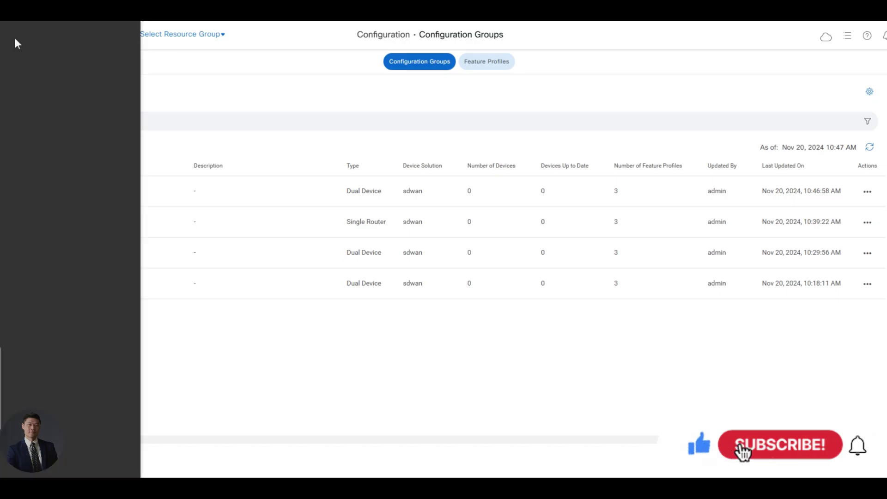
pyautogui.click(43, 203)
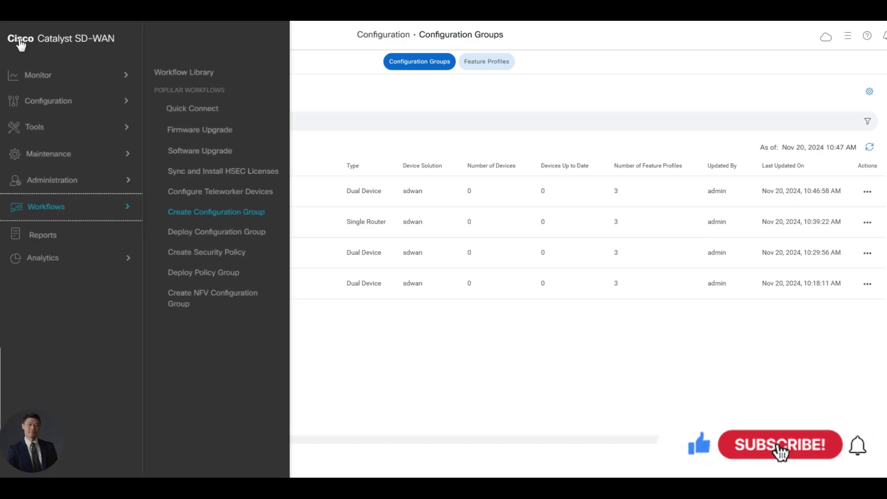
pyautogui.click(73, 101)
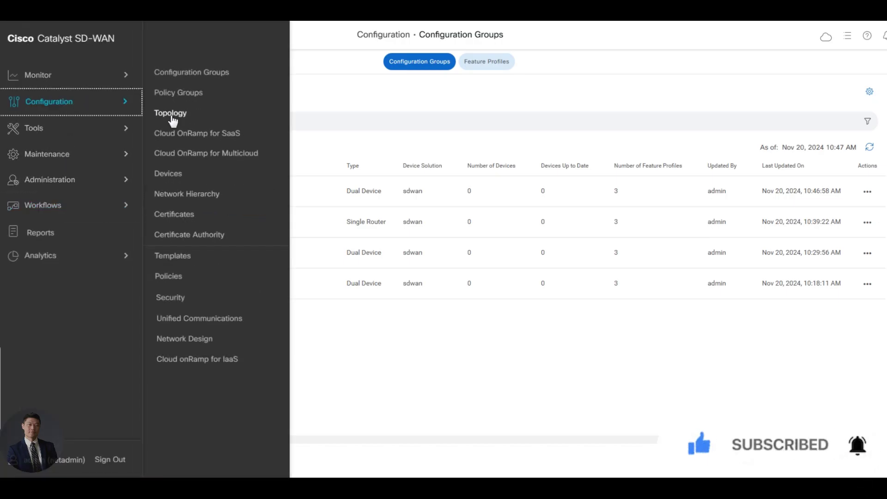
pyautogui.click(179, 255)
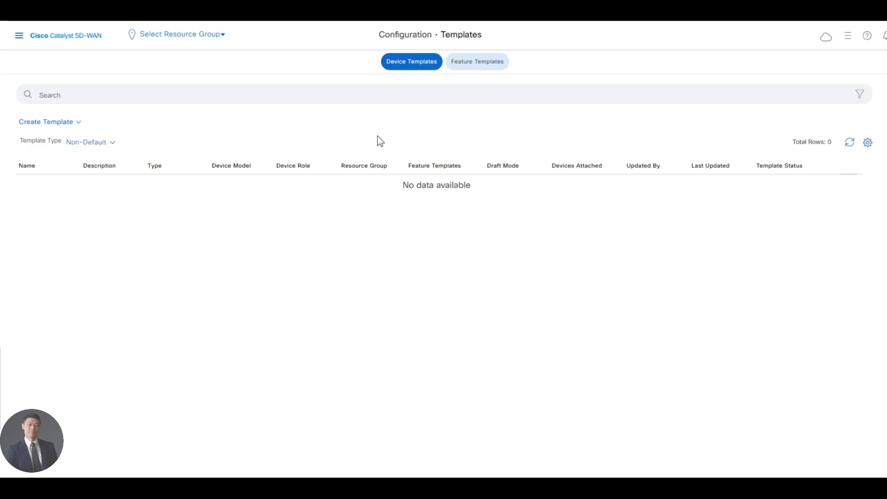
pyautogui.click(69, 122)
pyautogui.click(70, 139)
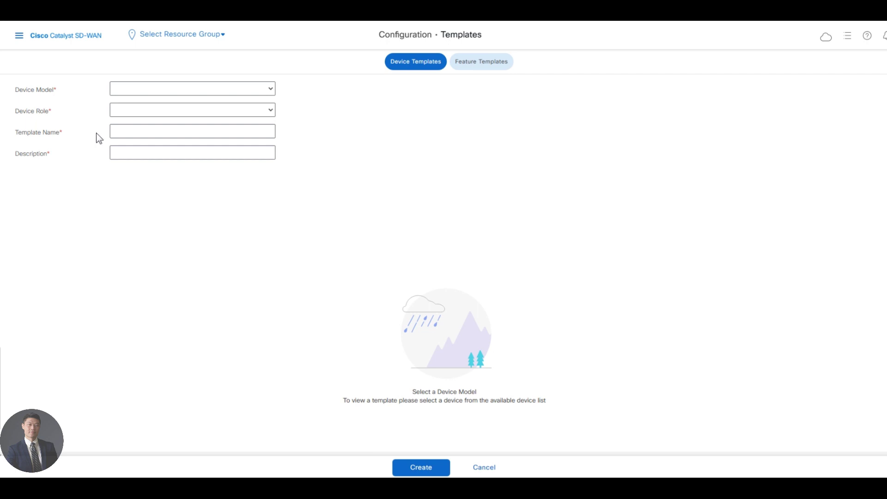
# Set the device template's device model to vSmart.
pyautogui.click(168, 90)
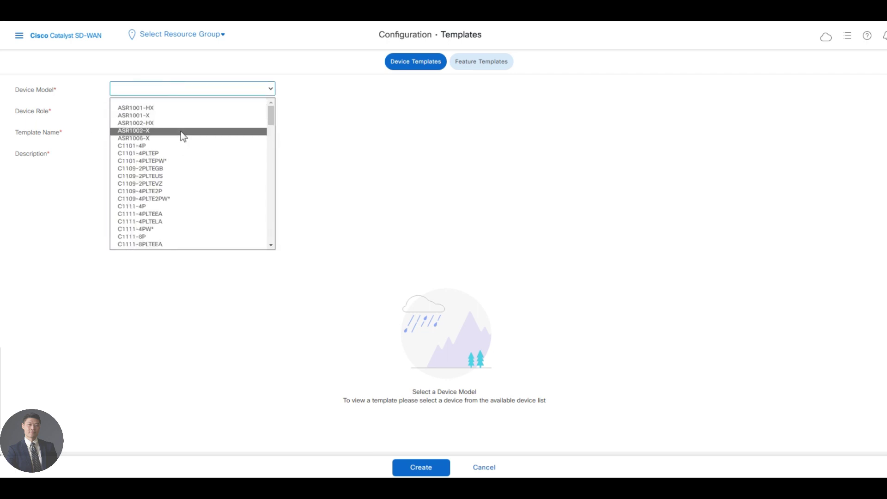
pyautogui.press('v')
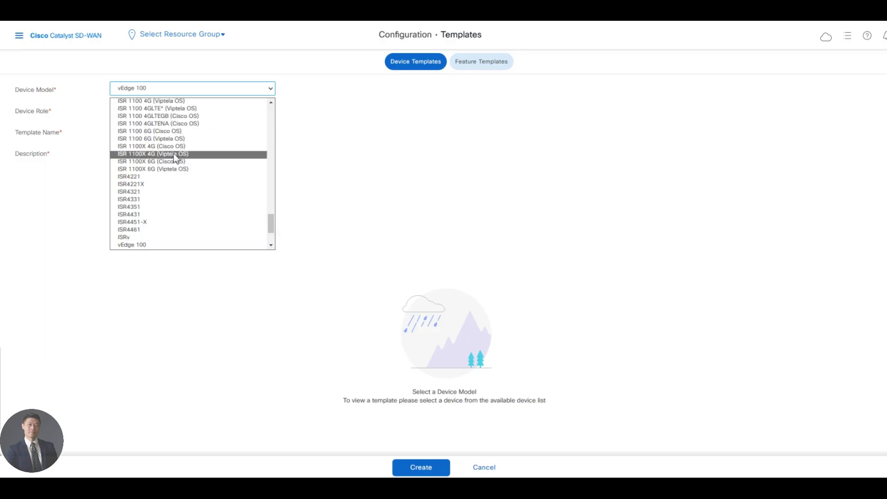
pyautogui.click(138, 86)
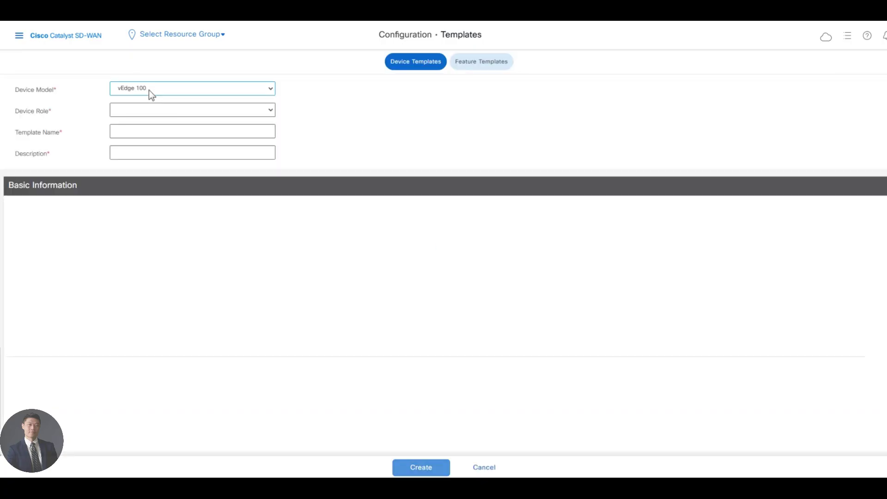
pyautogui.press('Down')
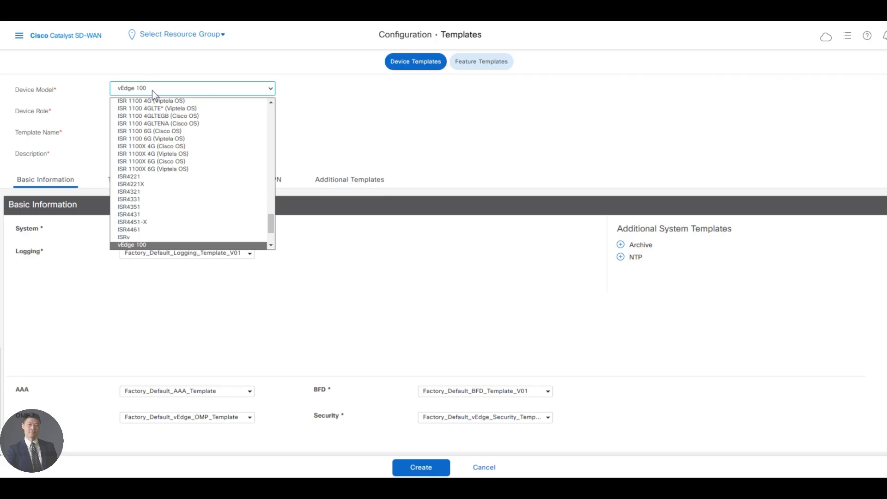
pyautogui.press('End')
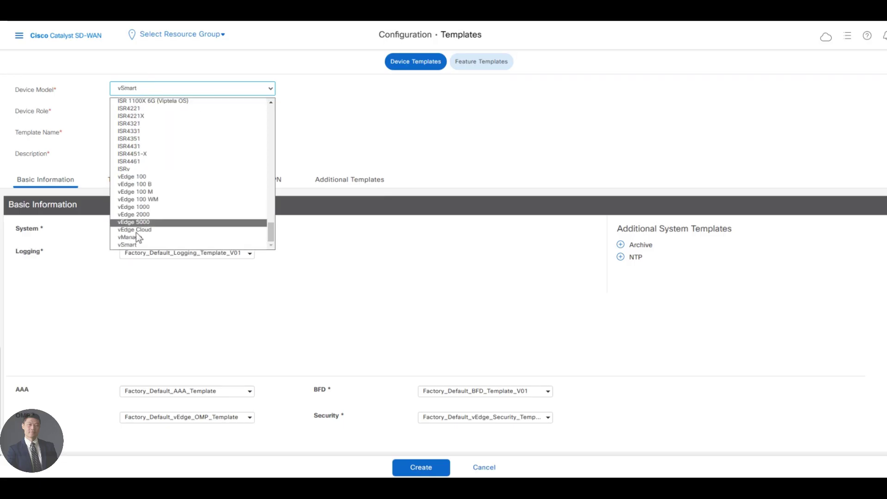
pyautogui.click(137, 244)
# Name the device template vSmart-MRF and describe it as "Template for MRF Enabled vSmarts".
pyautogui.click(160, 110)
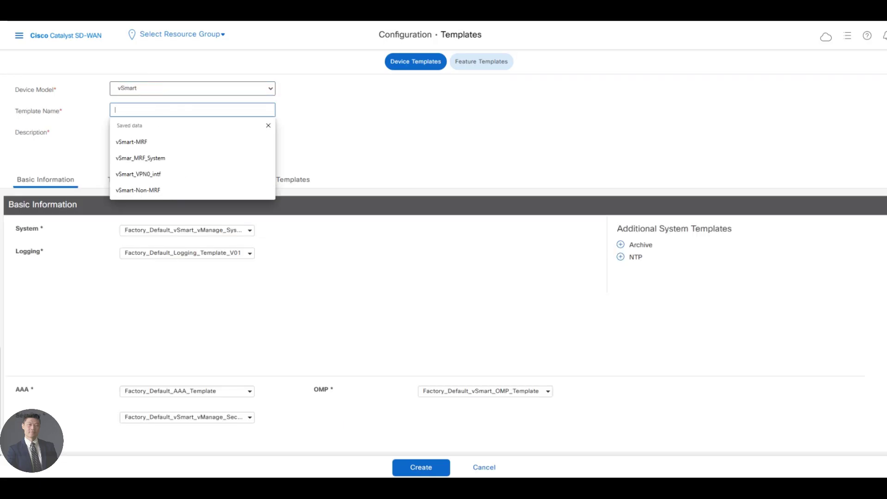
pyautogui.write('vS')
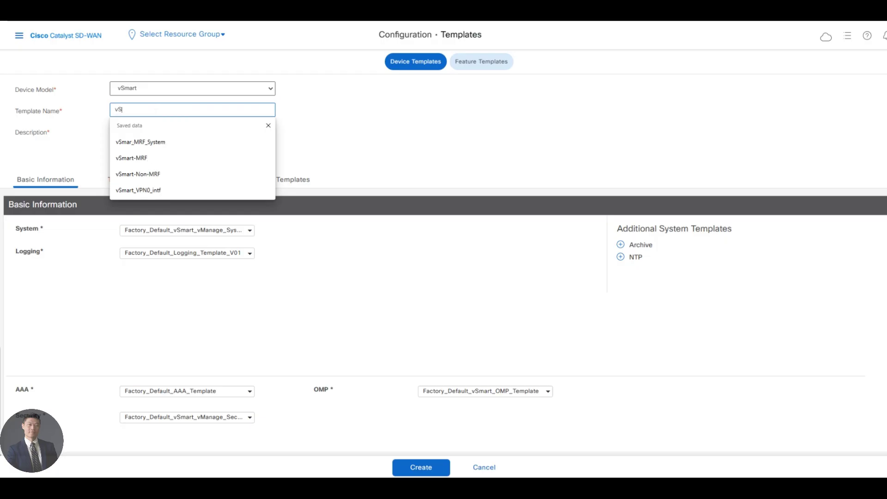
pyautogui.write('mart-')
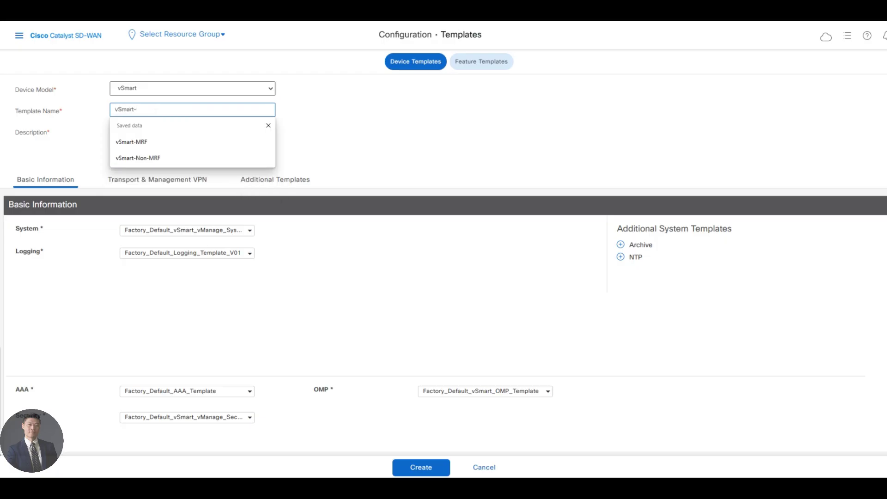
pyautogui.write('MRF')
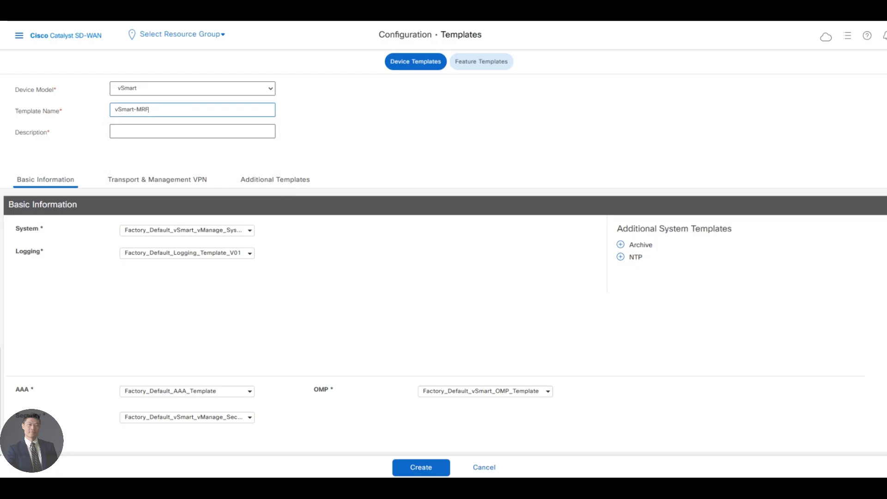
pyautogui.click(141, 131)
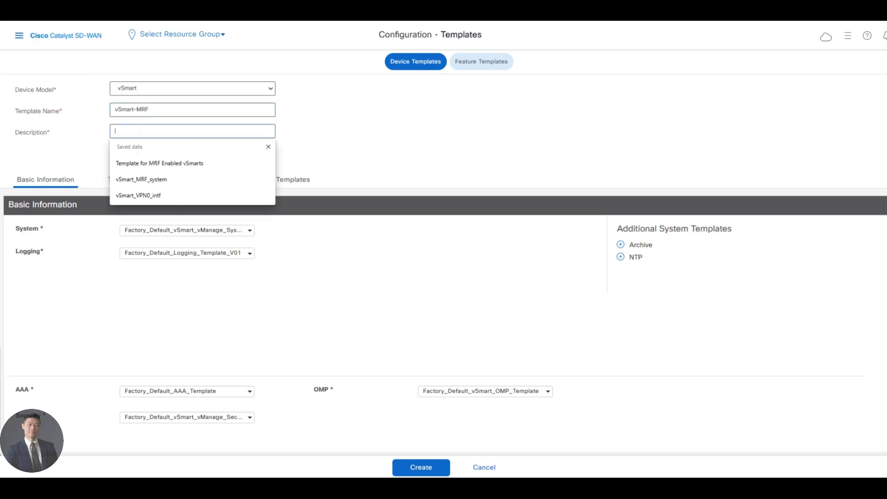
pyautogui.press('Down')
pyautogui.press('Return')
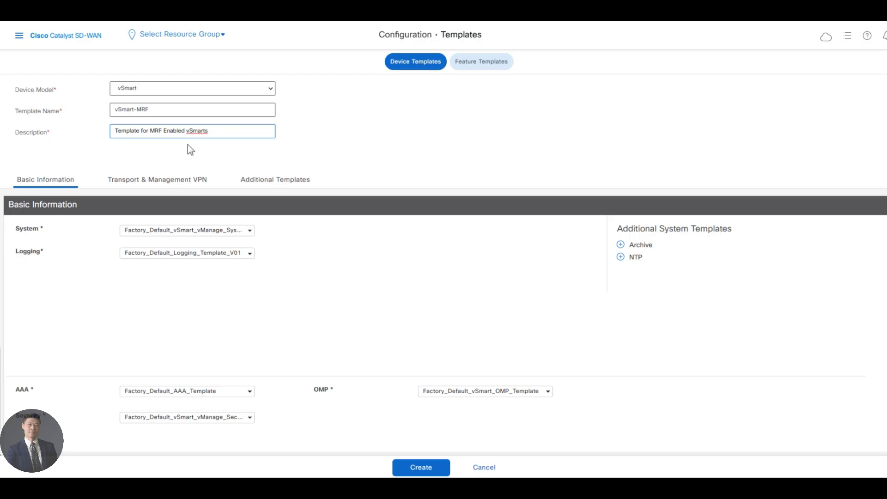
# Create a new System feature template from the device template and name it vSmart_MRF_system.
pyautogui.click(160, 233)
pyautogui.click(150, 341)
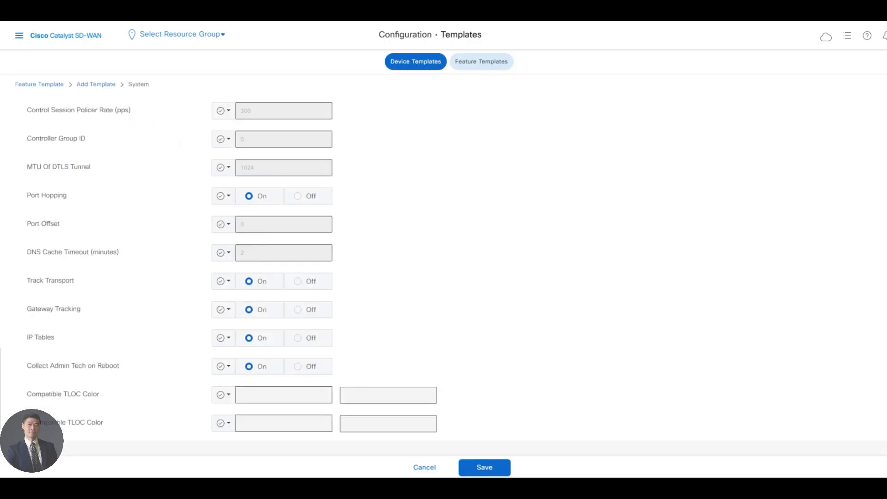
pyautogui.click(143, 128)
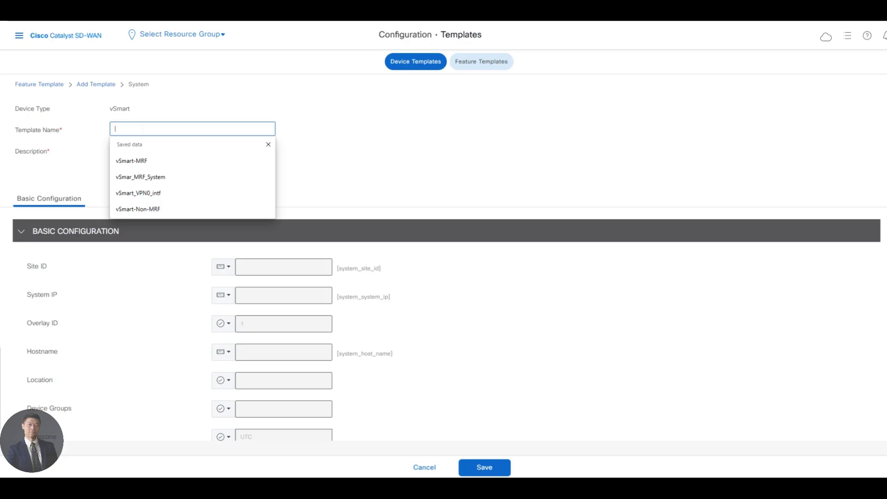
pyautogui.write('vSmart')
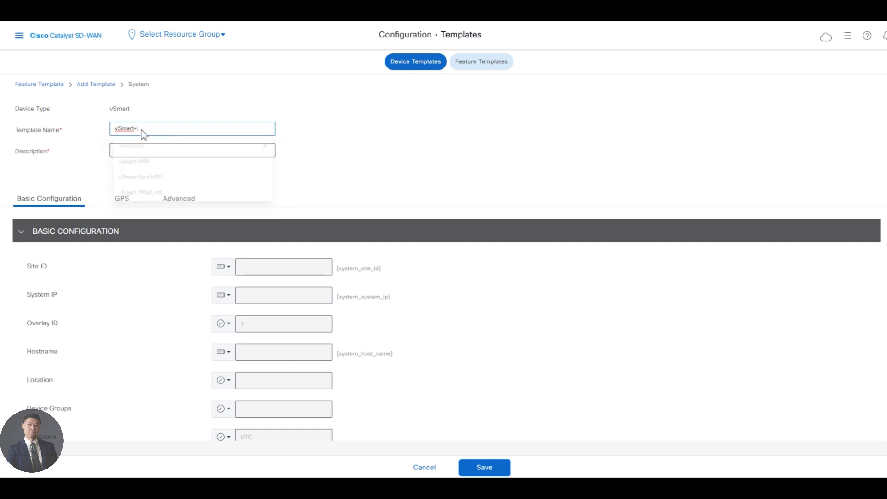
pyautogui.write('_MRF')
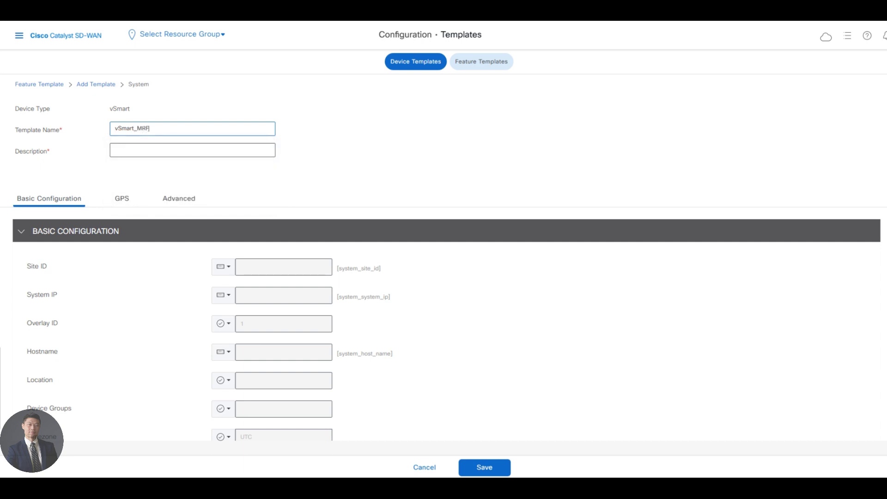
pyautogui.write('_')
pyautogui.write('system')
# Enter vSmart_MRF_system as the System template's description and save the template with its default settings.
pyautogui.press('Tab')
pyautogui.write('vSmar')
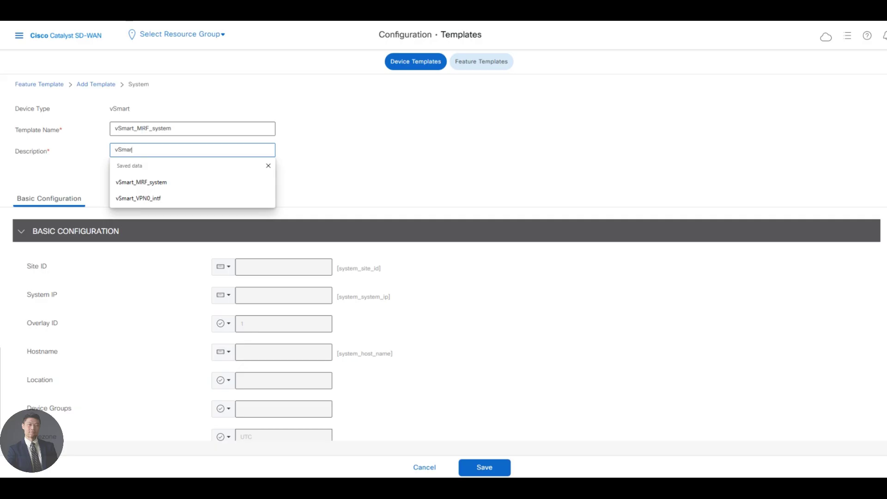
pyautogui.write('t_MR')
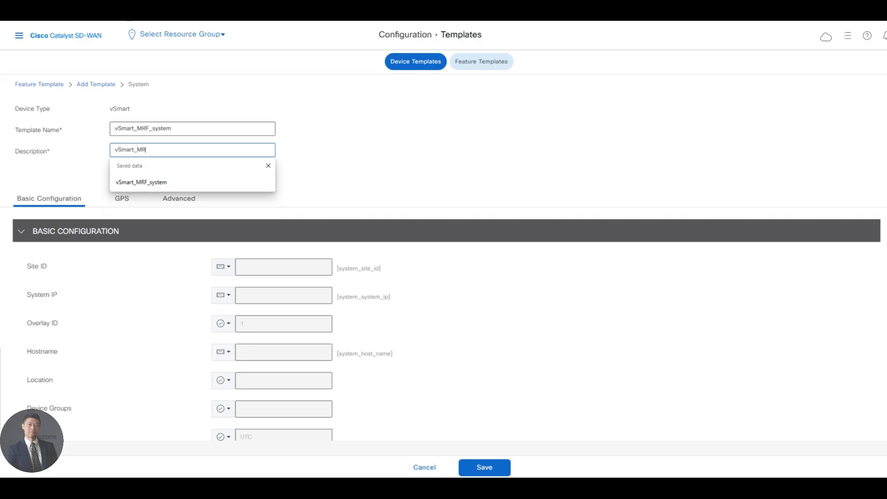
pyautogui.write('F_system')
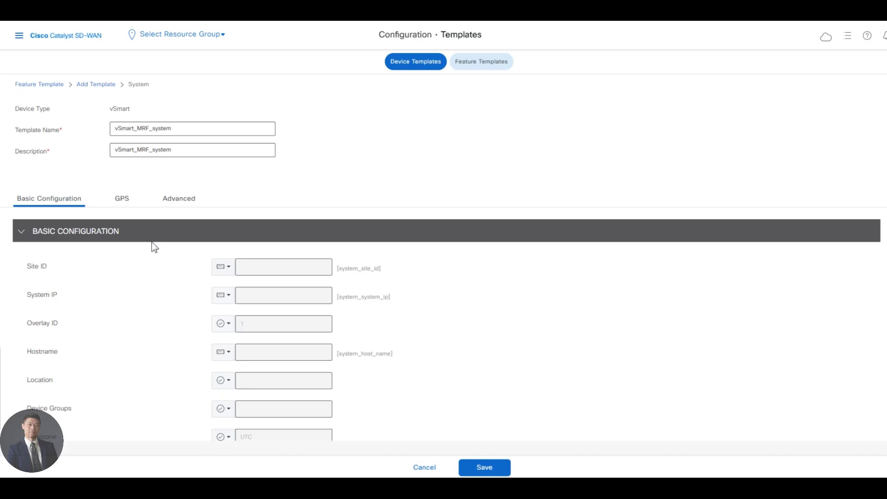
pyautogui.scroll(-7, 226, 296)
pyautogui.scroll(-7, 210, 295)
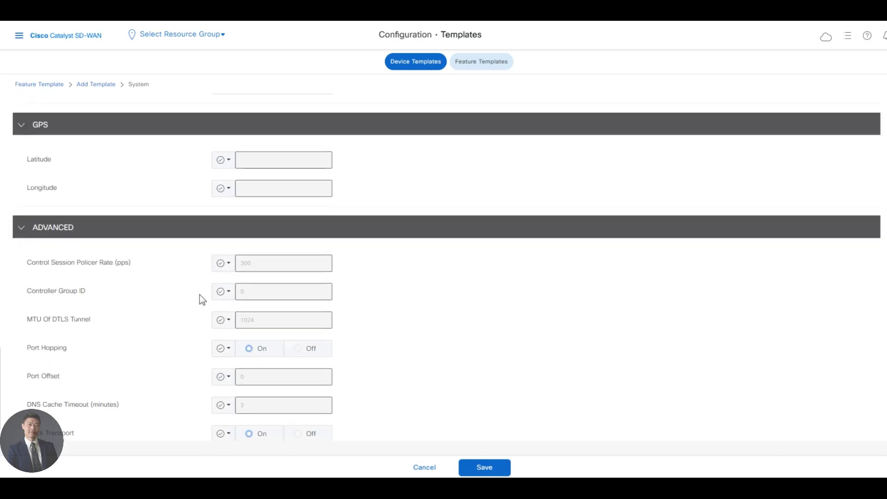
pyautogui.scroll(14, 196, 299)
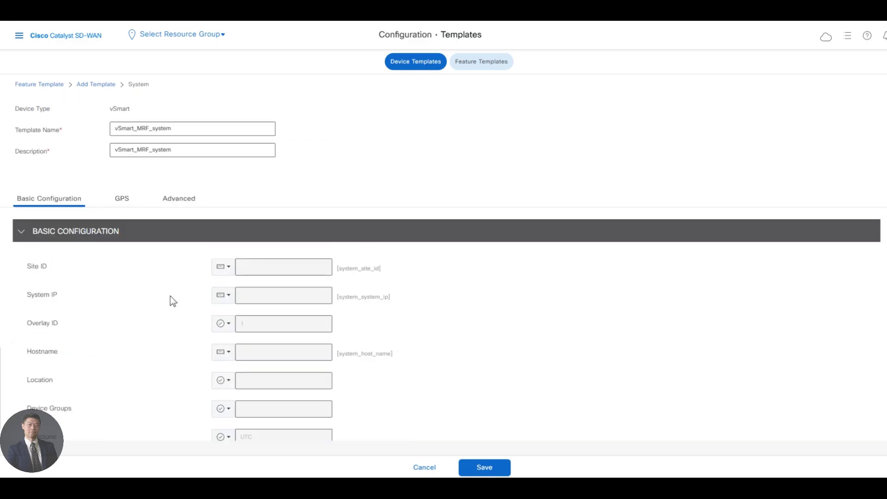
pyautogui.click(483, 467)
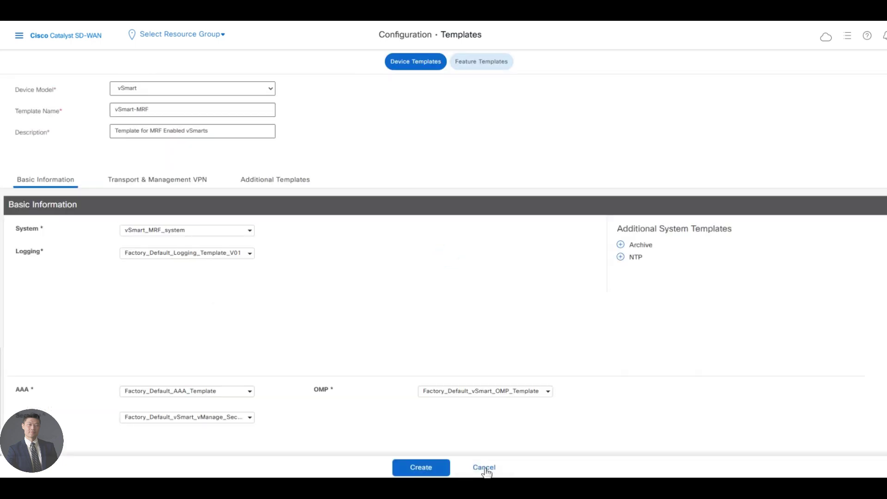
# Create a new feature template for VPN 0 under Transport & Management VPN and name it vSmart_VPN0.
pyautogui.click(137, 185)
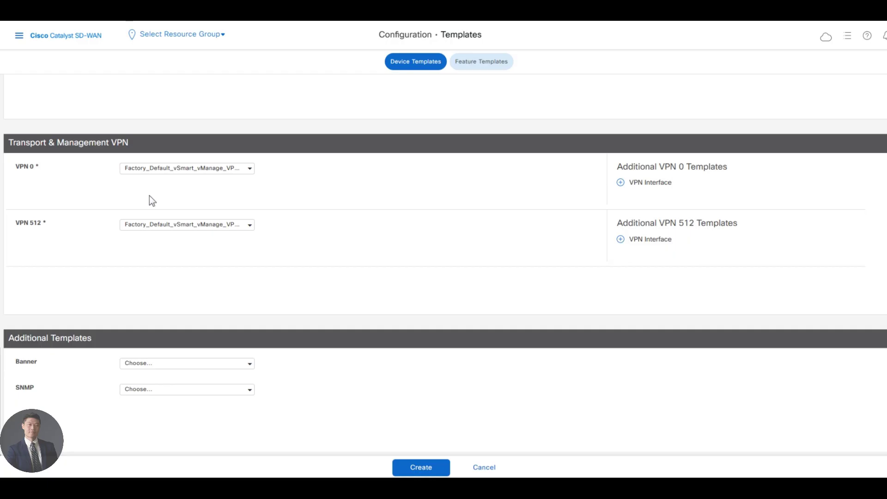
pyautogui.click(178, 169)
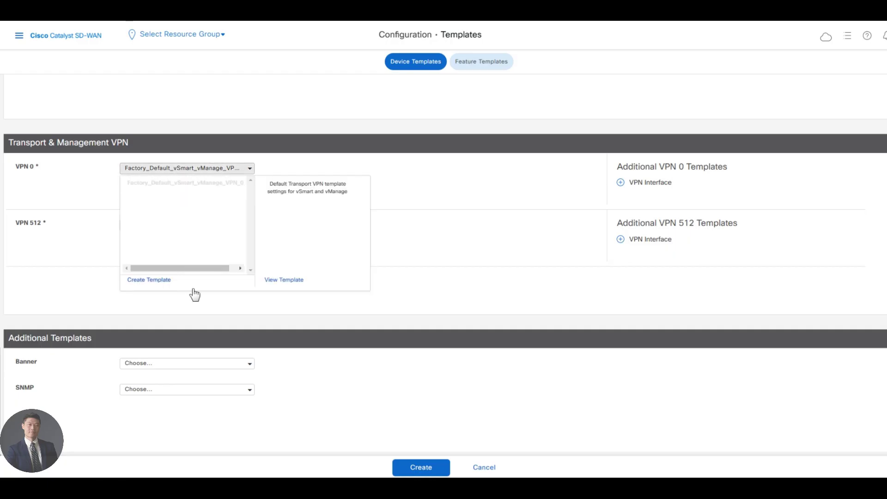
pyautogui.click(152, 284)
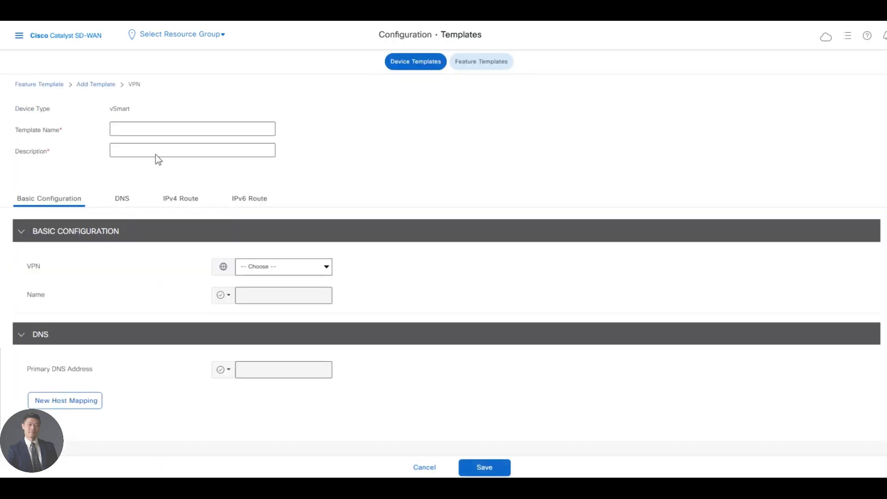
pyautogui.click(153, 129)
pyautogui.write('vSmart')
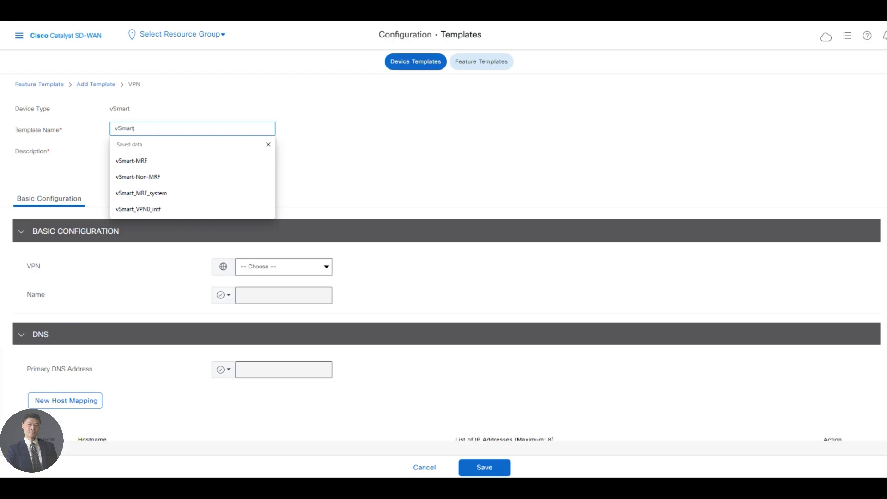
pyautogui.write('_VPN')
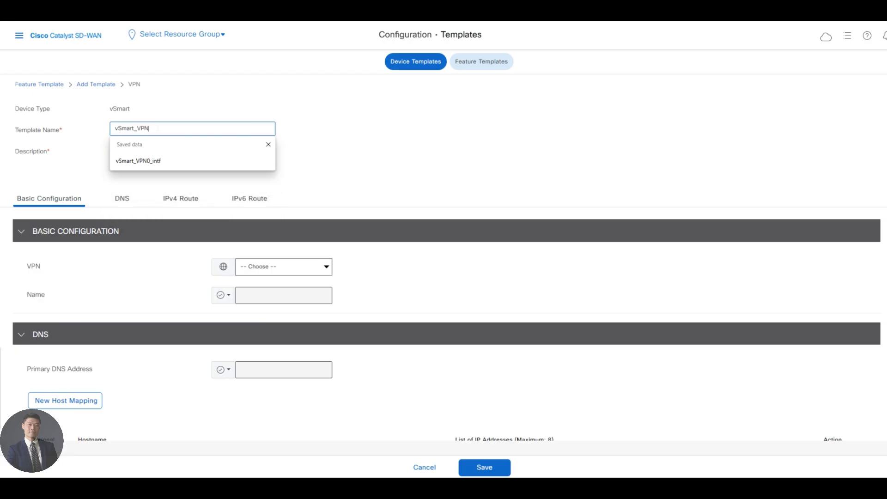
pyautogui.write('0')
# Copy the VPN template's name vSmart_VPN0 into its description.
pyautogui.press('Tab')
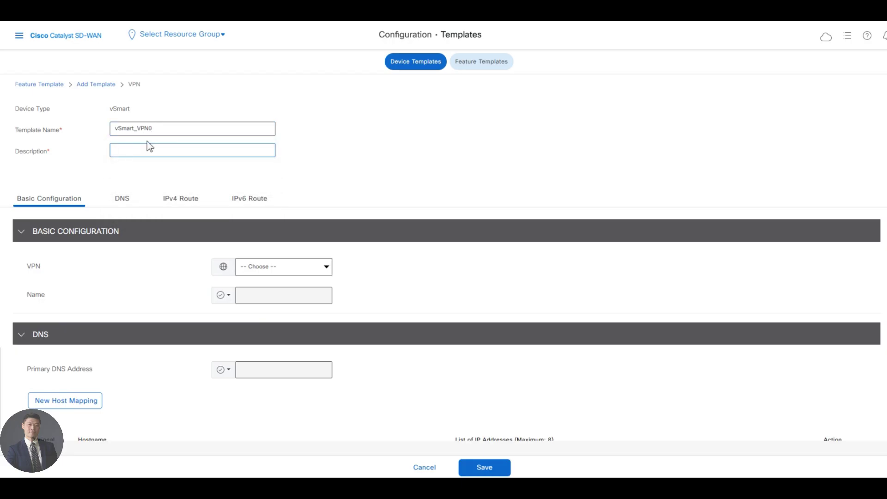
pyautogui.doubleClick(138, 130)
pyautogui.hotkey('ctrl', 'c')
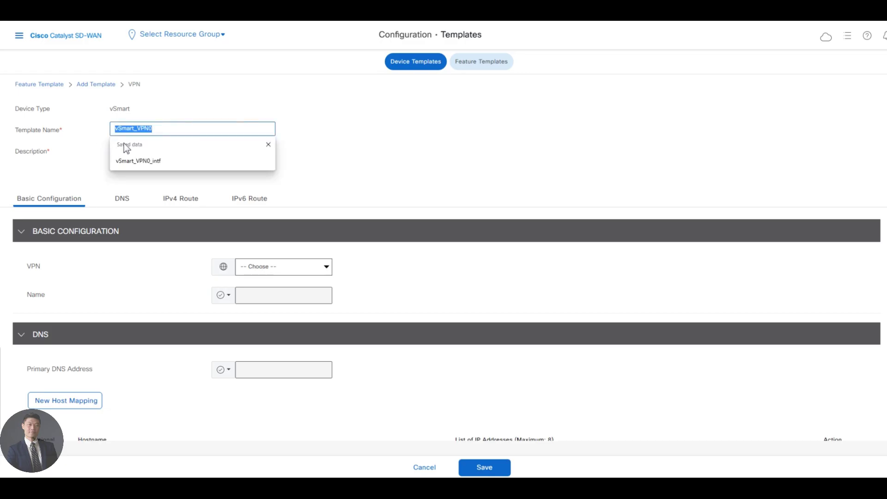
pyautogui.click(345, 173)
pyautogui.click(153, 148)
pyautogui.hotkey('ctrl', 'v')
pyautogui.click(342, 172)
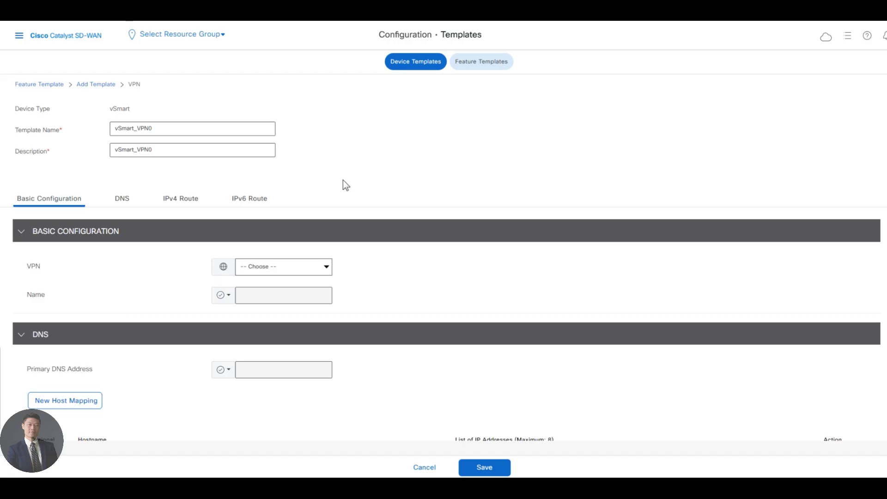
# Add a DNS host mapping for hostname vbond-test-drive with IP address 10.2.1.6 to the VPN template.
pyautogui.click(122, 200)
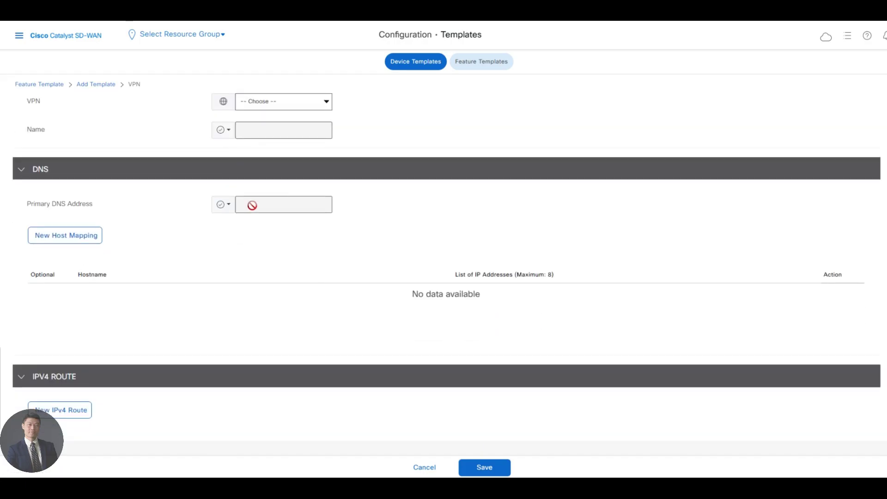
pyautogui.click(61, 236)
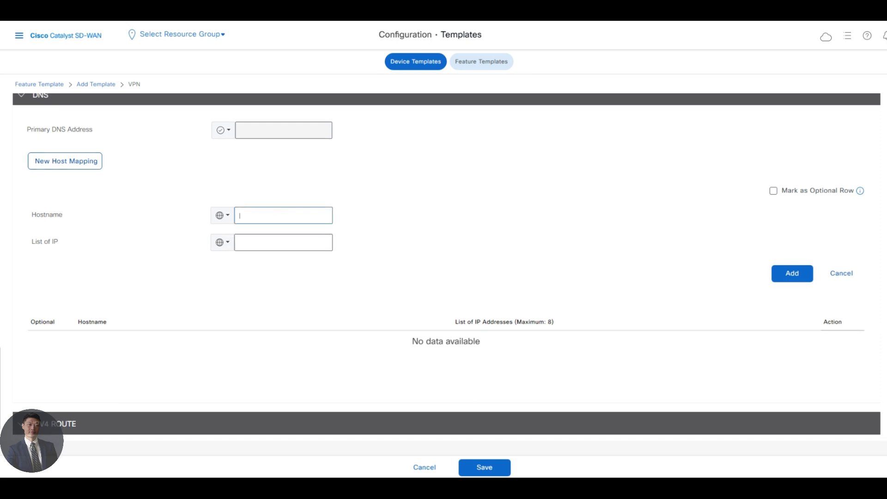
pyautogui.write('vbond-=test-drive')
pyautogui.press('Tab')
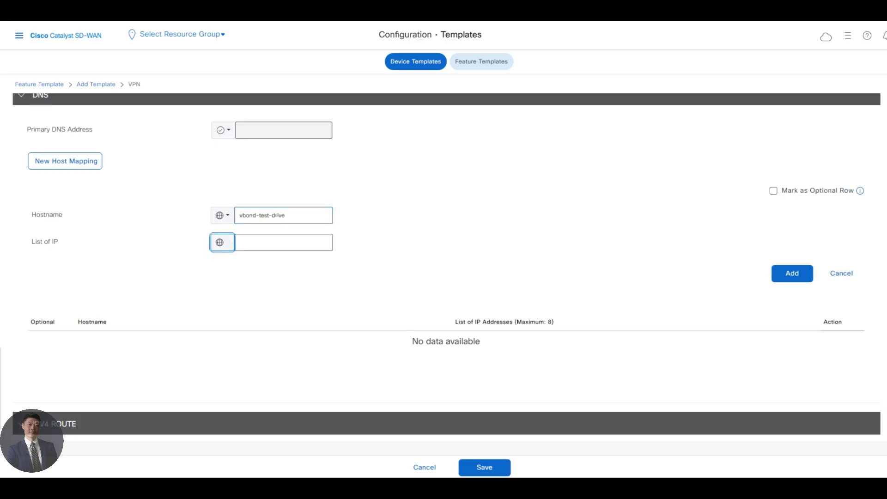
pyautogui.press('Tab')
pyautogui.write('10.2.16.6')
pyautogui.click(789, 276)
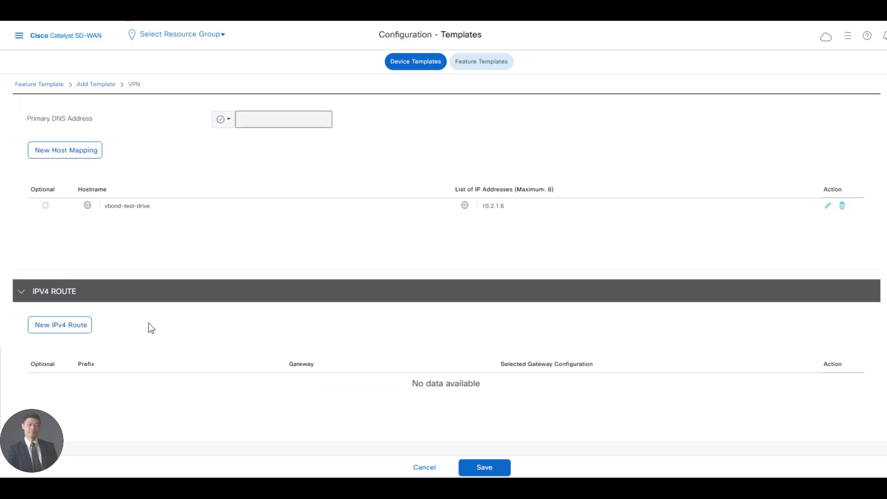
# Add an IPv4 route with prefix 0.0.0.0/0 and next hop address 10.2.1.1 to the VPN template.
pyautogui.scroll(-3, 148, 326)
pyautogui.click(60, 217)
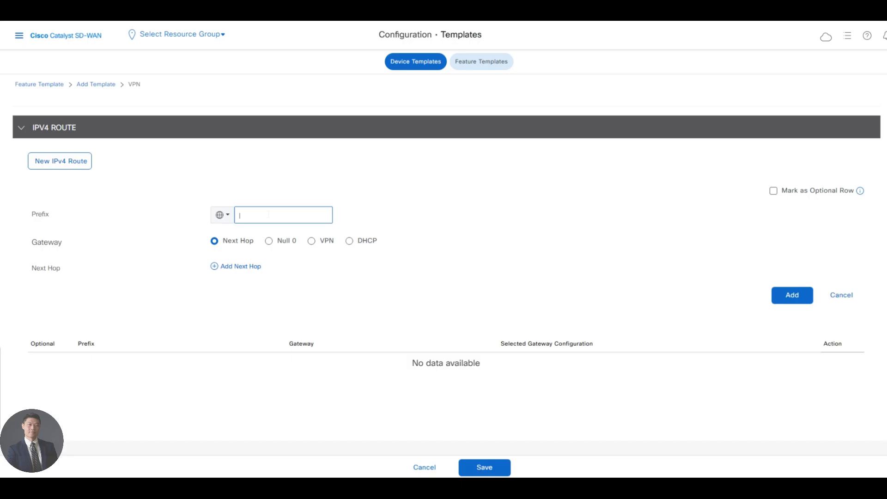
pyautogui.write('0.0.0.0/0')
pyautogui.click(235, 267)
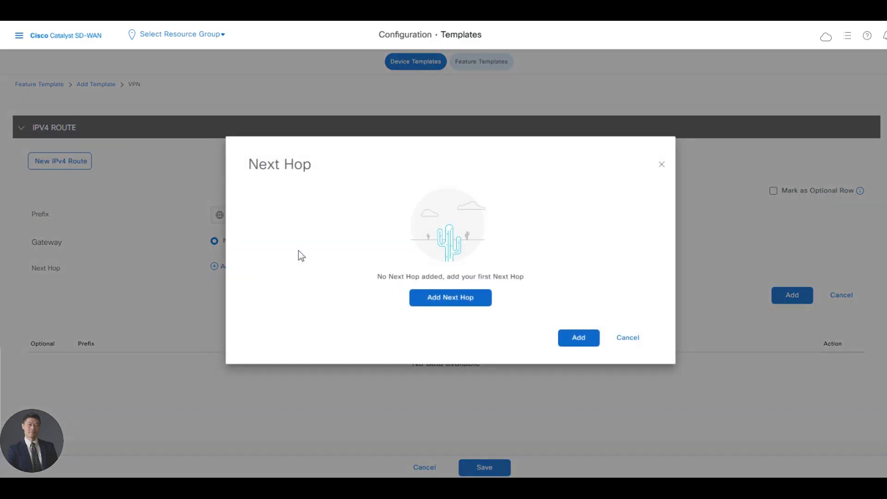
pyautogui.click(442, 300)
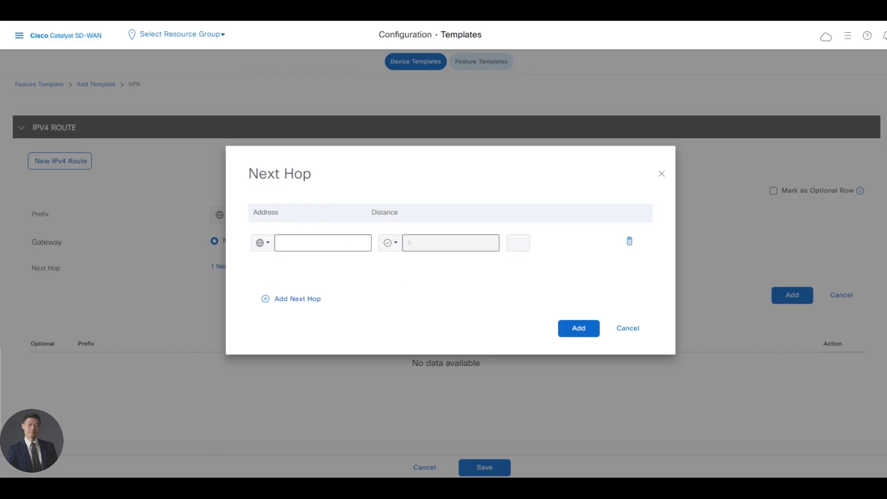
pyautogui.write('10.2.1.1')
pyautogui.click(563, 330)
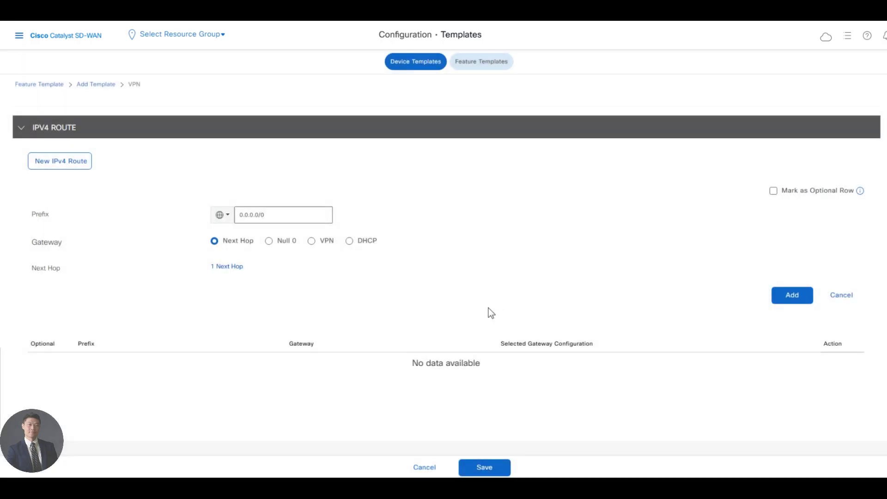
pyautogui.click(793, 297)
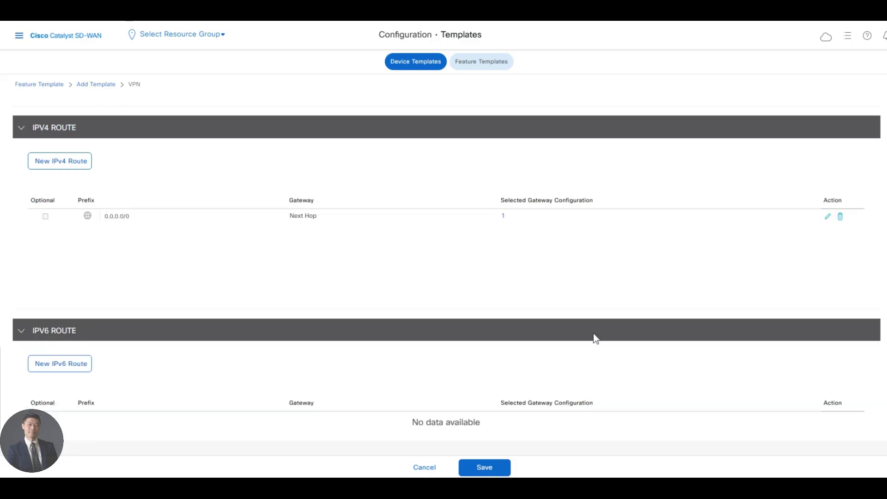
# Review the template's host mapping and IPv4 route entries and try to save the VPN template.
pyautogui.scroll(5, 437, 240)
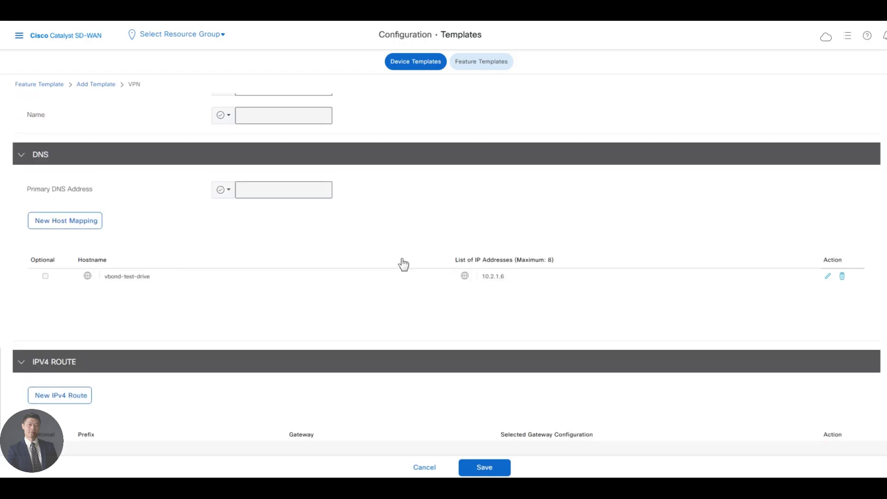
pyautogui.scroll(-3, 401, 263)
pyautogui.scroll(3, 351, 259)
pyautogui.scroll(-3, 314, 261)
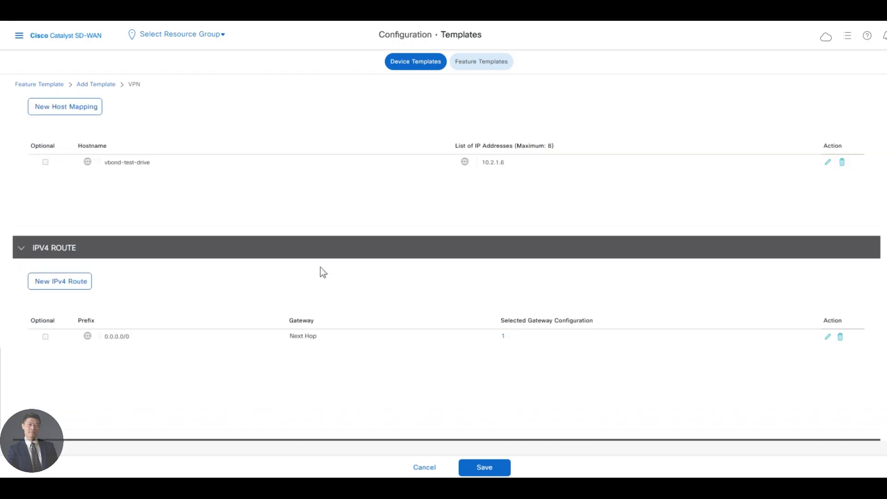
pyautogui.scroll(-2, 340, 291)
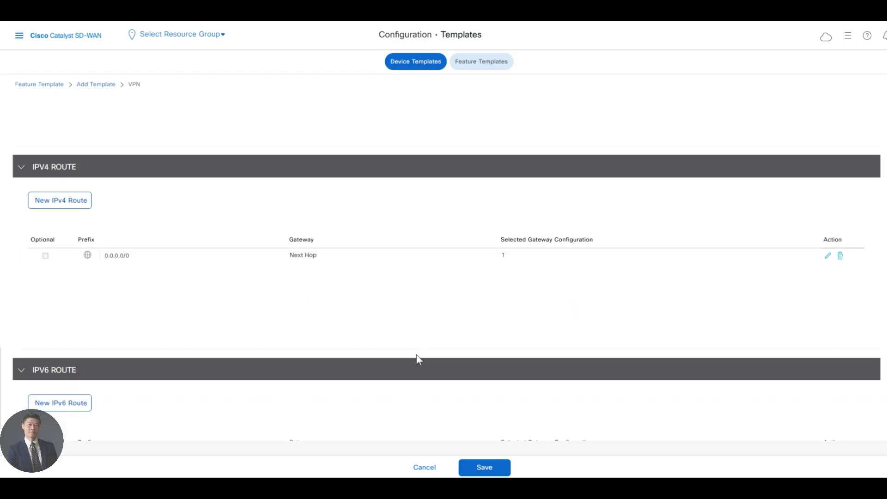
pyautogui.click(500, 466)
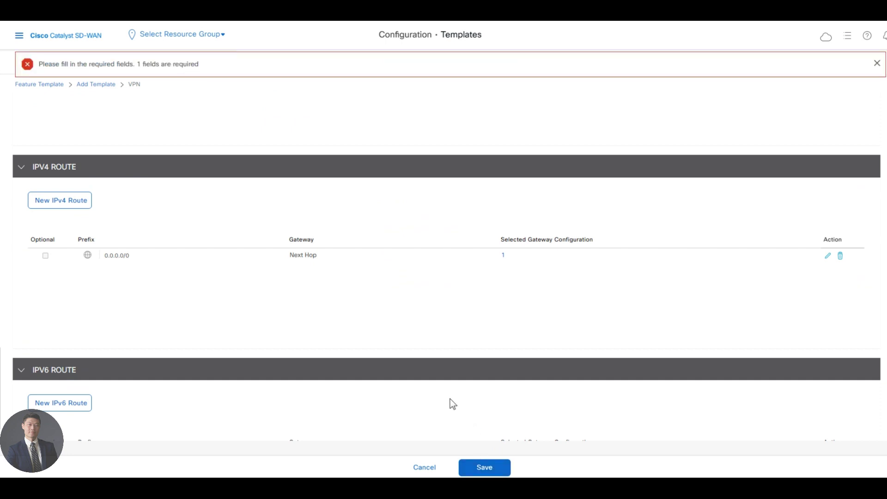
# Set the VPN to VPN 0 in the basic configuration and save the VPN template.
pyautogui.scroll(5, 396, 367)
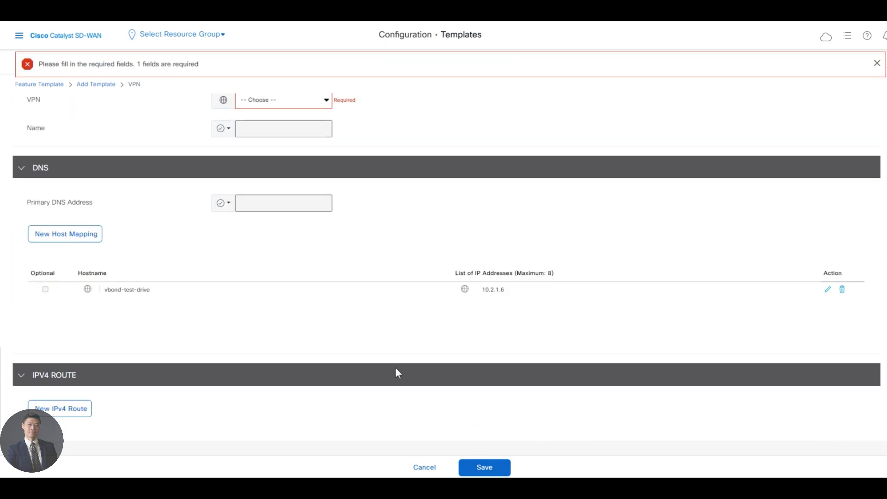
pyautogui.scroll(4, 397, 372)
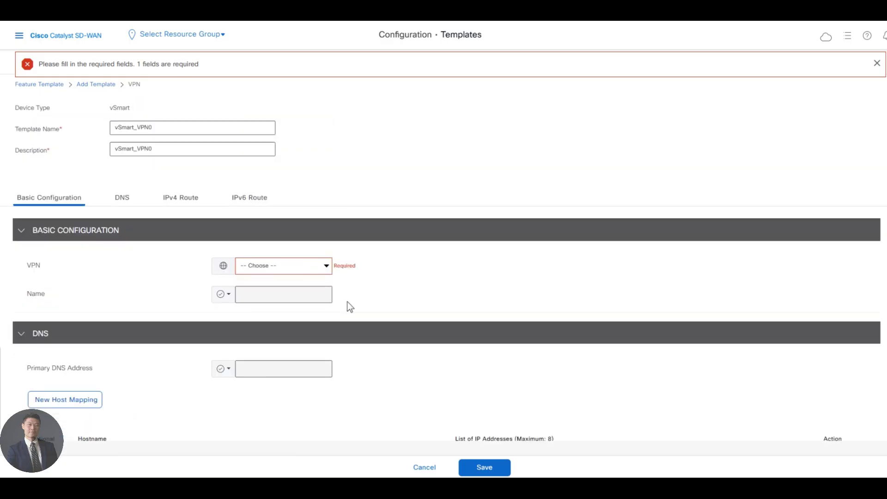
pyautogui.click(317, 267)
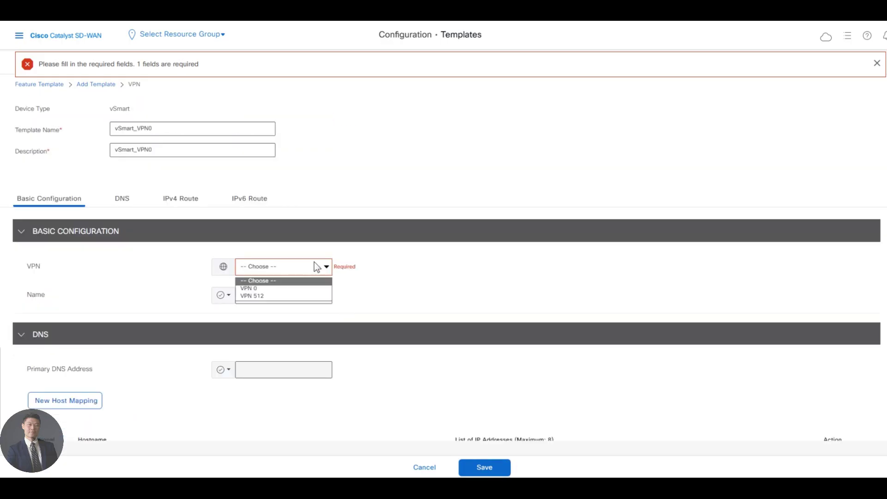
pyautogui.click(260, 289)
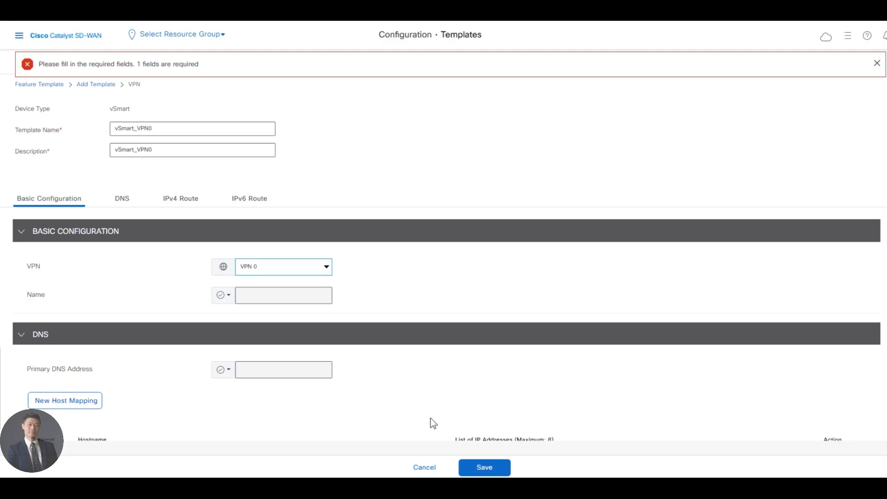
pyautogui.click(485, 468)
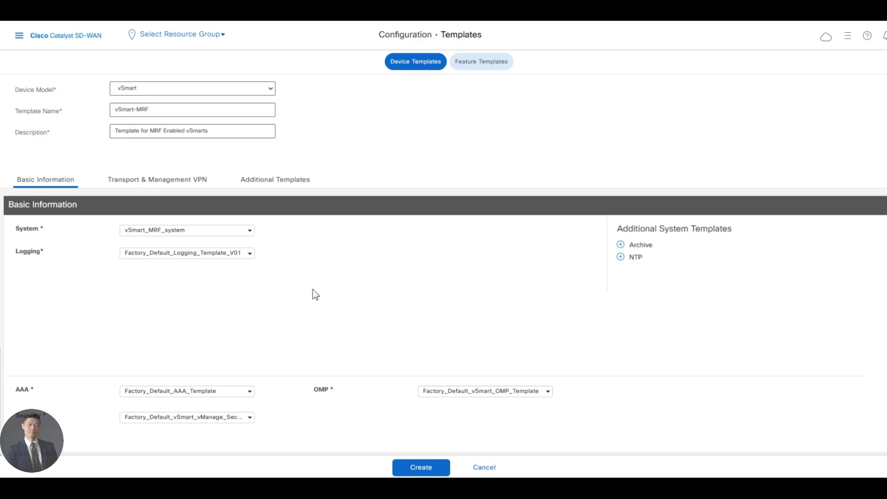
# Add a VPN Interface under VPN 0 of the device template and create a new feature template for it named vSmart_VPN0_intf.
pyautogui.click(170, 183)
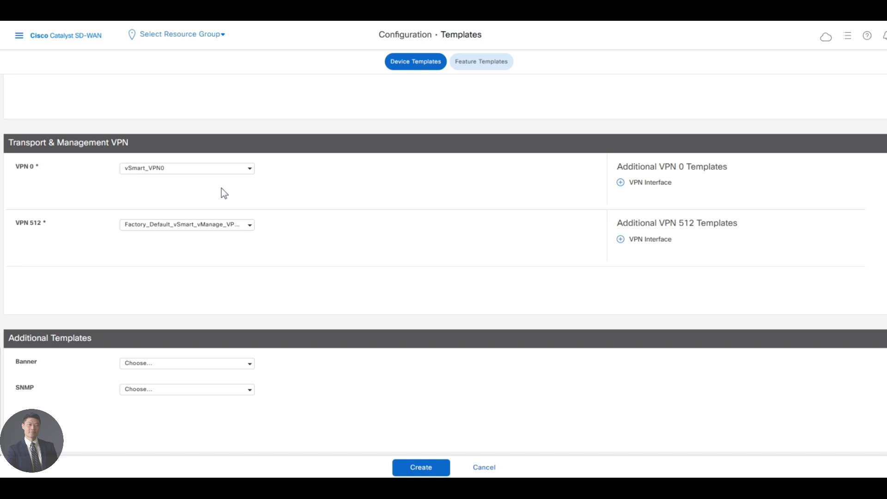
pyautogui.click(621, 183)
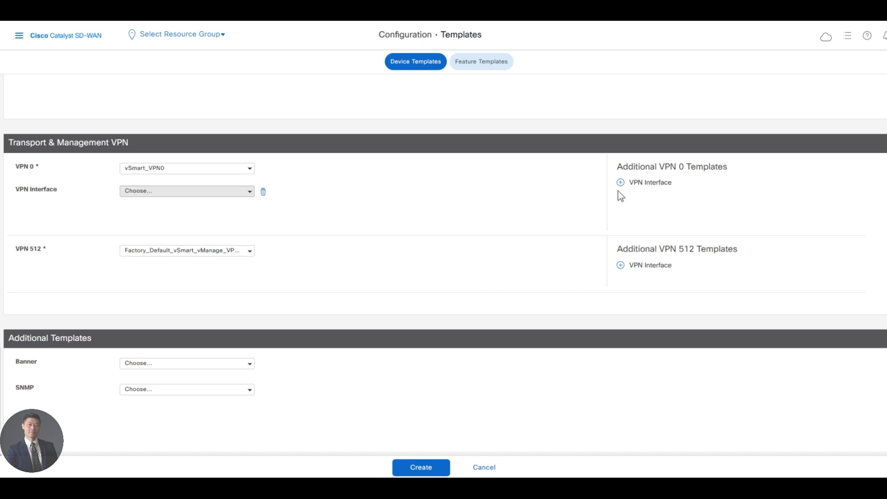
pyautogui.click(180, 198)
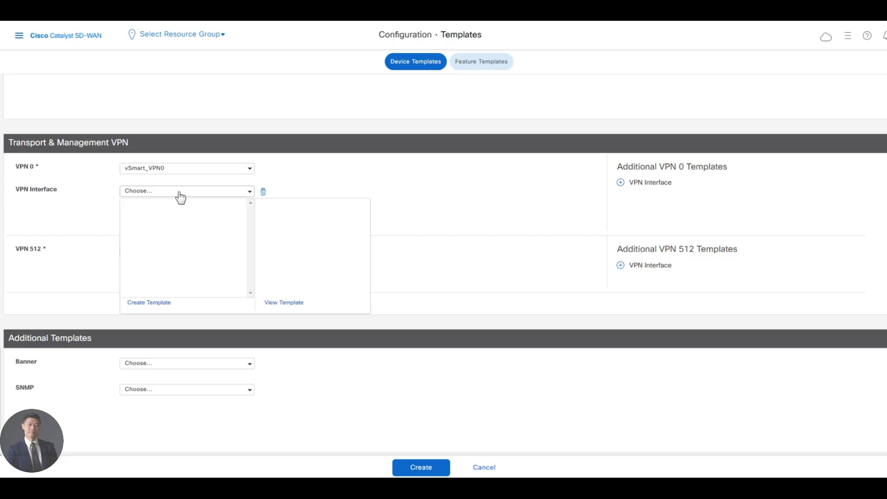
pyautogui.click(159, 303)
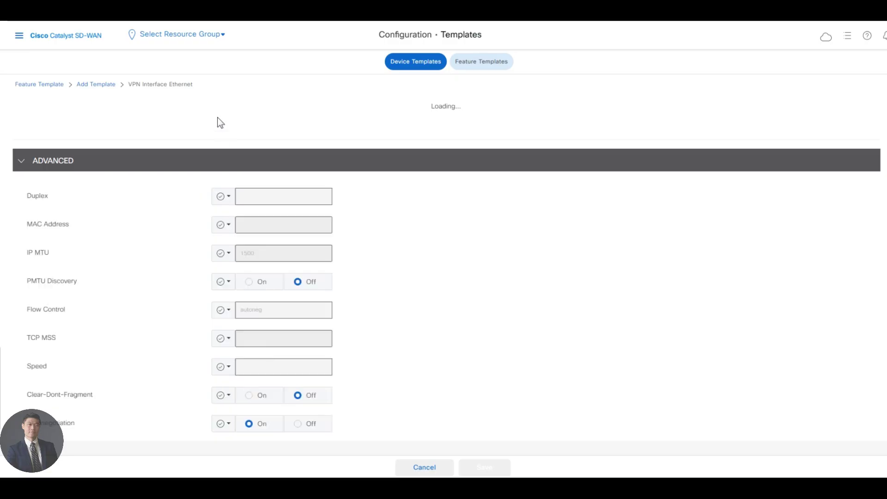
pyautogui.click(171, 134)
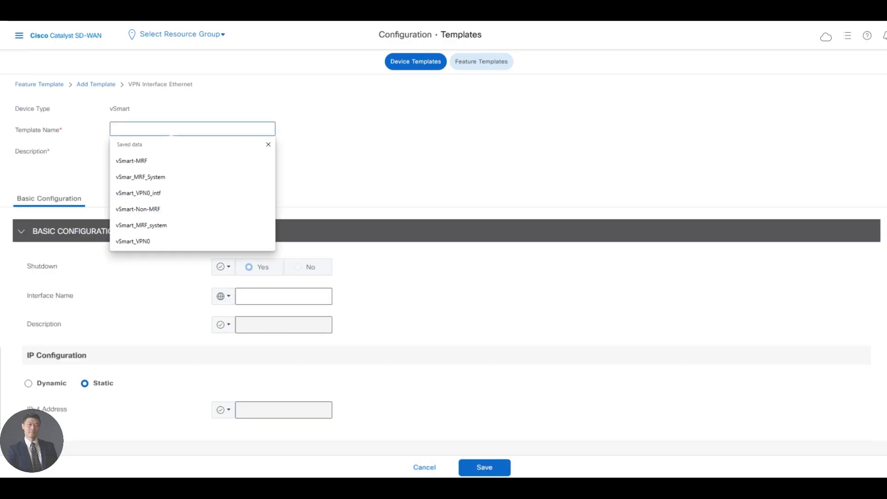
pyautogui.write('vSmart')
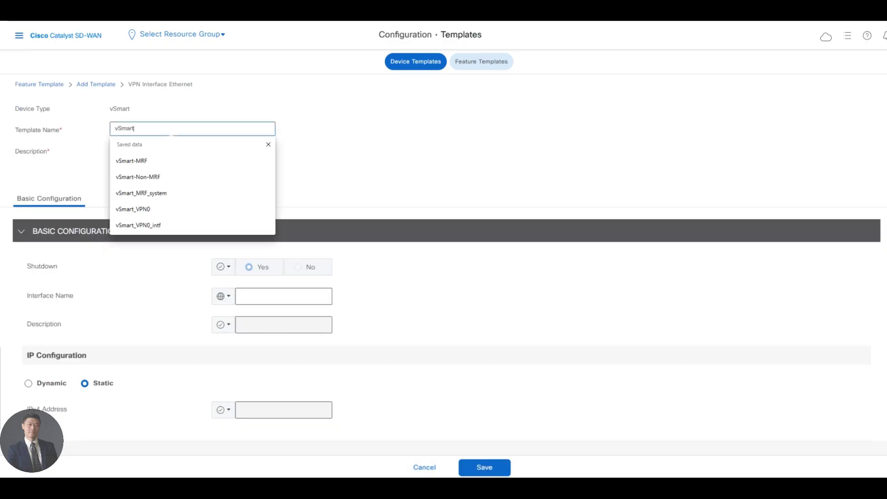
pyautogui.write('_')
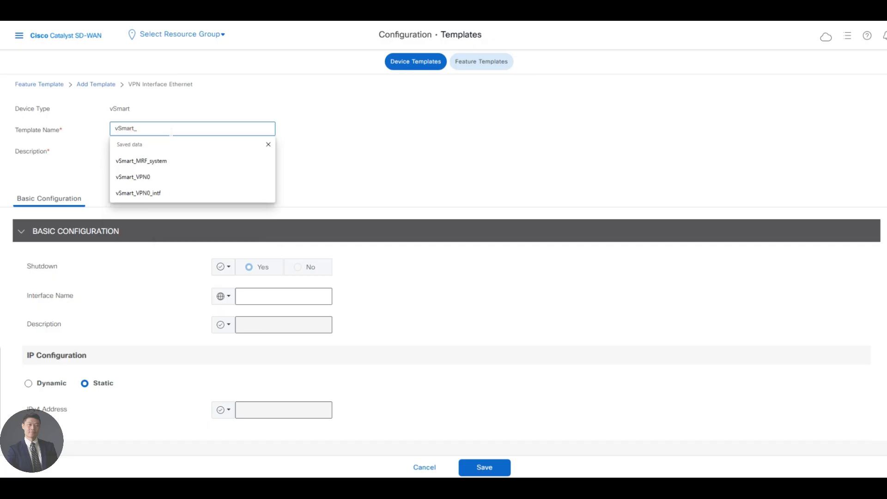
pyautogui.write('VPN0')
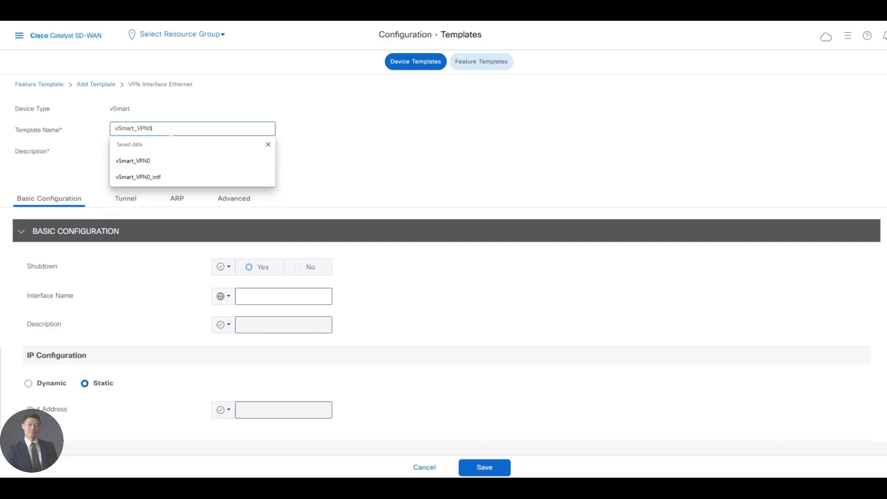
pyautogui.write('_intf')
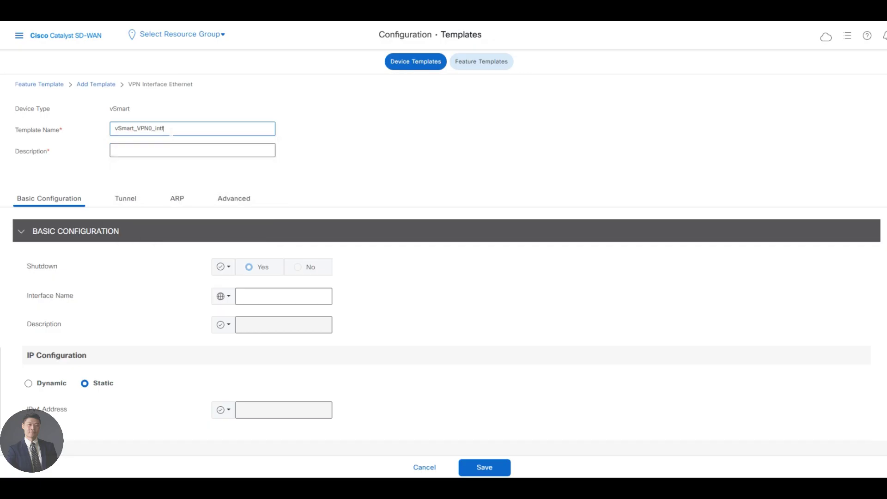
# Copy the interface template's name vSmart_VPN0_intf into its description.
pyautogui.click(157, 150)
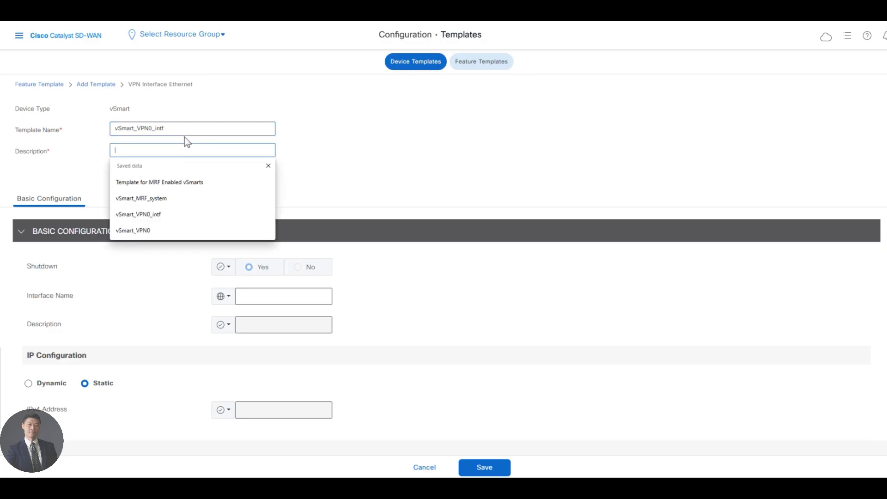
pyautogui.doubleClick(152, 128)
pyautogui.hotkey('ctrl', 'c')
pyautogui.click(148, 151)
pyautogui.hotkey('ctrl', 'v')
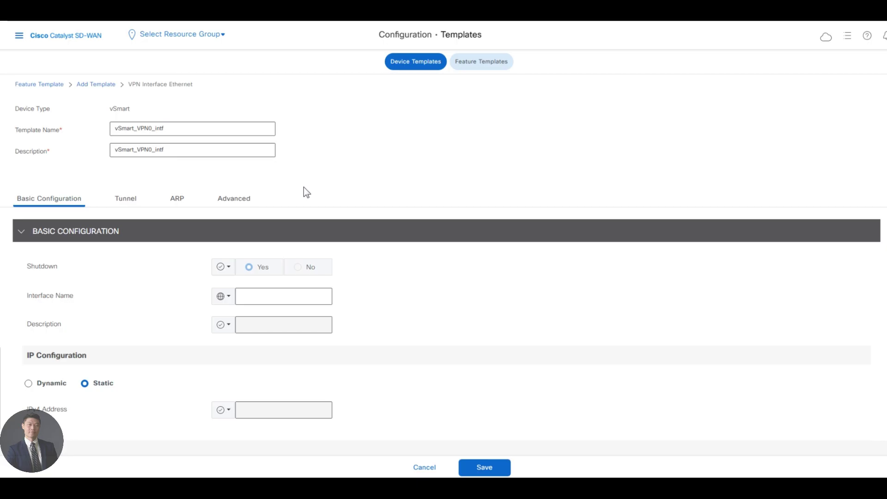
# Make the interface's Shutdown setting a global value and set it to No.
pyautogui.click(223, 267)
pyautogui.click(234, 290)
pyautogui.scroll(-1, 323, 268)
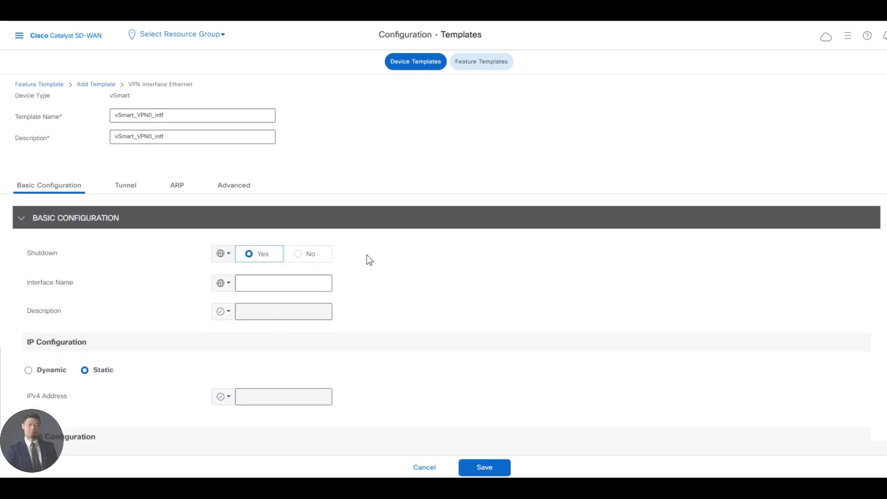
pyautogui.click(303, 258)
# Set the interface name to Ethernet0 in the basic configuration.
pyautogui.click(277, 283)
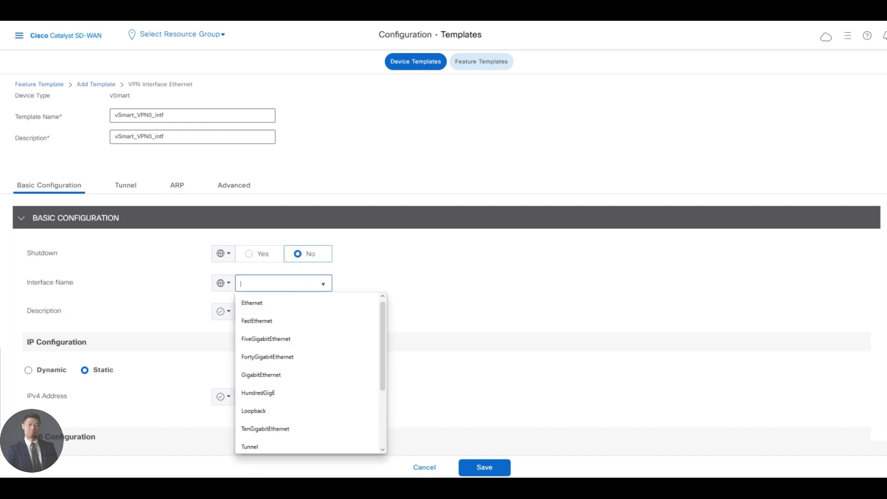
pyautogui.click(284, 305)
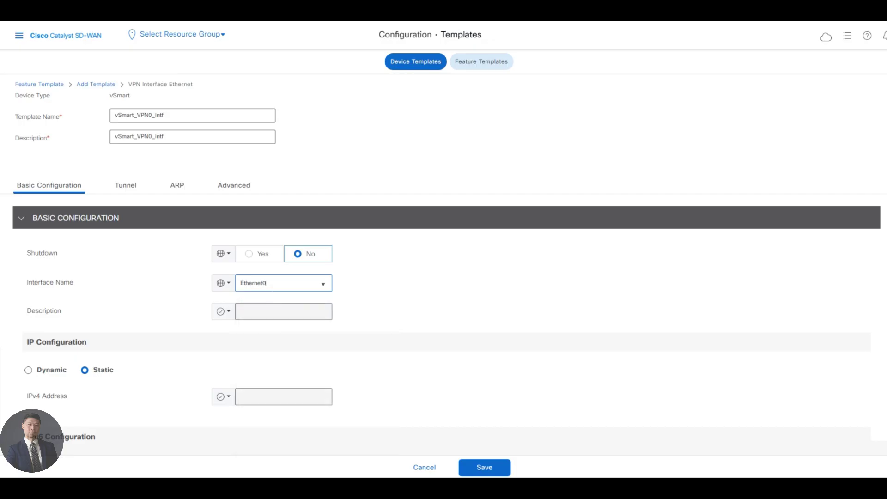
pyautogui.click(393, 307)
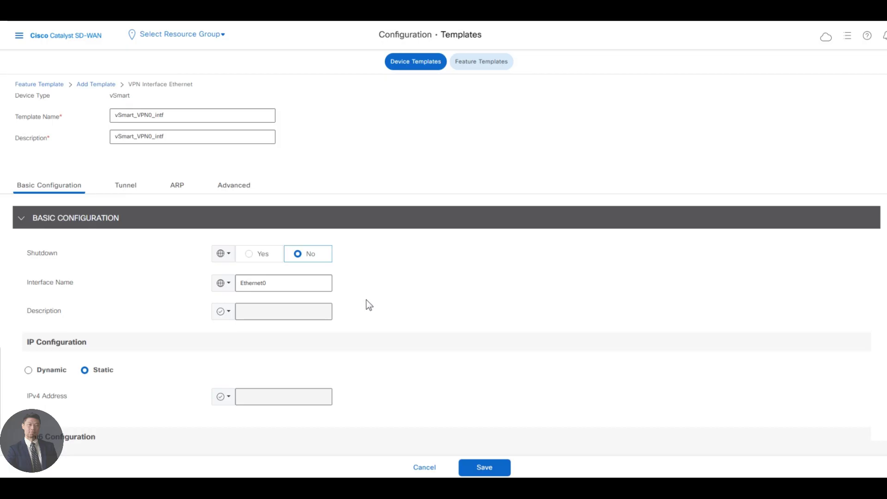
# Change the interface name in the basic configuration to eth0.
pyautogui.hotkey('ctrl', 'a')
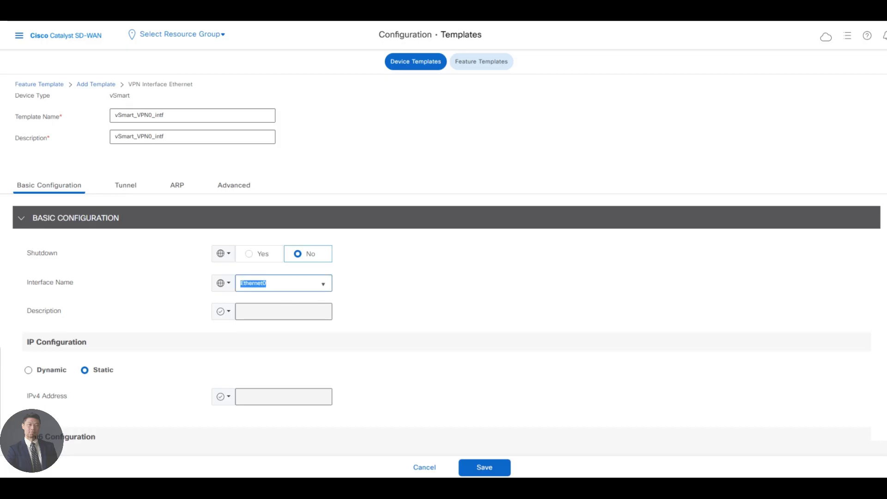
pyautogui.write('ET')
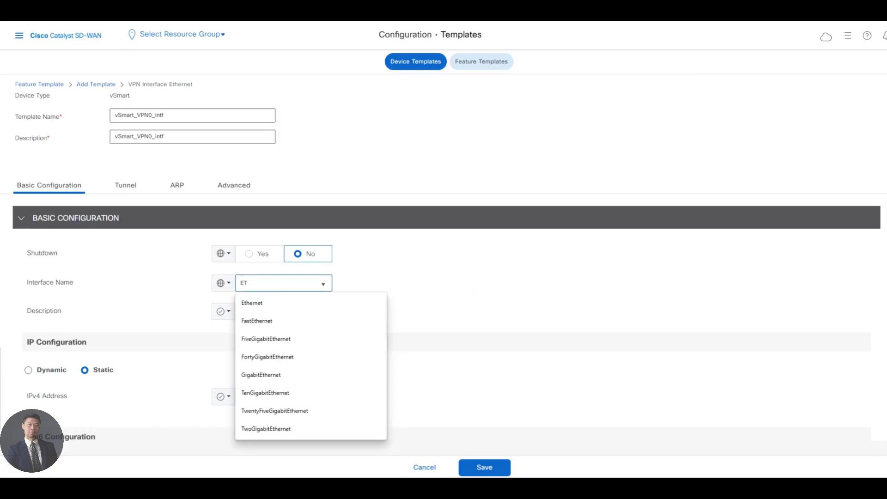
pyautogui.press('BackSpace')
pyautogui.press('BackSpace')
pyautogui.write('eth0')
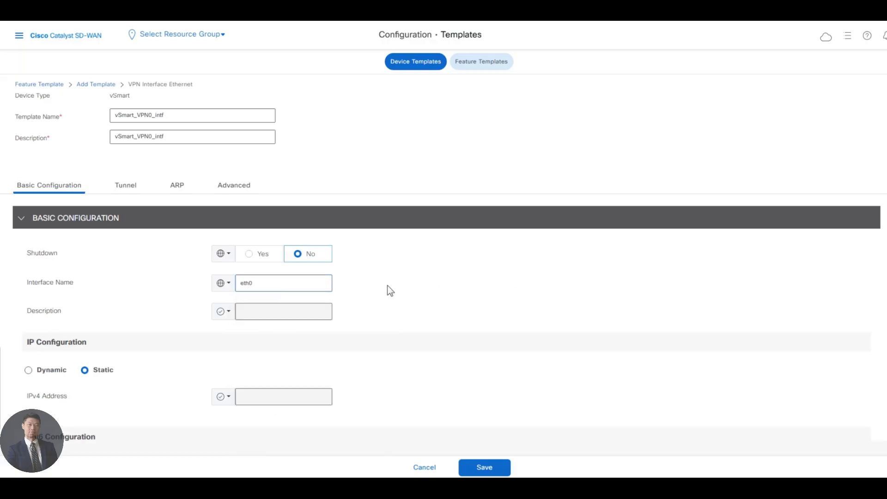
# Make the static IPv4 address a device-specific value with the key vpn_if_ip_address.
pyautogui.scroll(-3, 389, 287)
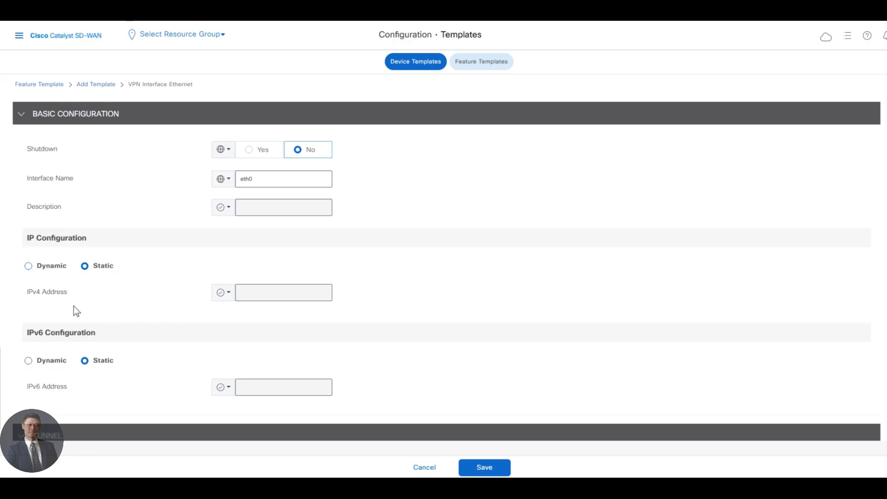
pyautogui.click(220, 294)
pyautogui.moveTo(251, 333)
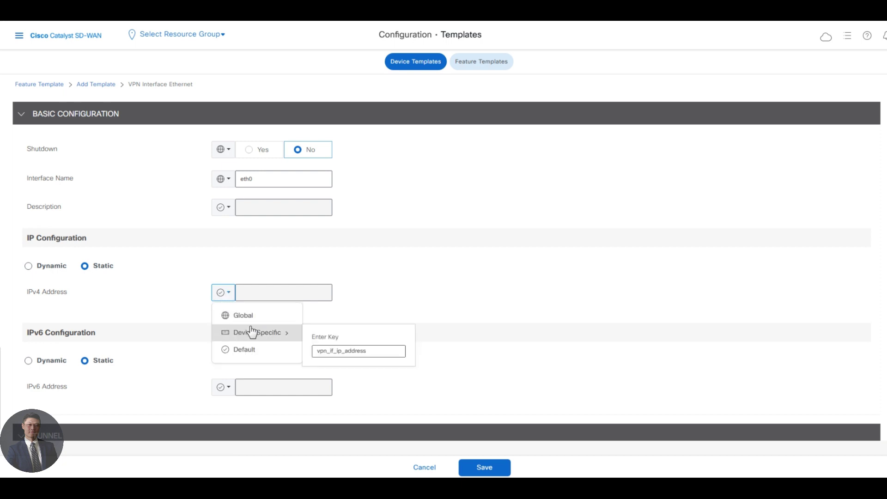
pyautogui.click(341, 351)
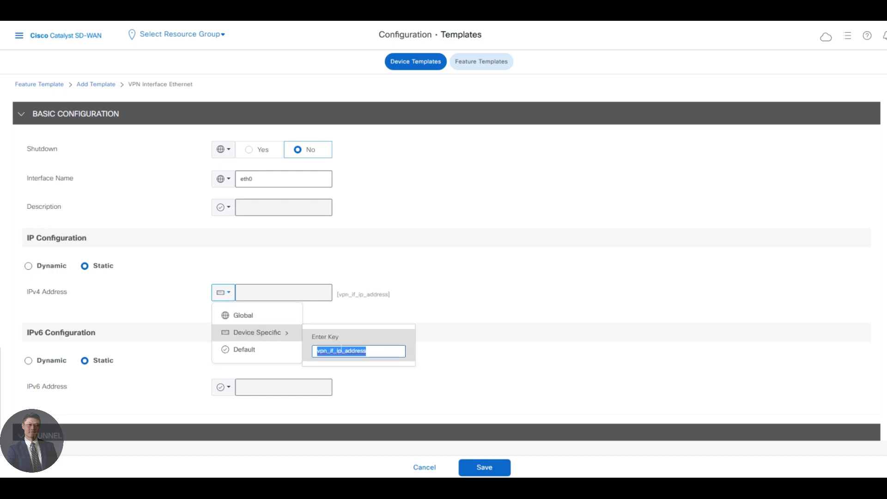
pyautogui.write('vpn')
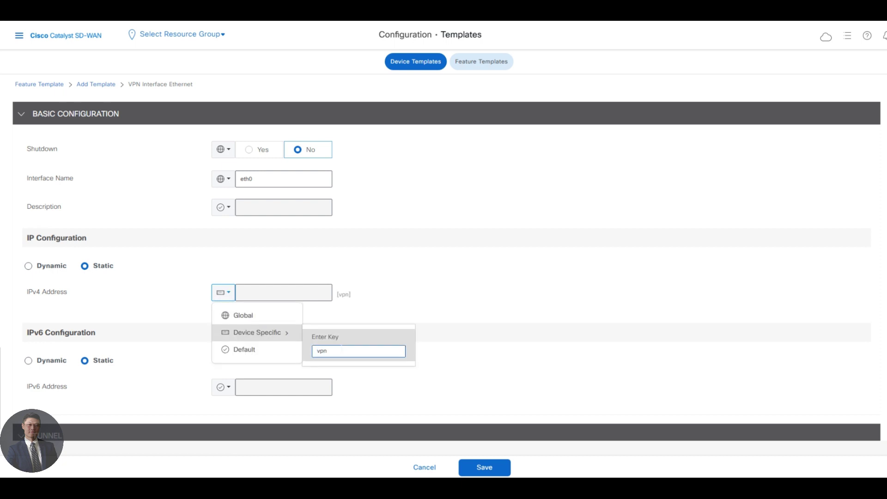
pyautogui.write('_if_ip_address')
pyautogui.click(453, 356)
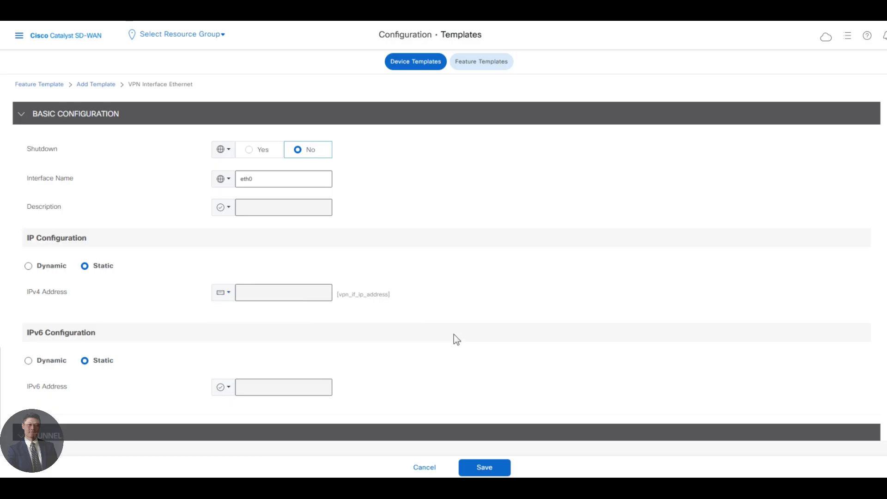
# Make the Tunnel Interface setting a global value and set it to On.
pyautogui.scroll(-1, 372, 317)
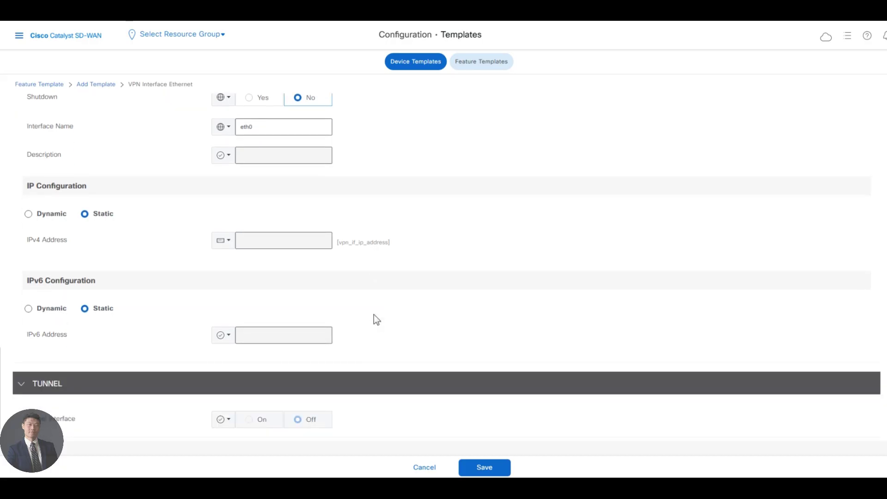
pyautogui.scroll(-1, 376, 319)
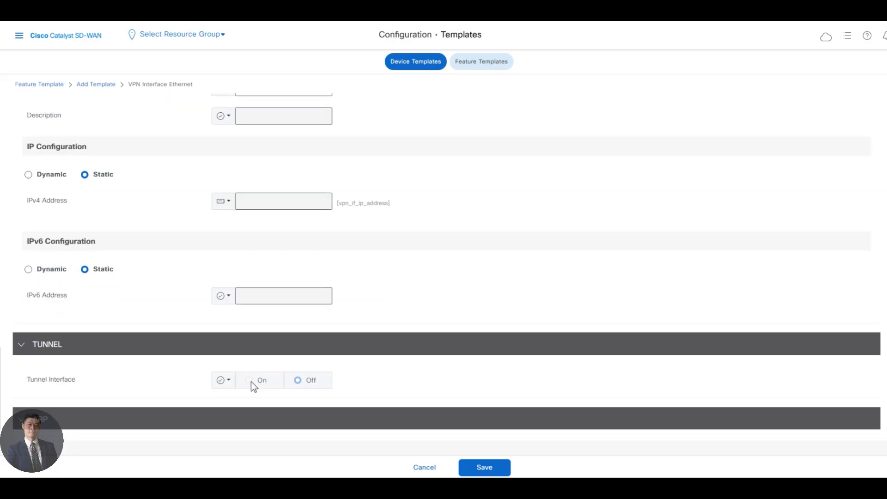
pyautogui.click(229, 382)
pyautogui.click(239, 403)
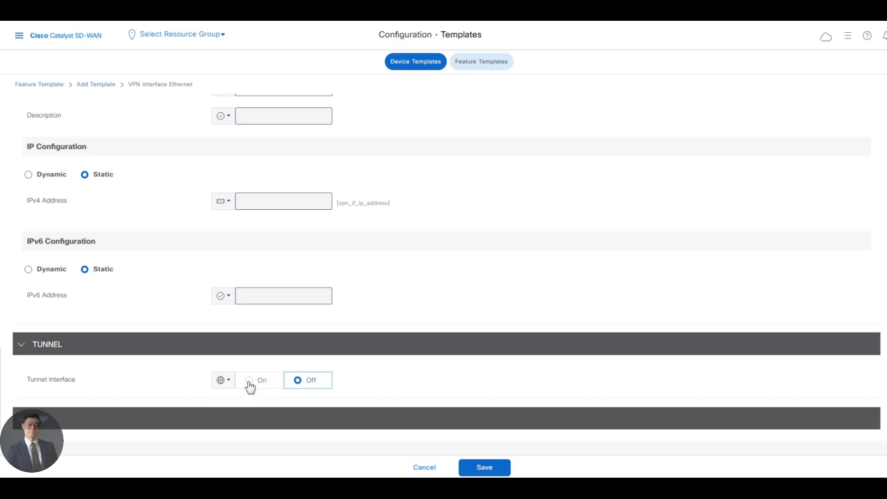
pyautogui.click(250, 382)
pyautogui.scroll(-1, 287, 372)
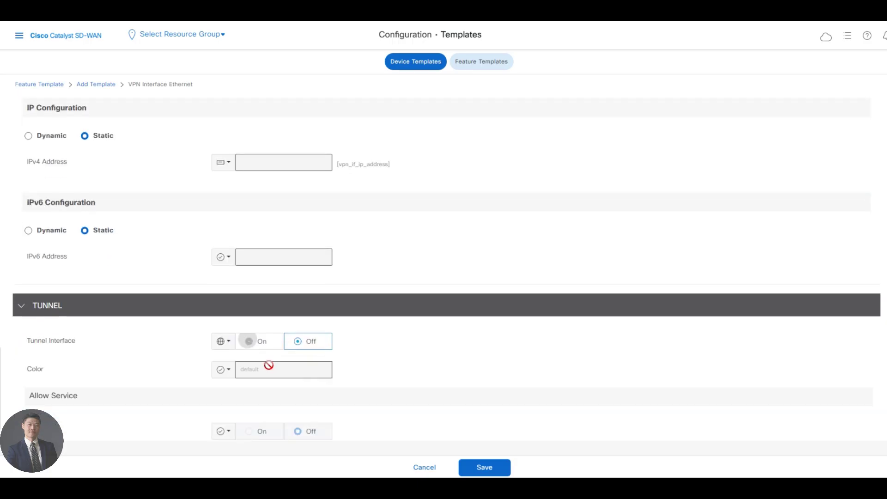
pyautogui.scroll(-2, 323, 376)
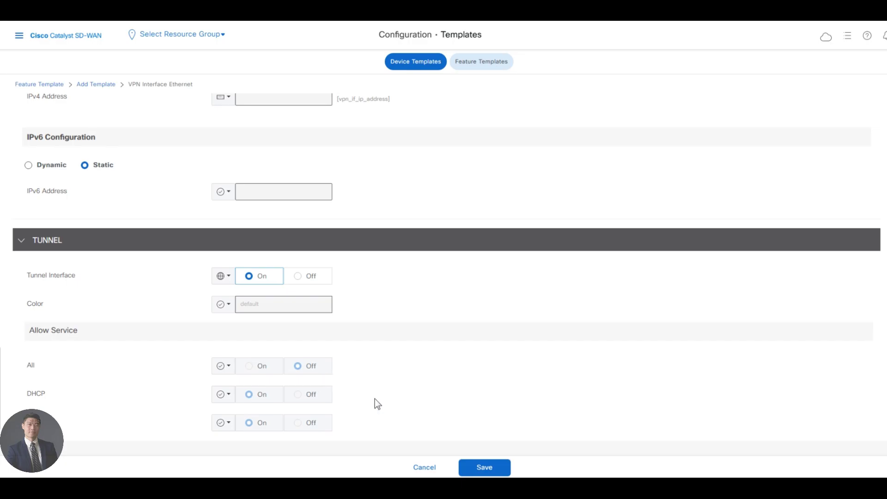
# Save the VPN 0 interface feature template and create the vSmart-MRF device template.
pyautogui.click(475, 467)
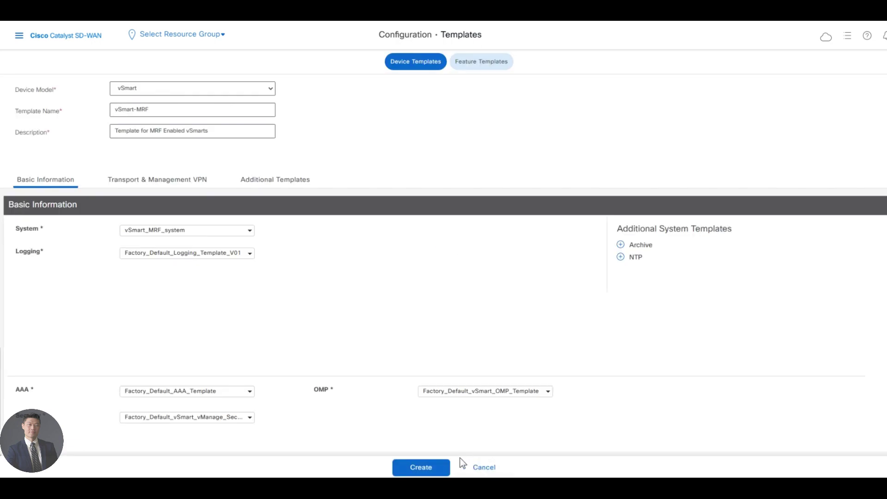
pyautogui.click(436, 469)
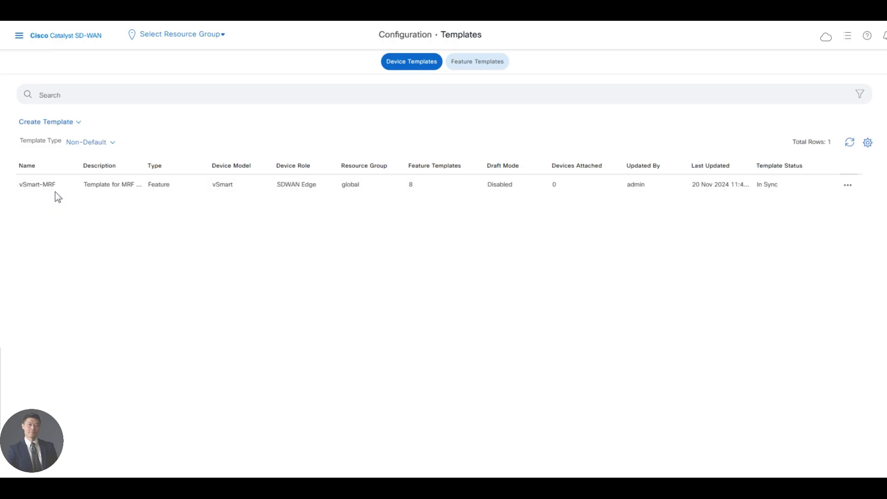
# Copy the vSmart-MRF device template as vSmart-Non-MRF with the description "Template for Non MRF Enabled vSmarts".
pyautogui.click(846, 187)
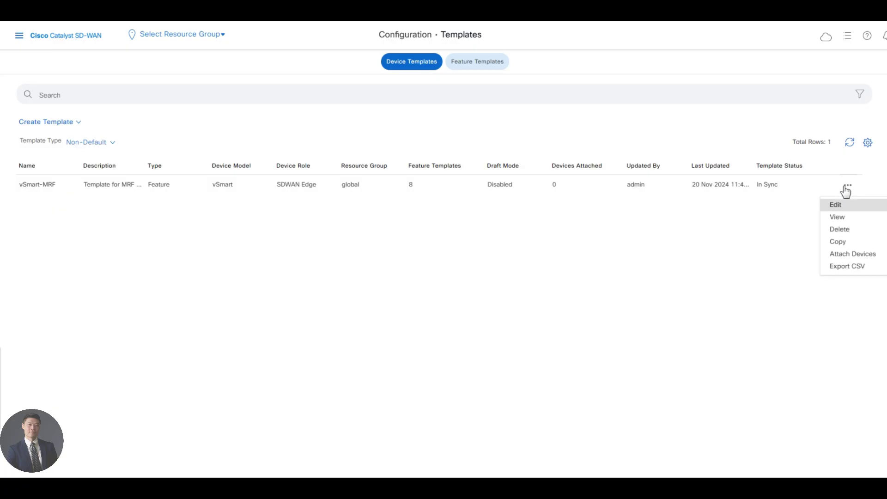
pyautogui.click(842, 242)
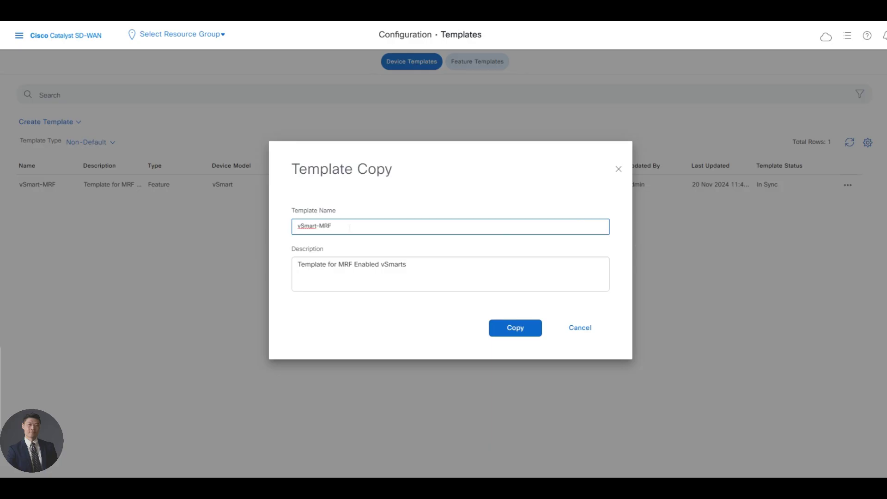
pyautogui.write('Non-')
pyautogui.click(338, 265)
pyautogui.write('Non')
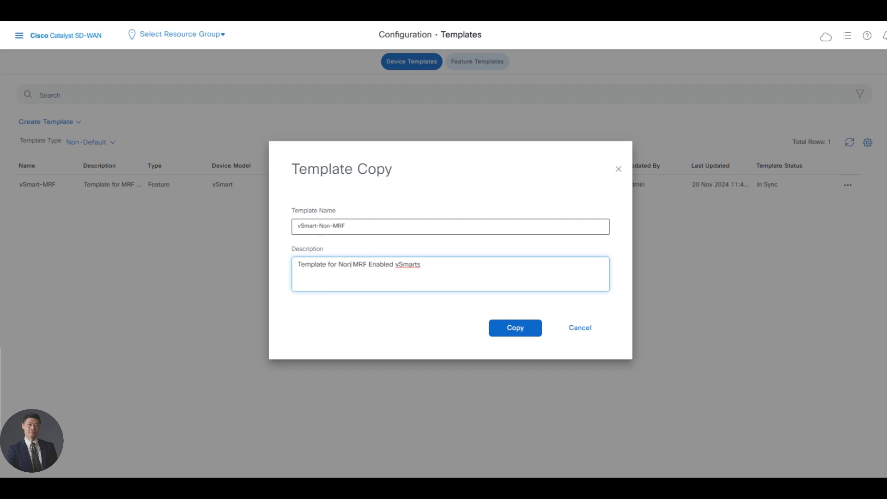
pyautogui.click(506, 326)
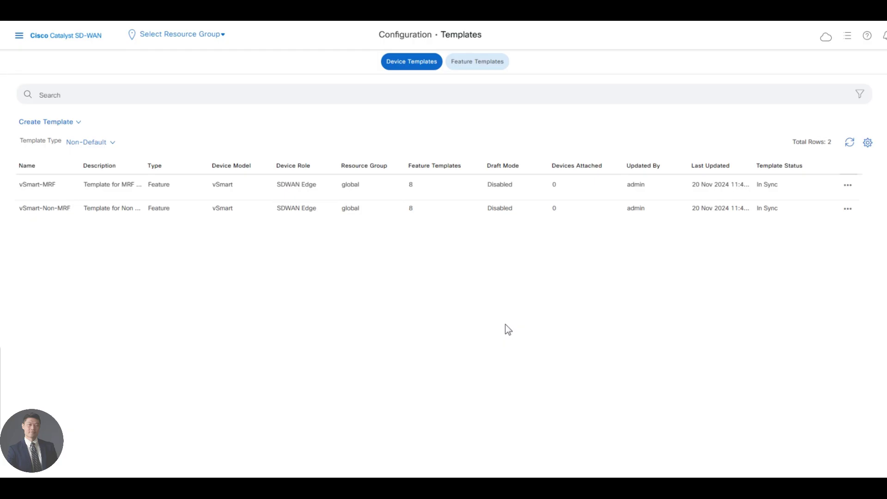
# Copy the vSmart_MRF_system feature template, using vSmart_Non_MRF_system as both the name and the description.
pyautogui.click(474, 68)
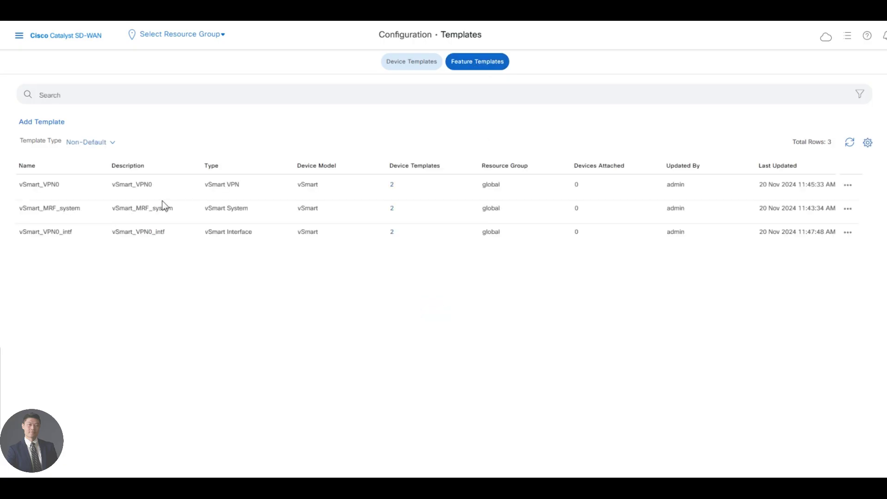
pyautogui.click(849, 210)
pyautogui.click(823, 278)
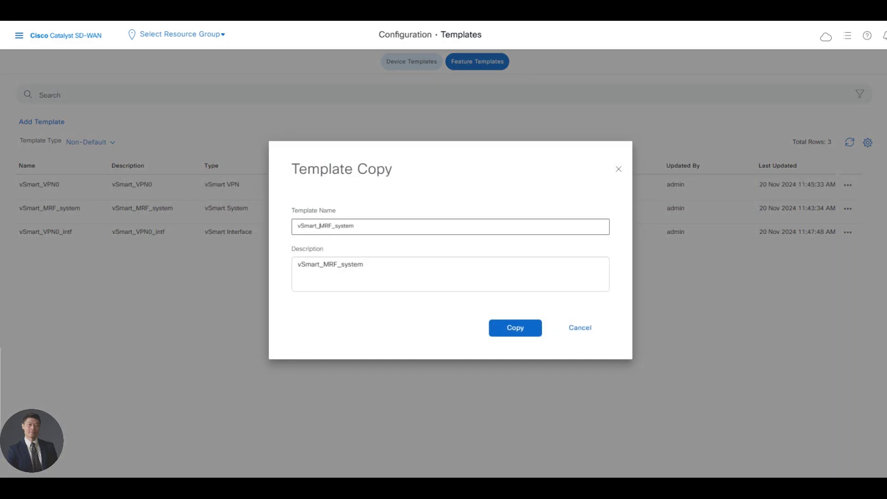
pyautogui.click(319, 226)
pyautogui.write('Non_')
pyautogui.click(323, 264)
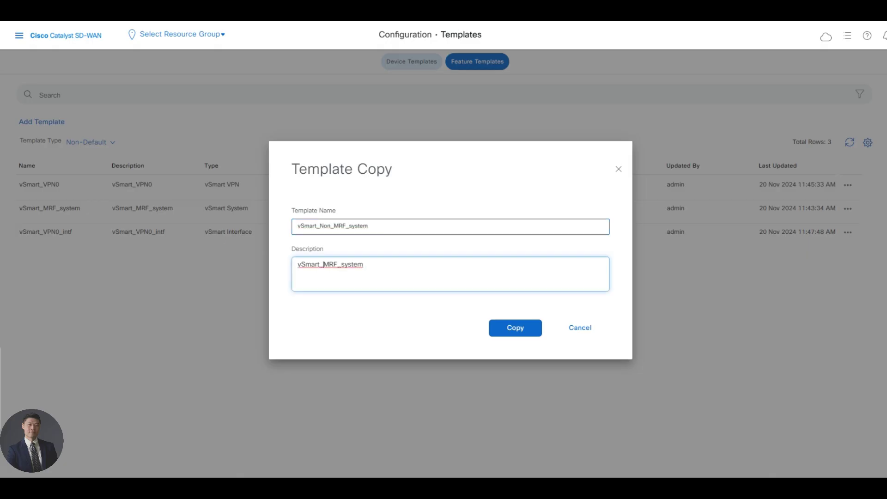
pyautogui.write('NOn')
pyautogui.press('BackSpace')
pyautogui.write('on_')
pyautogui.click(521, 329)
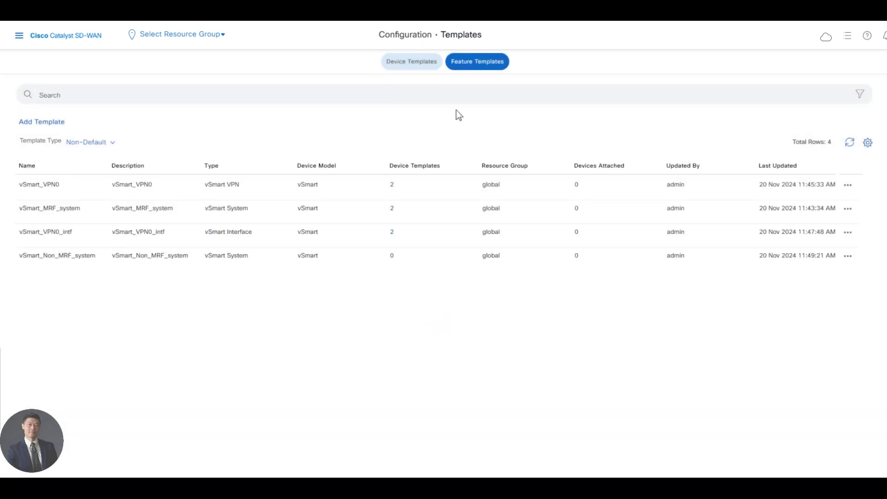
# Edit the vSmart-Non-MRF device template to use vSmart_Non_MRF_system as its System template and update it.
pyautogui.click(416, 66)
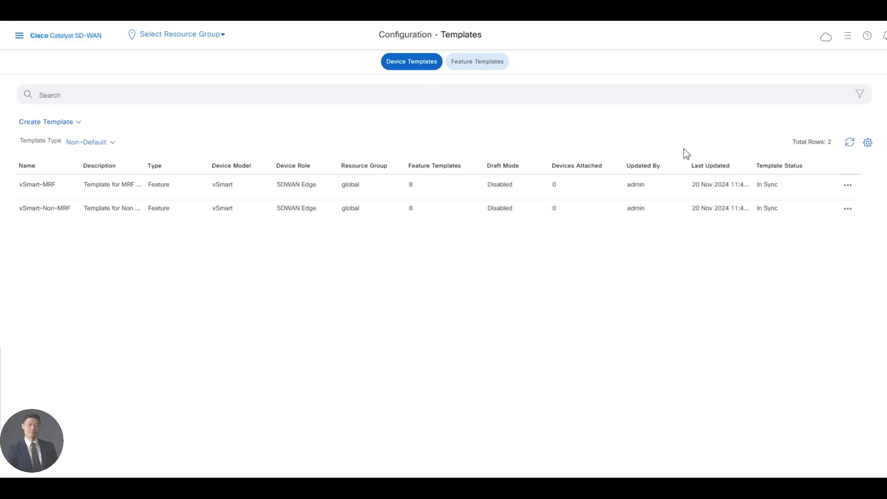
pyautogui.click(848, 208)
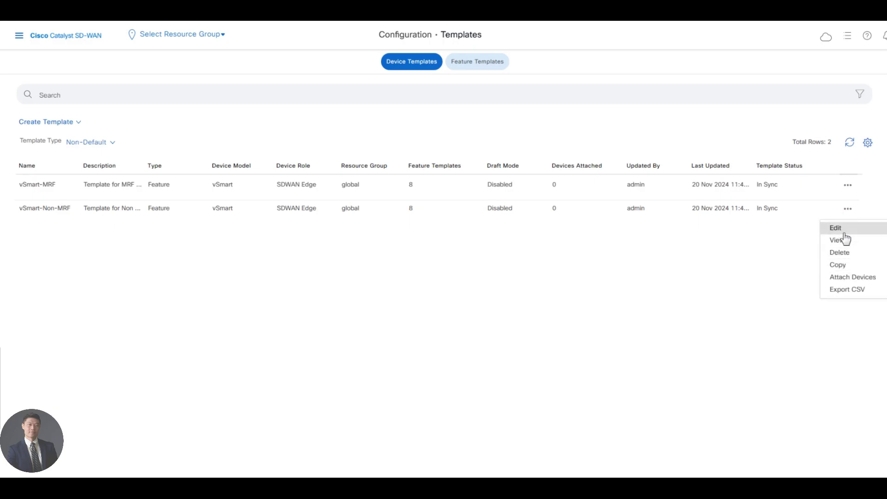
pyautogui.click(844, 232)
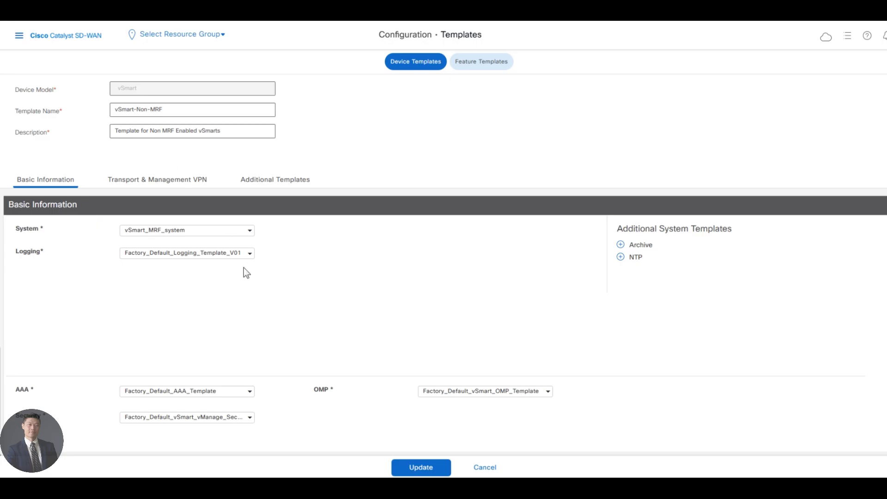
pyautogui.click(214, 237)
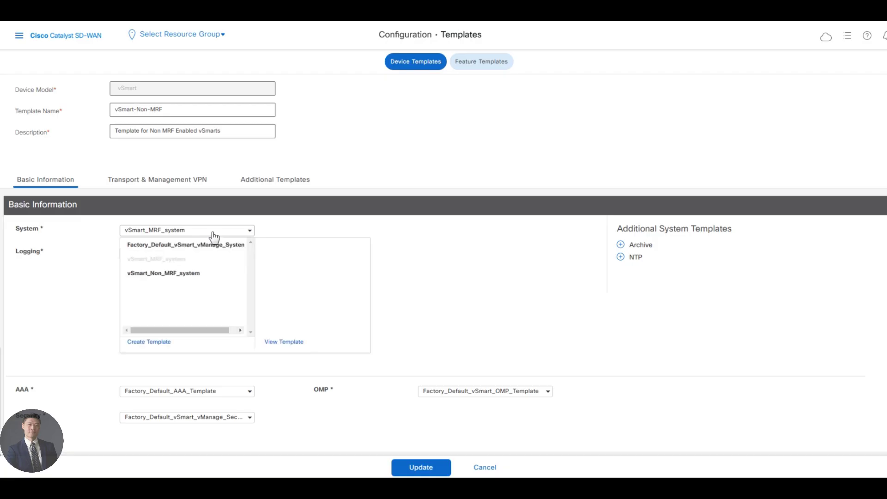
pyautogui.click(193, 275)
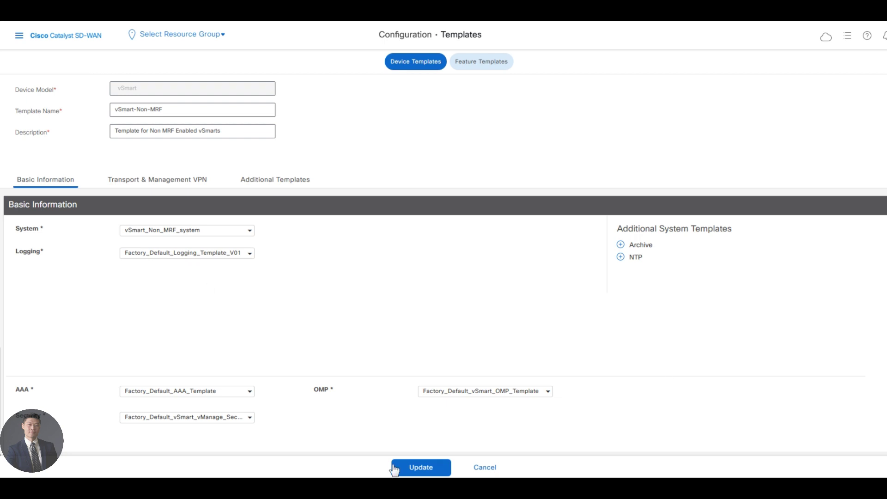
pyautogui.click(414, 465)
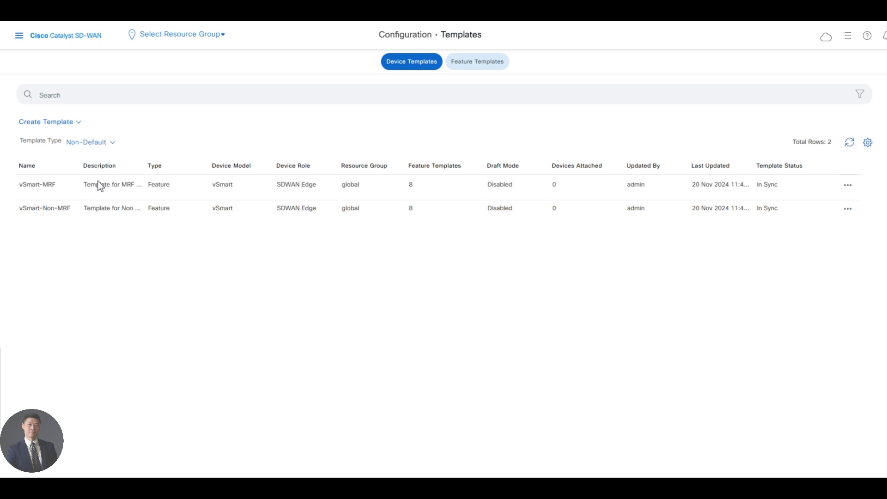
# Open the East_Coast_DC configuration group for editing and examine the features in its service profile East_Coast_DC_LAN.
pyautogui.click(19, 40)
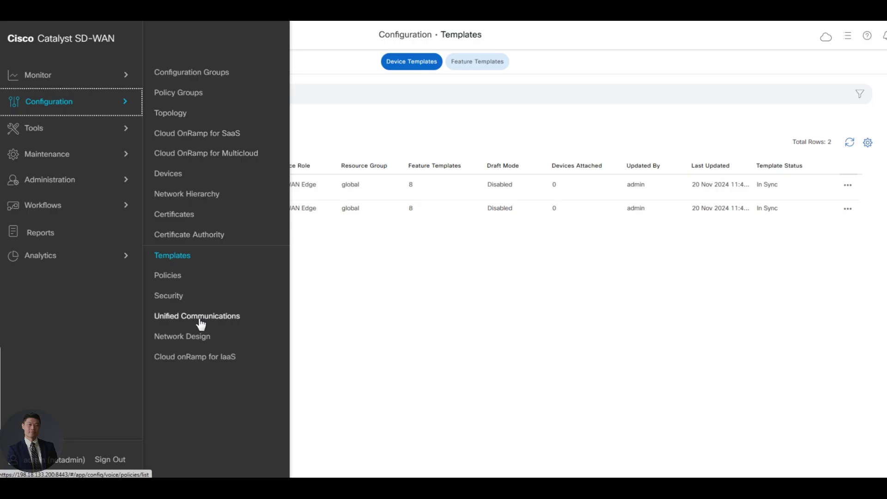
pyautogui.click(189, 77)
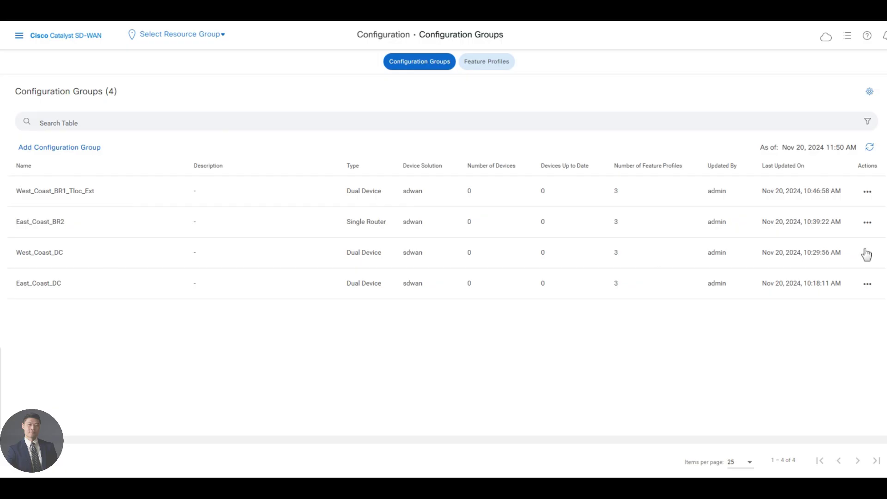
pyautogui.click(871, 289)
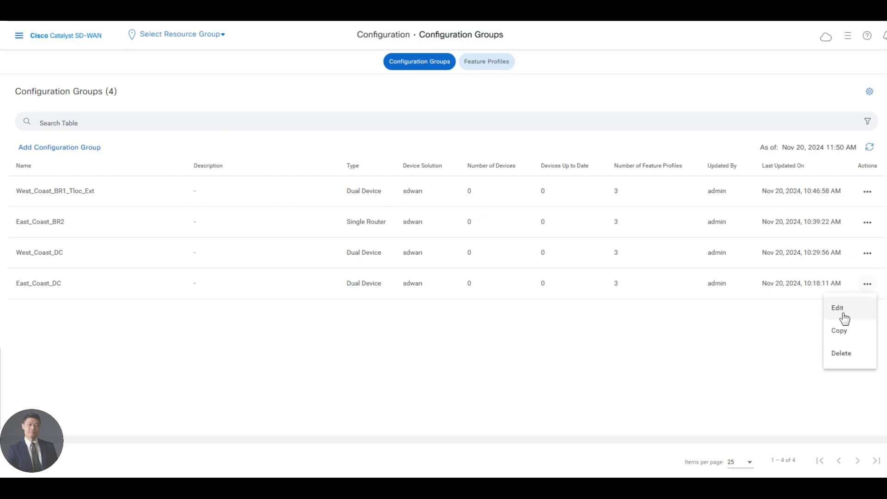
pyautogui.click(841, 311)
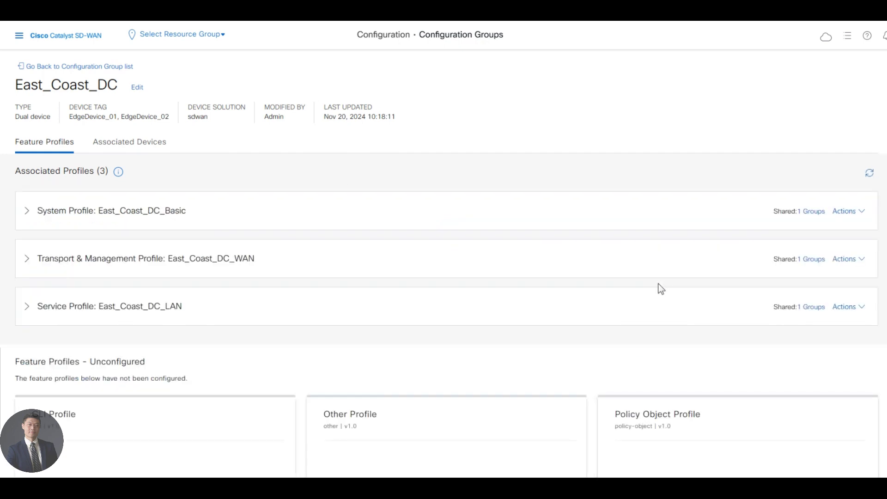
pyautogui.click(130, 307)
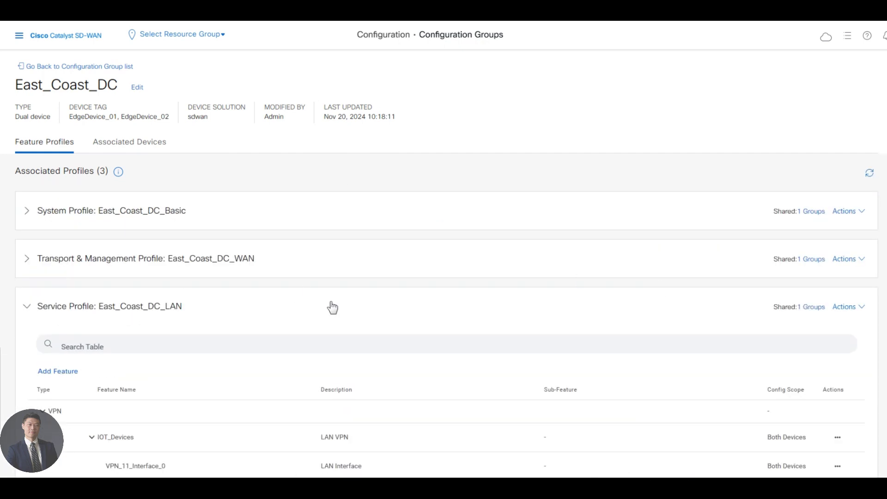
pyautogui.scroll(-1, 360, 307)
pyautogui.scroll(-2, 365, 318)
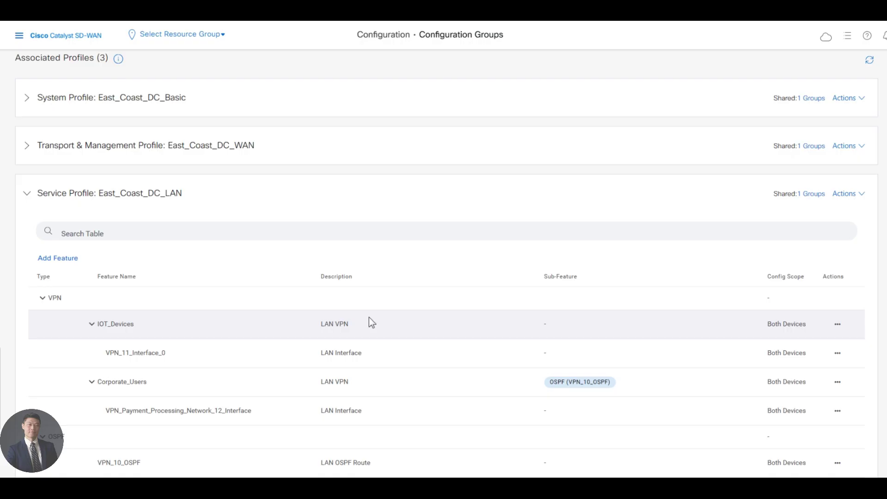
# Edit VPN_Payment_Processing_Network_12_Interface in East_Coast_DC_LAN and start a VRRP IPv4 entry with the global group ID 202.
pyautogui.scroll(-1, 372, 324)
pyautogui.scroll(-2, 378, 326)
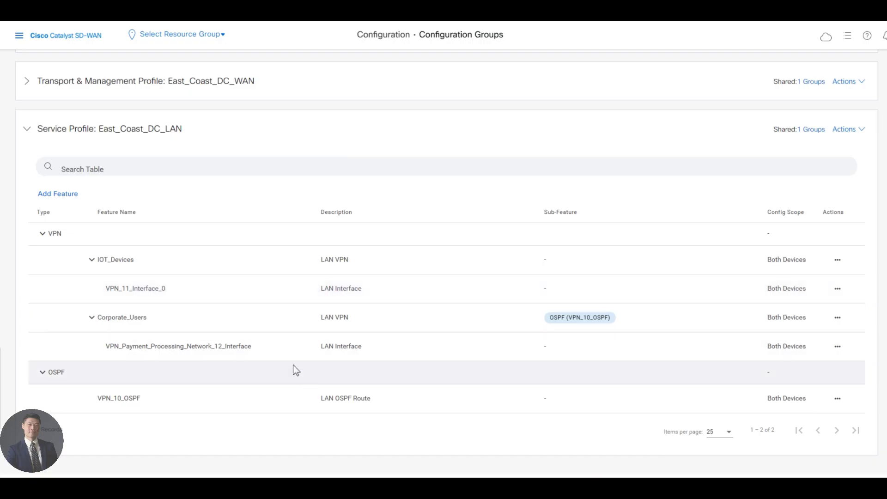
pyautogui.click(836, 347)
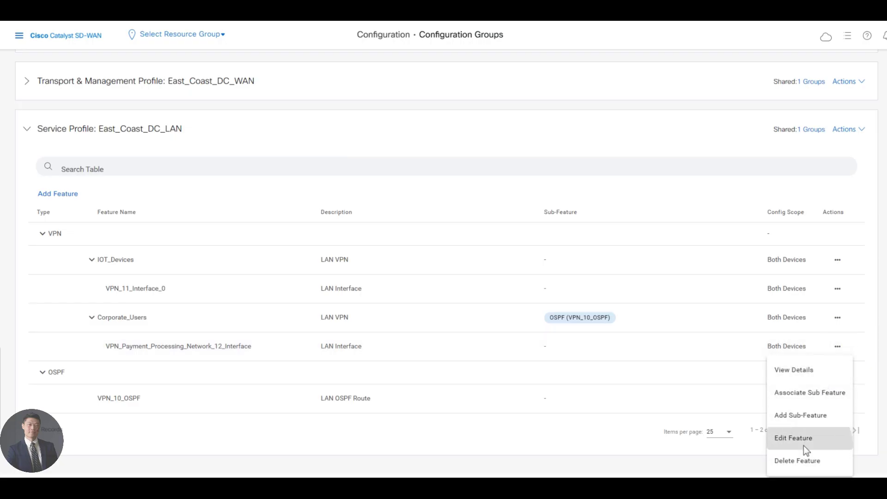
pyautogui.click(802, 445)
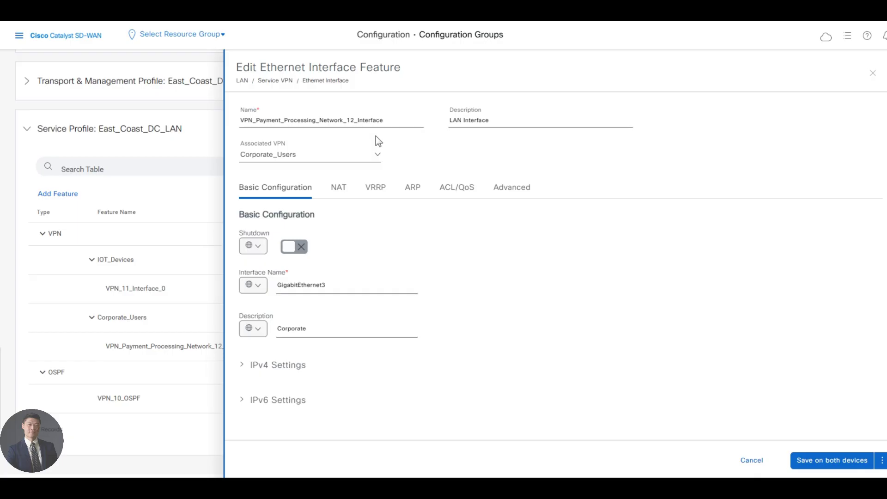
pyautogui.click(378, 188)
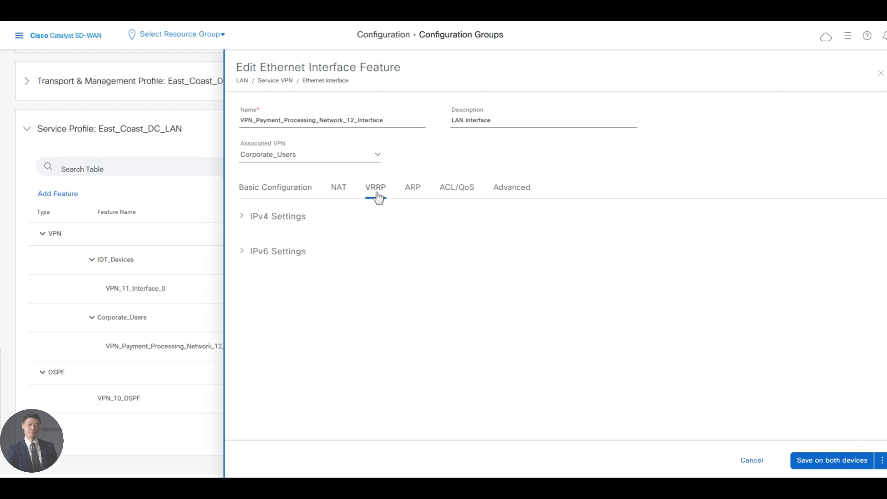
pyautogui.click(280, 217)
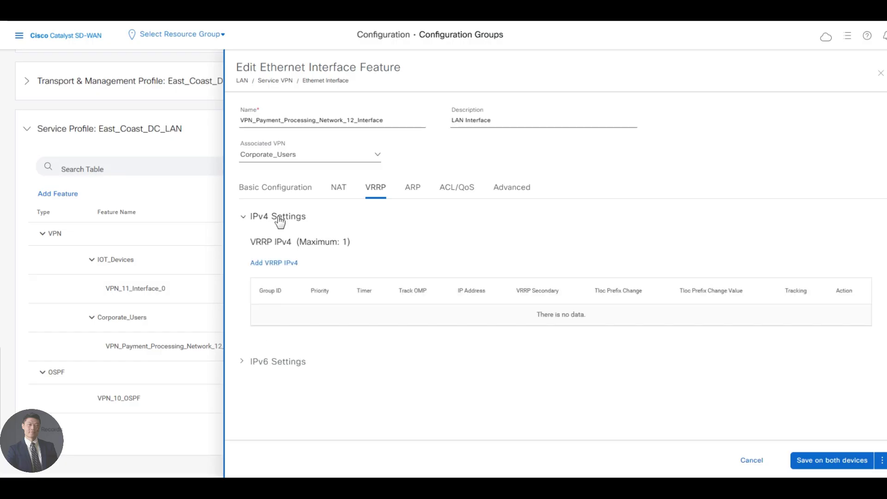
pyautogui.click(277, 264)
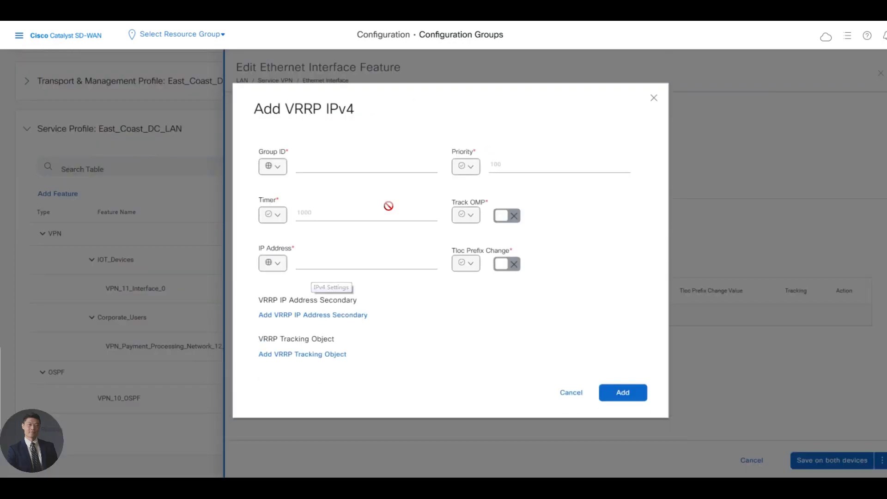
pyautogui.click(281, 168)
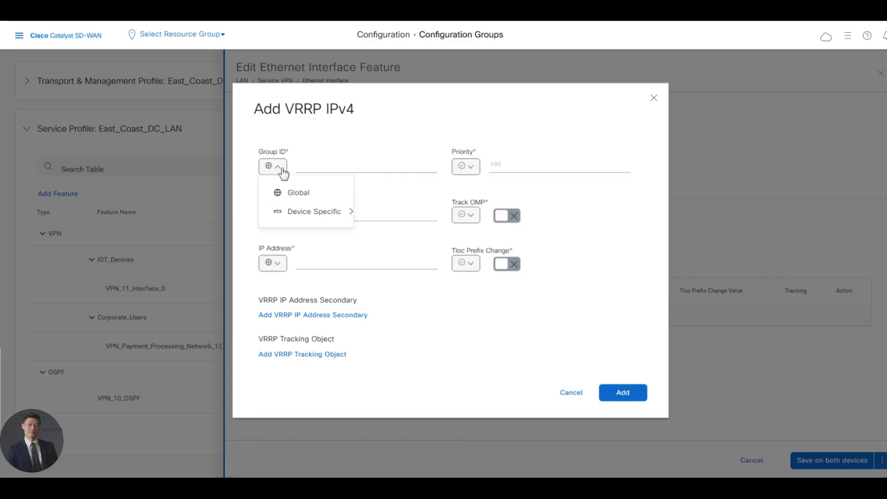
pyautogui.click(335, 187)
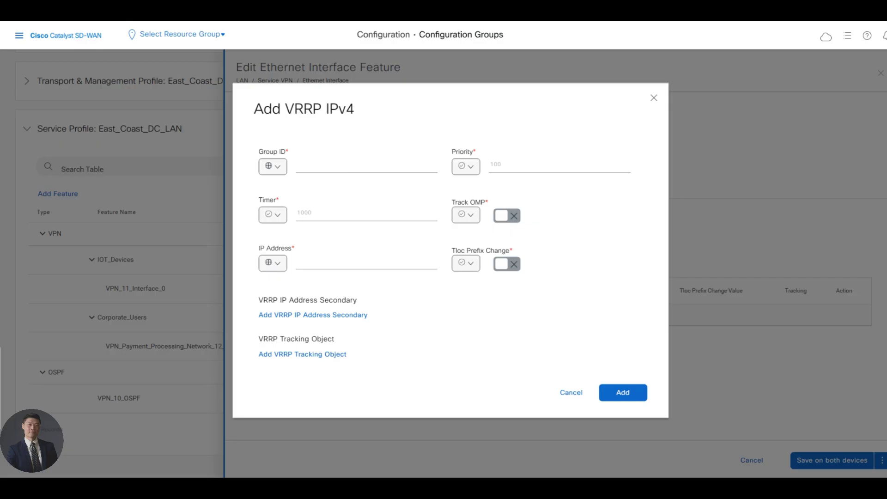
pyautogui.write('202')
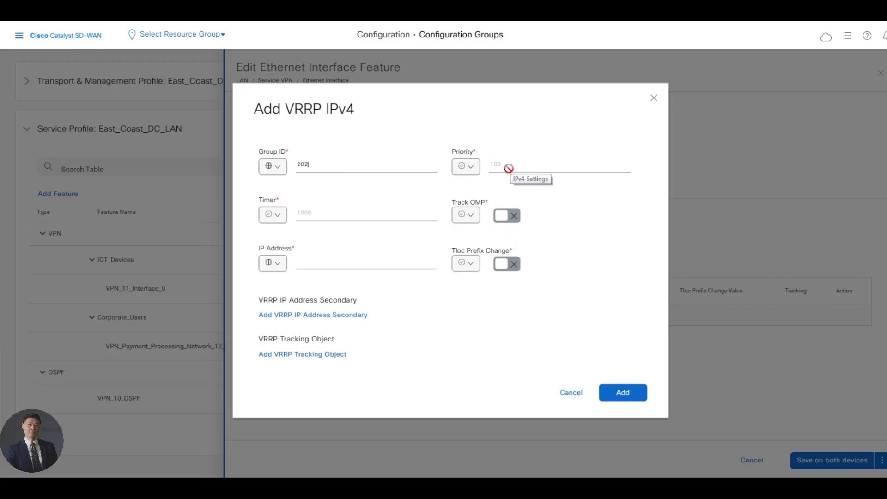
# Make the VRRP priority device-specific with the key vrrp_priority.
pyautogui.click(468, 168)
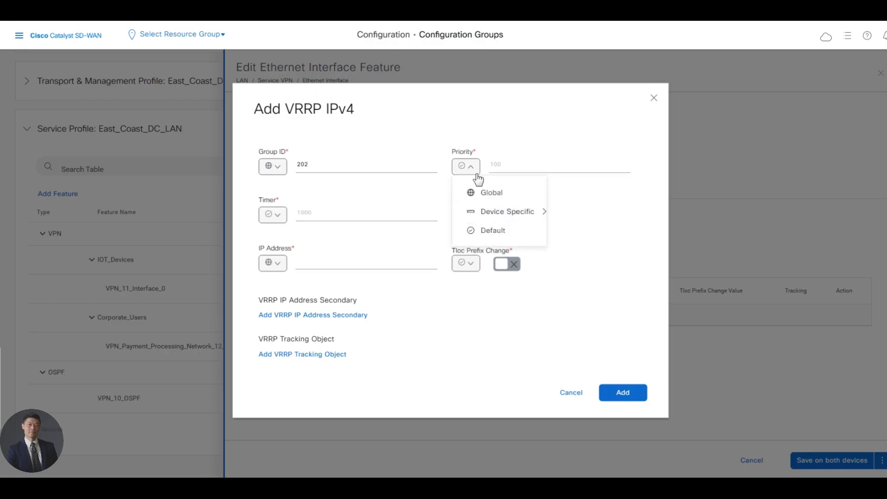
pyautogui.click(501, 211)
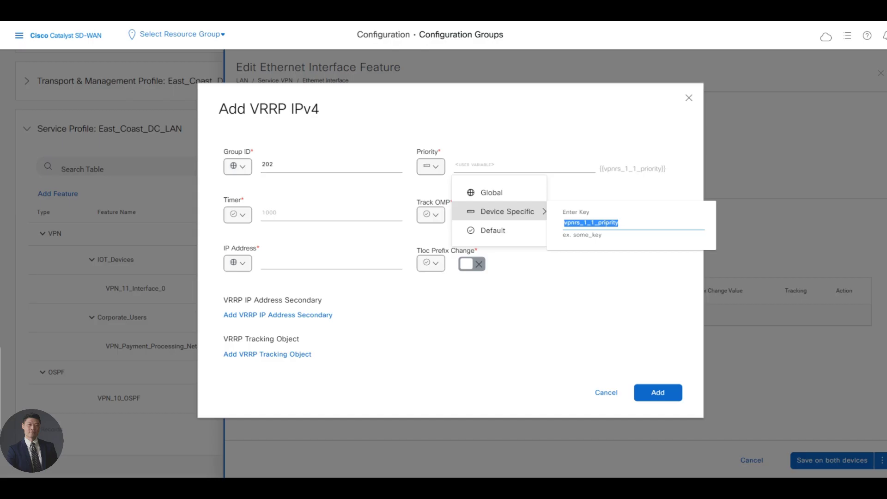
pyautogui.click(434, 167)
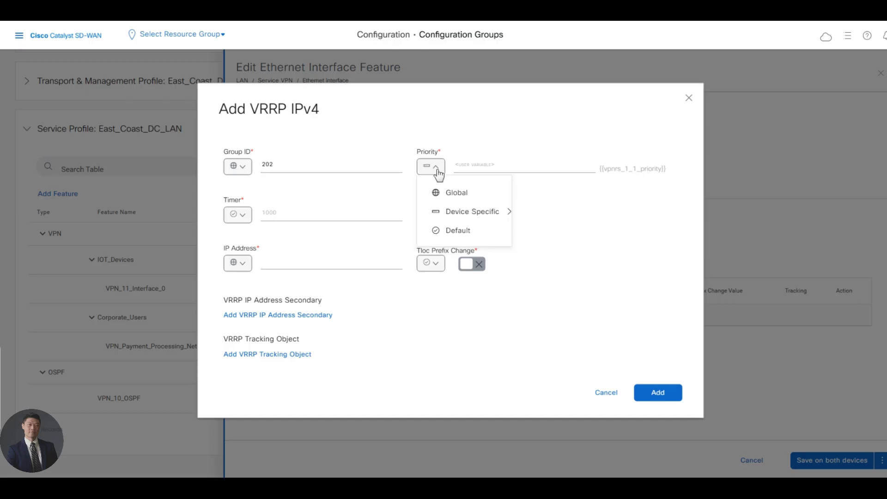
pyautogui.moveTo(475, 214)
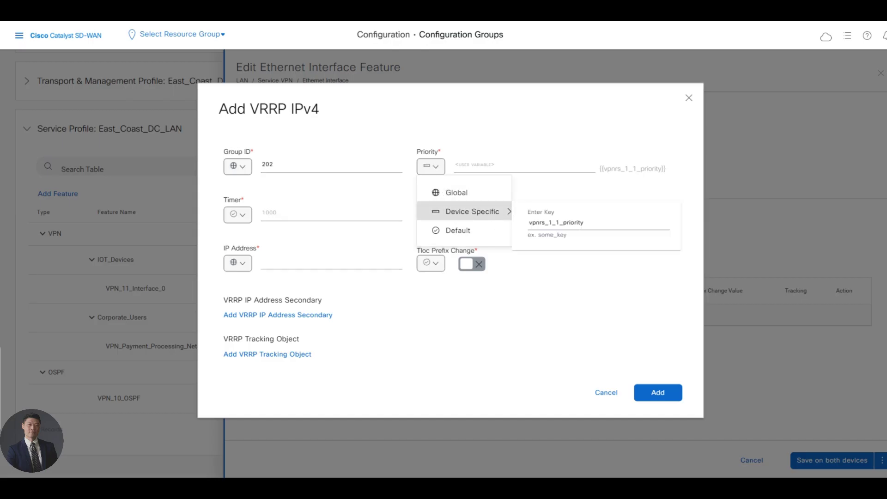
pyautogui.doubleClick(553, 223)
pyautogui.write('vrrp_priority')
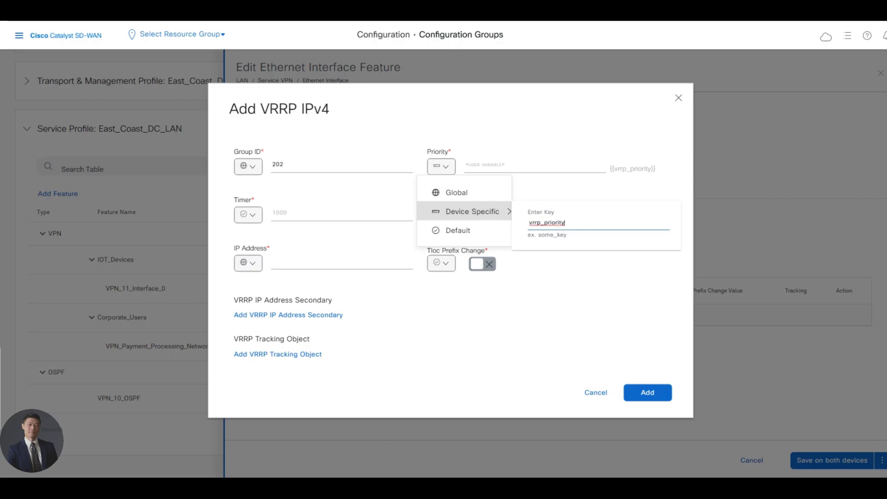
pyautogui.click(576, 277)
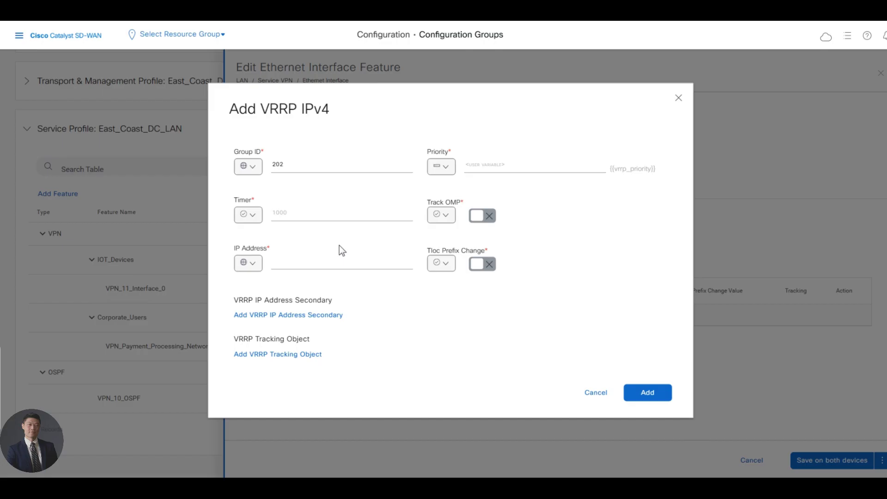
# Make the VRRP IP address device-specific with the key vrrp_ip_addr, add the entry and save the interface feature on both devices.
pyautogui.click(248, 262)
pyautogui.moveTo(253, 308)
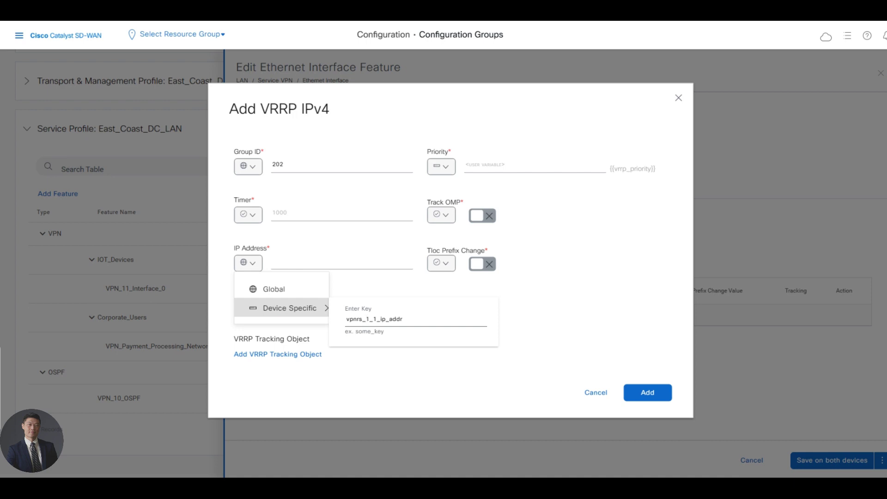
pyautogui.moveTo(377, 319); pyautogui.dragTo(345, 318)
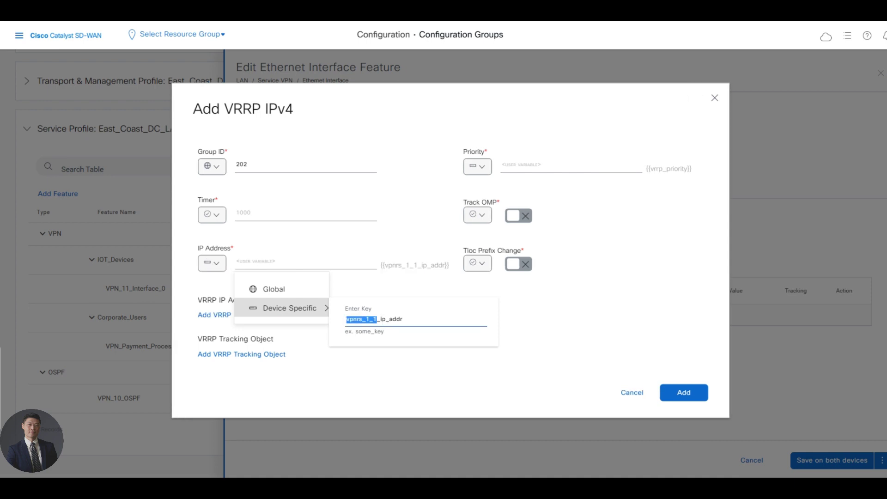
pyautogui.write('vrrp')
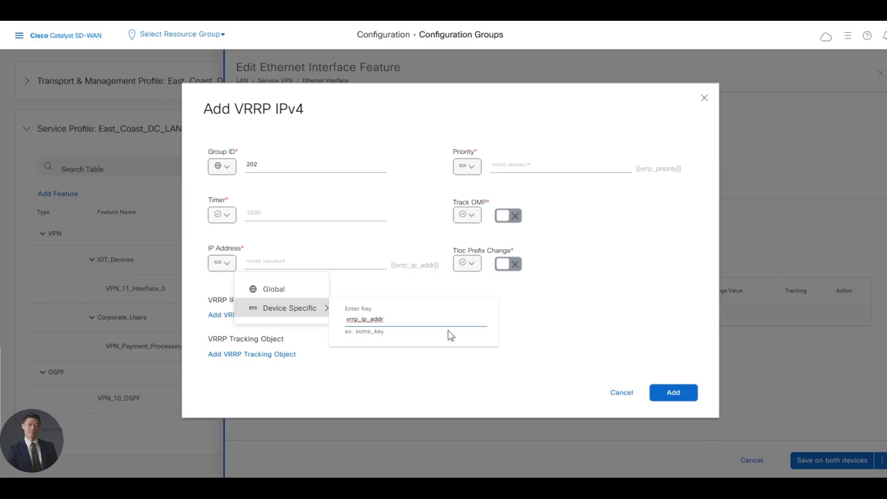
pyautogui.click(661, 440)
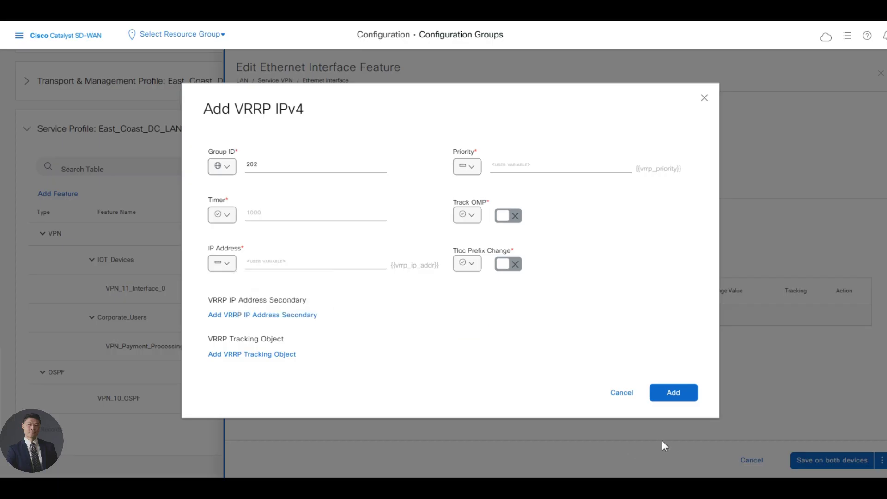
pyautogui.click(673, 394)
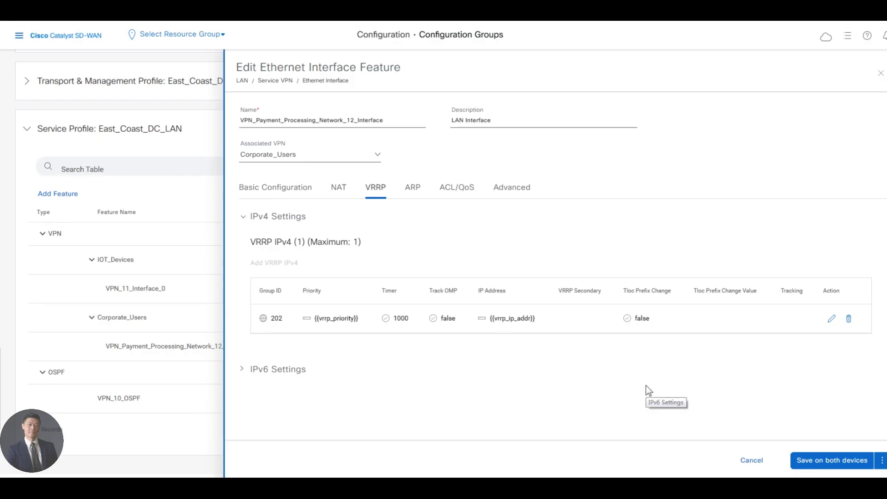
pyautogui.click(860, 462)
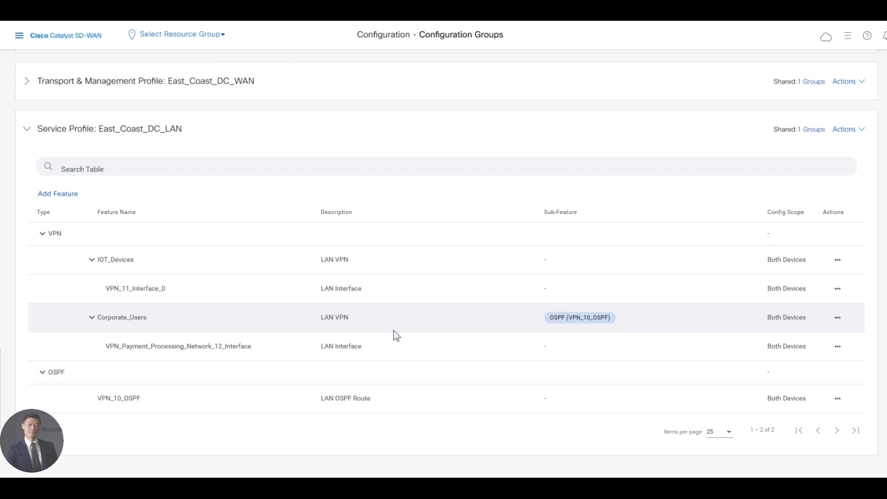
# Add a host mapping from vbond-test-drive to 10.2.1.6 in the VPN0 feature of East_Coast_DC_WAN and save it on both devices.
pyautogui.click(27, 133)
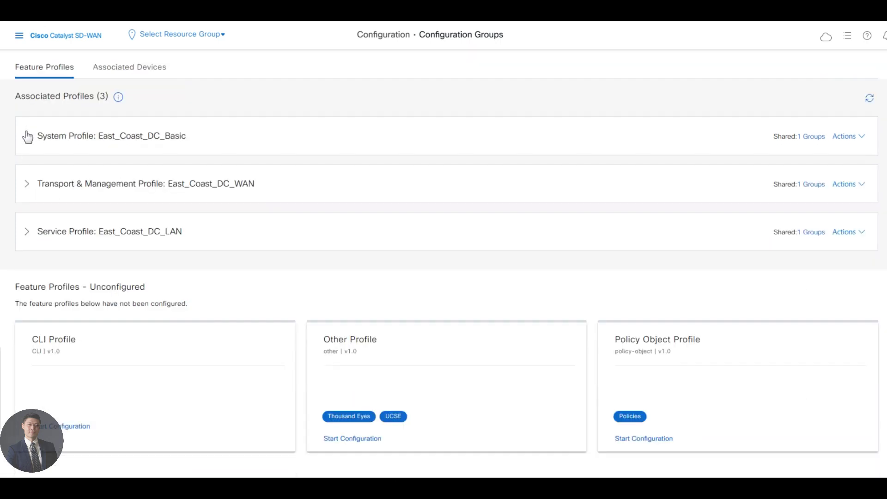
pyautogui.click(28, 185)
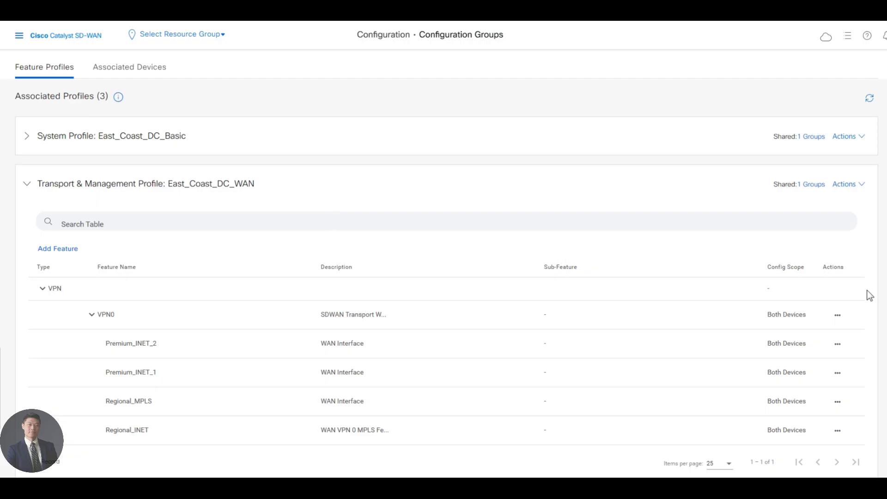
pyautogui.click(837, 318)
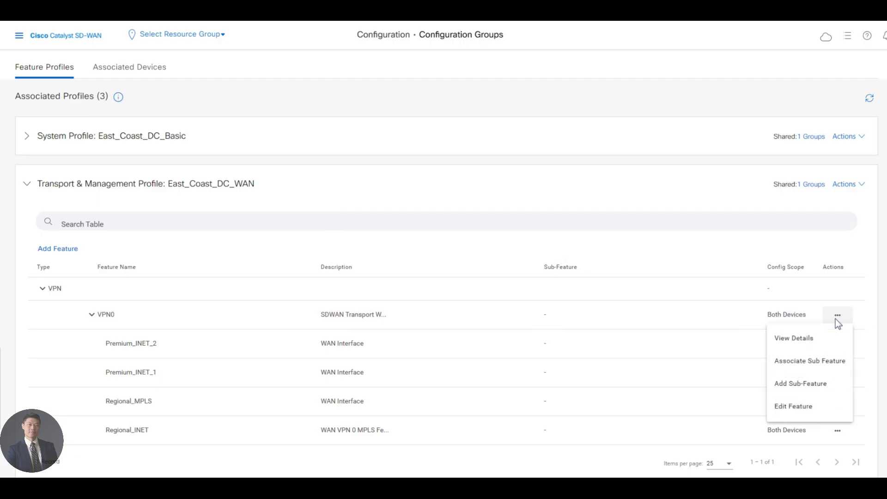
pyautogui.click(801, 411)
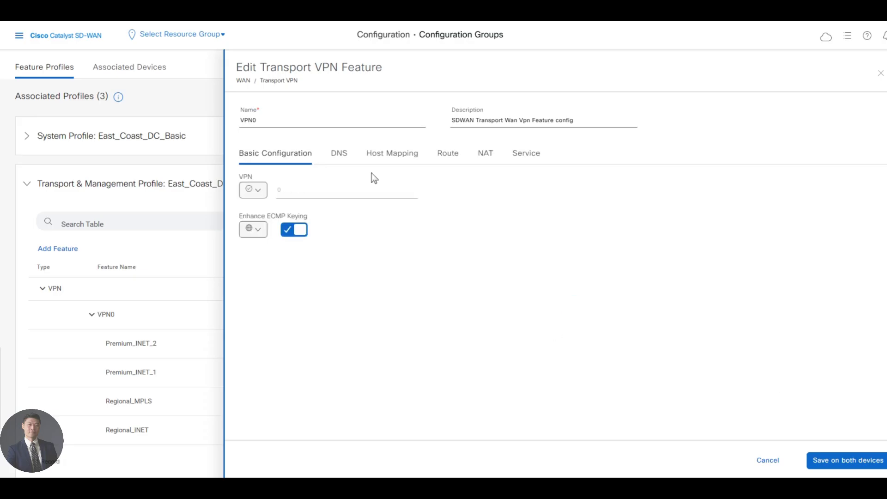
pyautogui.click(339, 155)
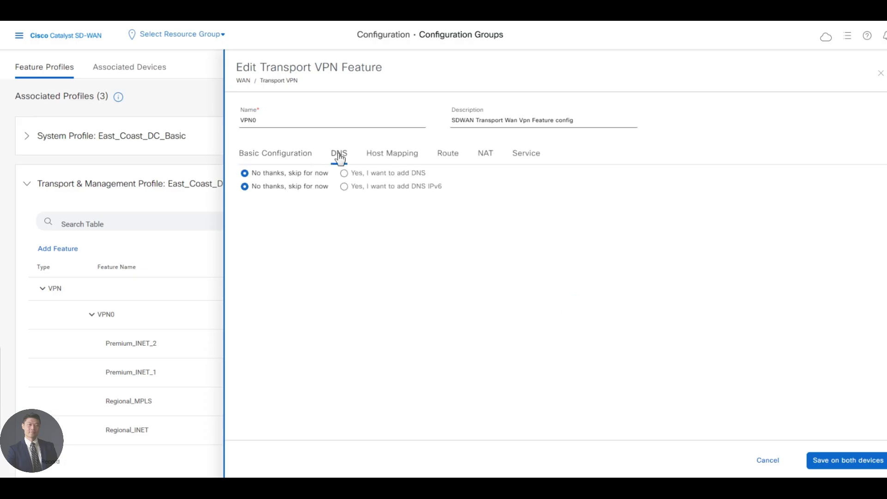
pyautogui.click(393, 162)
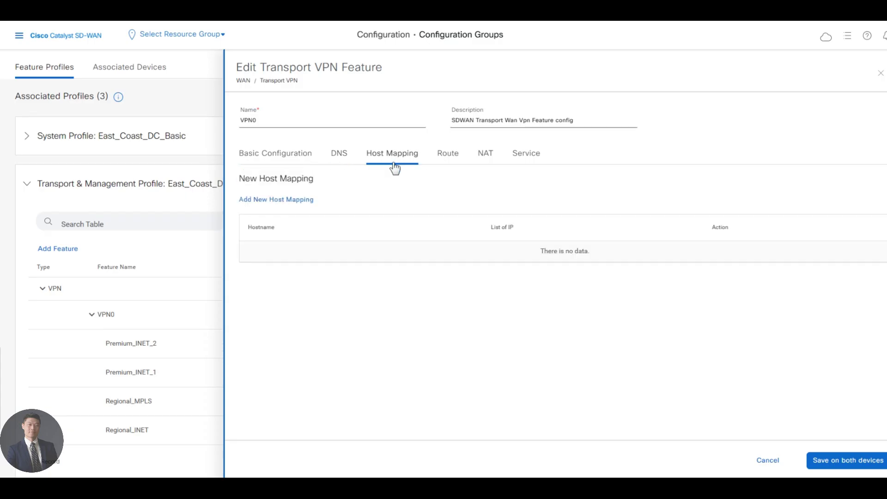
pyautogui.click(276, 200)
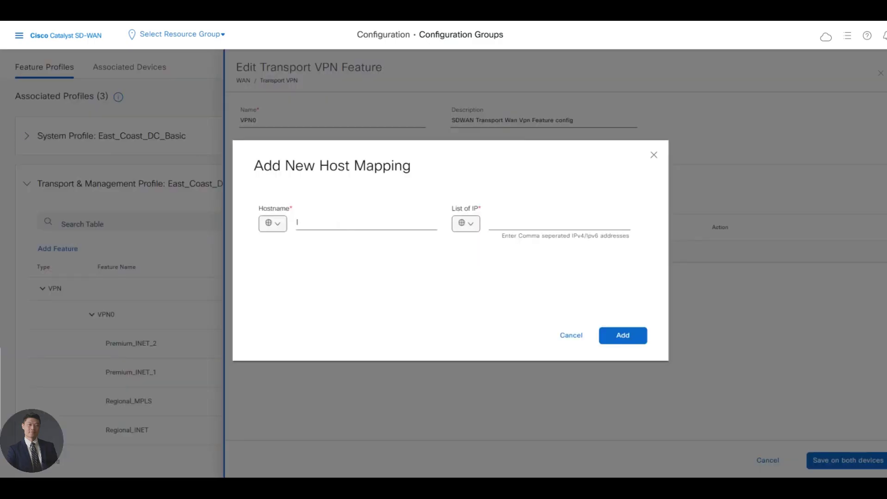
pyautogui.write('vbond-test-drive')
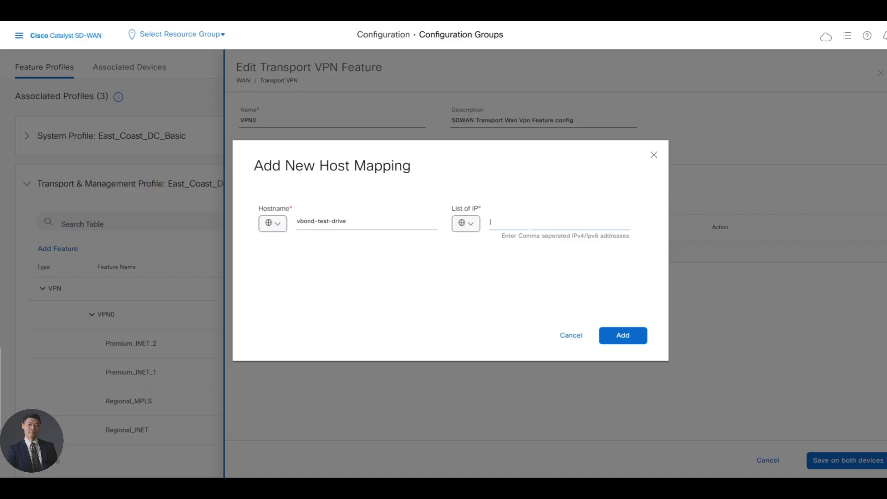
pyautogui.write('10.2.1.6')
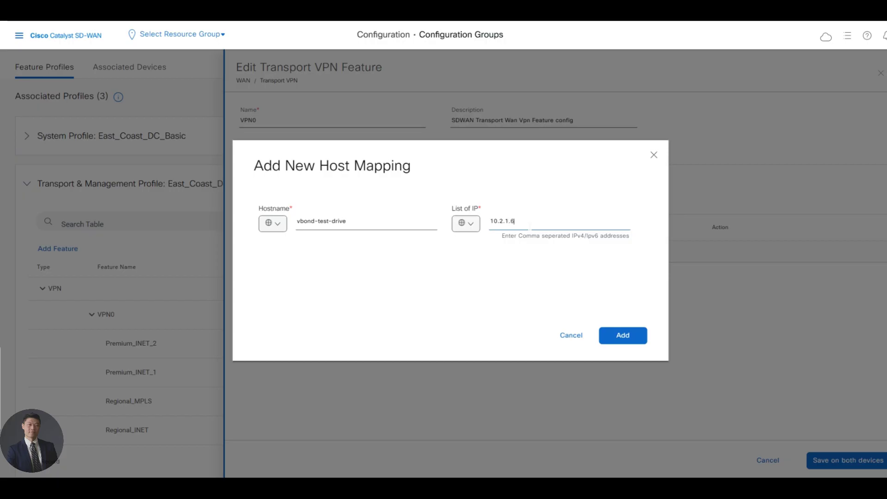
pyautogui.click(623, 341)
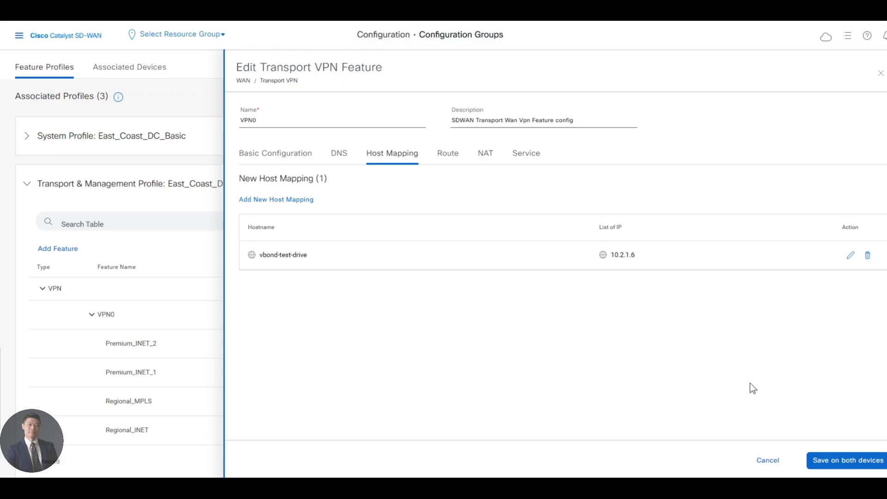
pyautogui.click(840, 461)
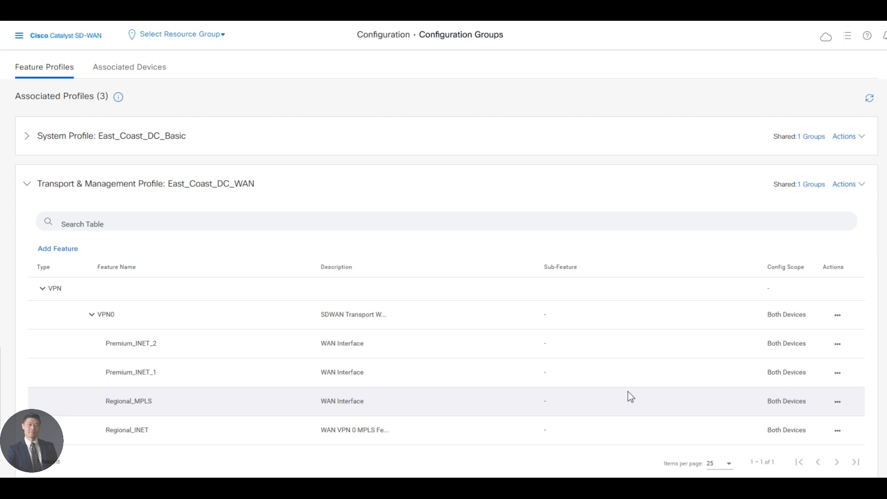
# Enable the tunnel's Restrict option as a global value in the Regional_MPLS interface of East_Coast_DC_WAN and save it on both devices.
pyautogui.scroll(-2, 594, 336)
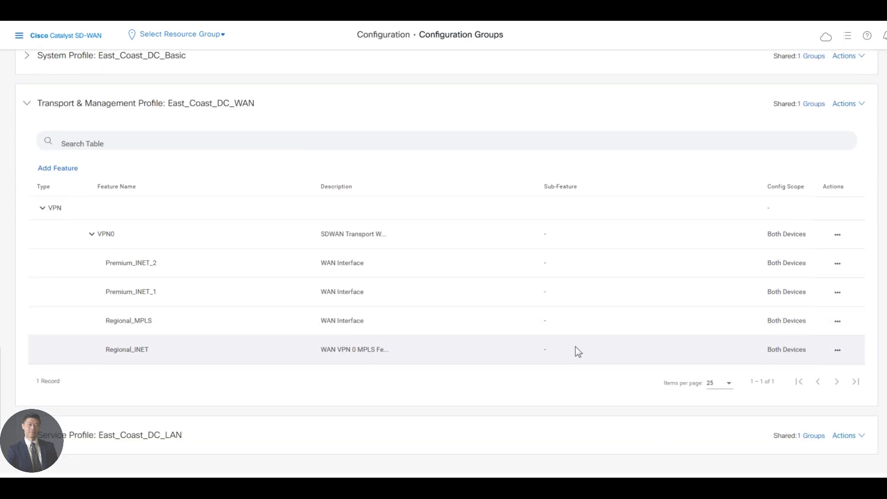
pyautogui.click(839, 322)
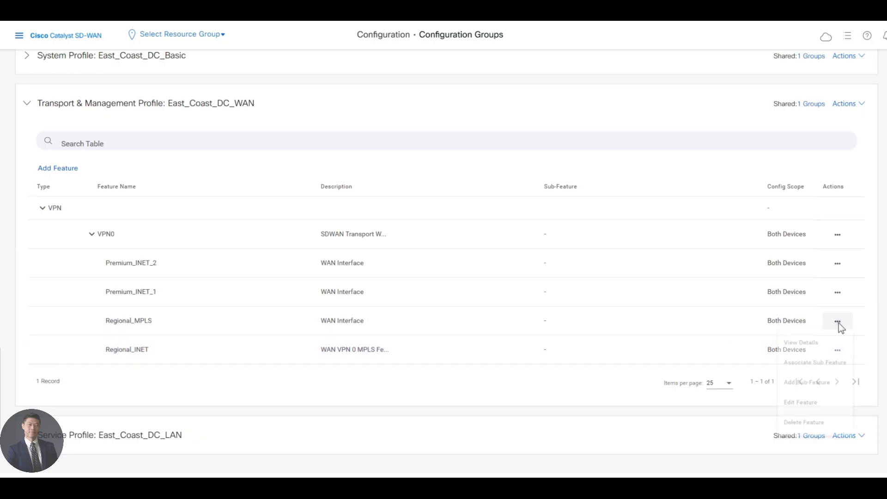
pyautogui.click(797, 419)
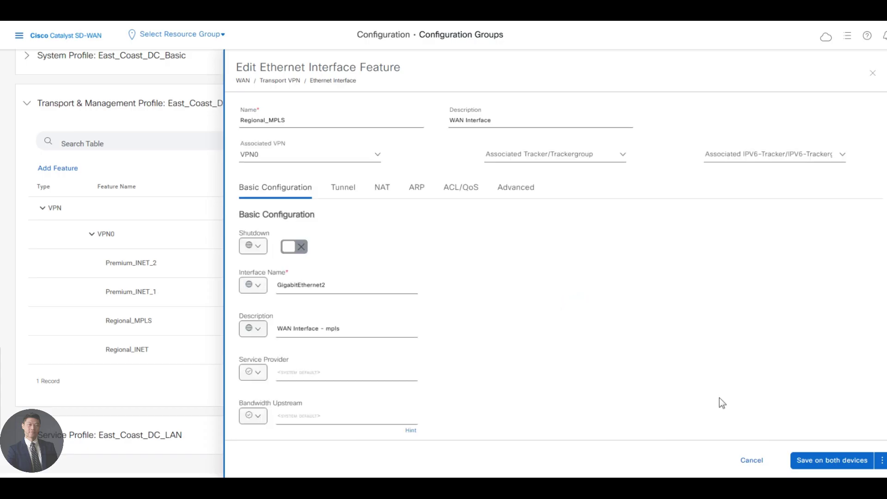
pyautogui.click(334, 188)
pyautogui.scroll(-1, 393, 268)
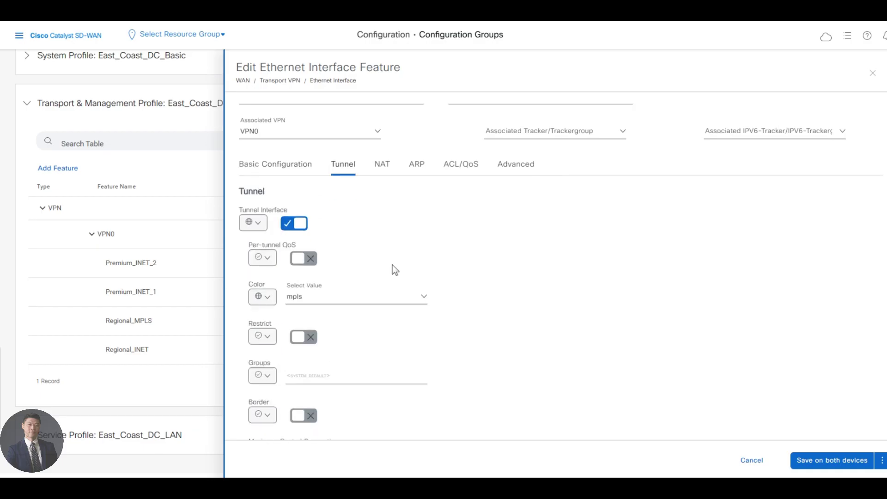
pyautogui.scroll(-2, 393, 269)
pyautogui.click(265, 257)
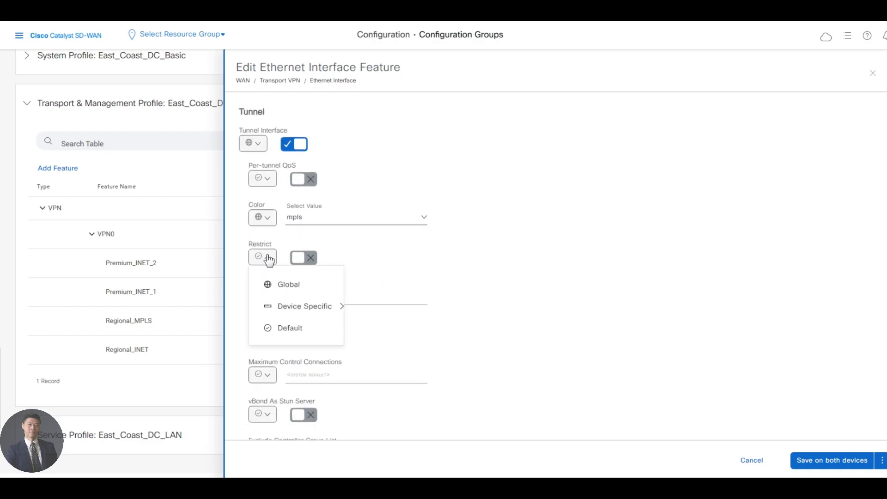
pyautogui.click(289, 292)
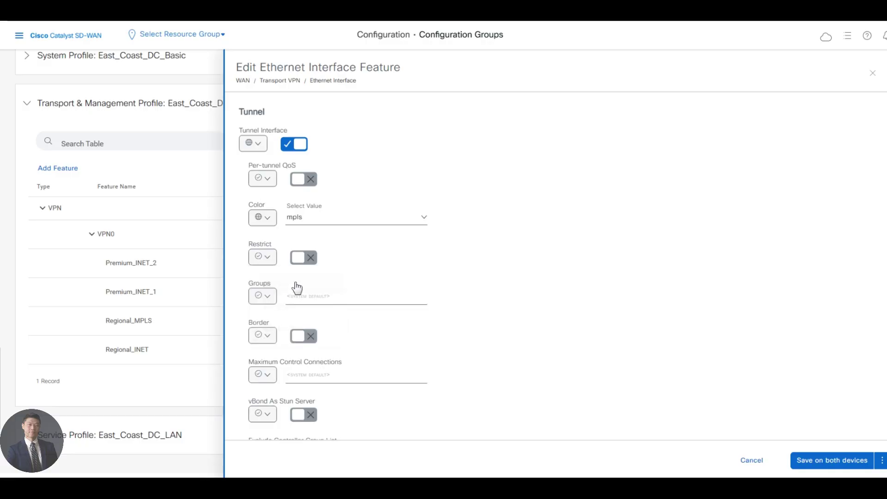
pyautogui.click(314, 262)
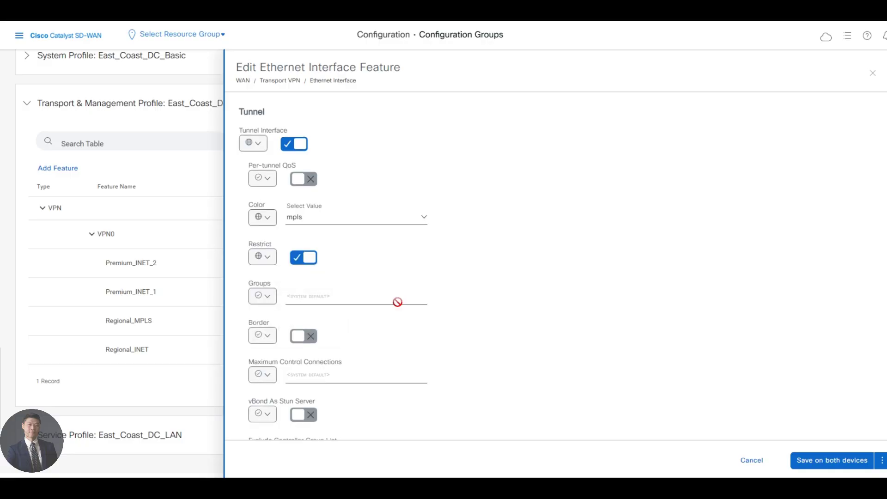
pyautogui.click(827, 461)
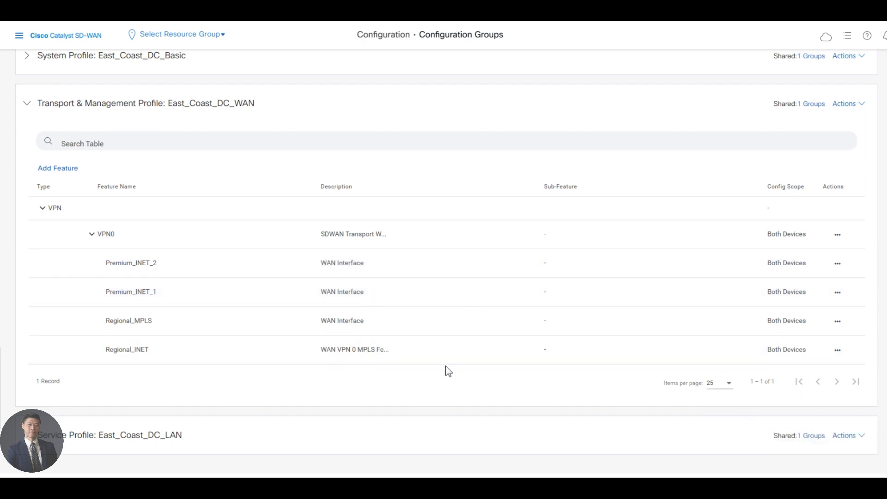
pyautogui.click(838, 352)
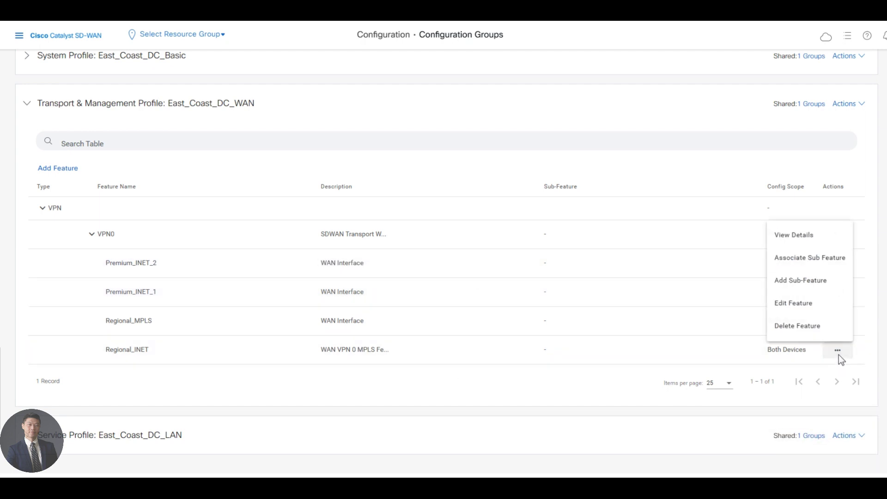
pyautogui.click(804, 303)
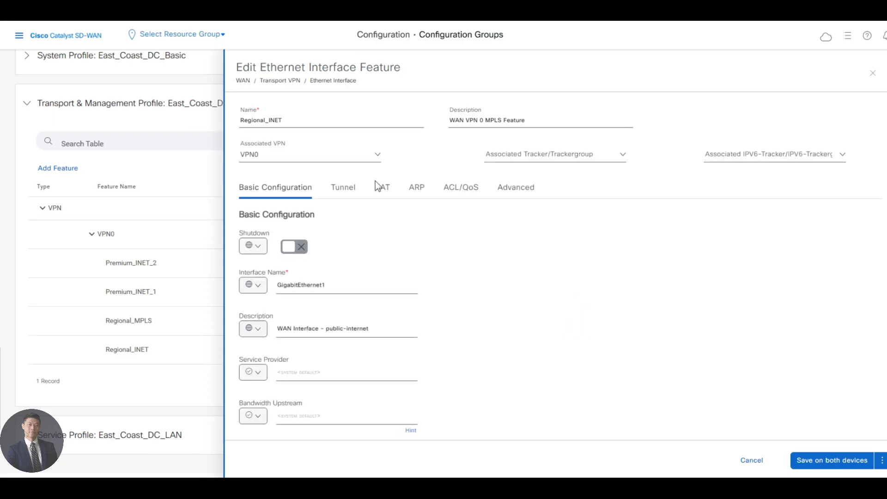
pyautogui.click(347, 192)
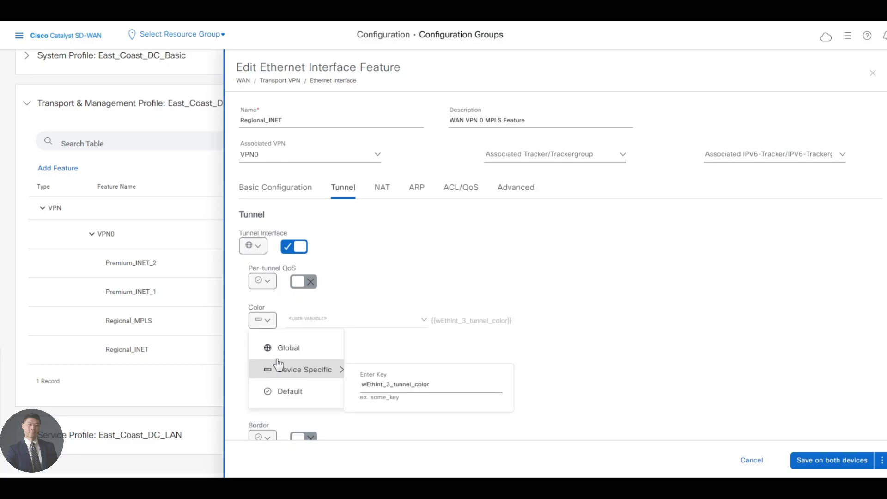
pyautogui.click(296, 344)
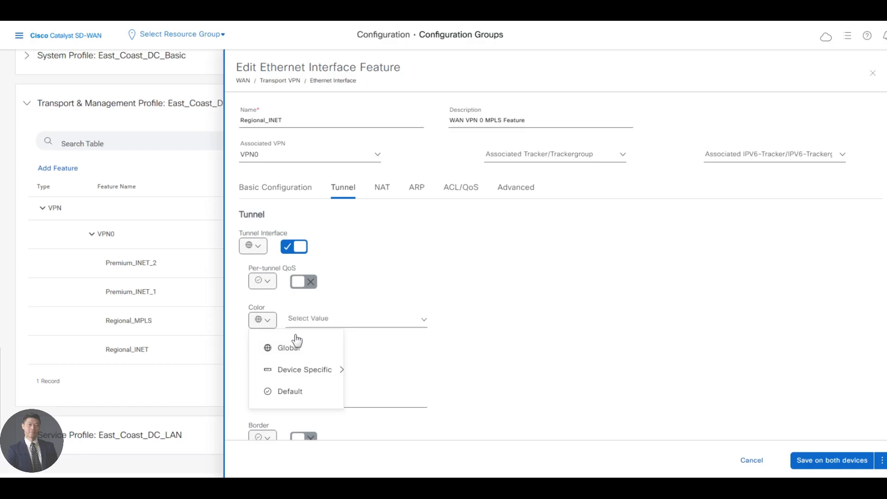
pyautogui.moveTo(299, 380)
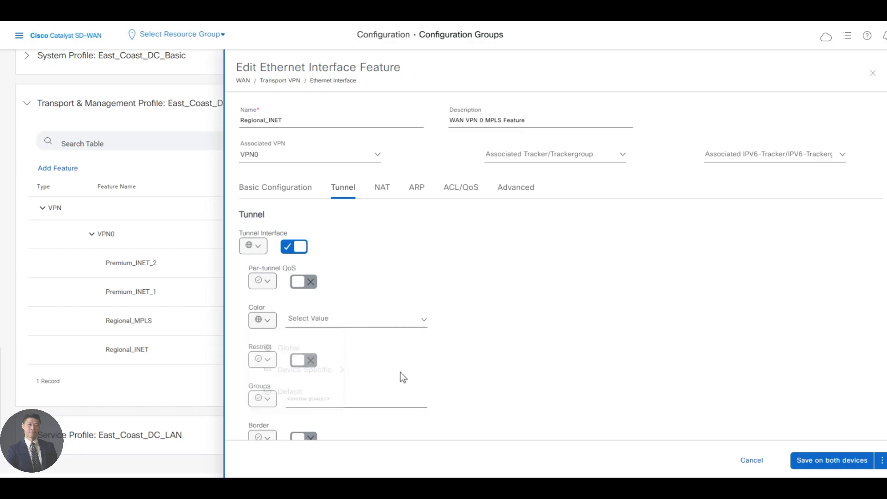
pyautogui.click(260, 323)
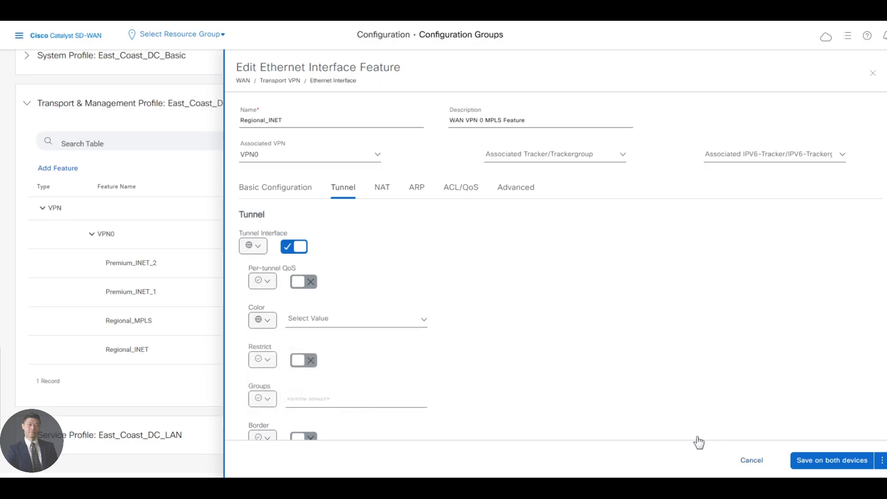
pyautogui.click(747, 461)
# Enable the tunnel's Restrict option as a global value in the Regional_INET interface feature and save it on both devices.
pyautogui.click(837, 351)
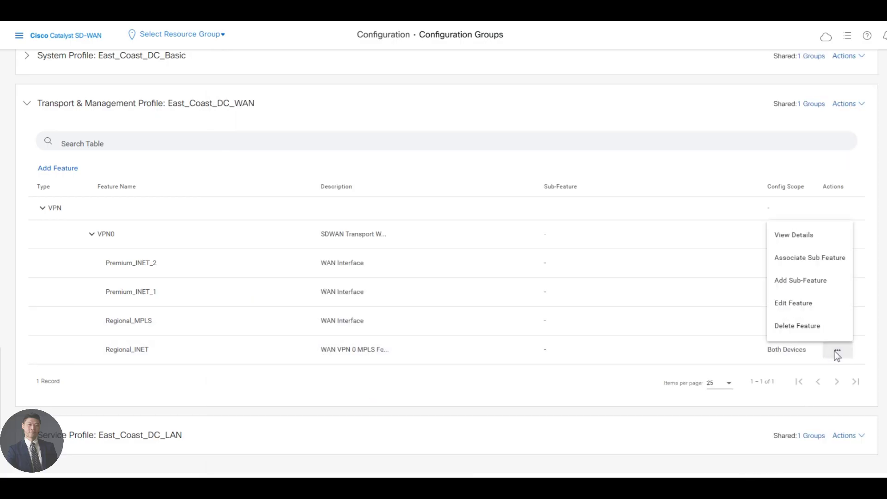
pyautogui.click(816, 308)
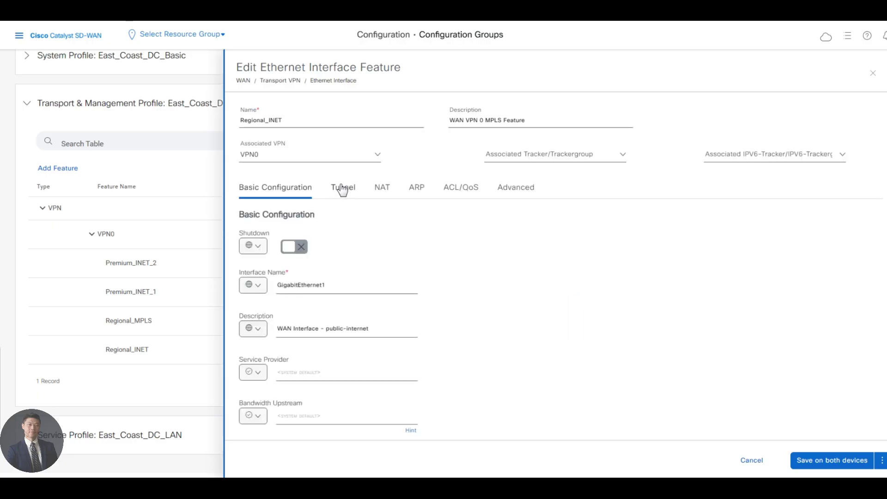
pyautogui.click(342, 188)
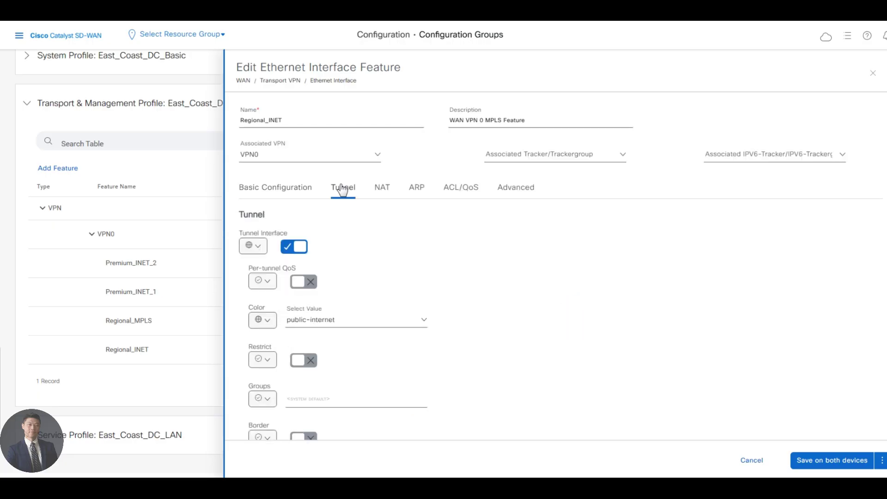
pyautogui.click(269, 364)
pyautogui.click(264, 365)
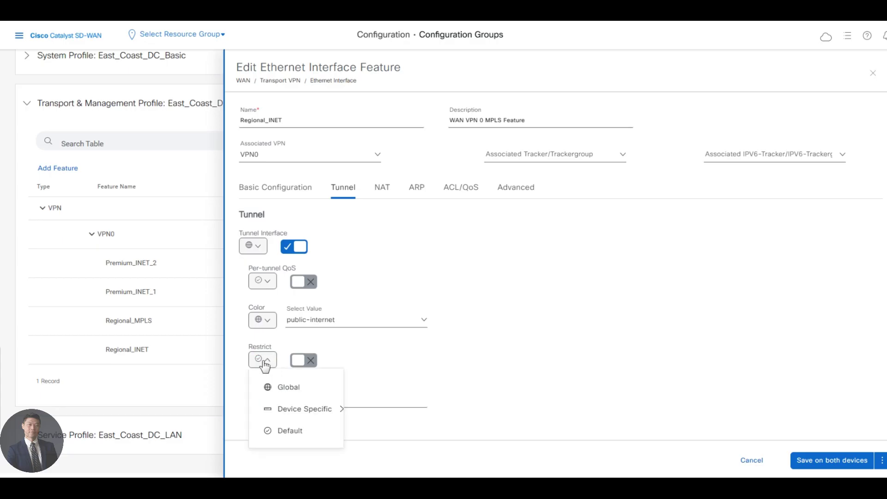
pyautogui.click(299, 386)
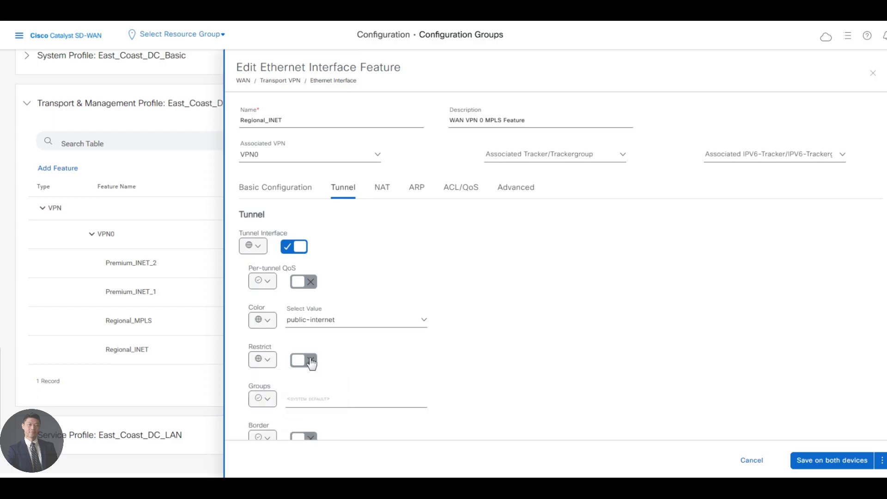
pyautogui.click(311, 364)
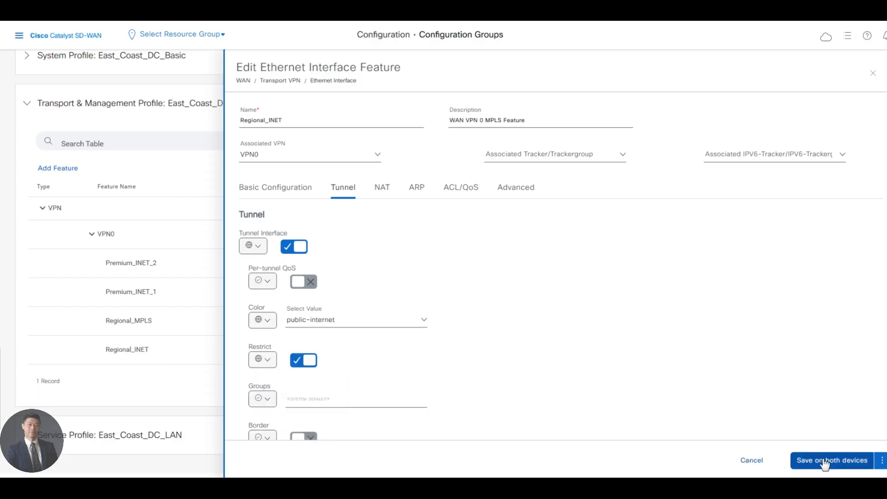
pyautogui.click(792, 460)
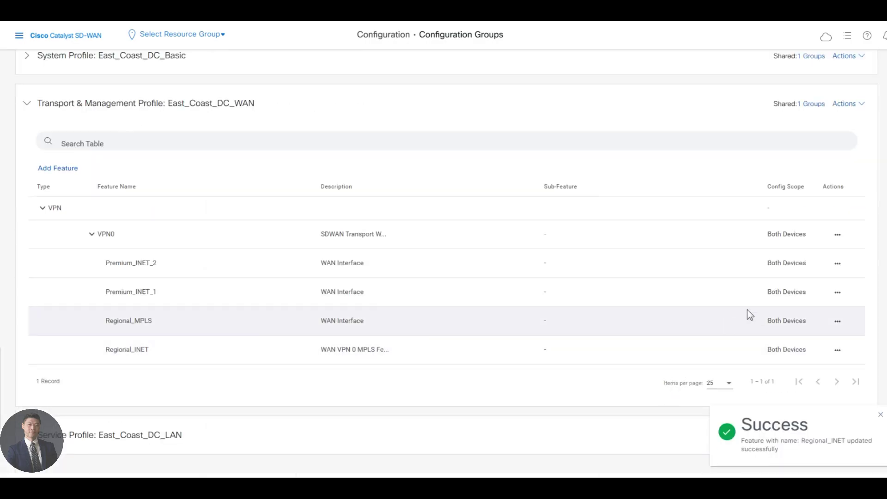
# Enable the tunnel's Restrict option as a global value in the Premium_INET_1 interface feature and save it on both devices.
pyautogui.click(837, 294)
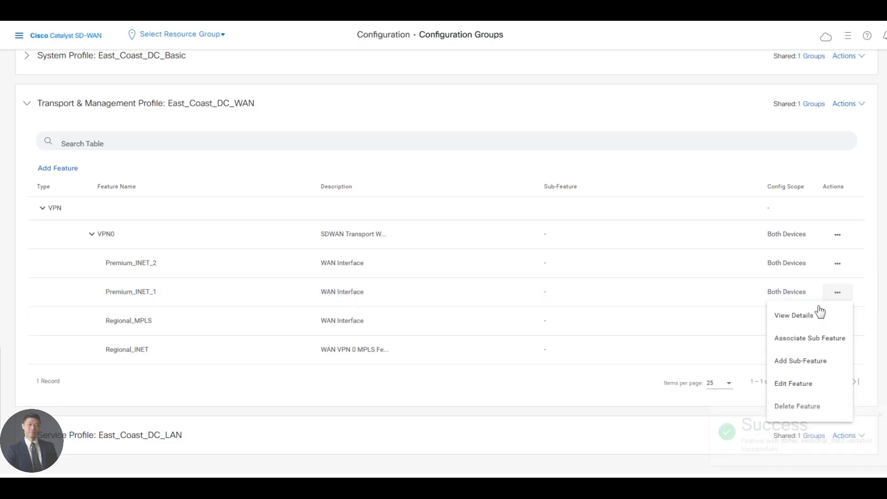
pyautogui.click(799, 384)
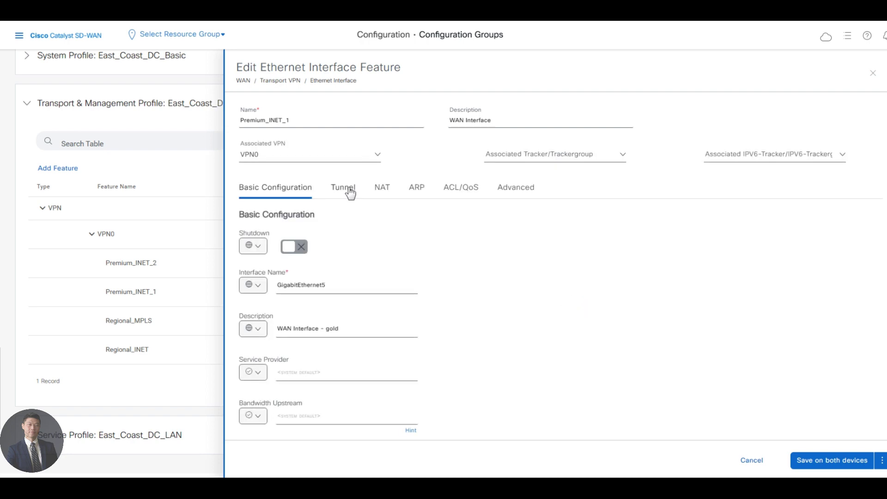
pyautogui.click(350, 193)
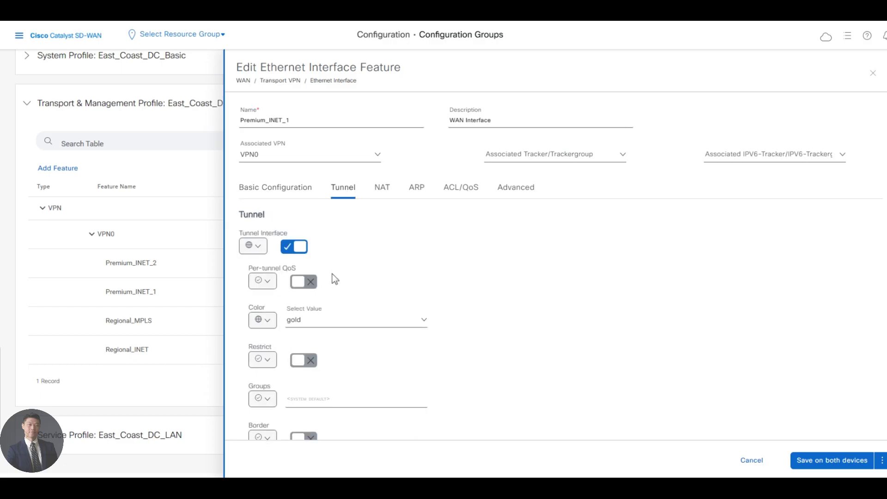
pyautogui.click(267, 365)
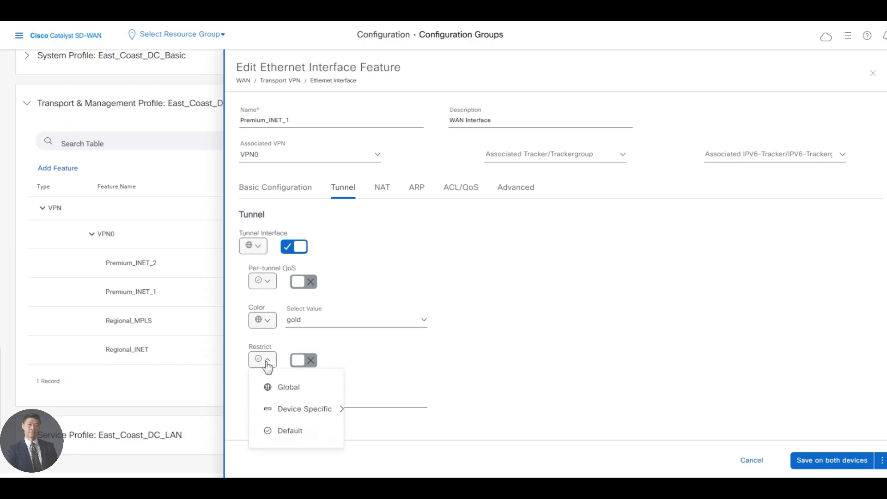
pyautogui.click(292, 387)
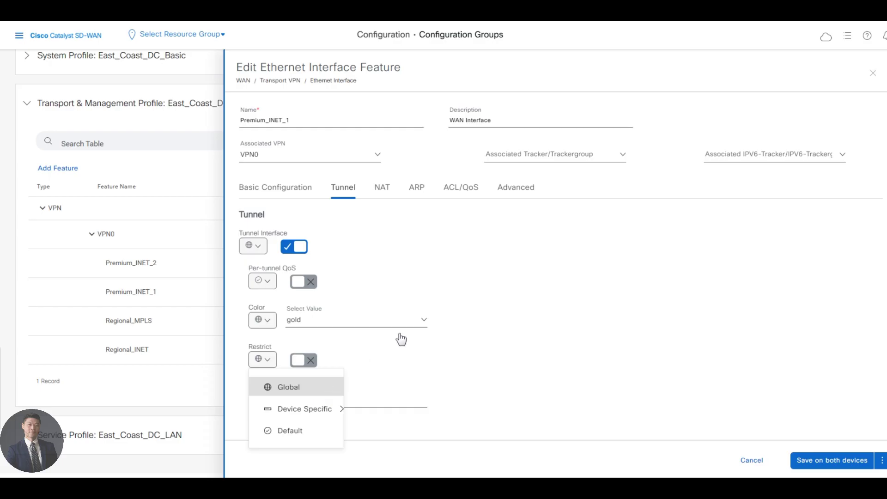
pyautogui.click(338, 381)
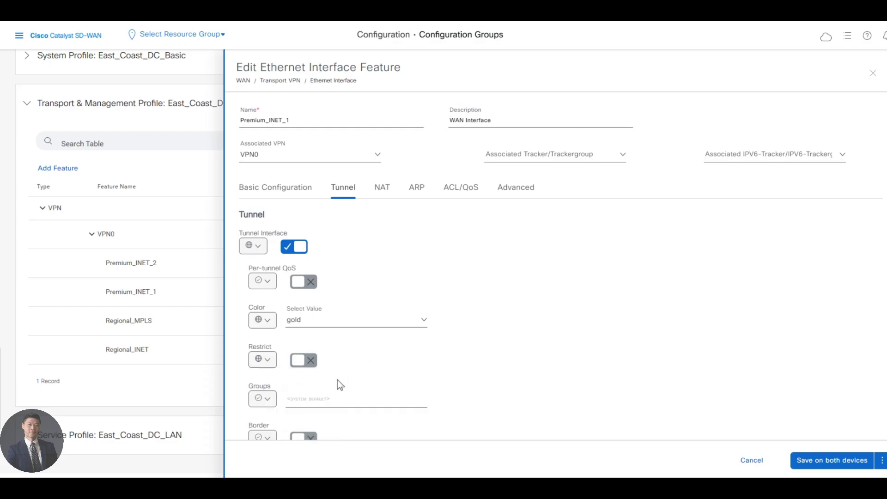
pyautogui.click(305, 368)
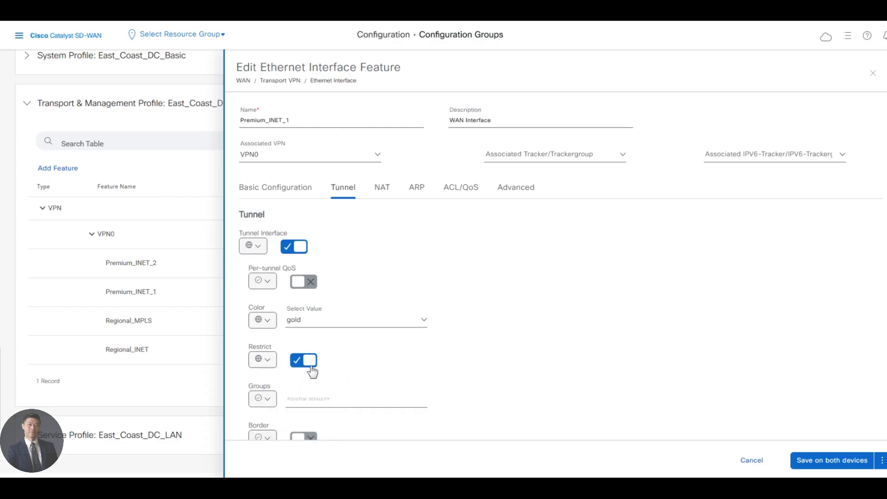
pyautogui.click(829, 463)
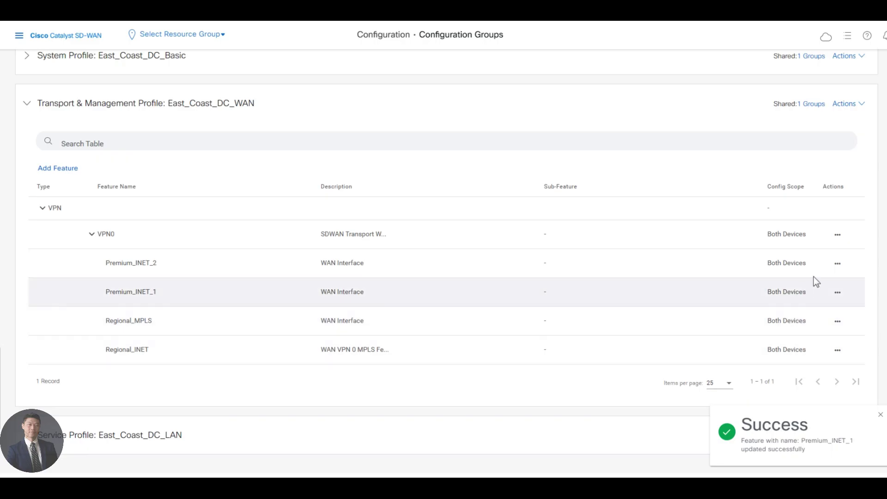
# Enable the tunnel's Restrict option as a global value in East_Coast_DC_WAN's Premium_INET_2 interface feature and save it on both devices.
pyautogui.click(839, 264)
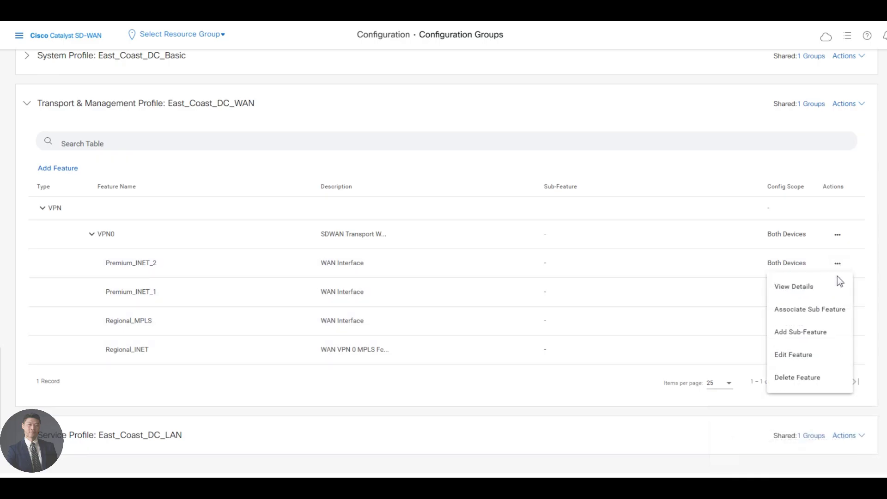
pyautogui.click(798, 361)
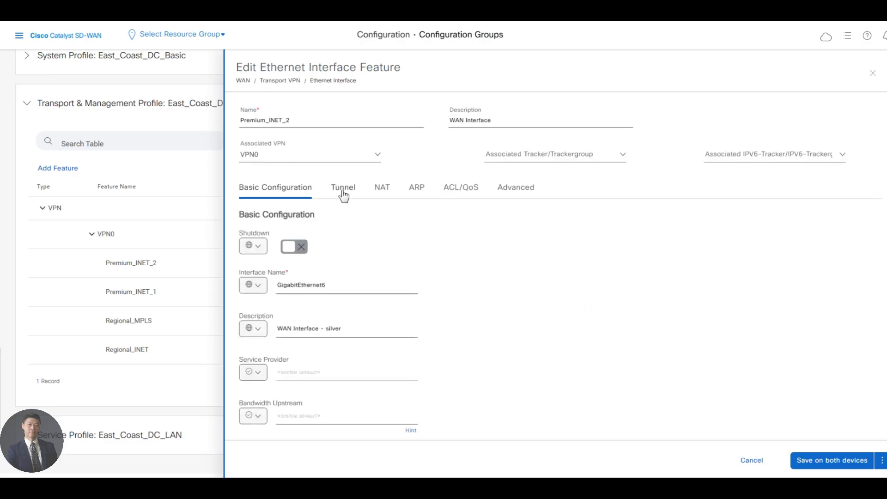
pyautogui.click(343, 196)
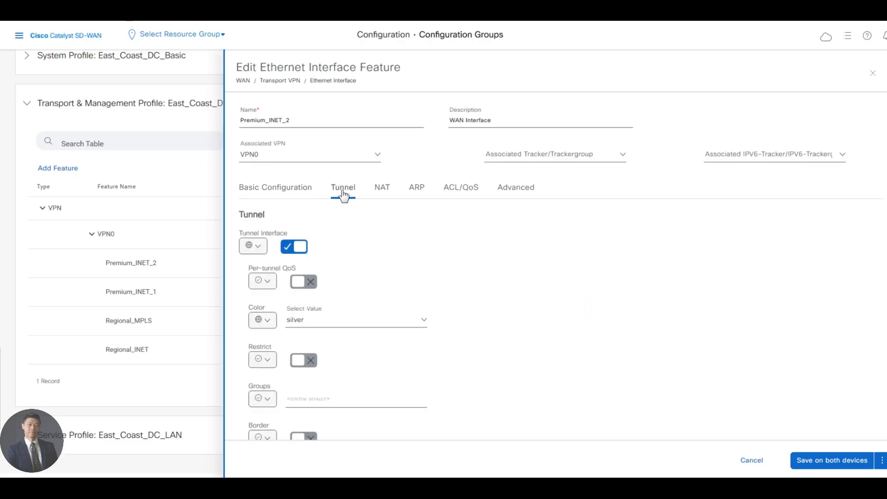
pyautogui.click(268, 363)
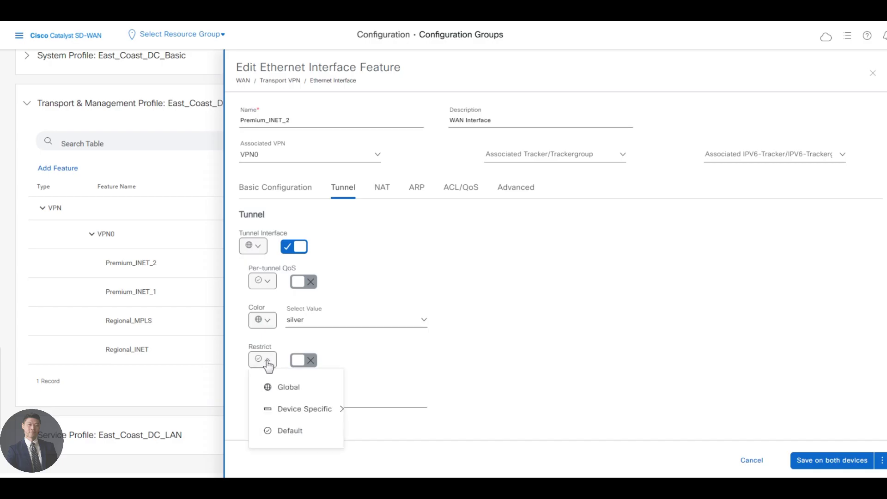
pyautogui.click(279, 391)
pyautogui.click(263, 361)
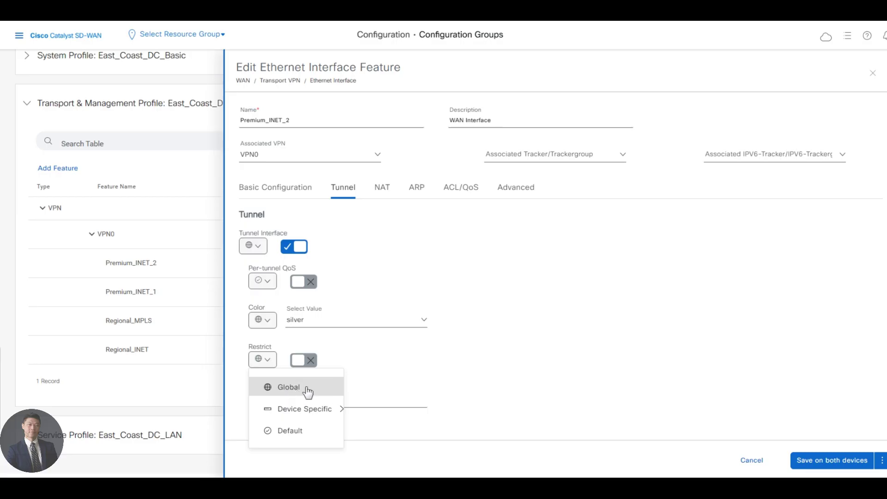
pyautogui.click(322, 364)
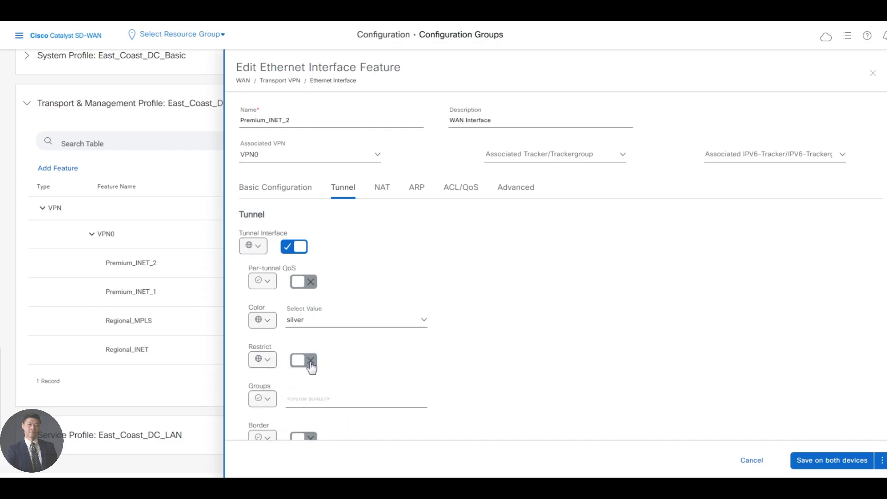
pyautogui.click(310, 365)
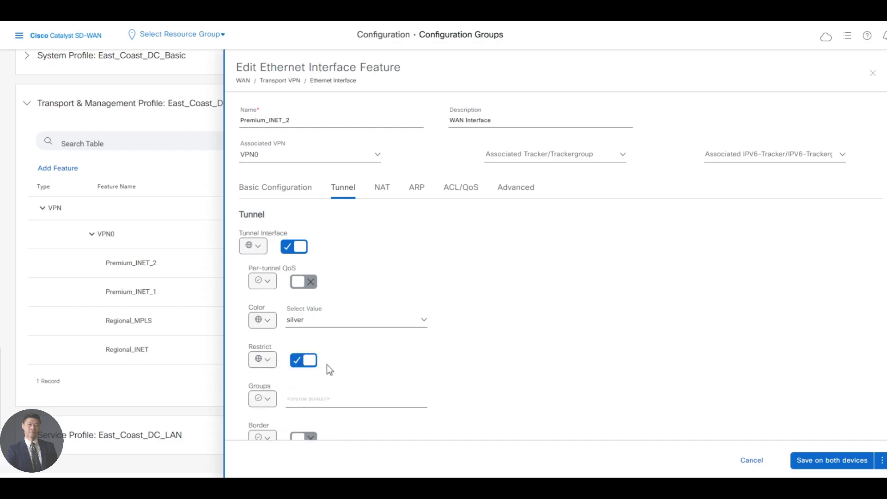
pyautogui.click(825, 462)
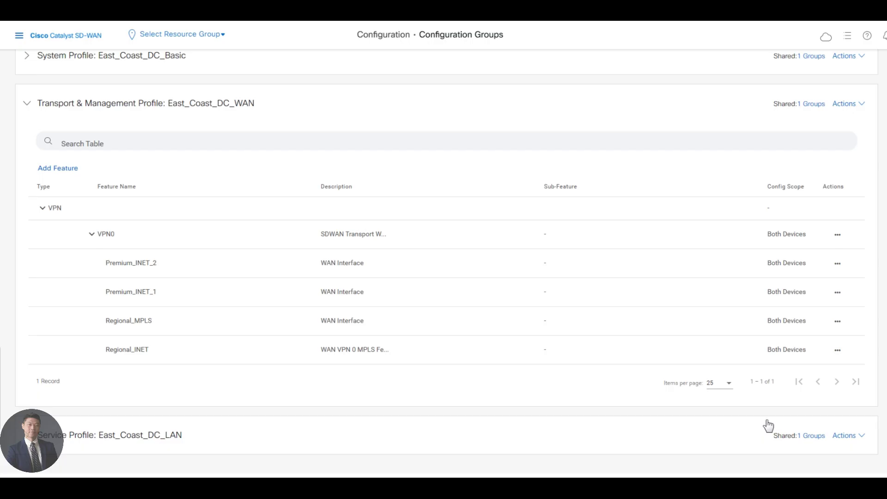
# Return to the configuration group list, open West_Coast_DC for editing and expand its transport and management profile West_Coast_DC_WAN.
pyautogui.scroll(3, 397, 240)
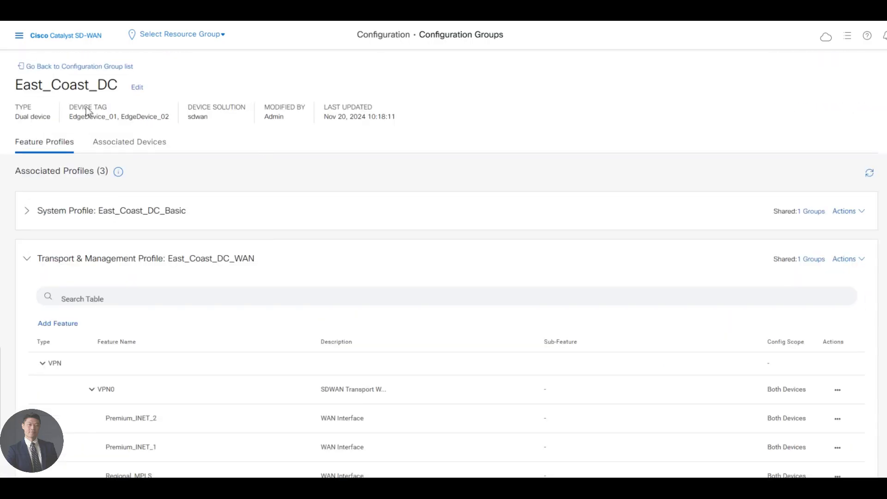
pyautogui.click(68, 68)
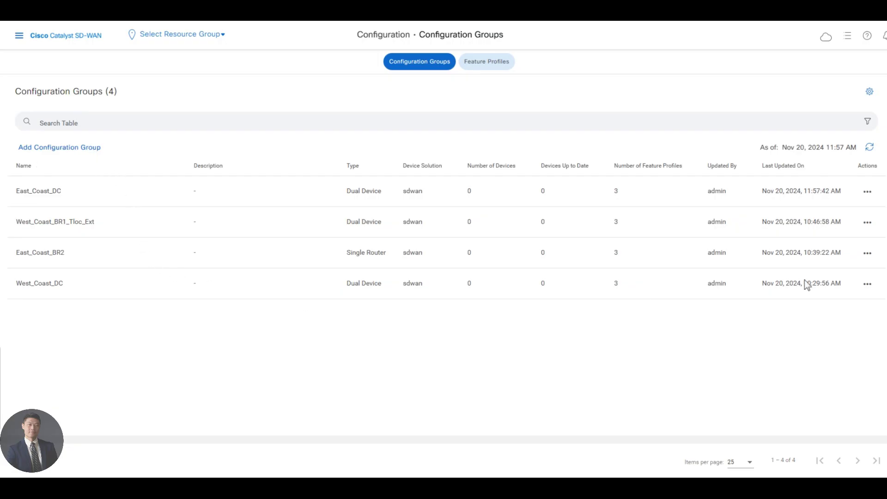
pyautogui.click(867, 284)
pyautogui.click(848, 310)
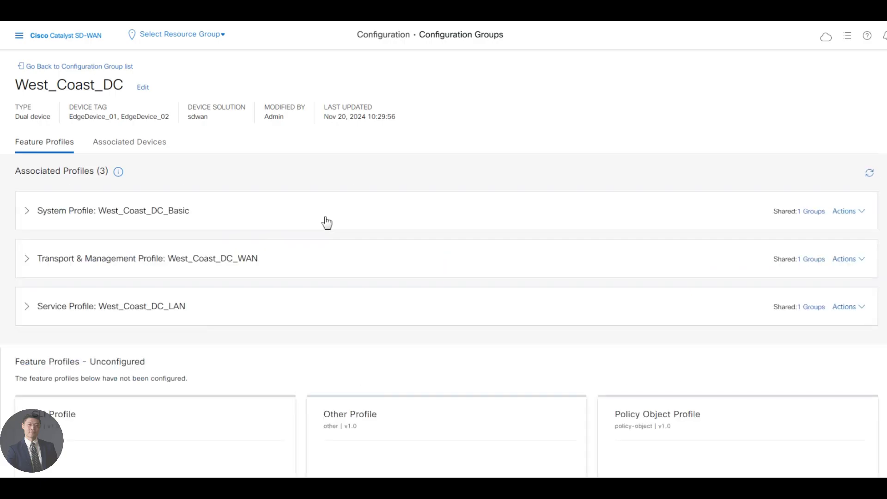
pyautogui.click(127, 265)
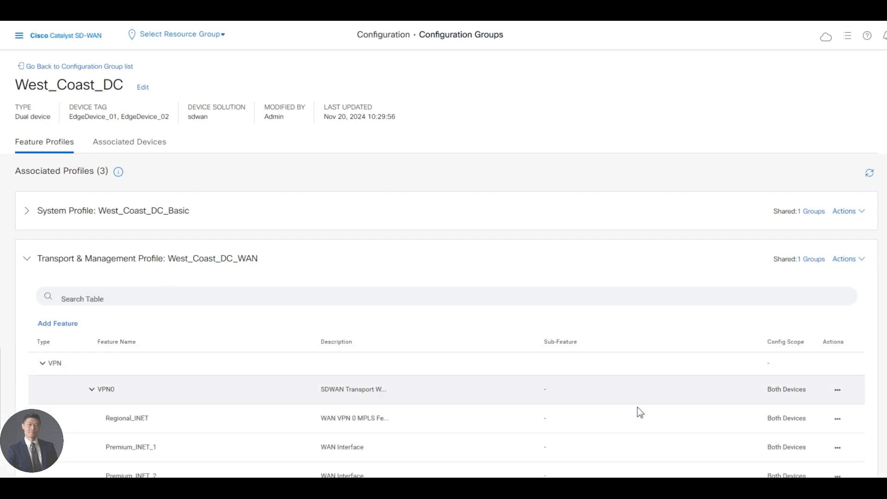
# Add a host mapping from vbond-test-drive to 10.2.1.6 in the VPN0 feature of West_Coast_DC_WAN and save it on both devices.
pyautogui.scroll(-2, 637, 411)
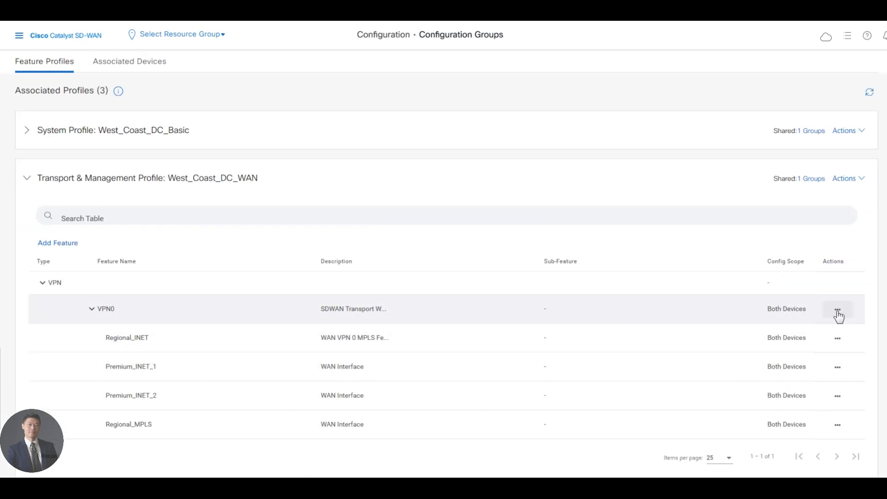
pyautogui.click(837, 311)
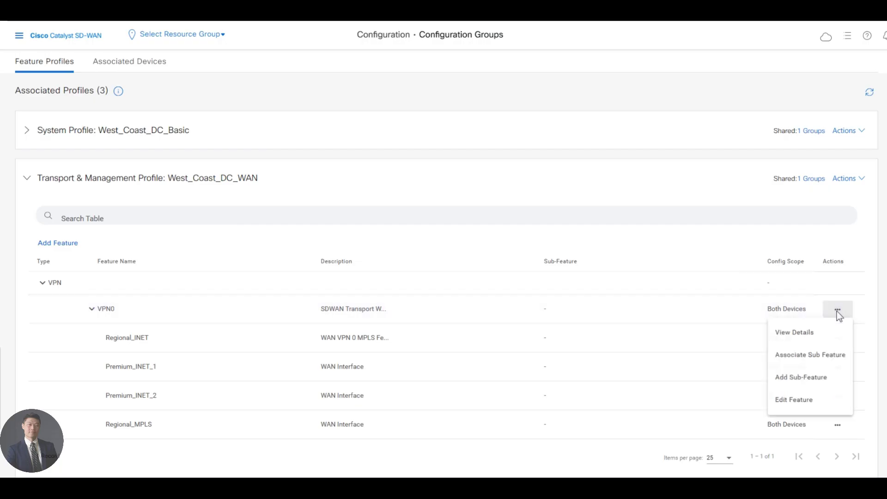
pyautogui.click(802, 402)
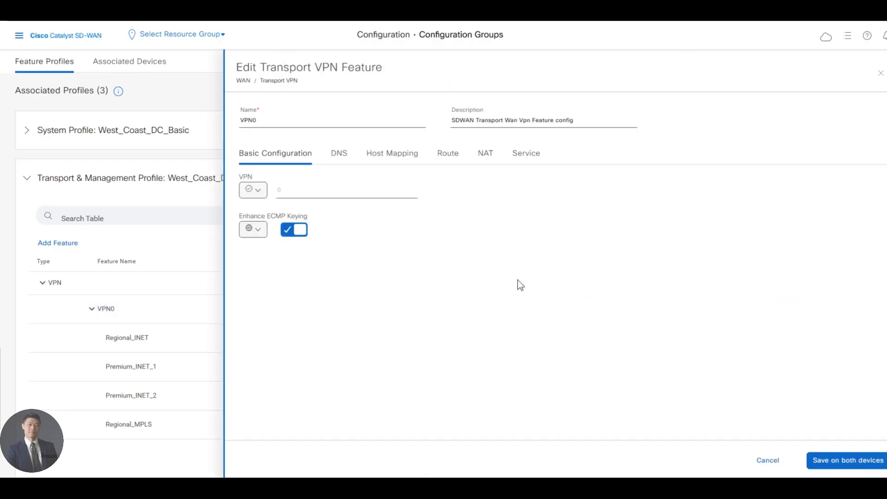
pyautogui.click(397, 156)
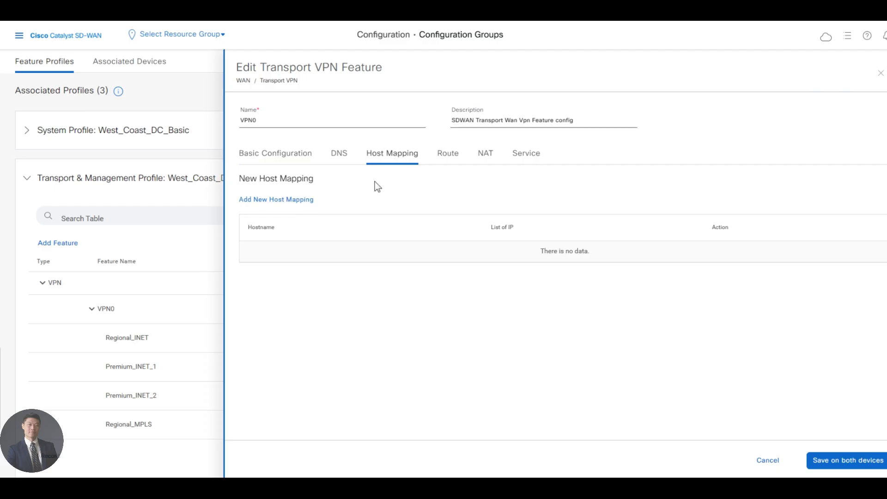
pyautogui.click(290, 200)
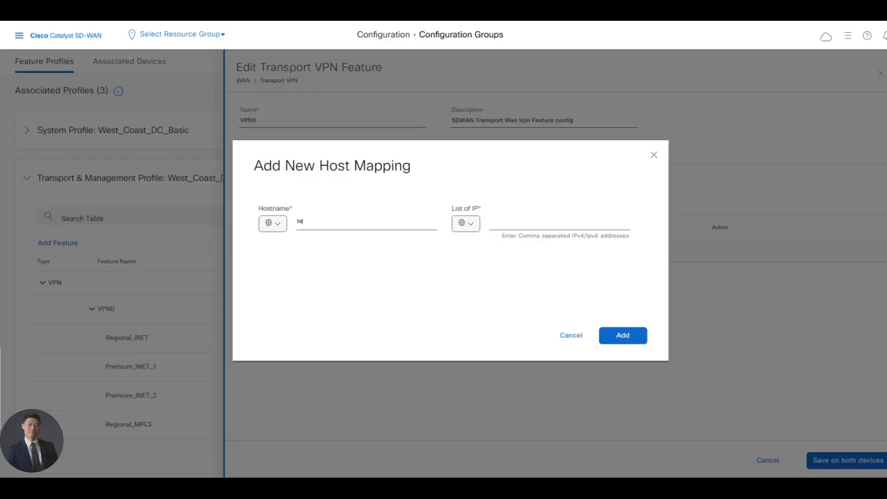
pyautogui.click(351, 221)
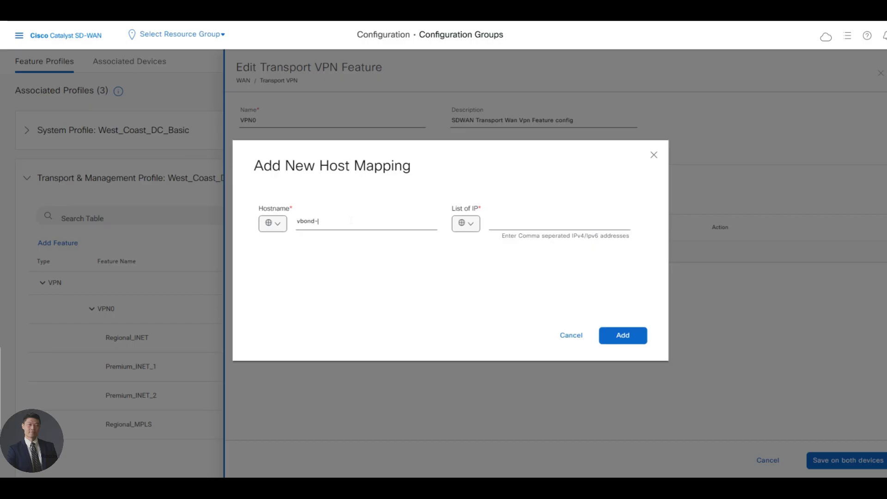
pyautogui.write('vbond-test-drive')
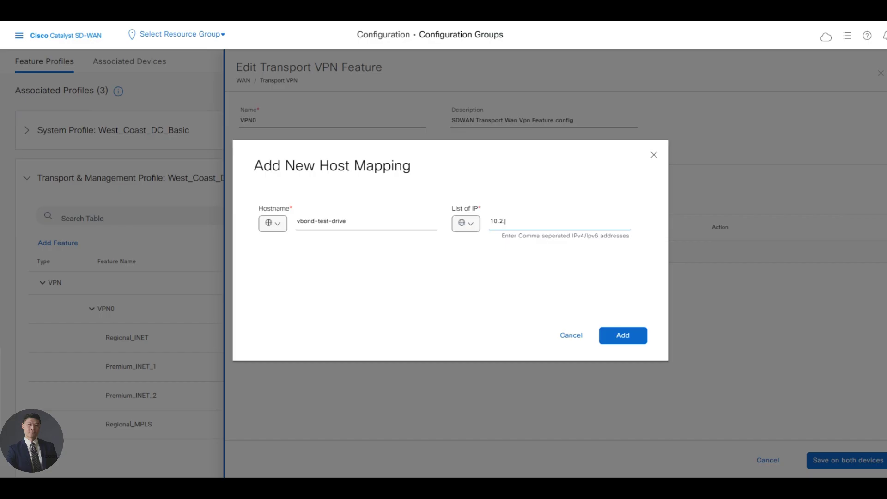
pyautogui.click(632, 337)
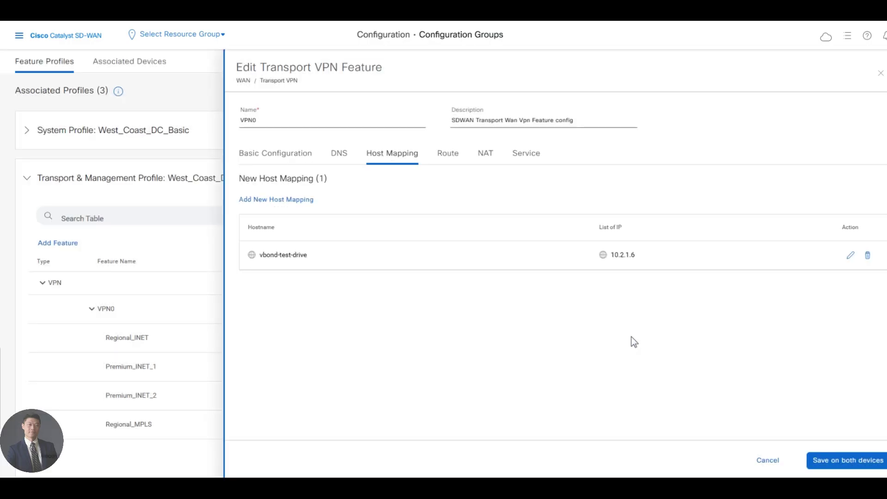
pyautogui.click(836, 460)
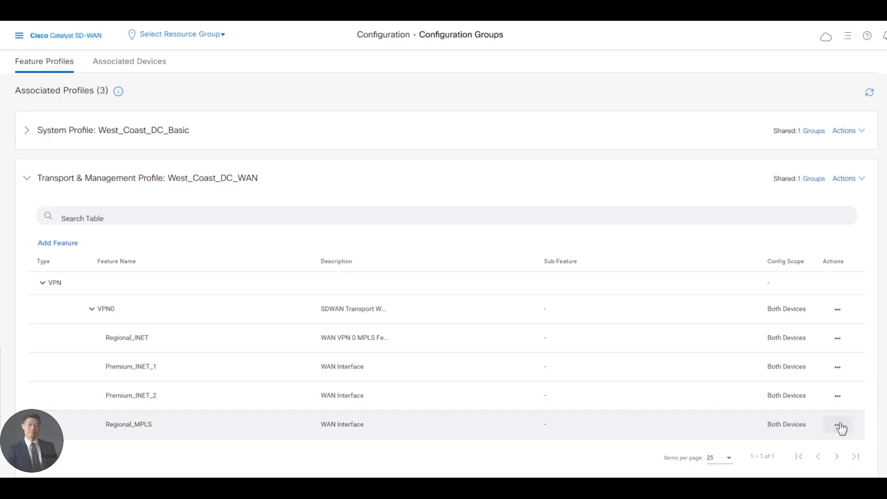
# Enable the tunnel's Restrict option as a global value in the Regional_MPLS interface of West_Coast_DC_WAN and save it on both devices.
pyautogui.click(837, 424)
pyautogui.click(821, 384)
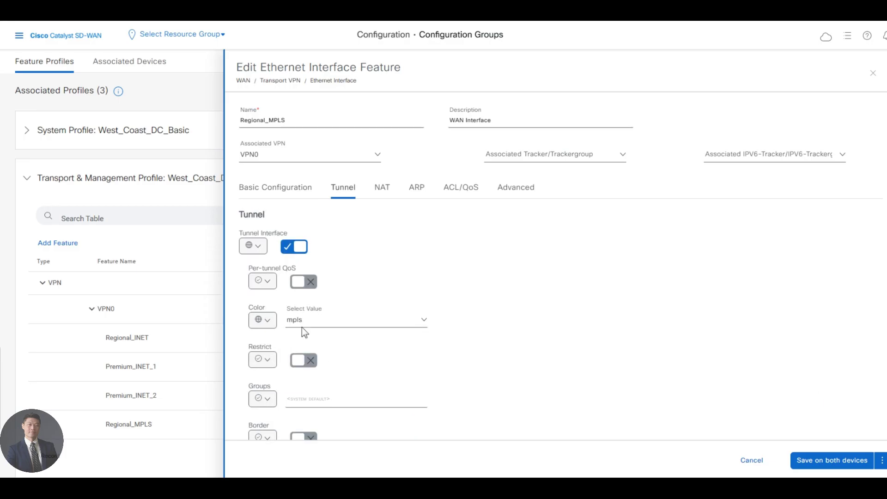
pyautogui.click(262, 360)
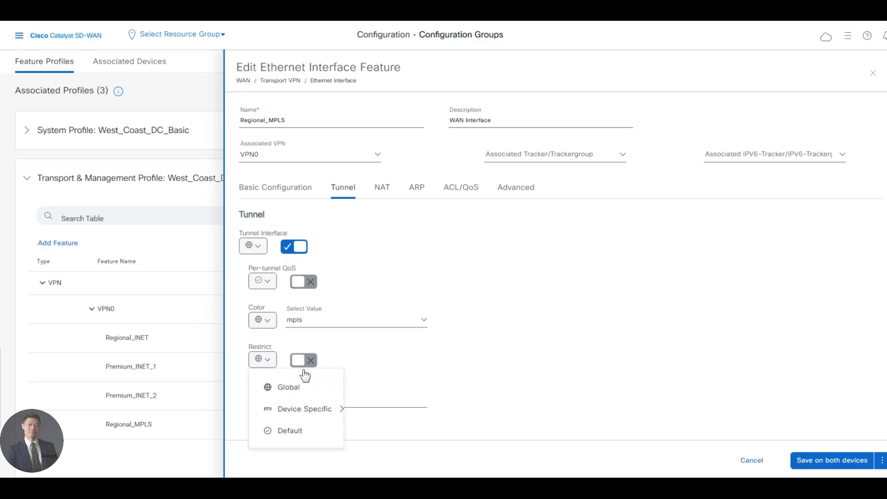
pyautogui.click(297, 388)
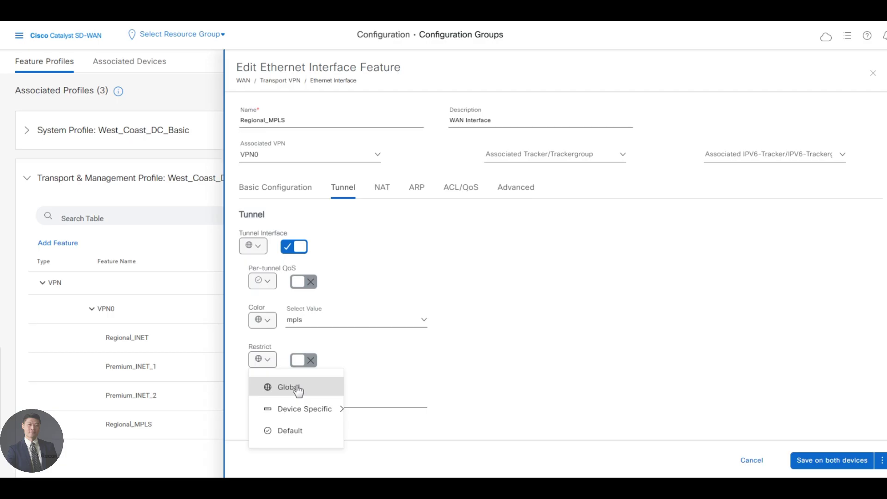
pyautogui.click(313, 364)
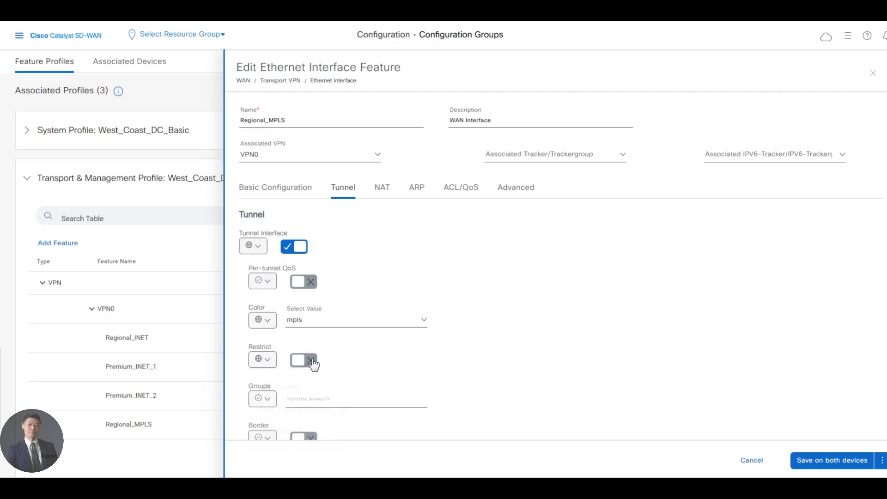
pyautogui.click(312, 365)
pyautogui.click(833, 462)
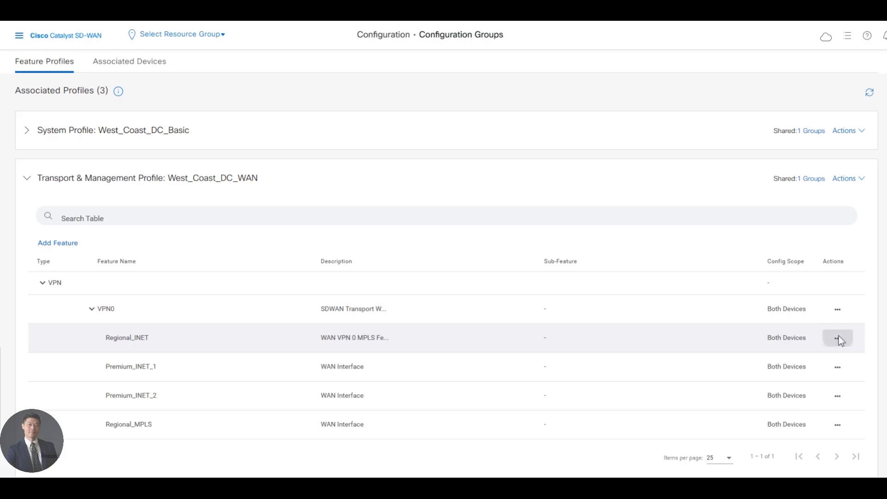
# Enable the tunnel's Restrict option as a global value in the Regional_INET interface of West_Coast_DC_WAN and save it on both devices.
pyautogui.click(838, 339)
pyautogui.click(809, 429)
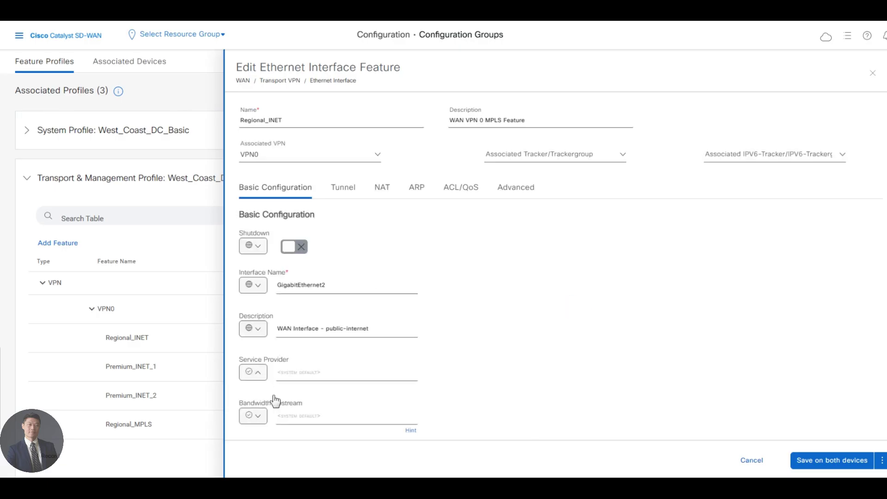
pyautogui.click(344, 195)
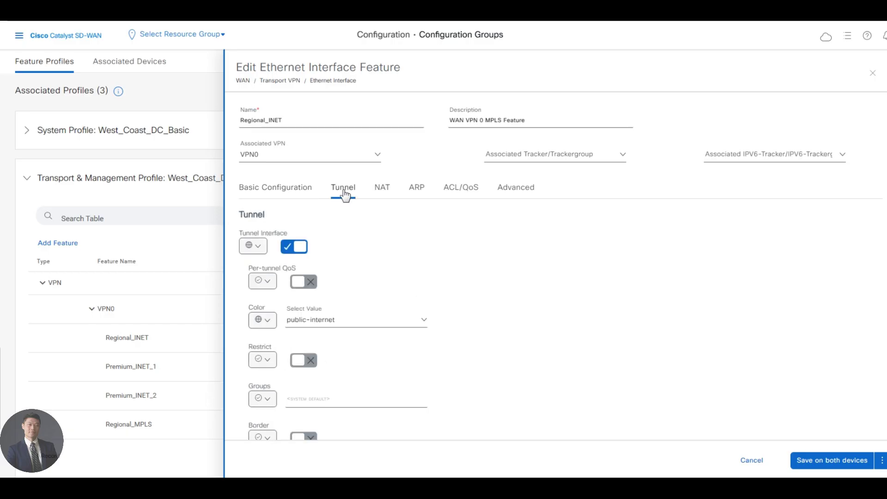
pyautogui.click(269, 364)
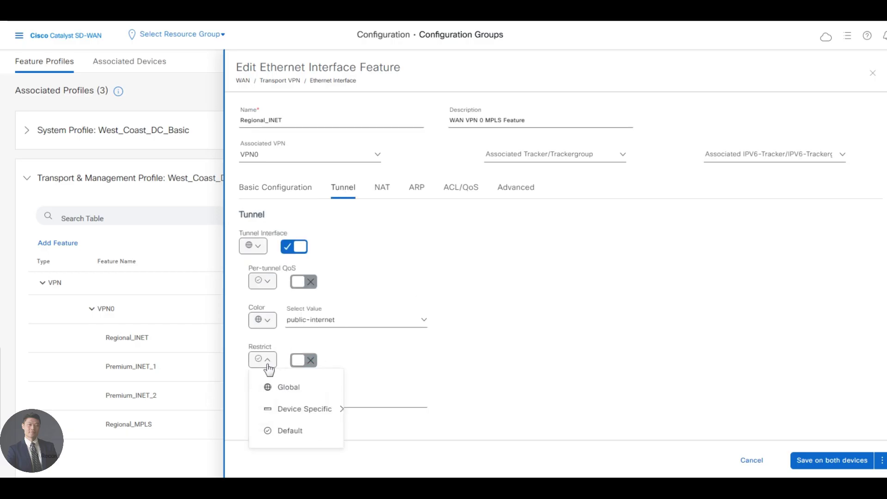
pyautogui.click(309, 380)
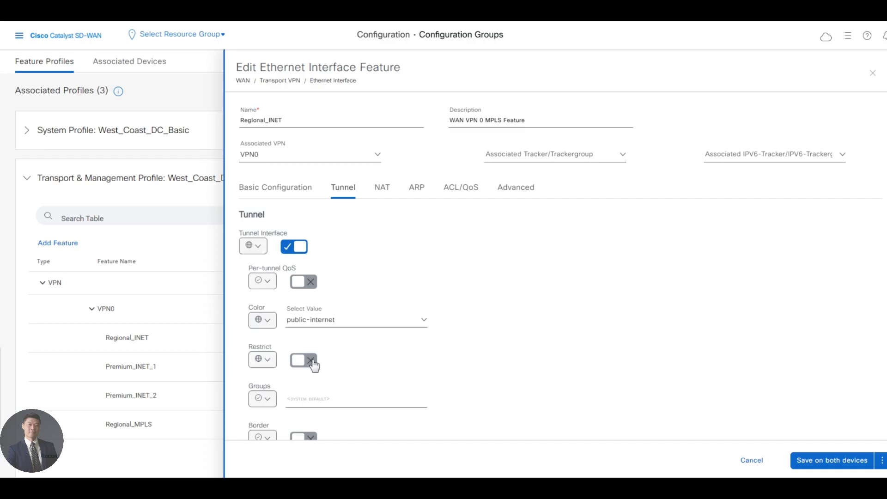
pyautogui.click(313, 362)
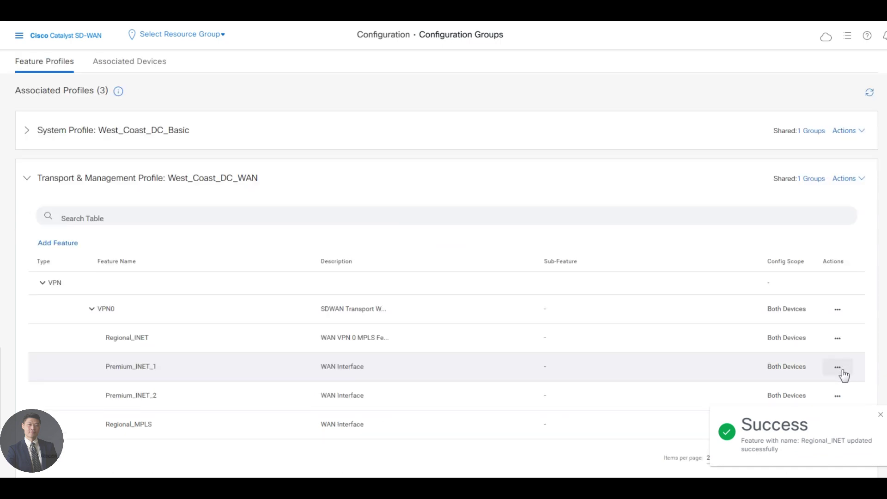
# Enable the tunnel's Restrict option as a global value in the Premium_INET_1 interface of West_Coast_DC_WAN and save it on both devices.
pyautogui.click(841, 370)
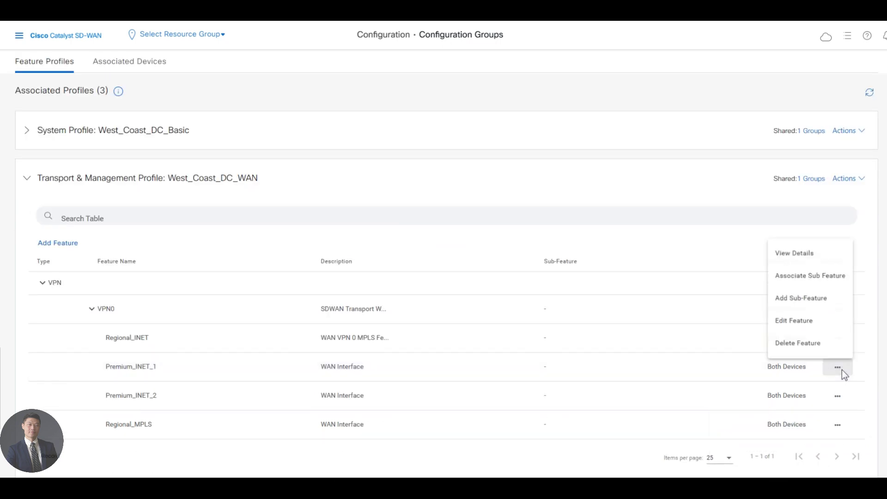
pyautogui.click(815, 324)
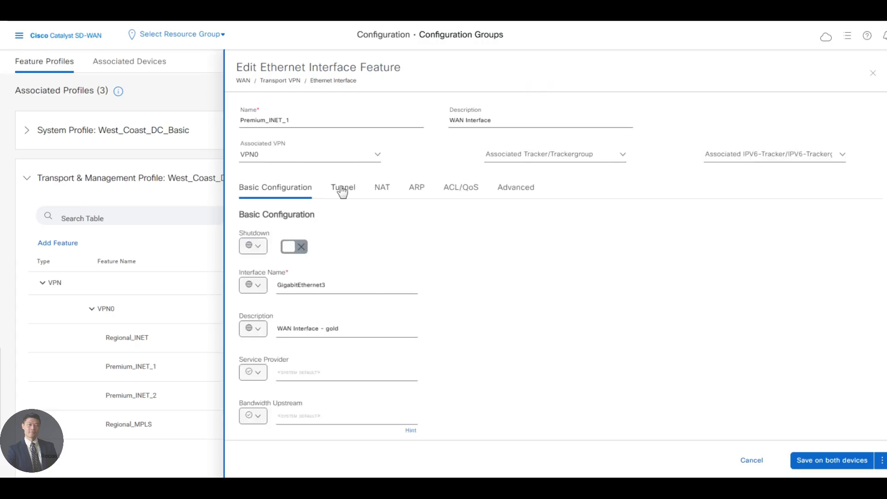
pyautogui.click(342, 192)
pyautogui.click(260, 361)
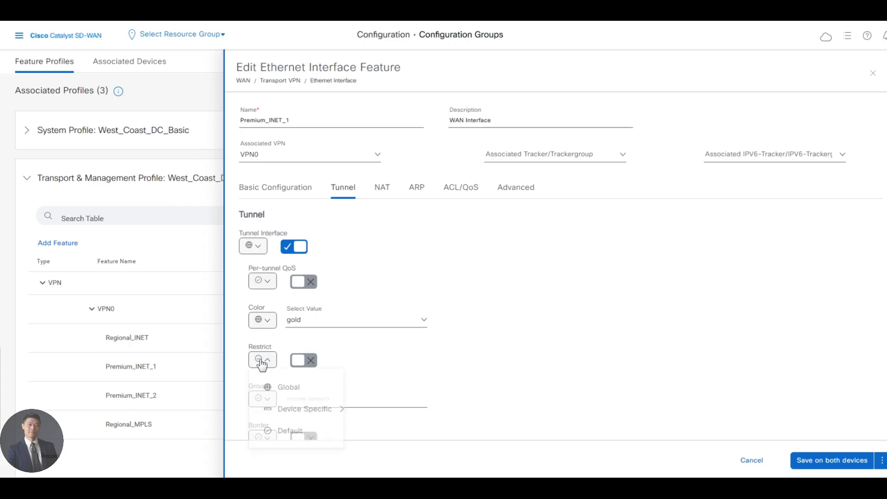
pyautogui.click(303, 386)
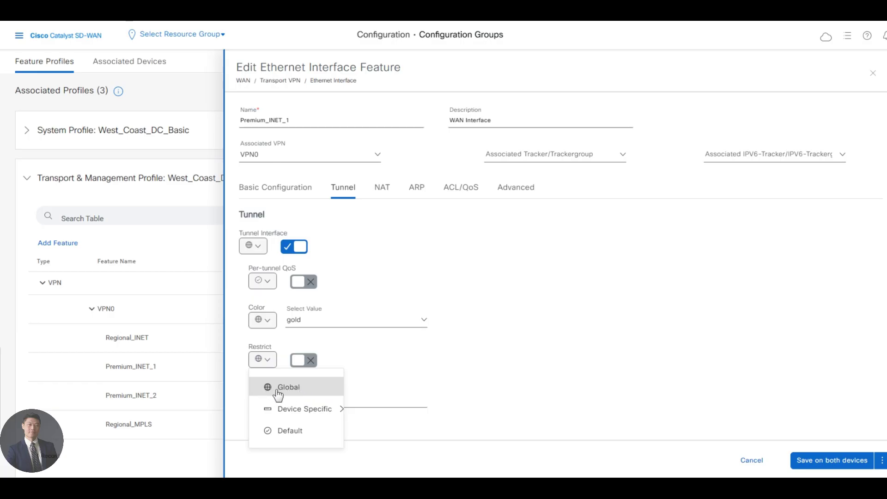
pyautogui.click(336, 388)
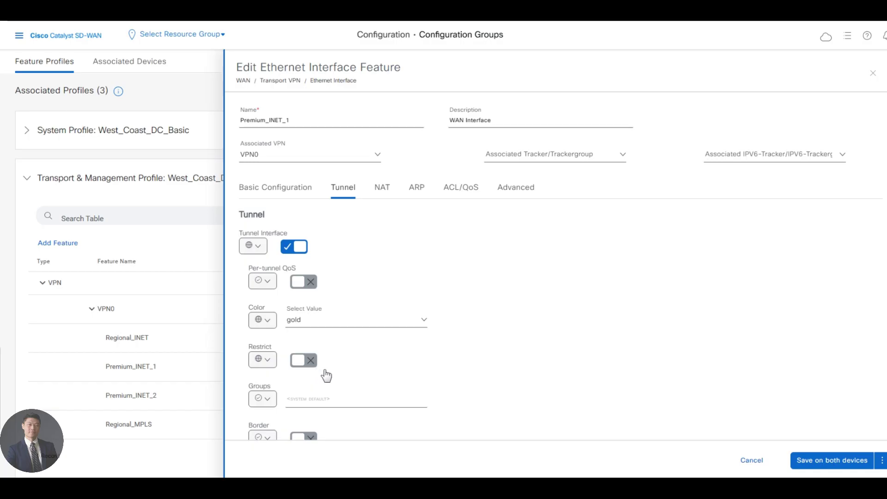
pyautogui.click(325, 370)
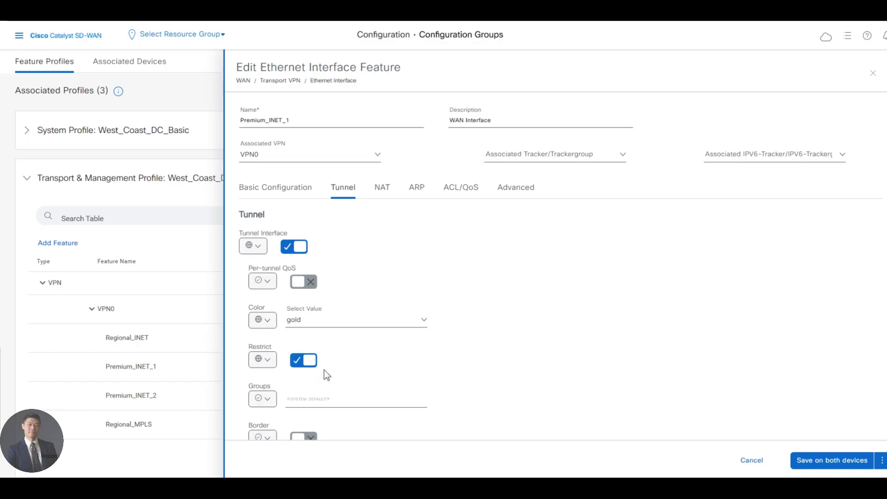
pyautogui.click(822, 464)
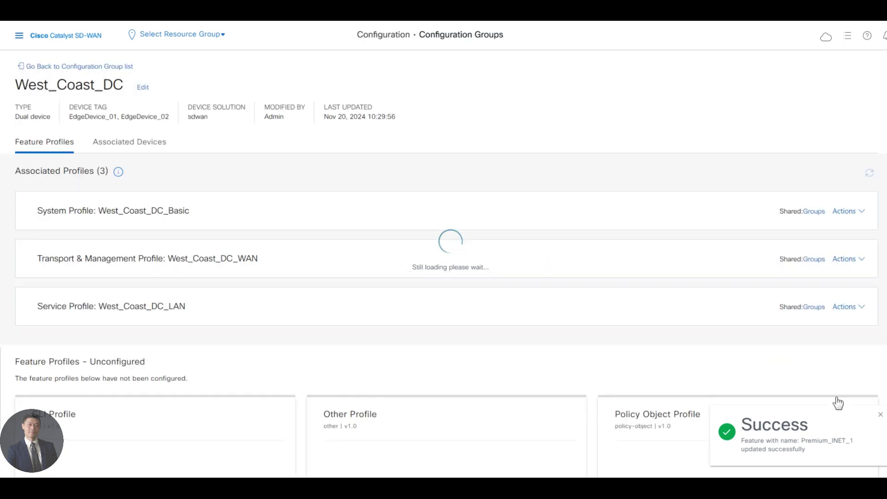
pyautogui.click(836, 395)
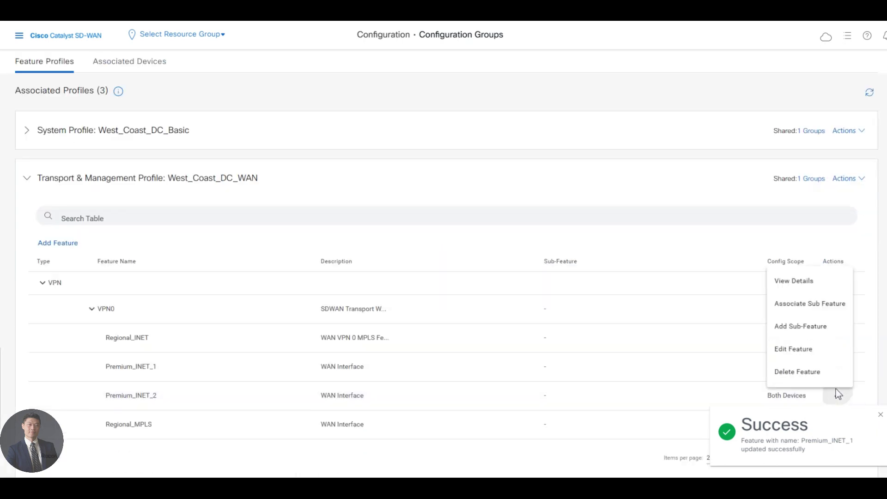
pyautogui.click(805, 351)
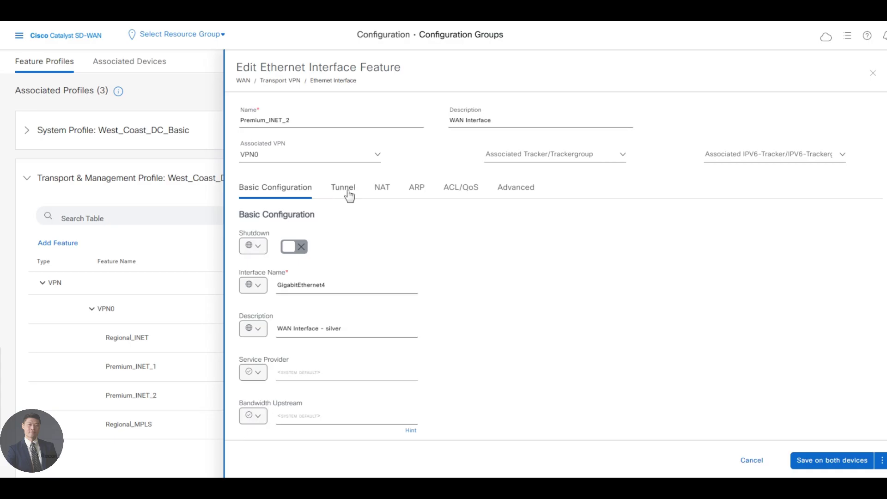
pyautogui.click(349, 192)
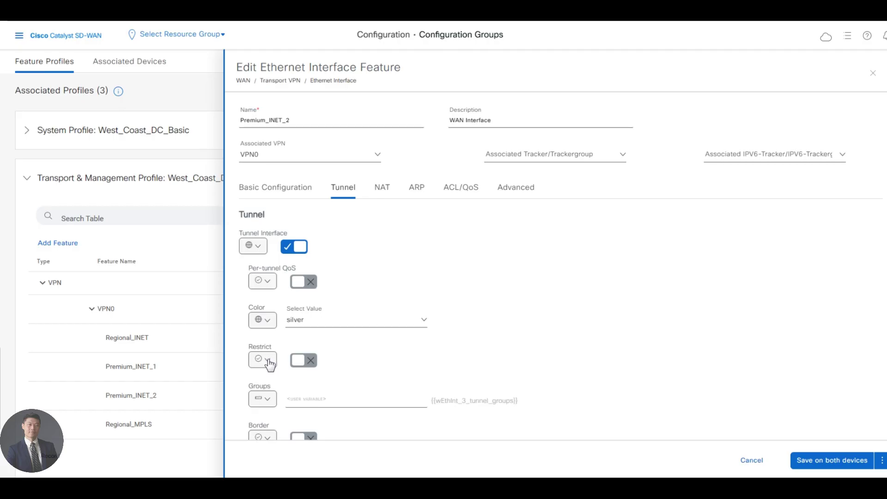
pyautogui.click(269, 364)
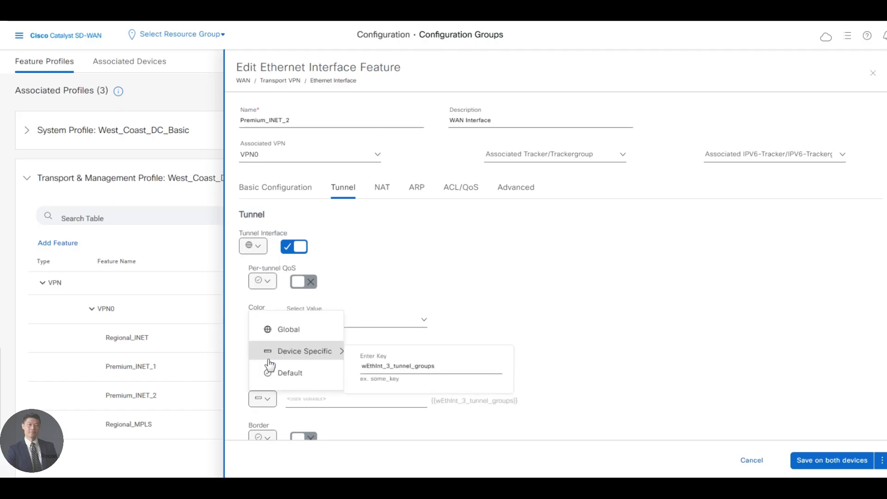
pyautogui.click(301, 333)
pyautogui.moveTo(305, 351)
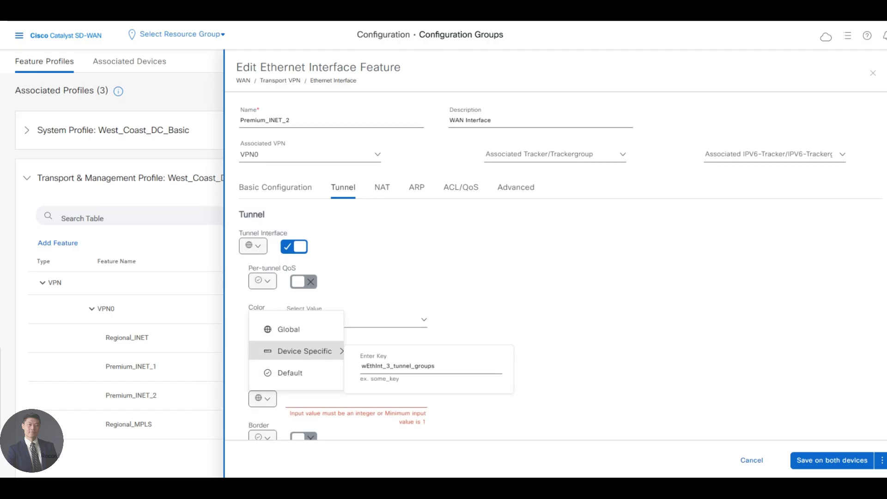
pyautogui.click(757, 462)
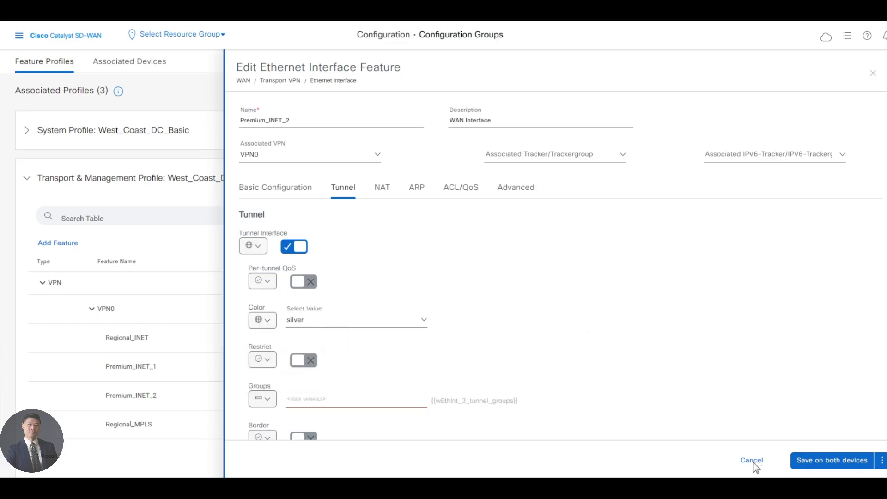
pyautogui.click(753, 461)
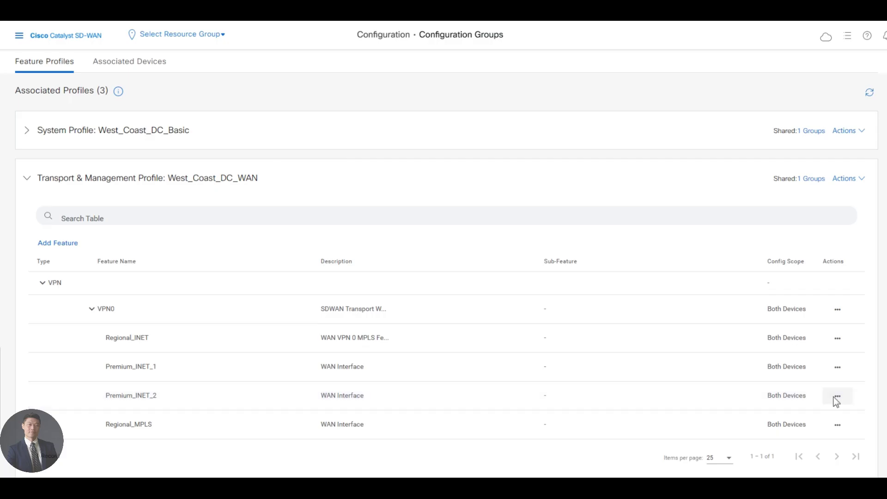
# Enable the tunnel's Restrict option as a global value in the Premium_INET_2 interface of West_Coast_DC_WAN and save it on both devices.
pyautogui.click(836, 400)
pyautogui.click(828, 350)
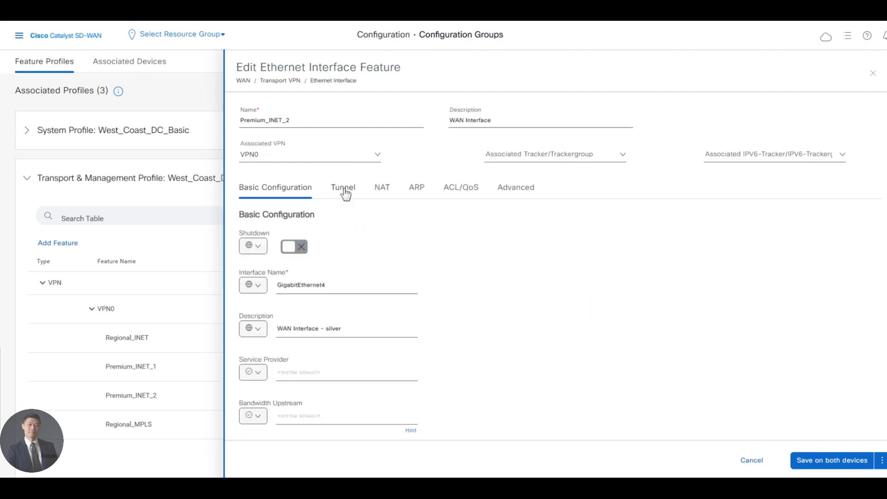
pyautogui.click(344, 190)
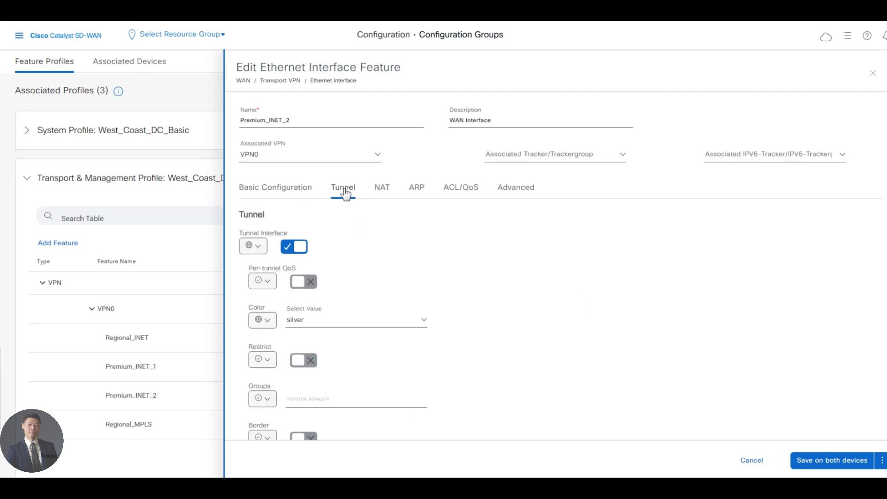
pyautogui.click(270, 363)
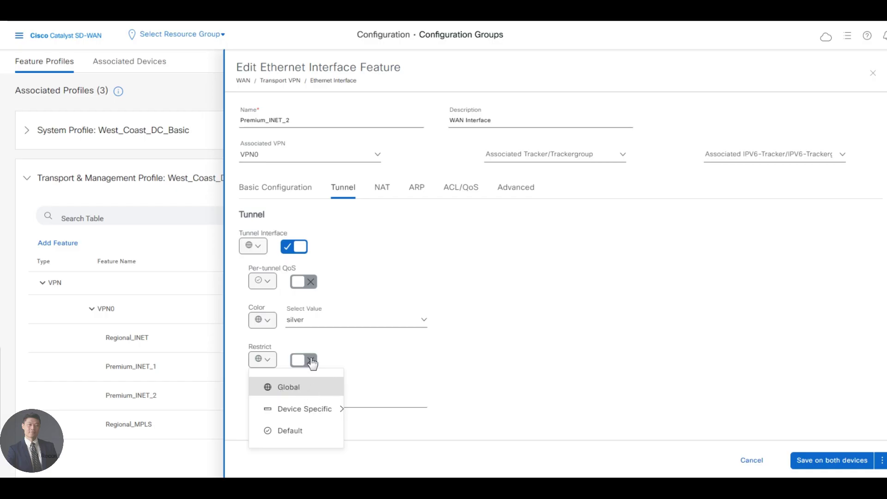
pyautogui.click(341, 364)
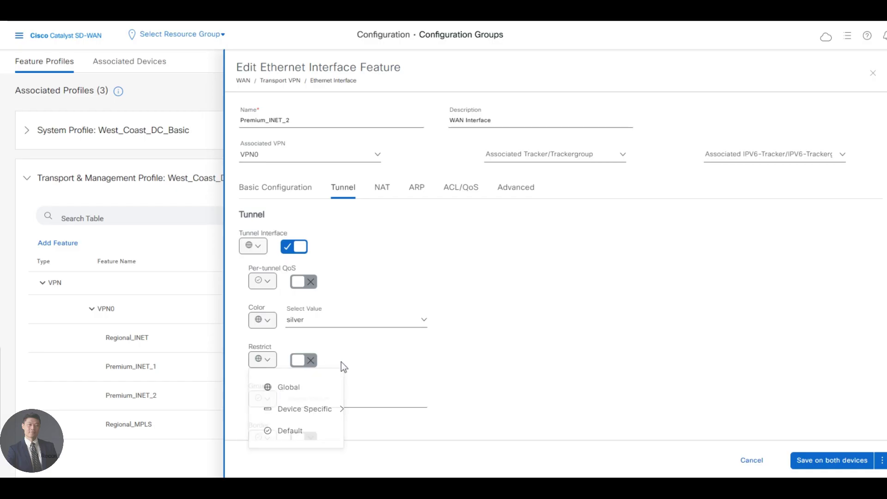
pyautogui.click(310, 363)
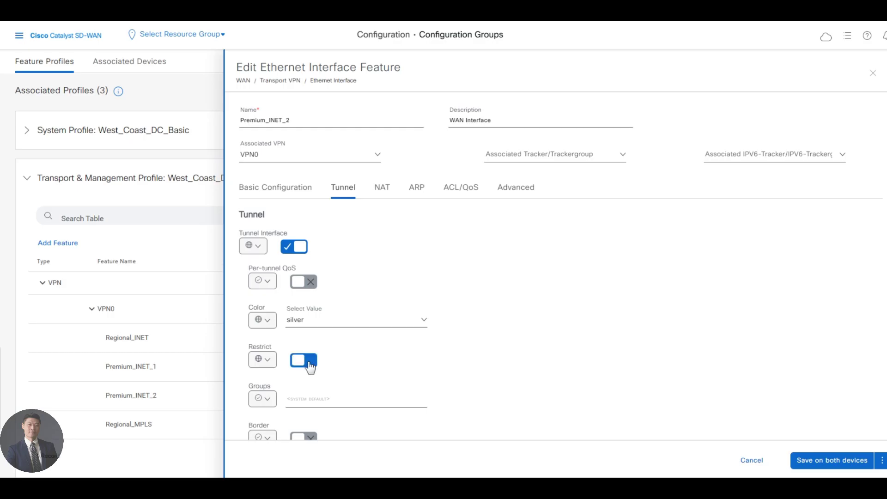
pyautogui.click(815, 461)
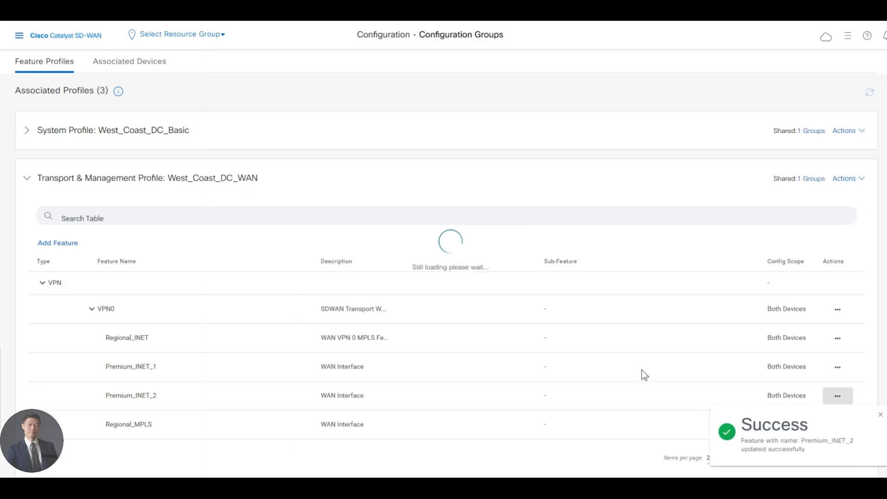
# Return to the configuration group list, open East_Coast_BR2 for editing and expand its transport and management profile East_Coast_BR2_WAN.
pyautogui.scroll(2, 222, 116)
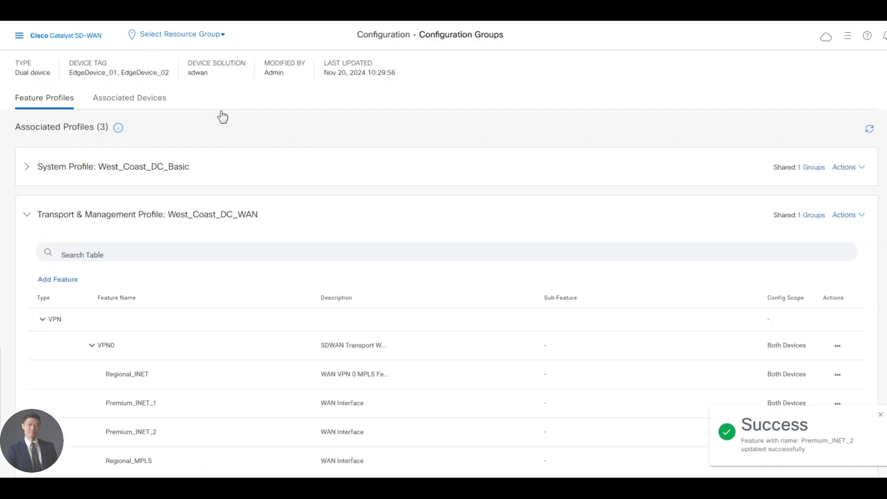
pyautogui.click(72, 67)
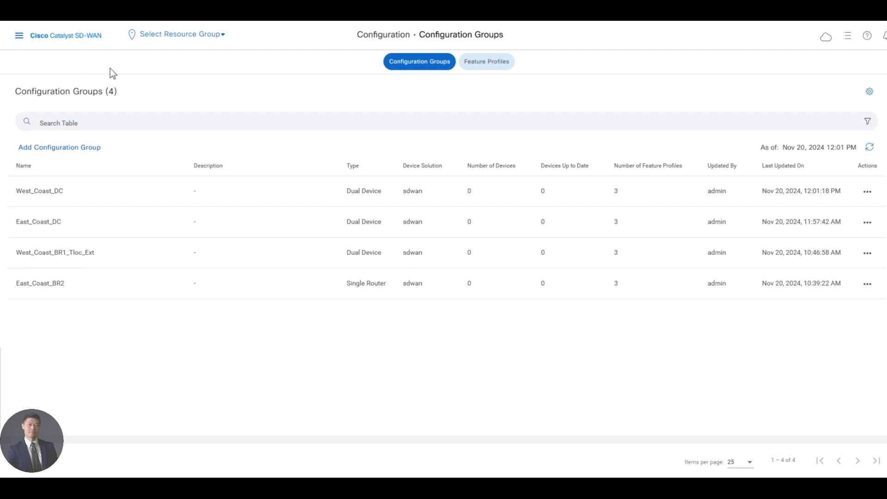
pyautogui.click(867, 284)
pyautogui.click(844, 311)
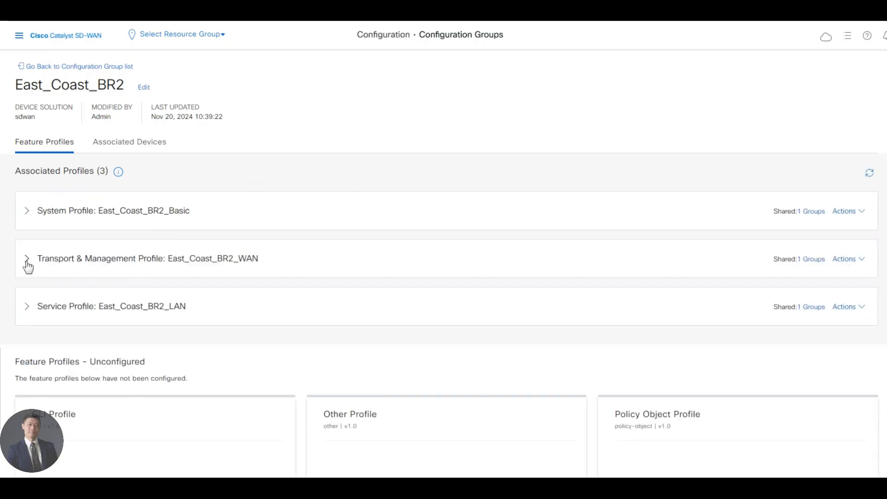
pyautogui.click(27, 263)
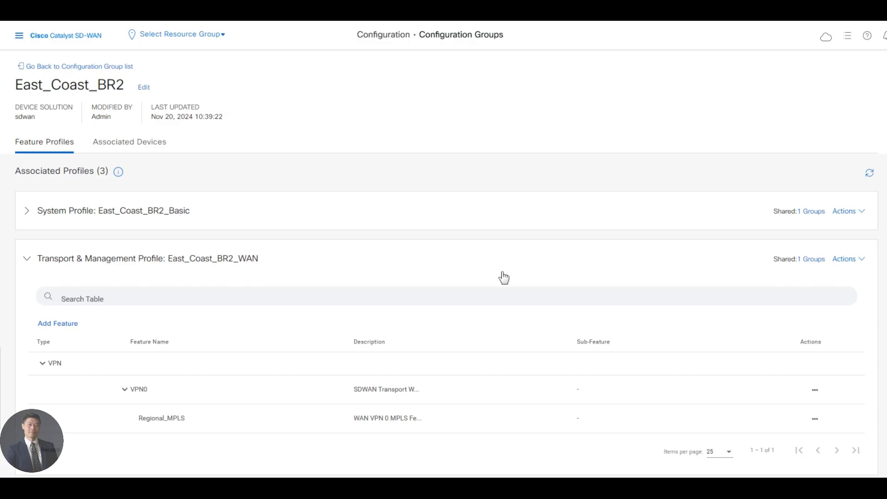
pyautogui.scroll(-2, 503, 276)
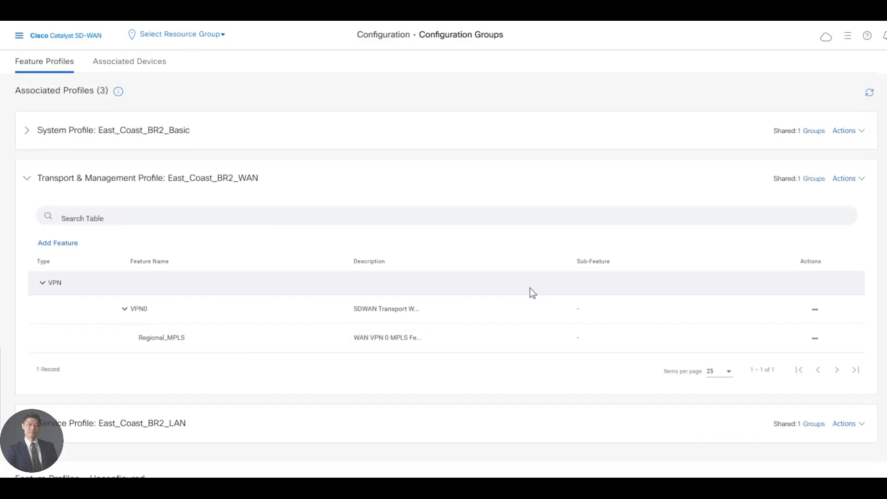
# Add a host mapping from vbond-test-drive to 10.2.1.6 in the VPN0 feature of East_Coast_BR2_WAN and save the feature.
pyautogui.click(814, 310)
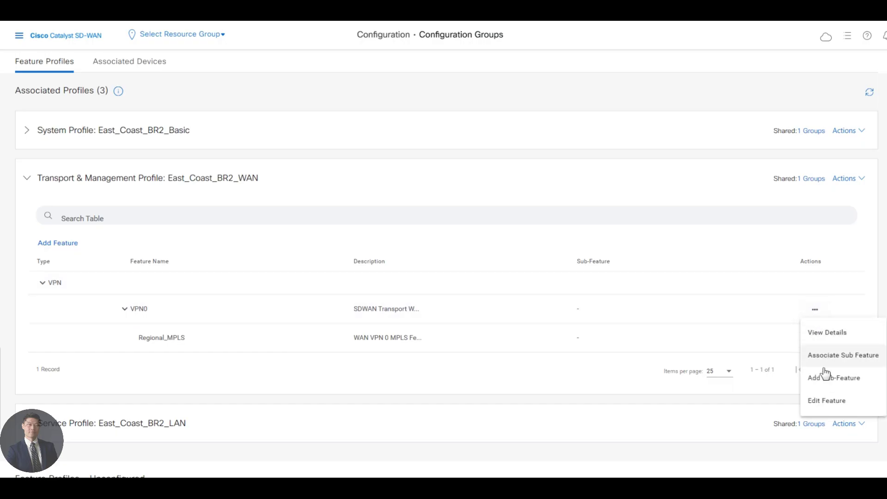
pyautogui.click(827, 401)
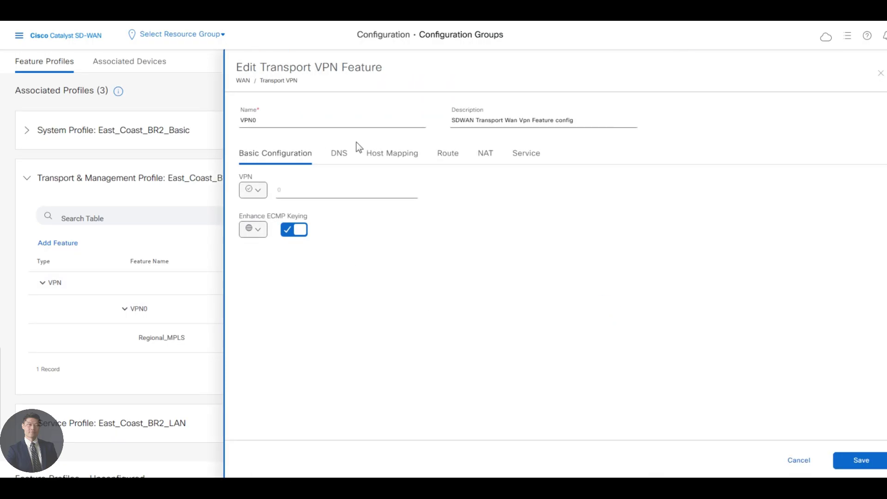
pyautogui.click(387, 160)
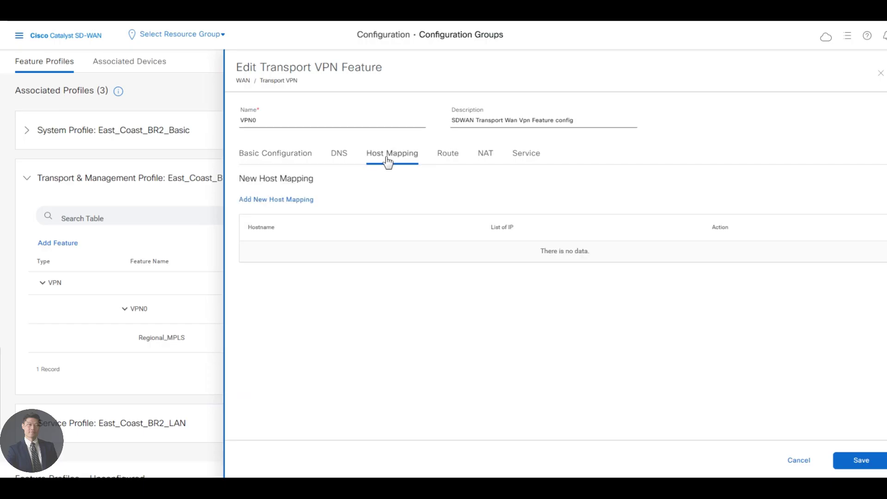
pyautogui.click(295, 201)
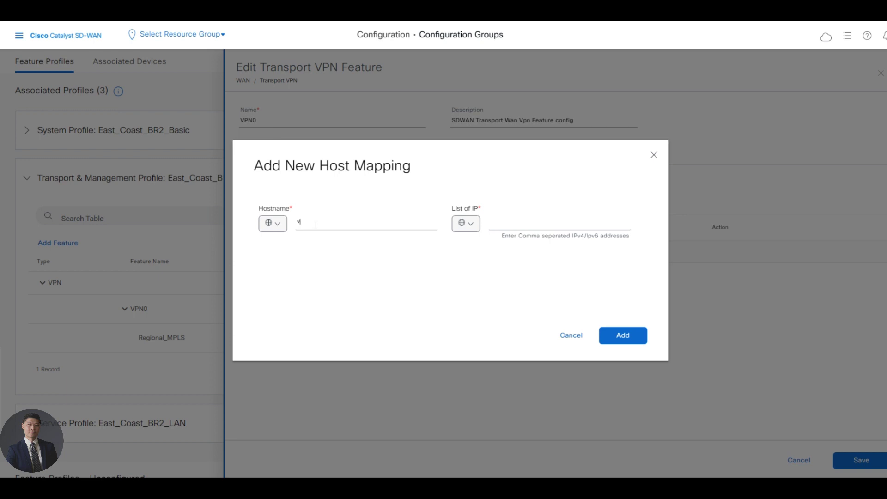
pyautogui.write('vbond-test-drive')
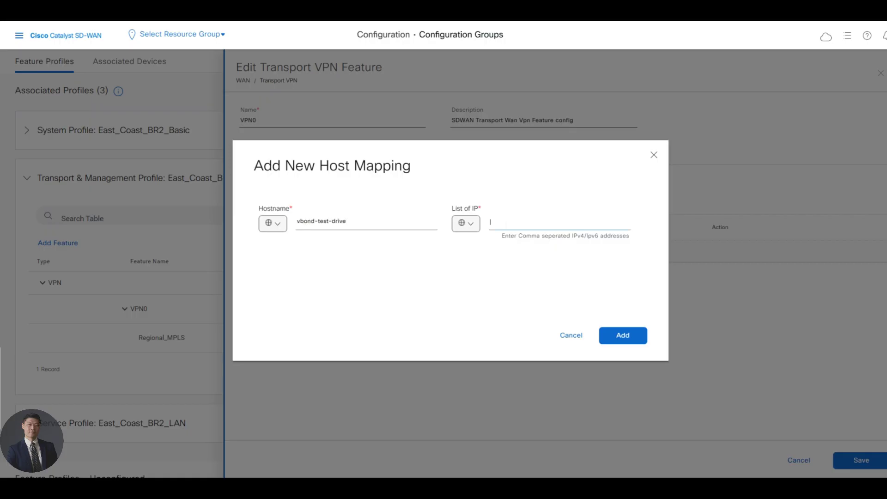
pyautogui.write('10.2.1.6')
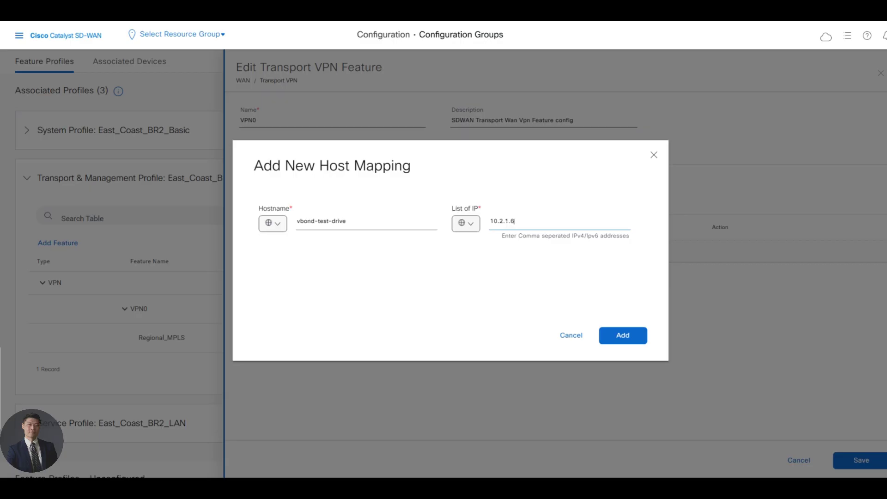
pyautogui.click(619, 335)
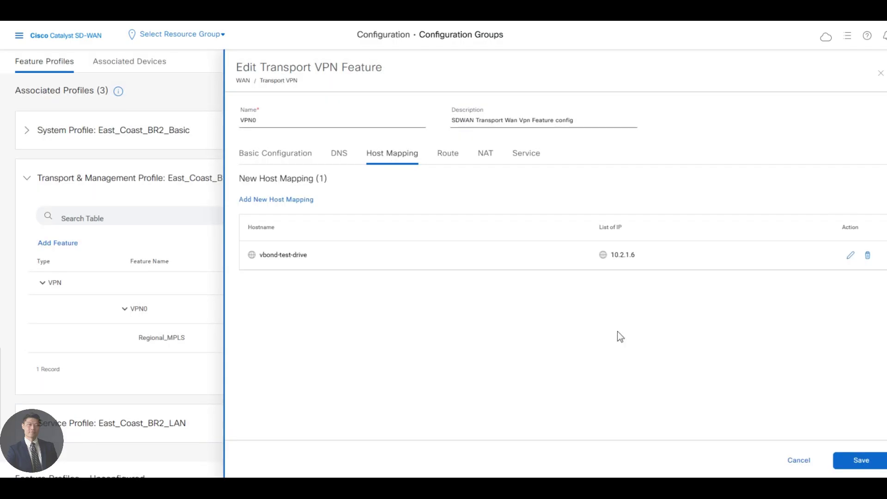
pyautogui.click(859, 464)
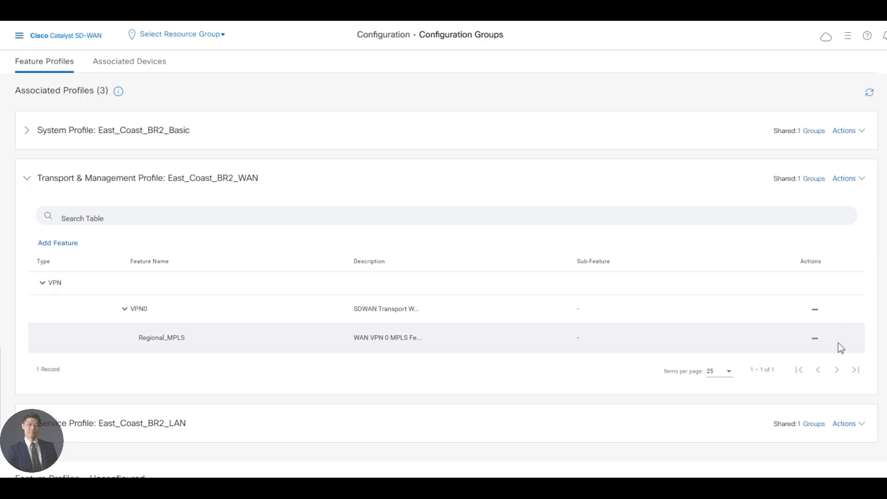
# Enable the tunnel's Restrict option as a global value in the Regional_MPLS interface of East_Coast_BR2_WAN and save the feature.
pyautogui.click(814, 338)
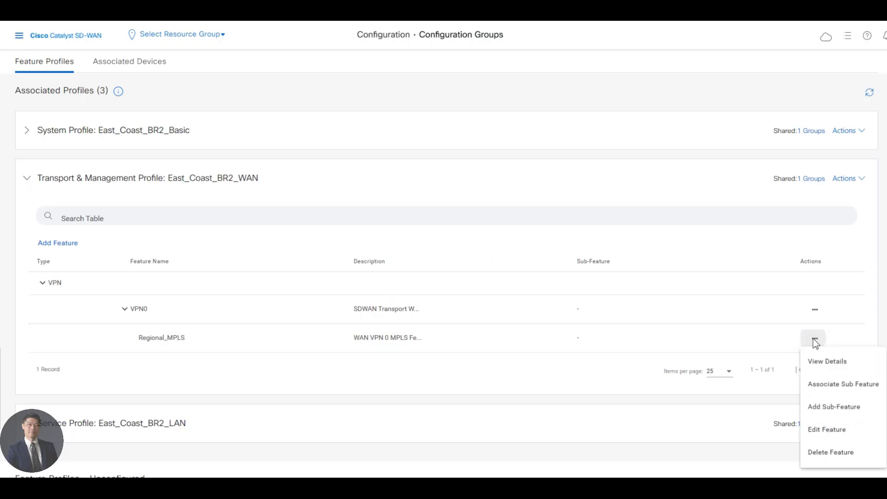
pyautogui.click(828, 429)
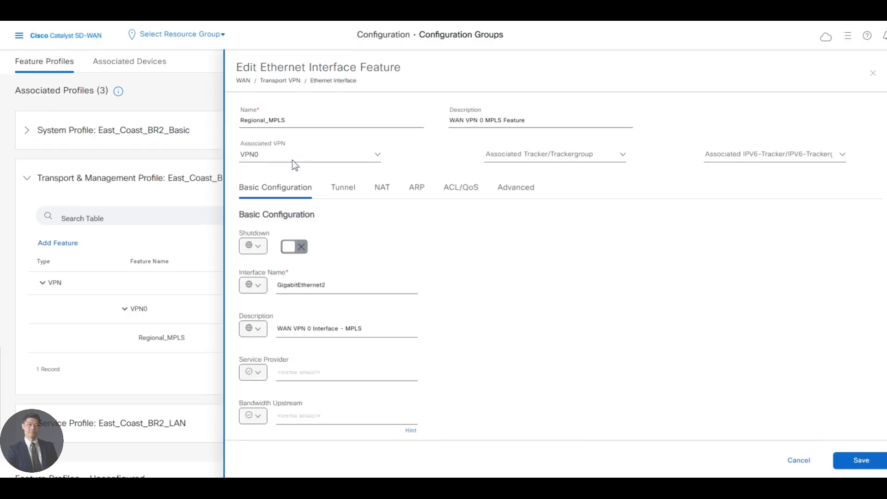
pyautogui.click(344, 196)
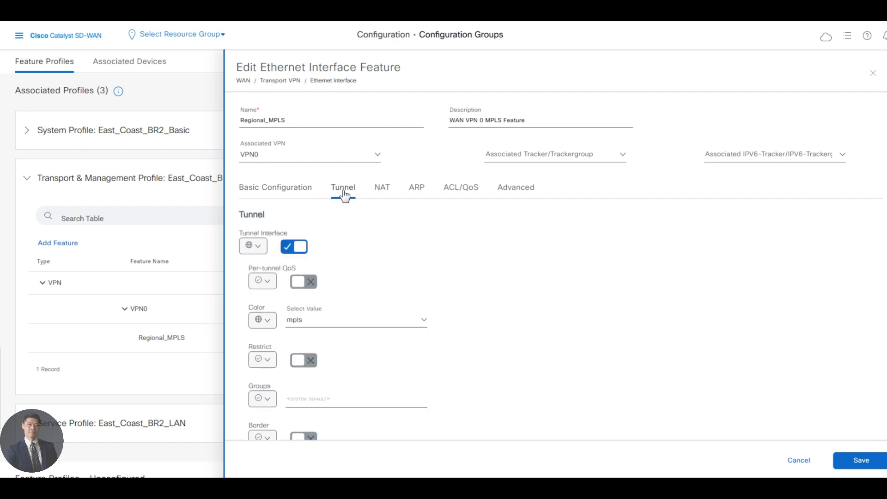
pyautogui.click(267, 362)
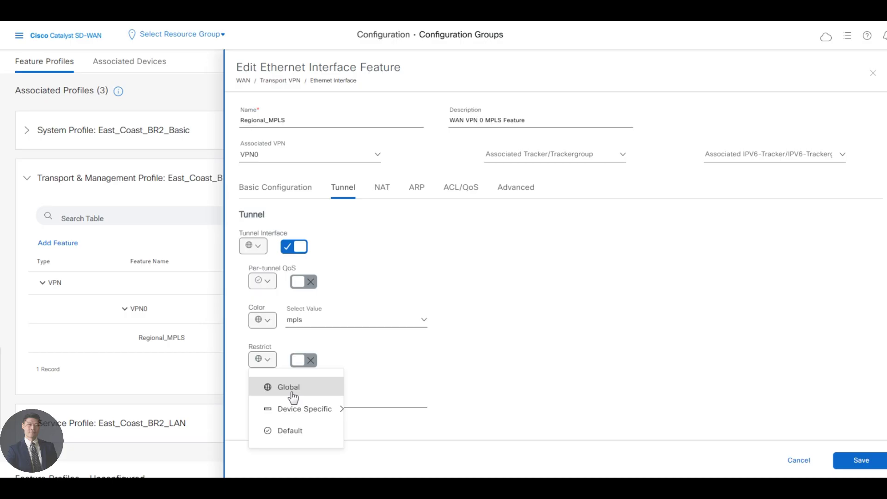
pyautogui.click(313, 365)
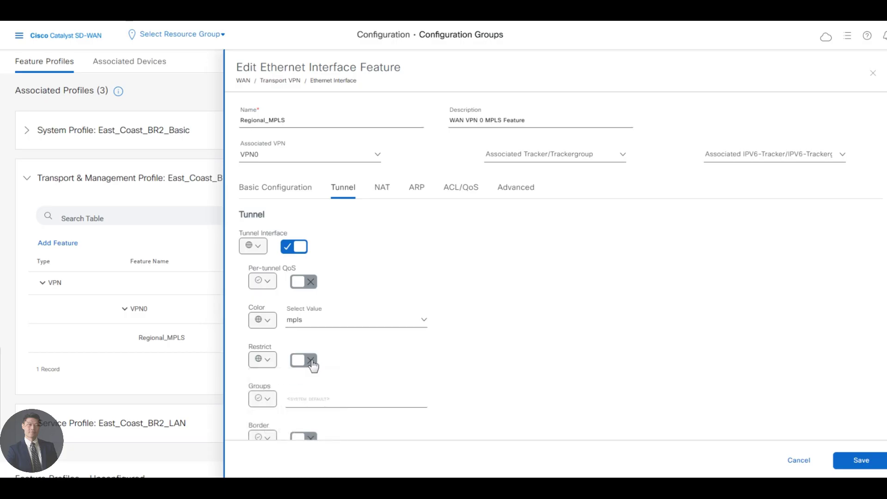
pyautogui.click(312, 365)
pyautogui.click(861, 460)
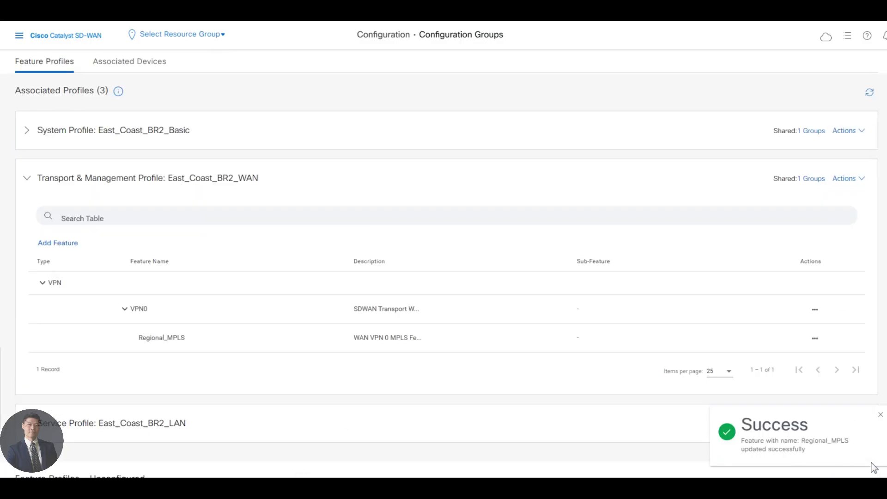
# Collapse the transport profile, expand the service profile East_Coast_BR2_LAN and open the Guest VPN's VPN_12_Interface_0 feature for editing.
pyautogui.click(26, 180)
pyautogui.click(31, 238)
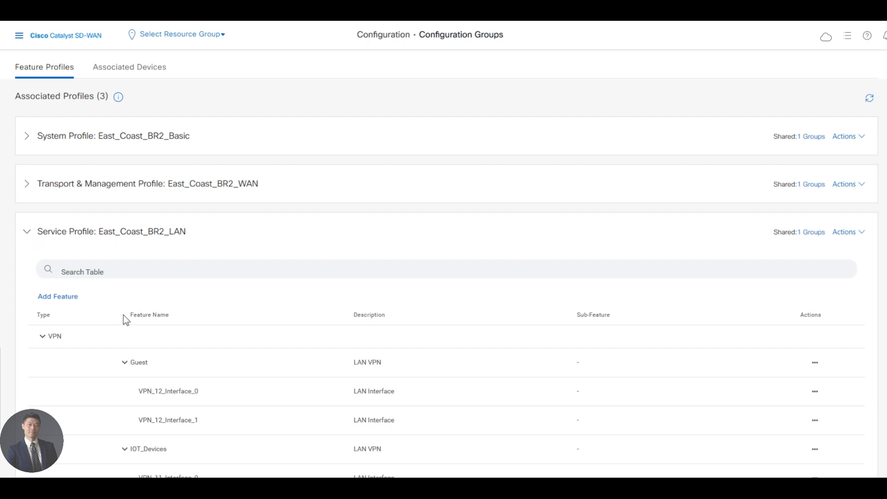
pyautogui.scroll(-1, 245, 369)
pyautogui.scroll(-1, 272, 371)
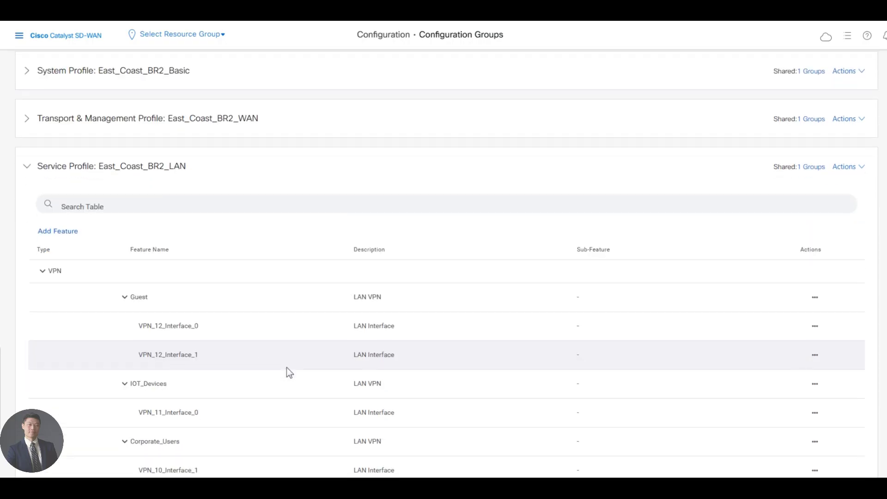
pyautogui.scroll(-4, 255, 414)
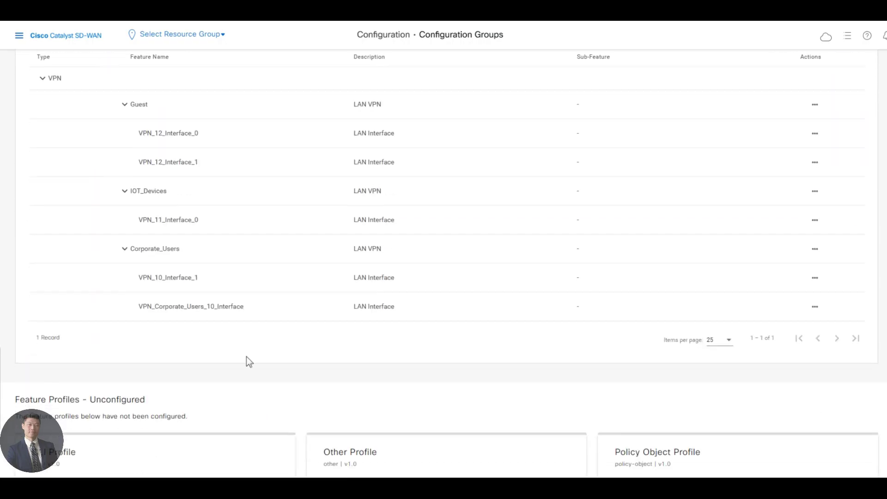
pyautogui.scroll(4, 224, 329)
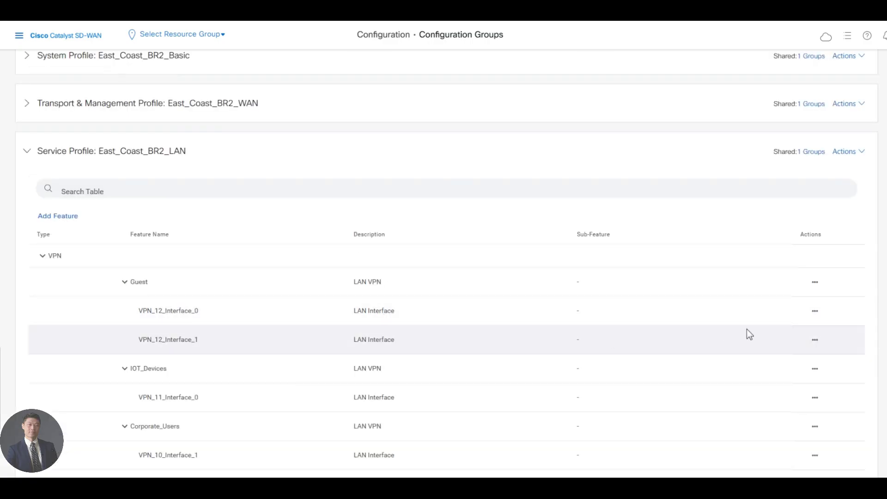
pyautogui.click(814, 311)
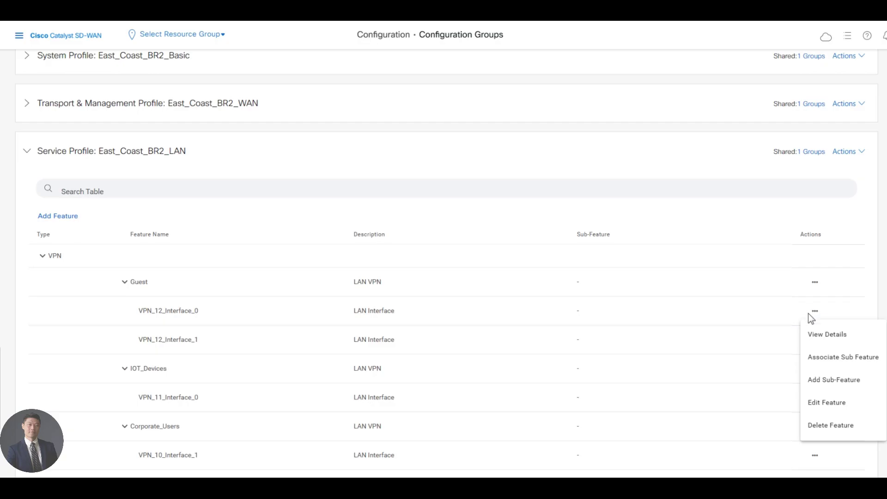
pyautogui.click(826, 409)
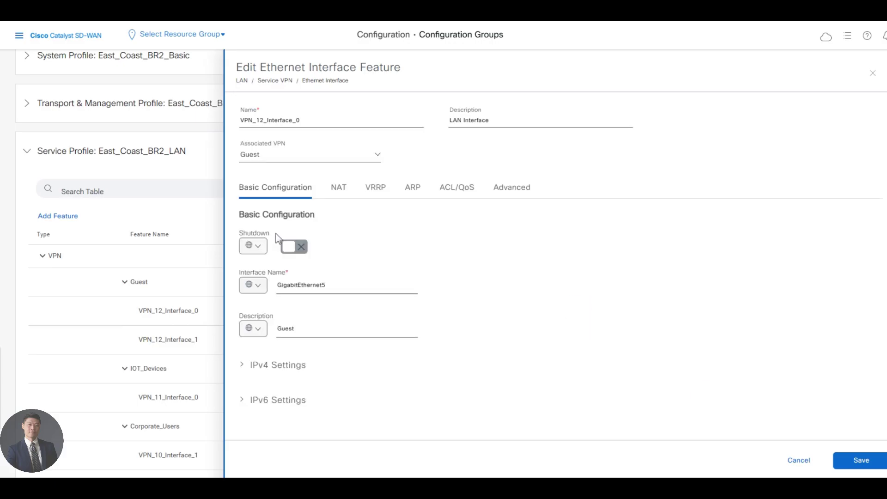
# Start a new VRRP IPv4 entry for VPN_12_Interface_0 with group ID 202.
pyautogui.click(371, 191)
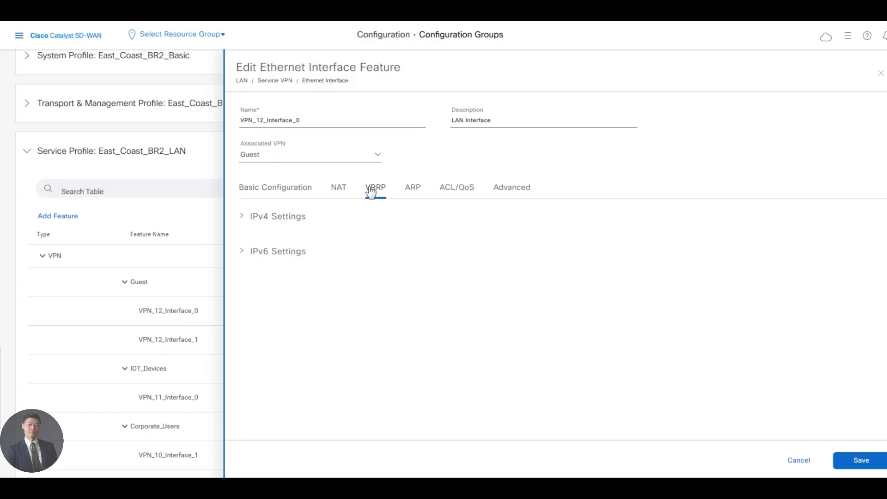
pyautogui.click(279, 219)
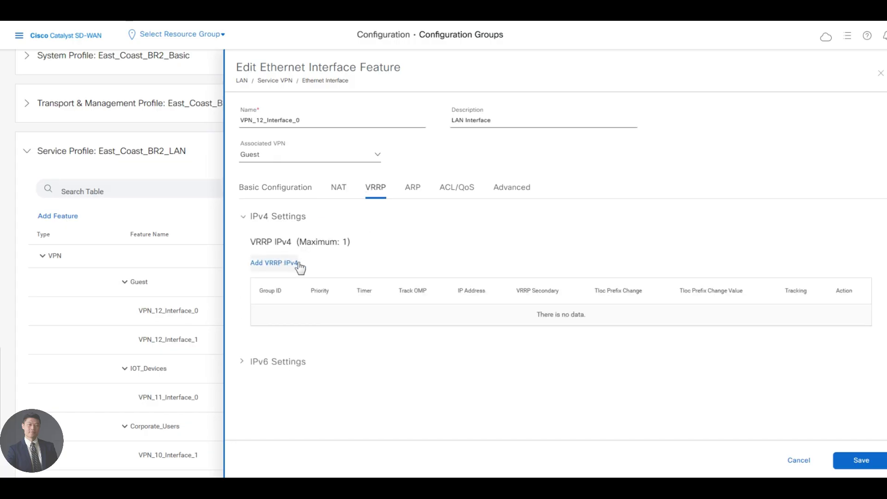
pyautogui.click(275, 262)
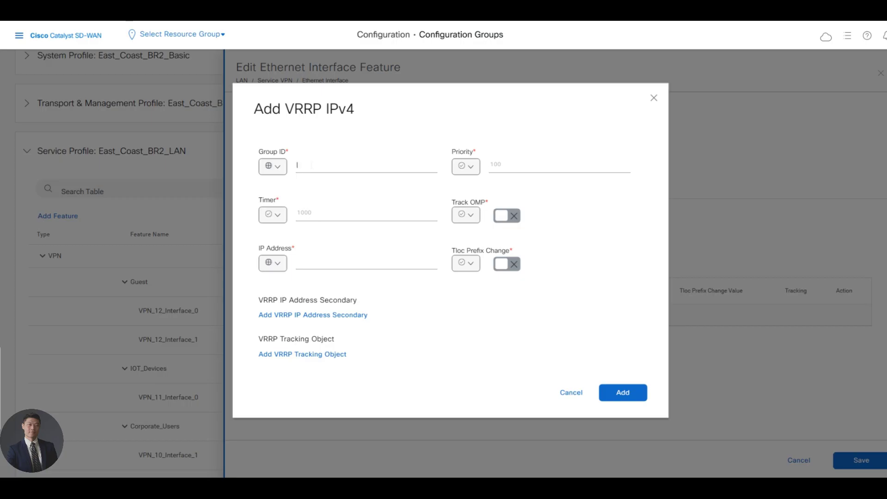
pyautogui.write('202')
# Make the VRRP priority a device-specific variable with the key vrrp_priority.
pyautogui.click(471, 167)
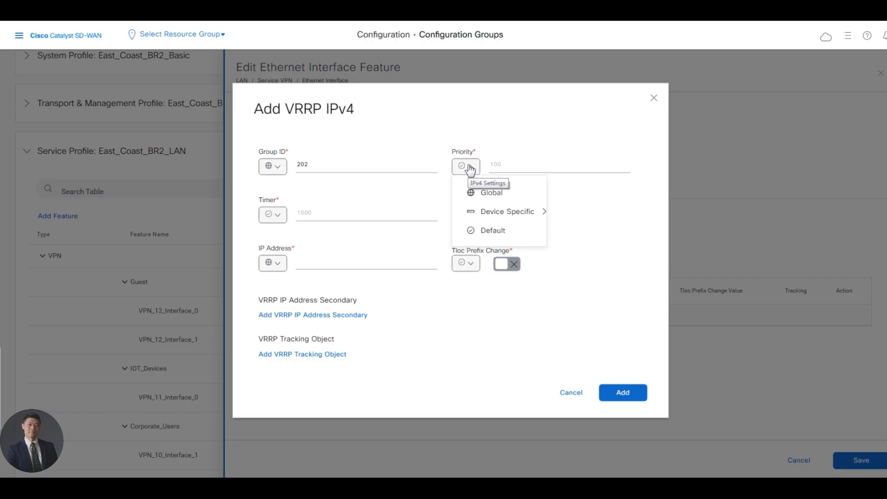
pyautogui.click(513, 216)
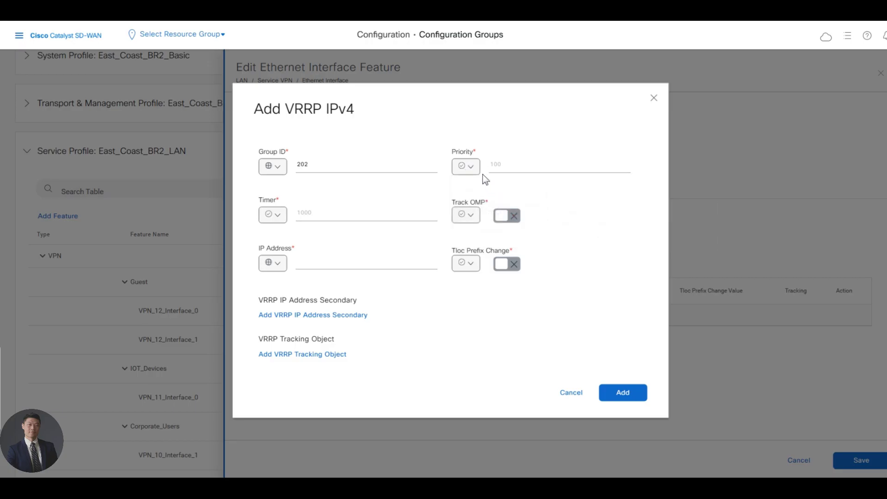
pyautogui.click(472, 168)
pyautogui.click(506, 212)
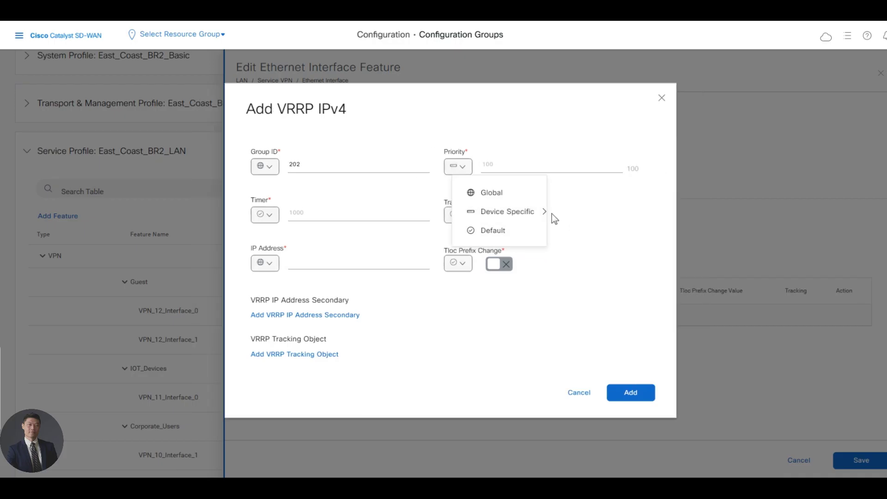
pyautogui.click(465, 170)
pyautogui.click(500, 211)
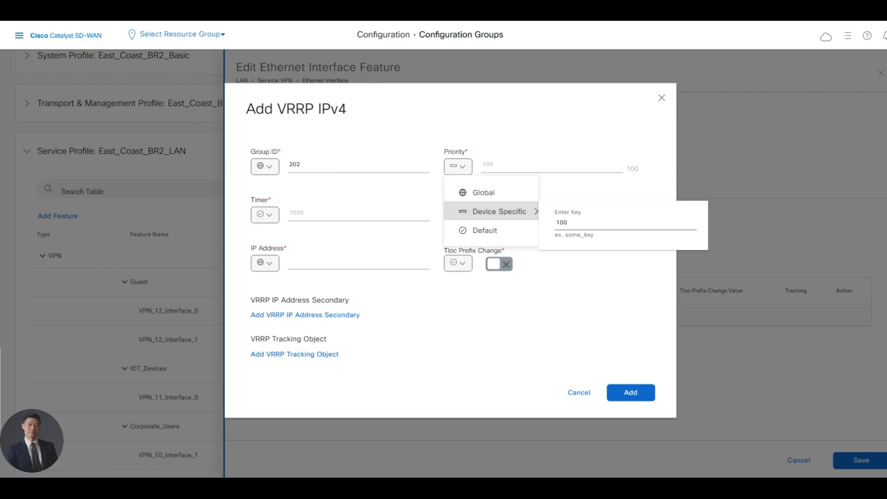
pyautogui.doubleClick(562, 222)
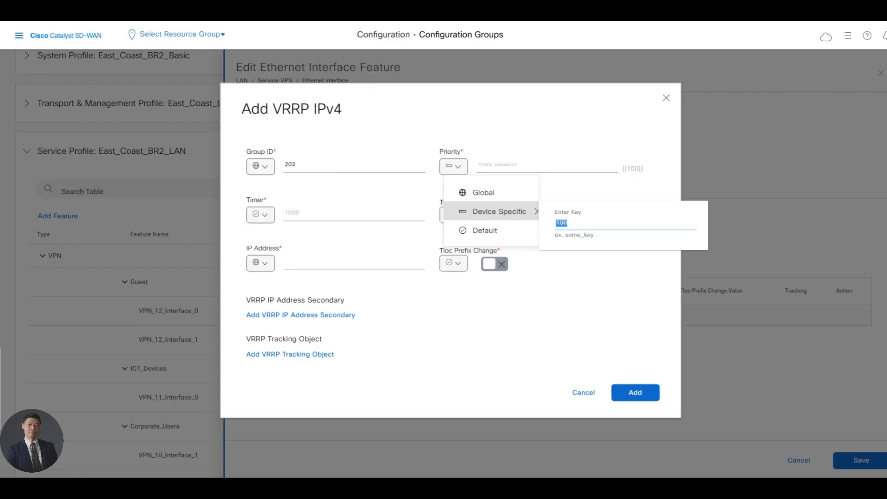
pyautogui.write('vrr')
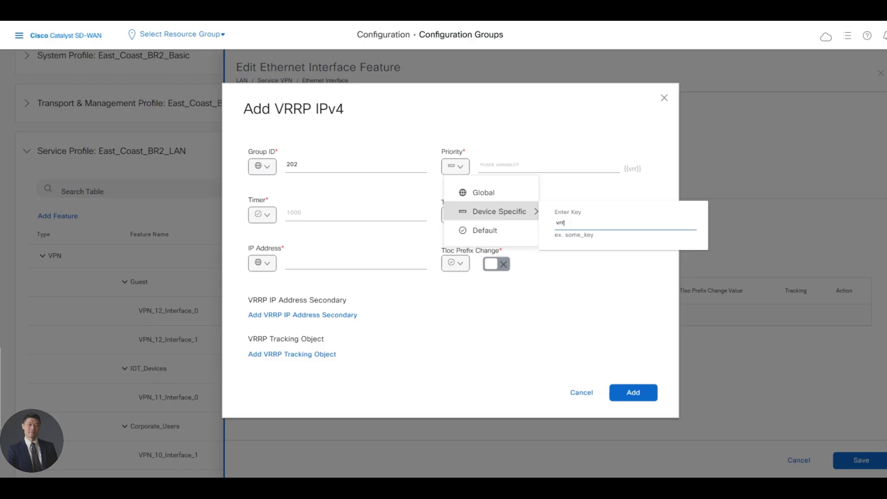
pyautogui.write('p_prio')
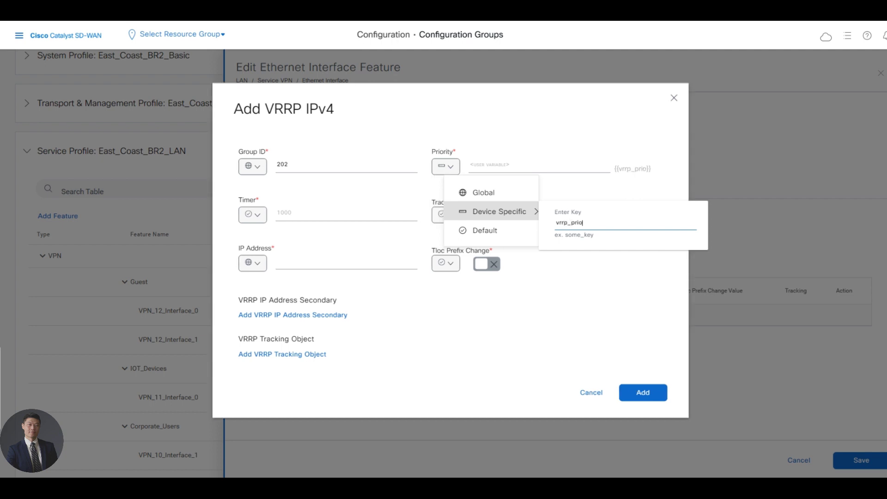
pyautogui.write('rity')
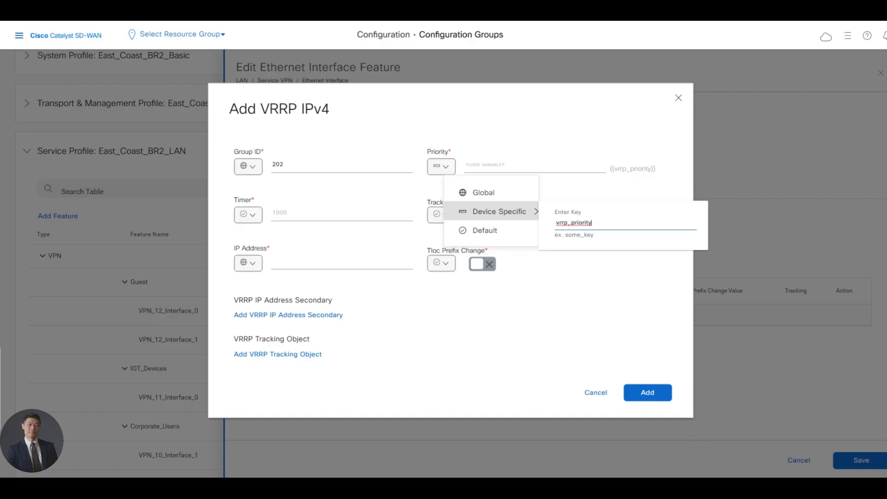
pyautogui.click(596, 288)
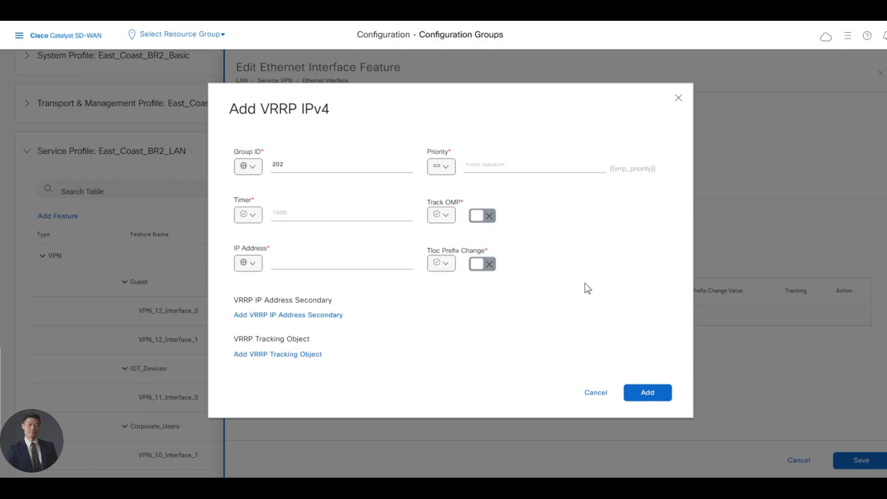
# Make the VRRP IP address a device-specific variable with the key vrrp_ip_addr and add the VRRP entry.
pyautogui.click(252, 263)
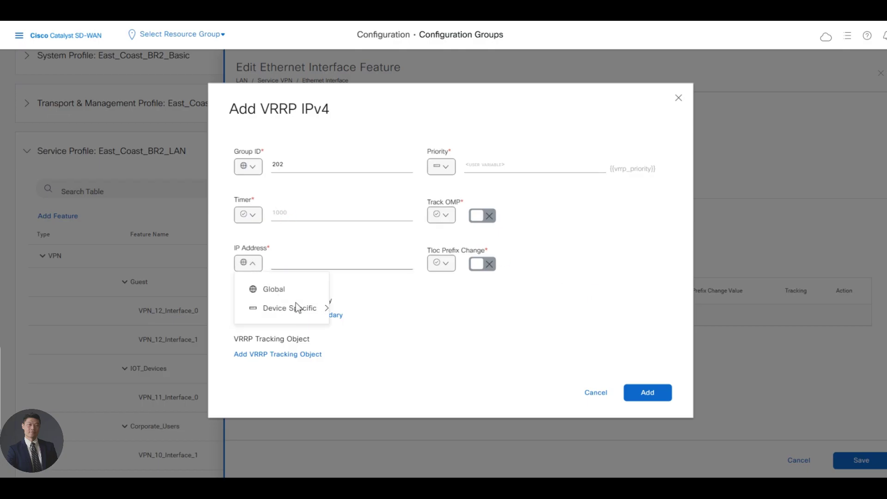
pyautogui.click(297, 307)
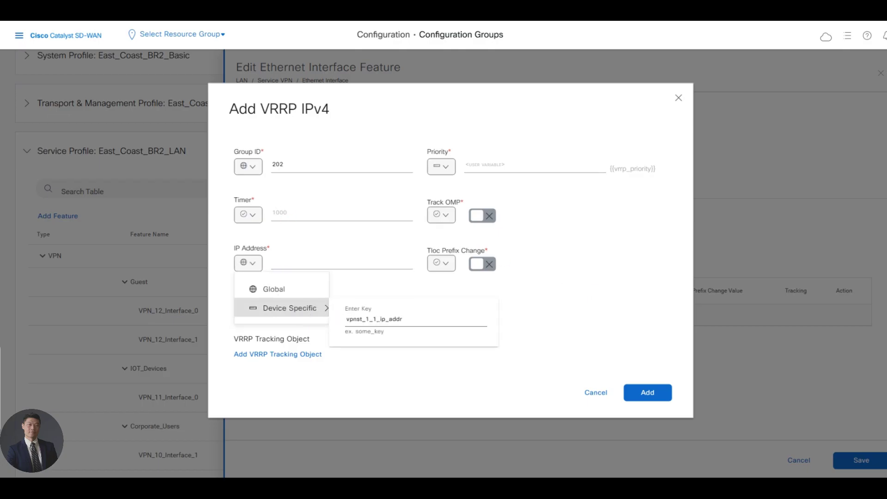
pyautogui.moveTo(377, 319); pyautogui.dragTo(355, 319)
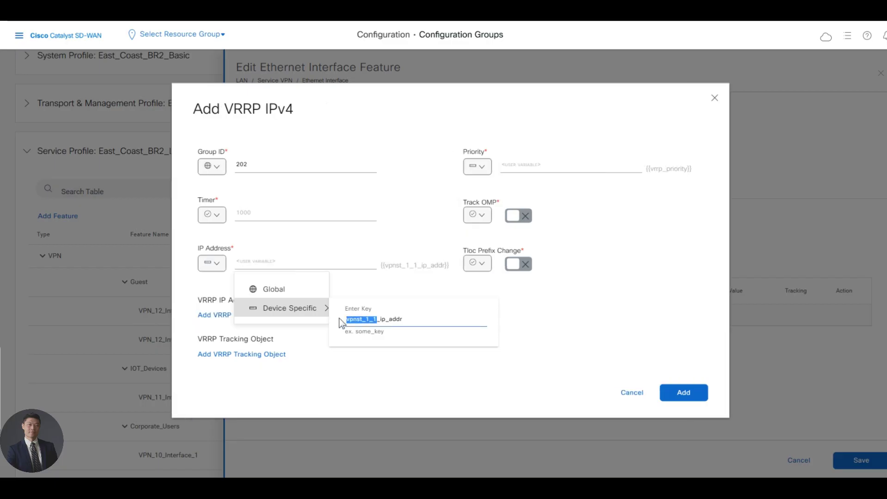
pyautogui.write('vrrp')
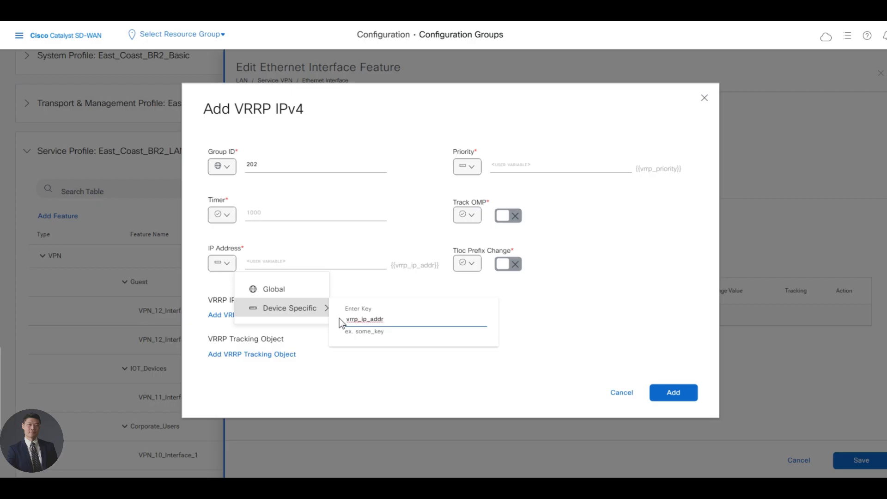
pyautogui.click(434, 379)
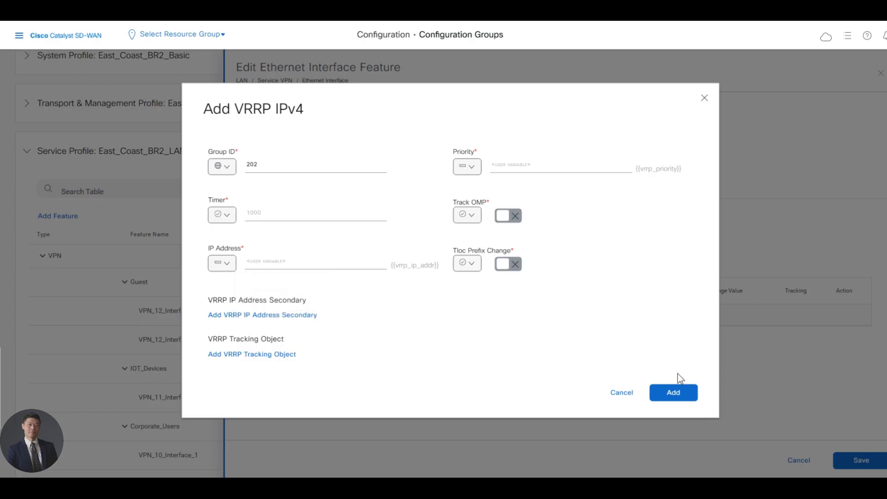
pyautogui.click(675, 393)
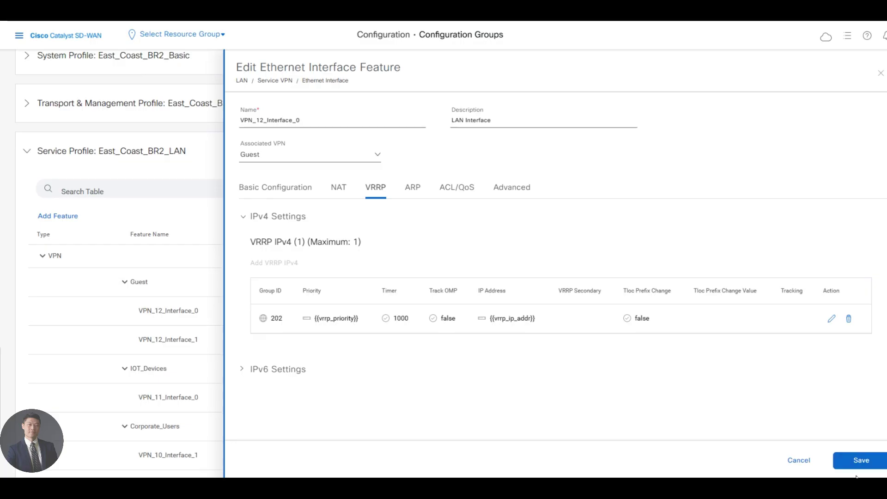
# Save the VPN_12_Interface_0 feature and return to the configuration group list.
pyautogui.click(862, 461)
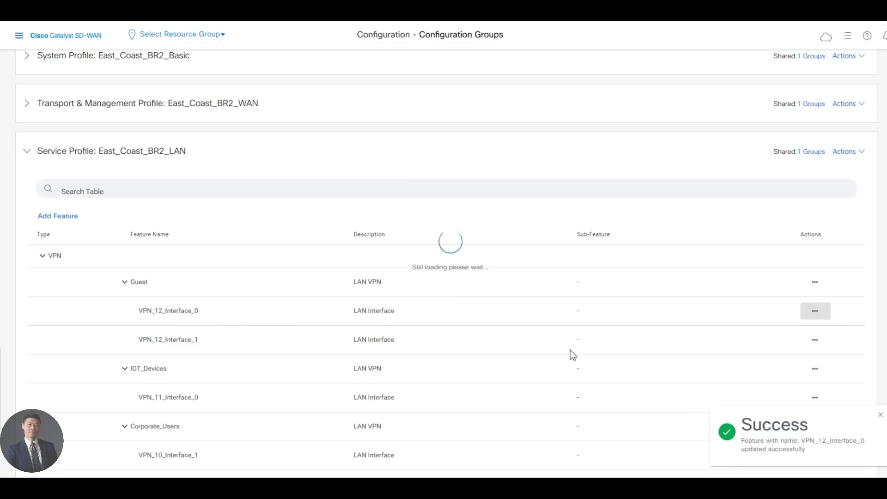
pyautogui.scroll(4, 473, 282)
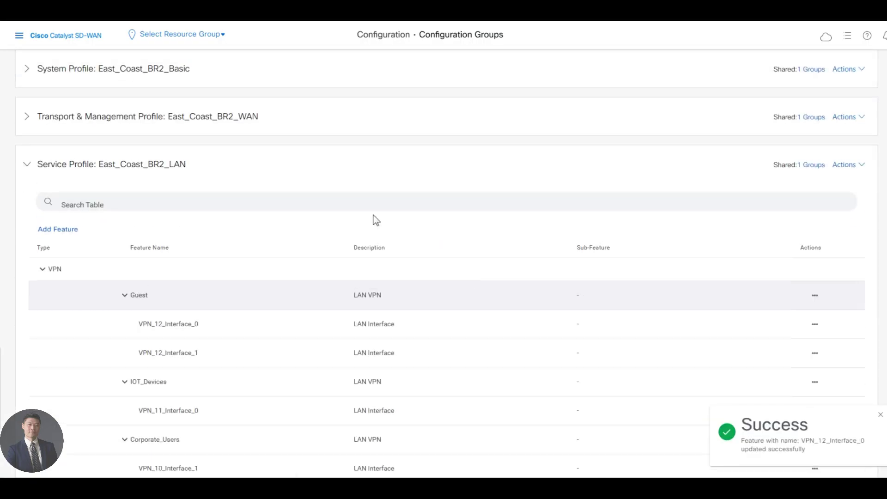
pyautogui.click(68, 67)
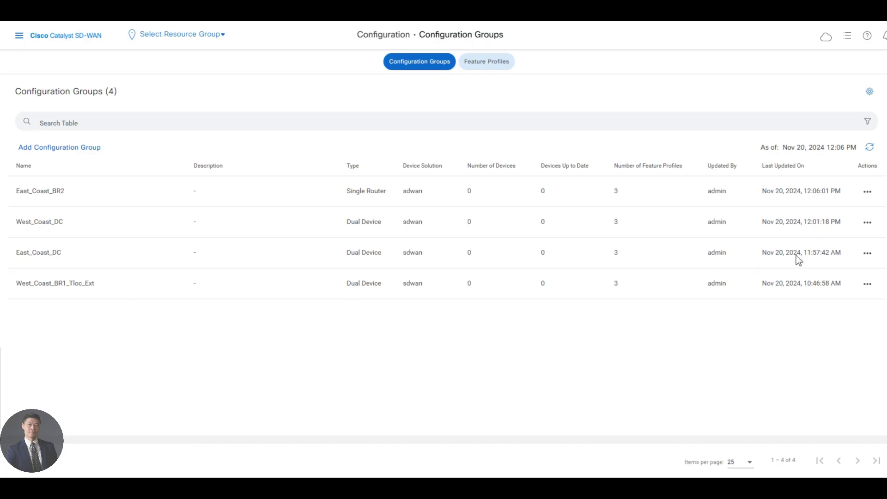
# Open the VPN0 feature in the Transport & Management profile of the West_Coast_BR1_Tloc_Ext configuration group for editing.
pyautogui.click(872, 288)
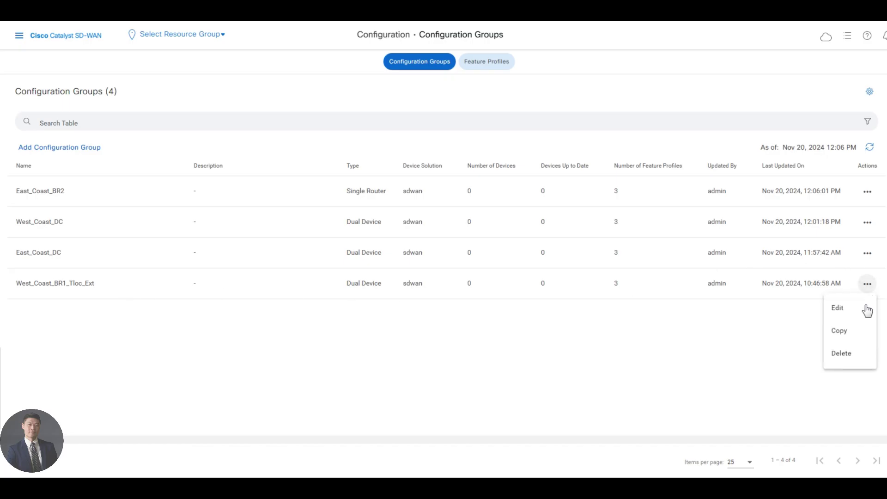
pyautogui.click(849, 308)
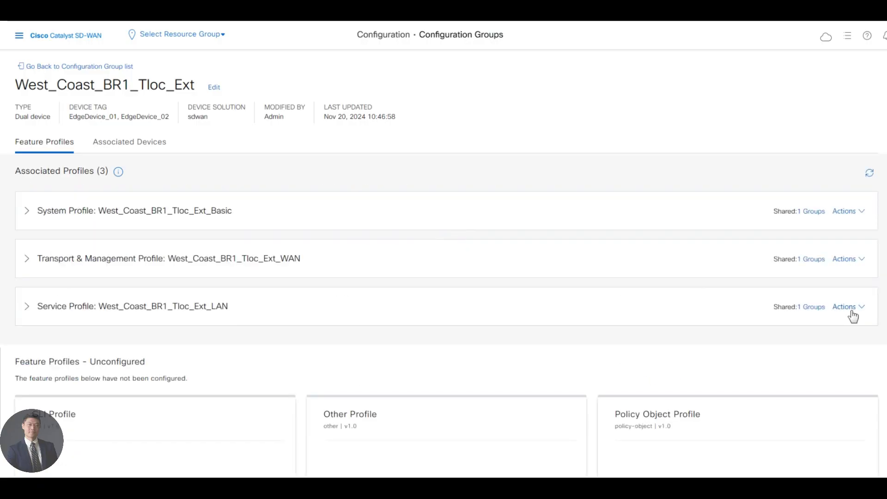
pyautogui.click(166, 258)
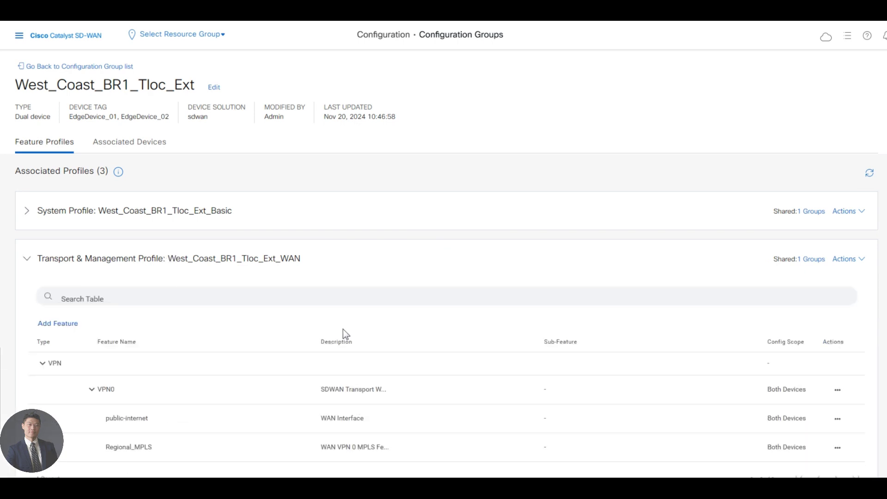
pyautogui.scroll(-1, 343, 329)
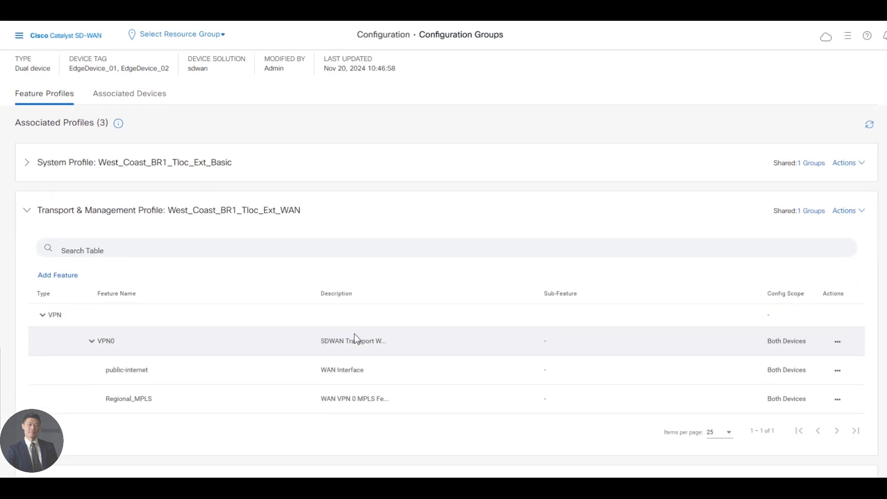
pyautogui.scroll(-1, 356, 338)
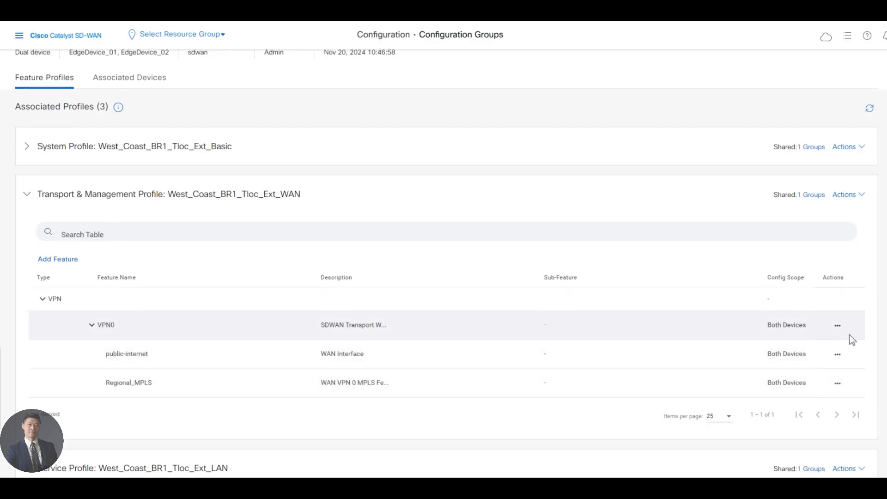
pyautogui.click(837, 326)
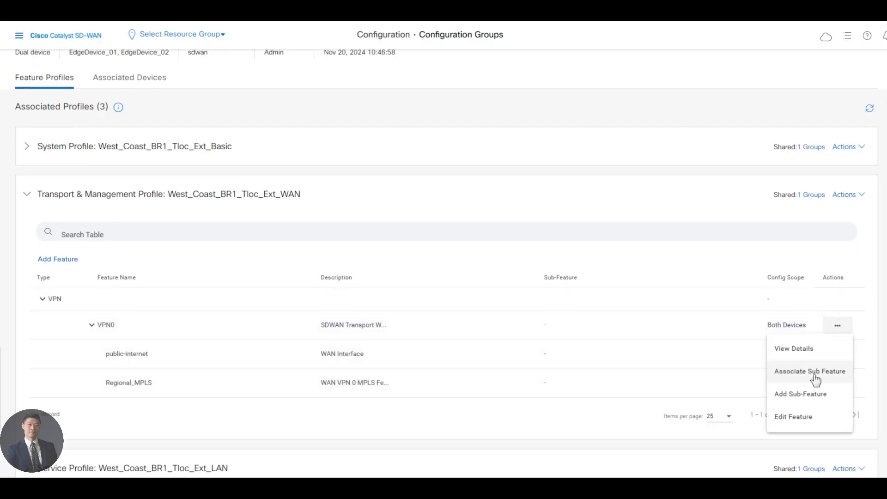
pyautogui.click(803, 417)
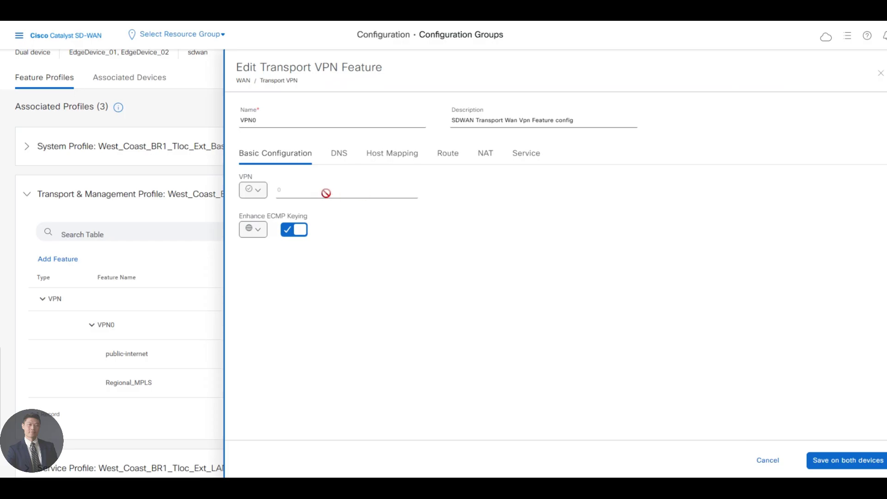
# Add a host mapping for vbond-test-drive with IP 10.2.1.6 to VPN0 and save it on both devices.
pyautogui.click(391, 156)
pyautogui.click(282, 201)
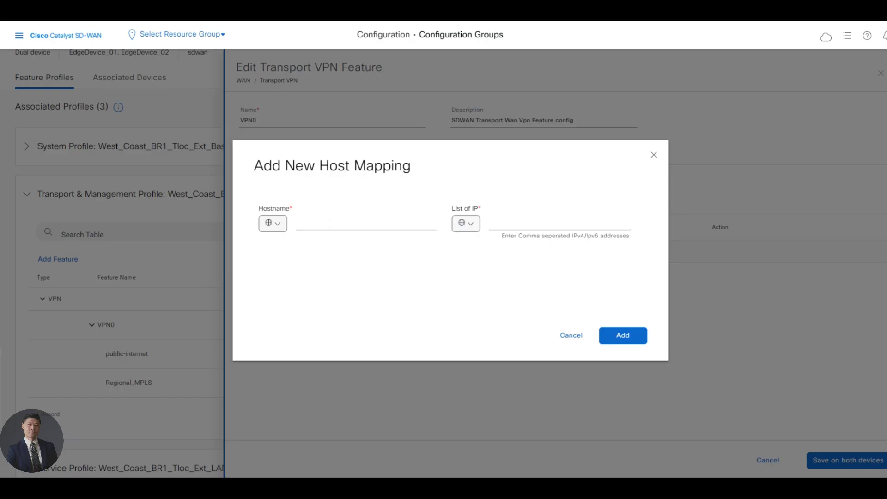
pyautogui.write('vb')
pyautogui.write('ond-')
pyautogui.write('test-drive')
pyautogui.write('10')
pyautogui.write('.2.1.6')
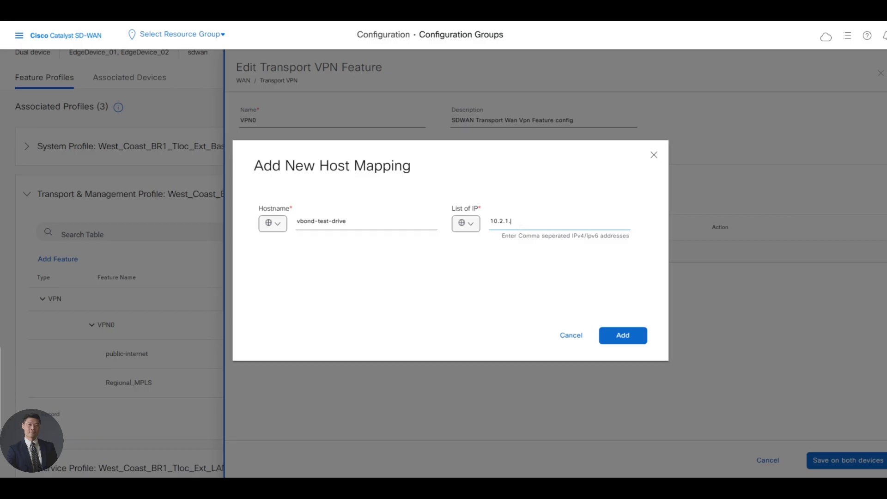
pyautogui.click(621, 334)
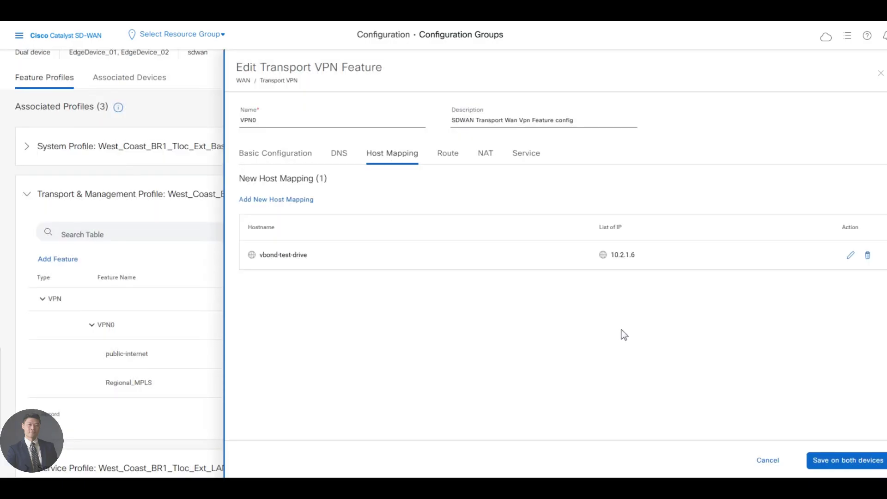
pyautogui.click(844, 462)
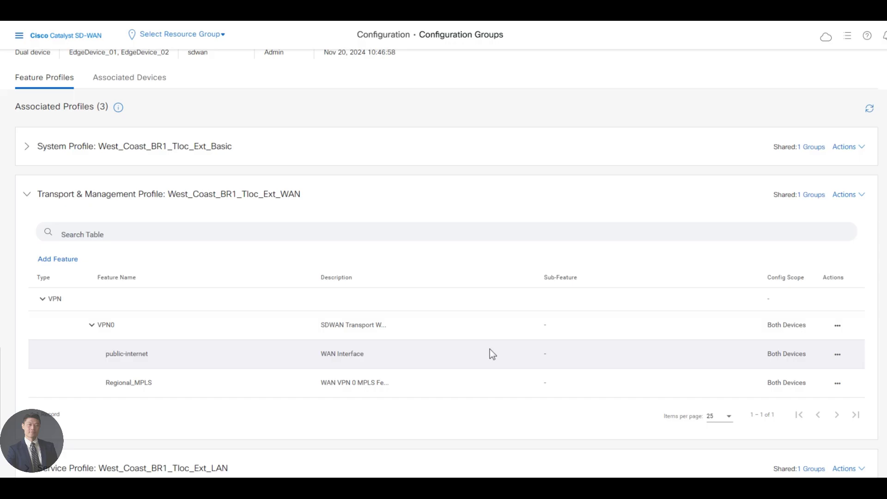
# Return to the configuration group list and consult the East and West Coast topology diagram in the PDF guide.
pyautogui.scroll(-2, 490, 354)
pyautogui.scroll(3, 126, 134)
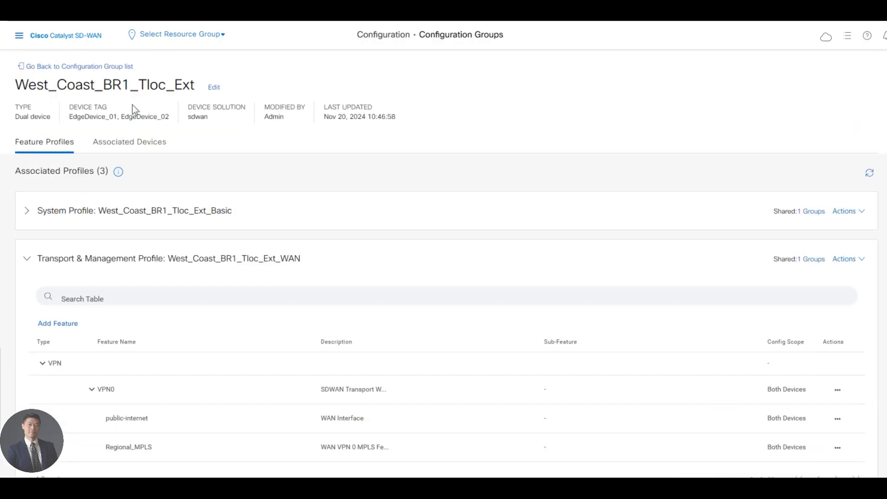
pyautogui.click(80, 67)
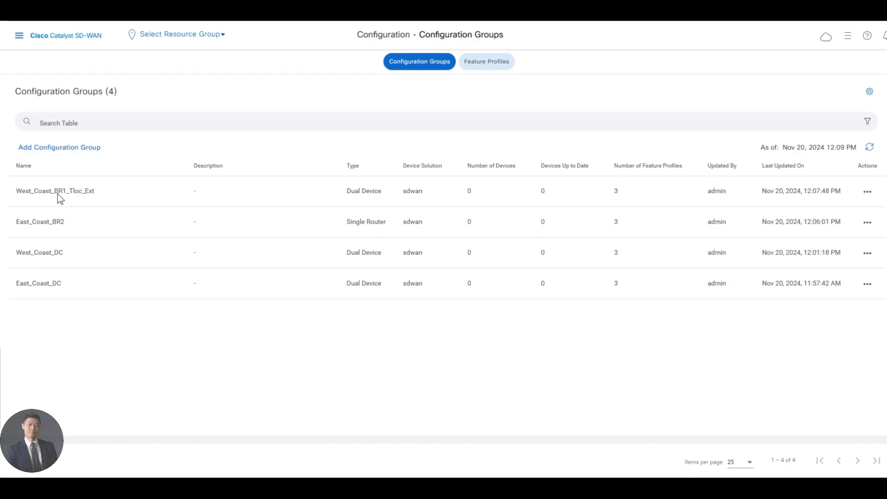
pyautogui.click(599, 18)
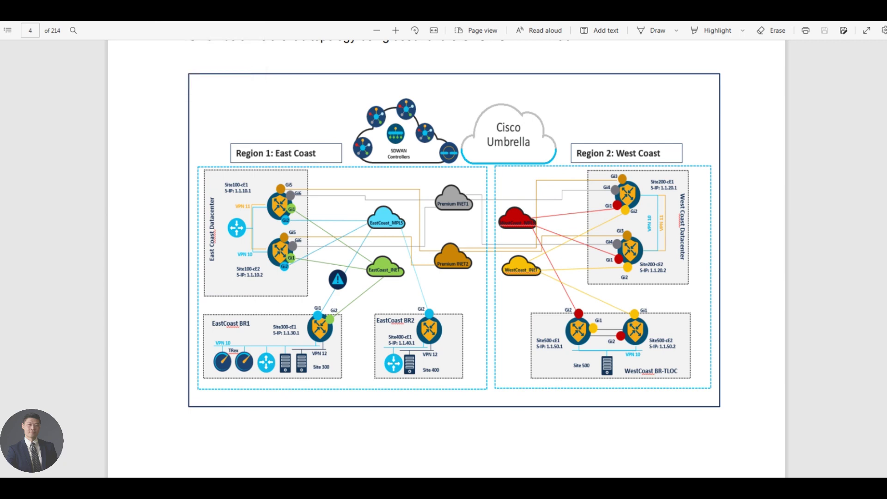
pyautogui.click(74, 21)
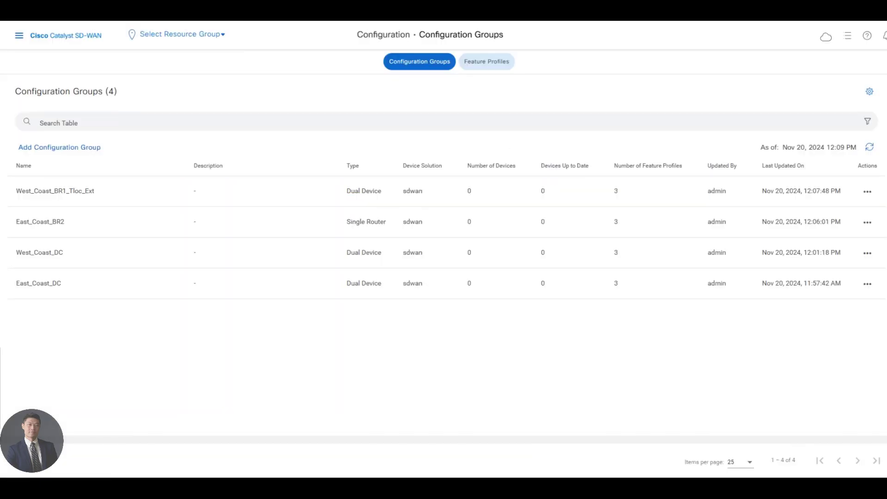
# Delete the West_Coast_BR1_Tloc_Ext configuration group.
pyautogui.click(872, 194)
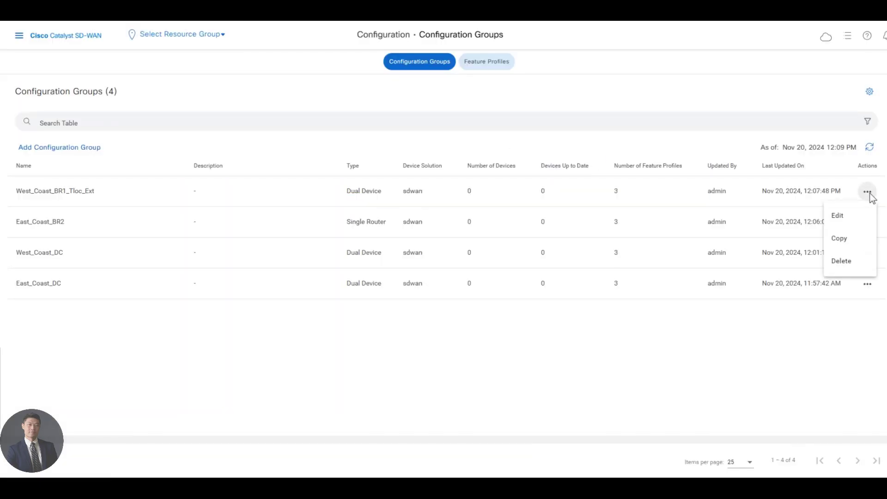
pyautogui.click(833, 268)
pyautogui.click(488, 285)
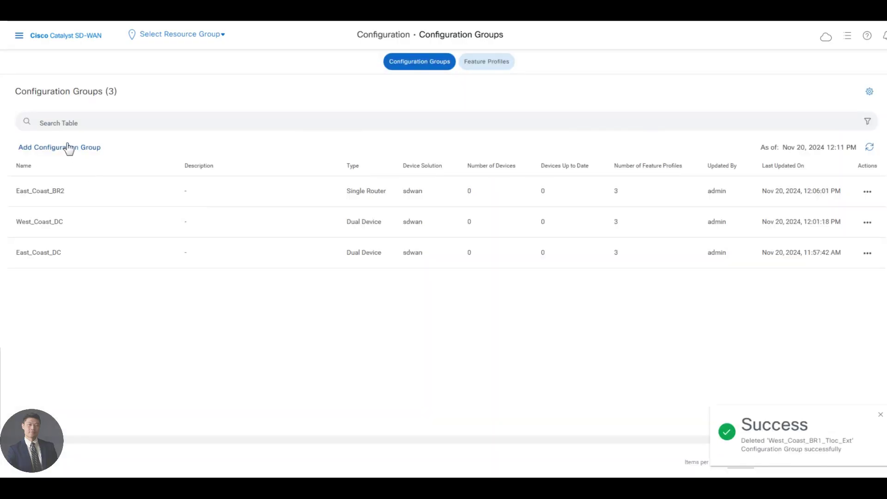
# Start a new configuration group named West_Coast_BR1_Tloc_Ext and proceed to its site configurations.
pyautogui.click(68, 147)
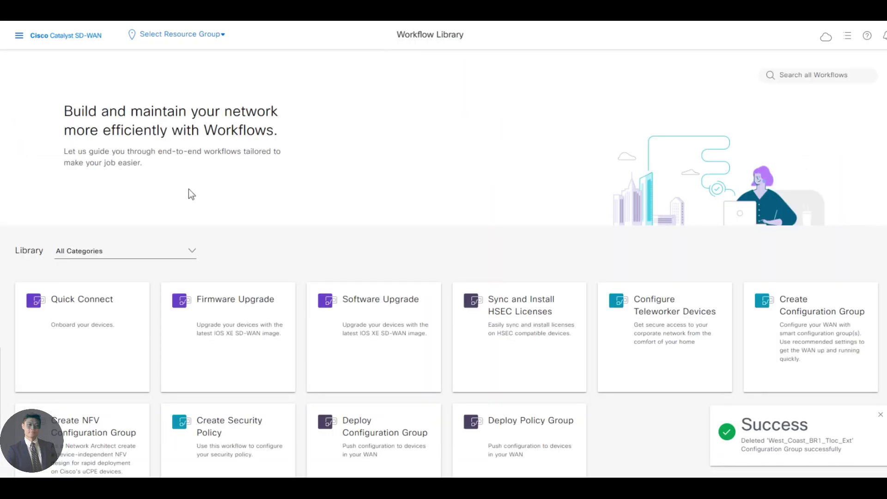
pyautogui.click(854, 360)
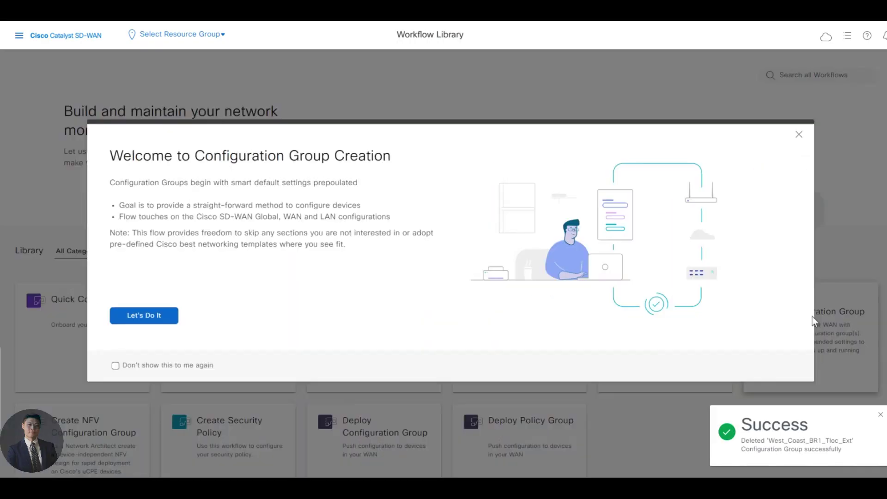
pyautogui.click(164, 315)
pyautogui.click(179, 164)
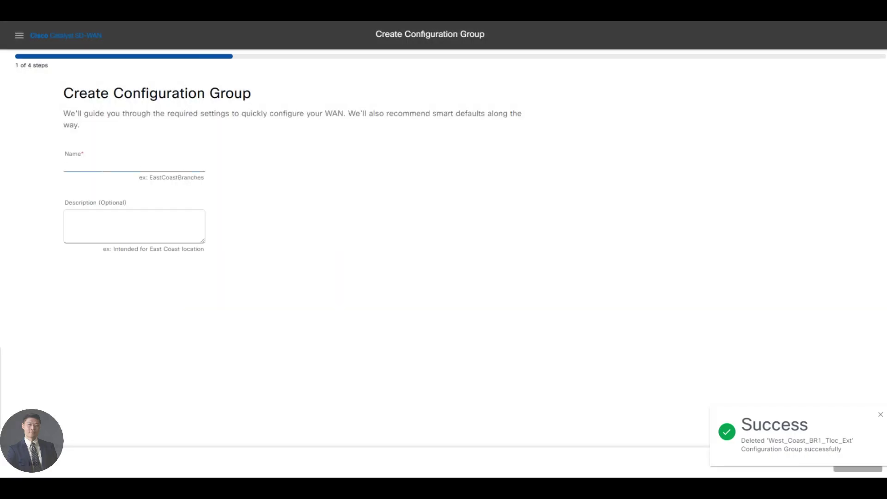
pyautogui.write('West_+')
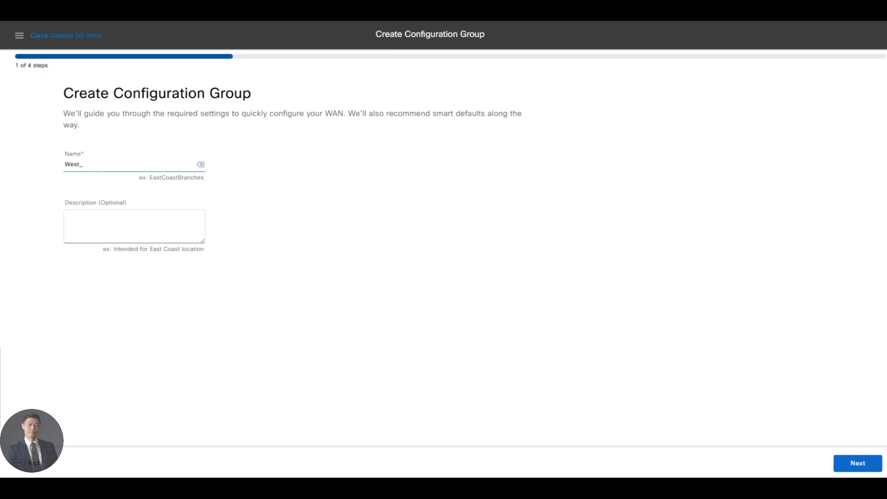
pyautogui.write('Coast_BR1_Tloc_Ext')
pyautogui.click(856, 461)
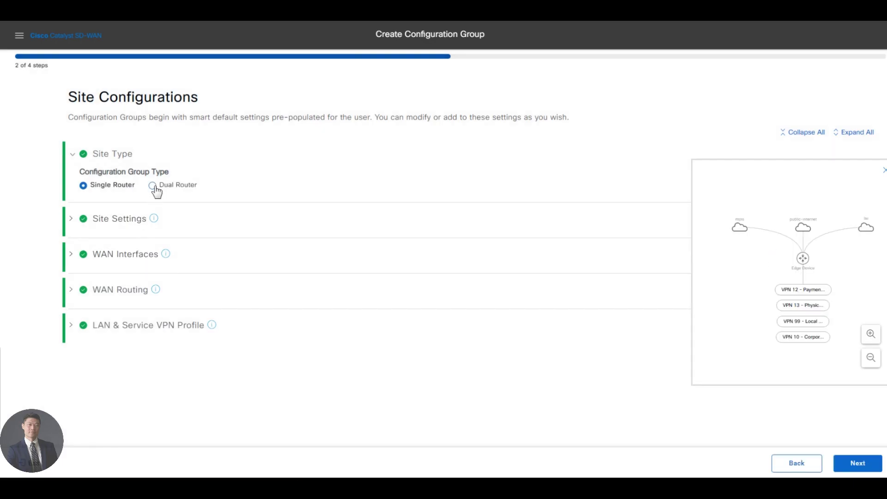
# Set the group type to Dual Router, then enter and confirm the local device access password as a global value.
pyautogui.click(152, 185)
pyautogui.click(95, 223)
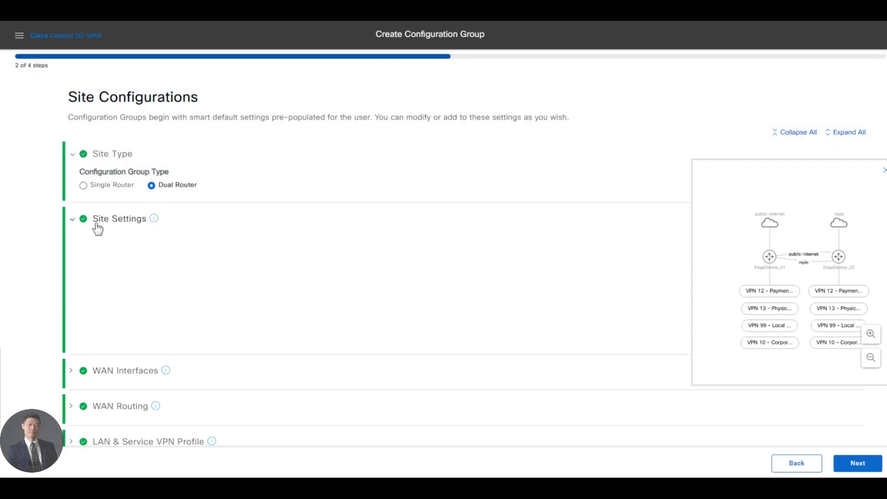
pyautogui.click(93, 256)
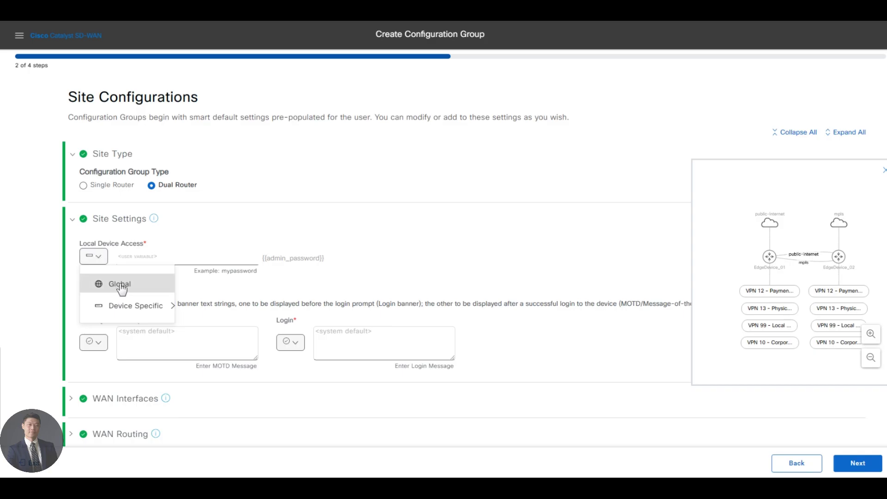
pyautogui.click(118, 284)
pyautogui.write('••')
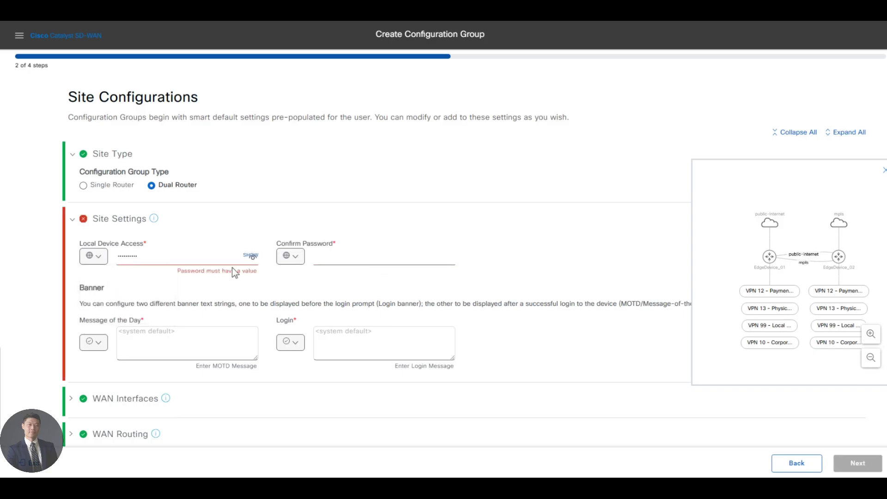
pyautogui.click(323, 262)
pyautogui.write('••••')
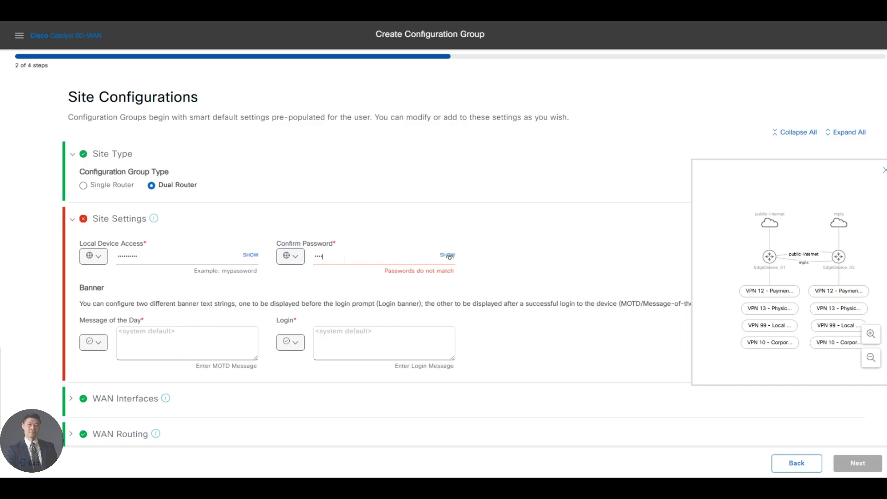
pyautogui.write('••••••')
# Set the Message of the Day banner to the global value "Welcome to 20.12 Lab".
pyautogui.click(90, 343)
pyautogui.click(125, 372)
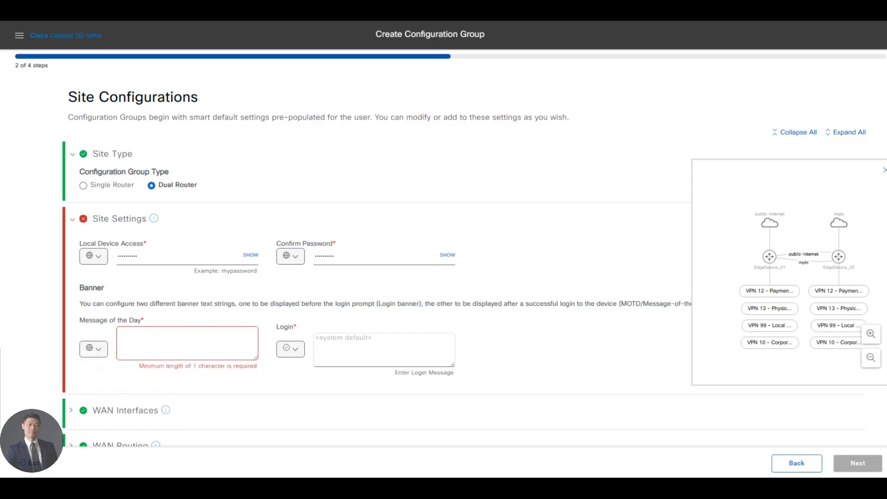
pyautogui.write('WElcome to')
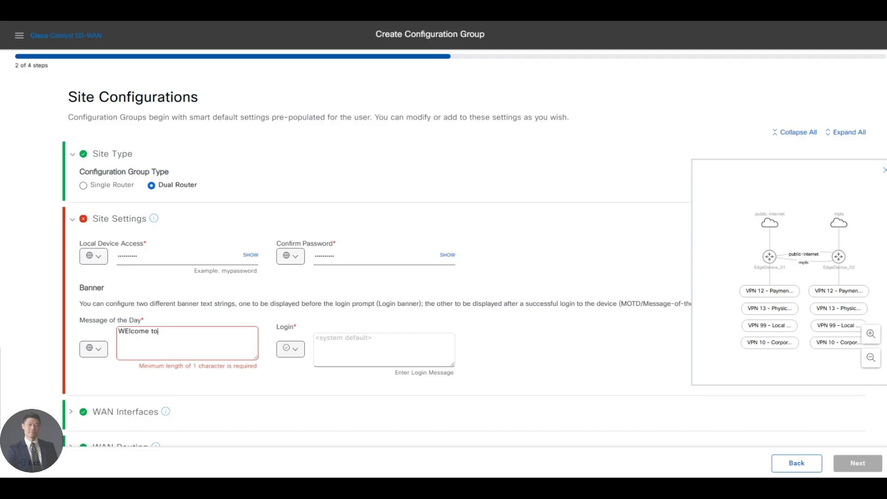
pyautogui.press('BackSpace')
pyautogui.press('BackSpace')
pyautogui.press('BackSpace')
pyautogui.press('BackSpace')
pyautogui.press('BackSpace')
pyautogui.press('BackSpace')
pyautogui.press('BackSpace')
pyautogui.press('BackSpace')
pyautogui.press('BackSpace')
pyautogui.press('BackSpace')
pyautogui.write('Welcome to 20.12 Lab')
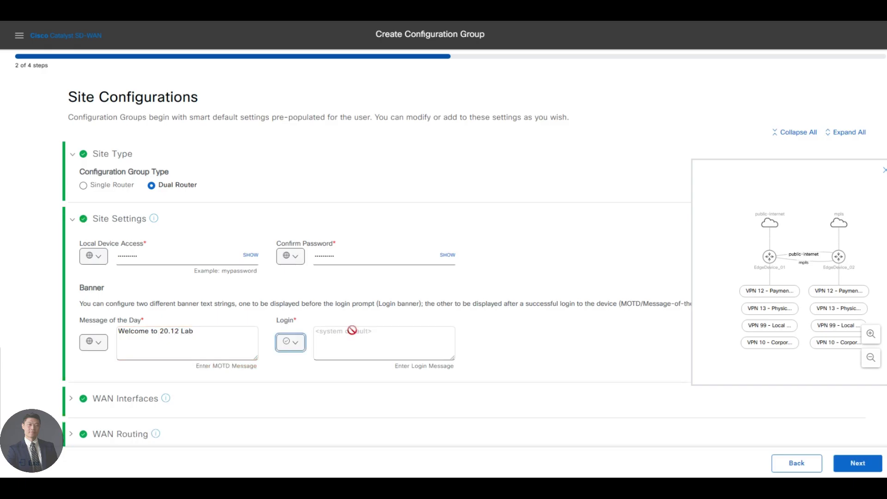
# Set the Login banner to the global value "Configuration pushed through Configuration Groups.".
pyautogui.click(291, 344)
pyautogui.click(312, 372)
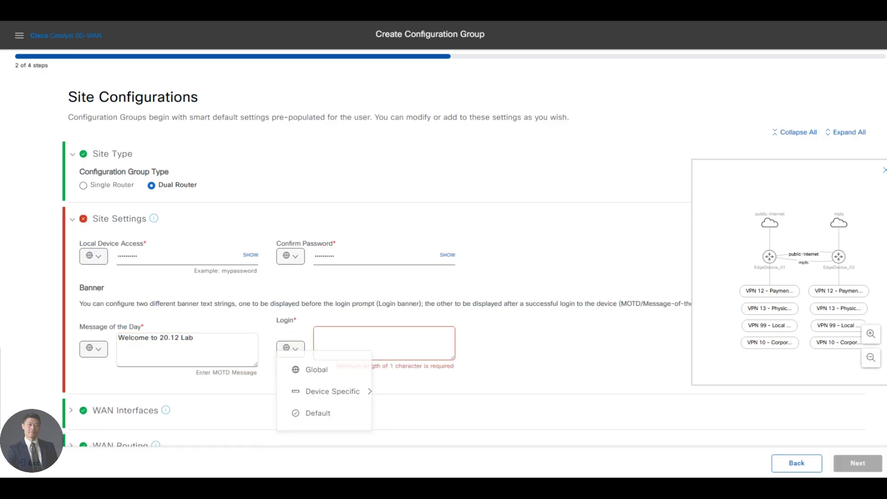
pyautogui.write('Confi')
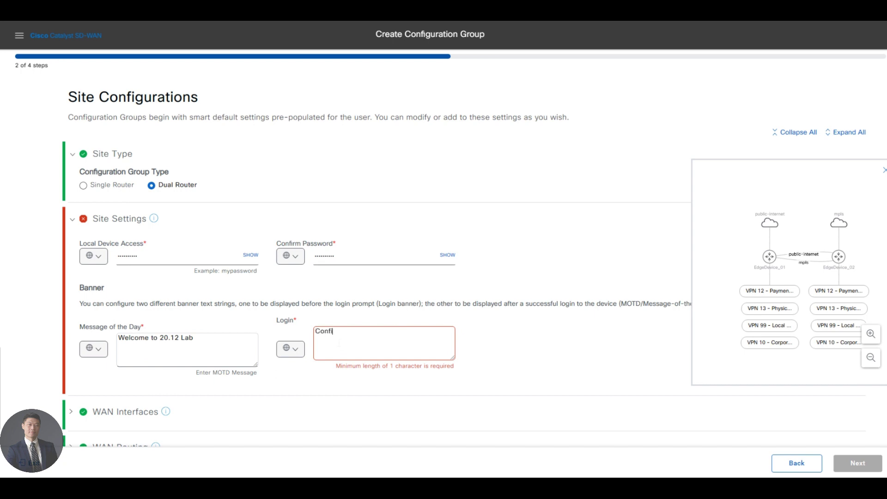
pyautogui.write('guration pushed through Configuration ')
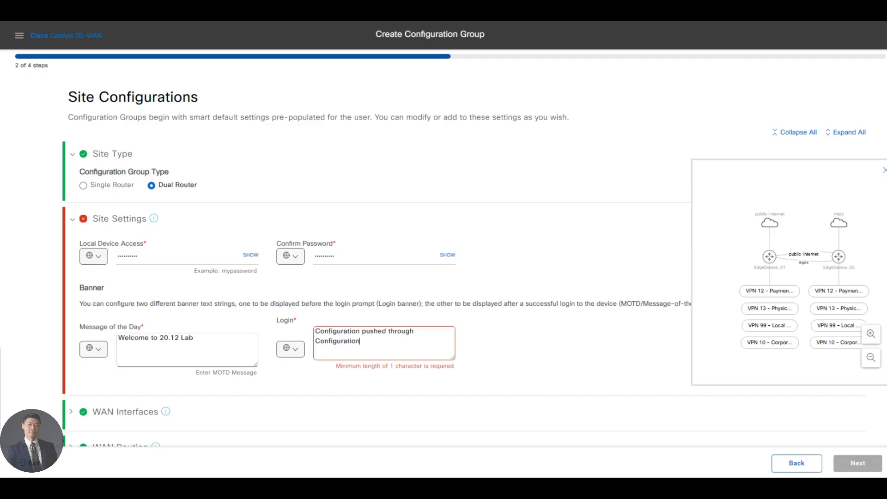
pyautogui.write('Groups.')
pyautogui.click(528, 328)
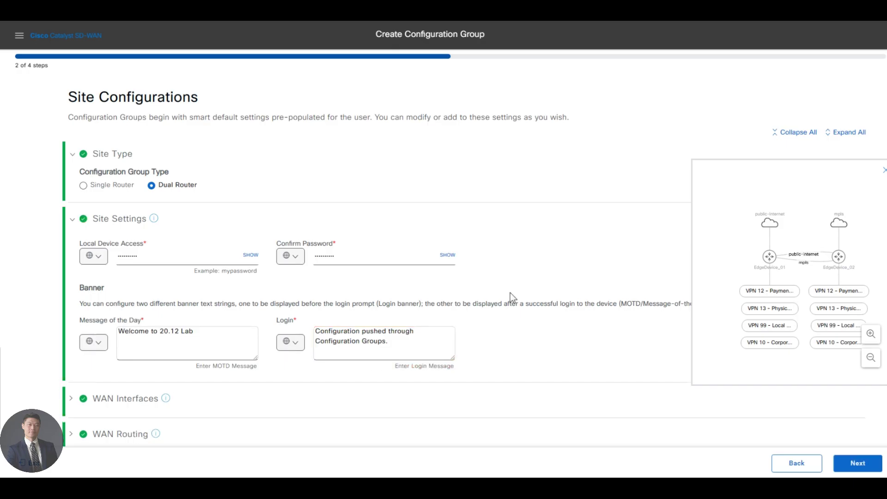
# Hide the topology preview, collapse Site Settings and expand the WAN Interfaces settings.
pyautogui.click(884, 170)
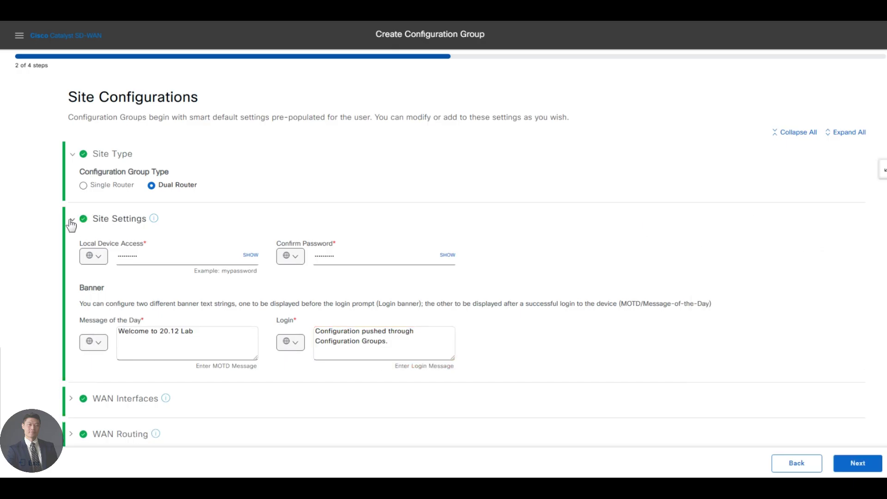
pyautogui.click(82, 225)
pyautogui.click(74, 253)
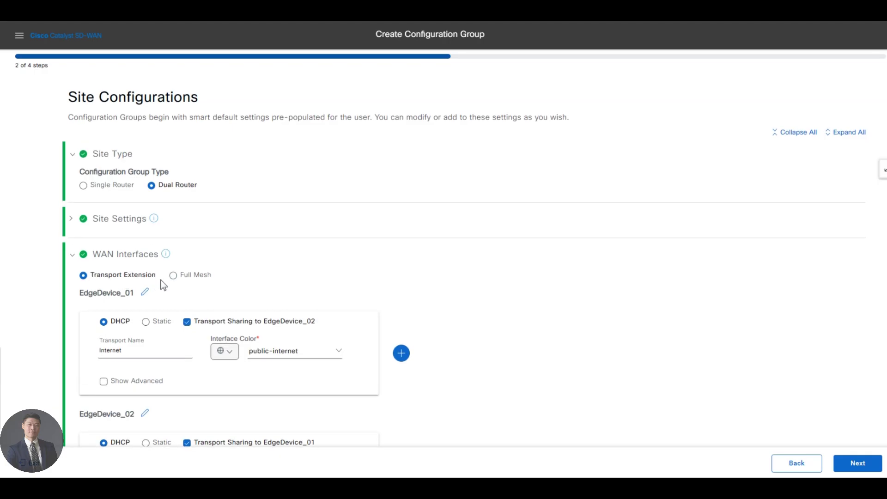
# Set EdgeDevice_01's WAN interface to Static addressing with the interface color mpls.
pyautogui.scroll(-3, 218, 304)
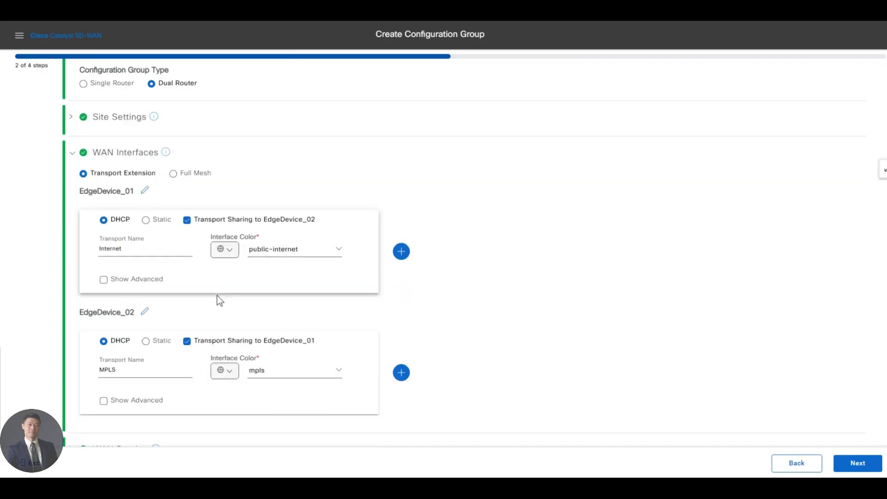
pyautogui.click(146, 220)
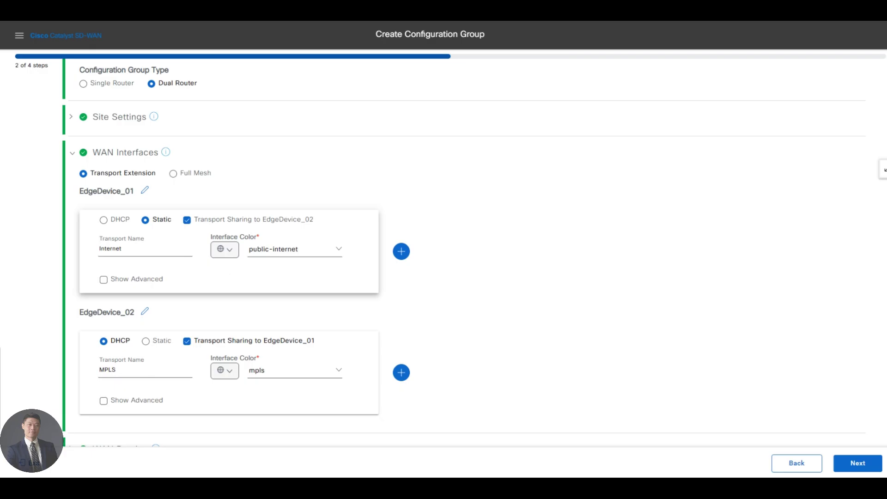
pyautogui.click(284, 251)
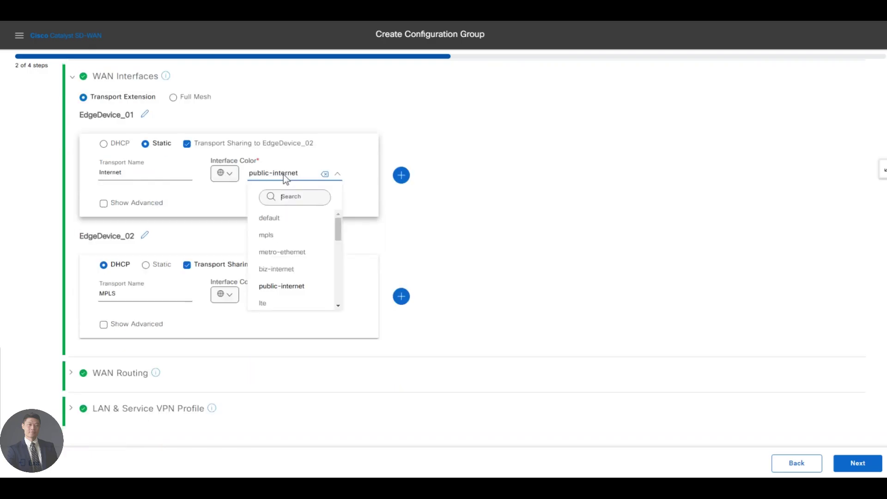
pyautogui.click(285, 236)
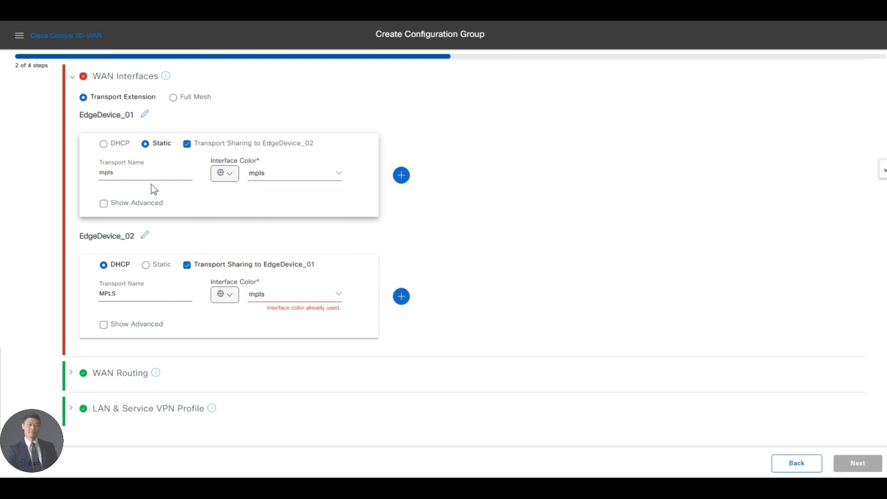
# Rename EdgeDevice_01's transport to Regional_MPLS.
pyautogui.click(100, 172)
pyautogui.rightClick(100, 175)
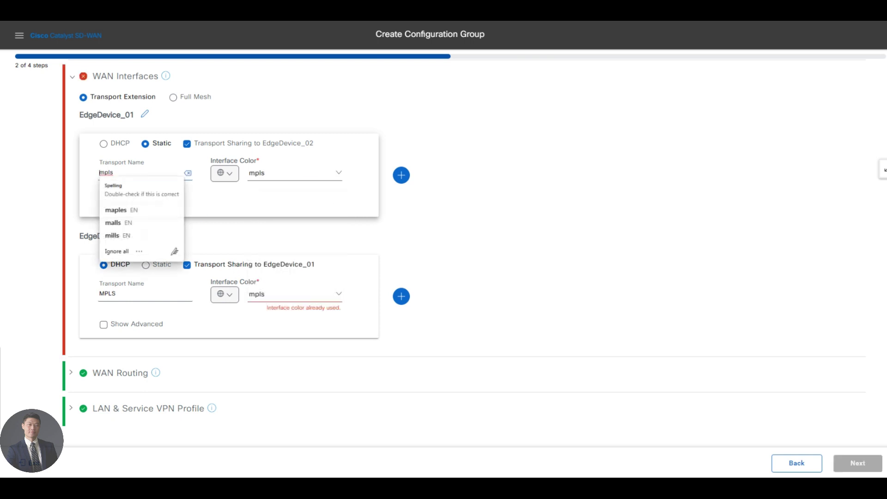
pyautogui.press('Escape')
pyautogui.write('REgiona')
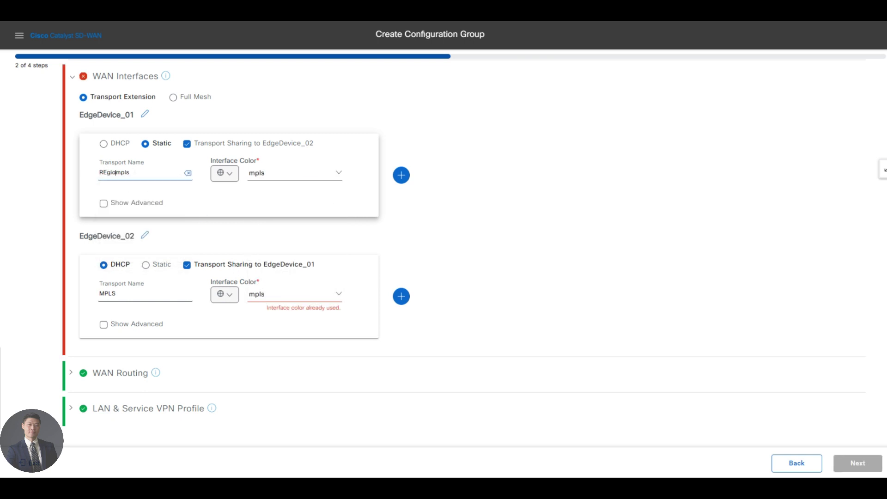
pyautogui.press('BackSpace')
pyautogui.press('BackSpace')
pyautogui.press('BackSpace')
pyautogui.press('BackSpace')
pyautogui.press('BackSpace')
pyautogui.press('BackSpace')
pyautogui.press('BackSpace')
pyautogui.write('rEGION')
pyautogui.press('BackSpace')
pyautogui.press('BackSpace')
pyautogui.press('BackSpace')
pyautogui.press('BackSpace')
pyautogui.press('BackSpace')
pyautogui.press('BackSpace')
pyautogui.write('Regional_MPLS')
pyautogui.press('Delete')
pyautogui.press('Delete')
# Show EdgeDevice_01's advanced interface settings and set the interface name to the global value GigabitEthernet2.
pyautogui.click(134, 208)
pyautogui.click(123, 238)
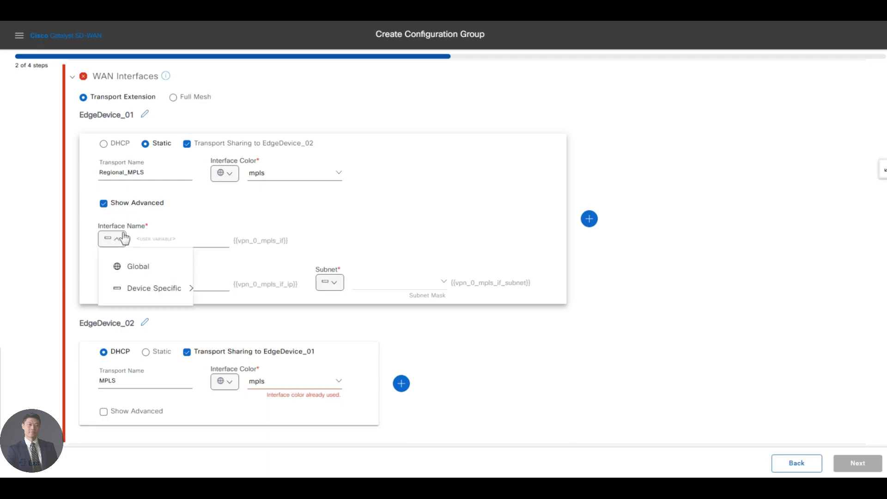
pyautogui.click(153, 286)
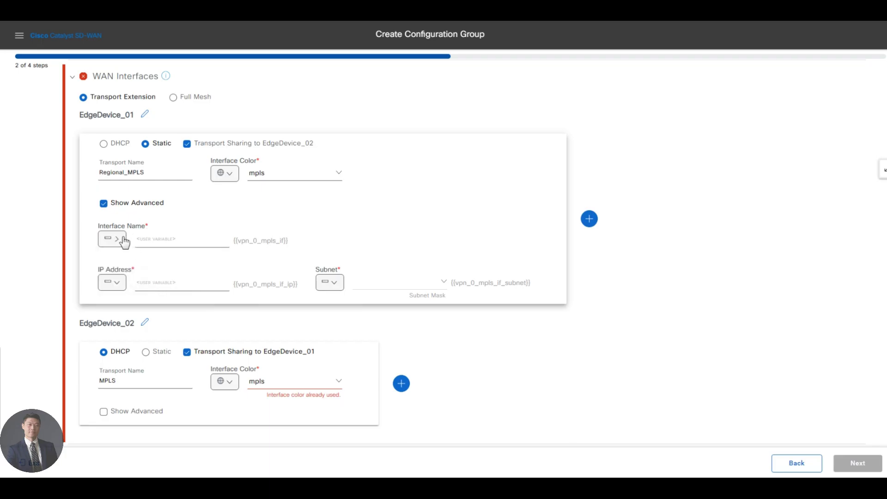
pyautogui.click(121, 238)
pyautogui.click(154, 288)
pyautogui.click(116, 239)
pyautogui.click(134, 265)
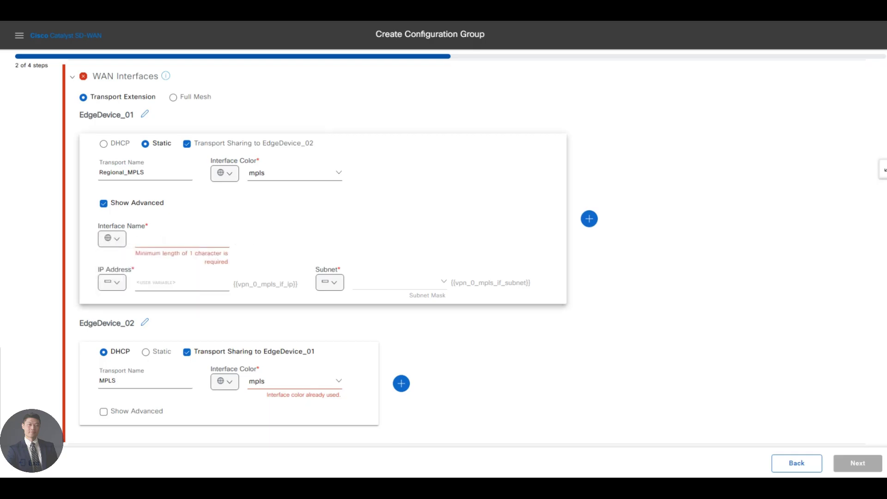
pyautogui.write('GigabitEthernet3')
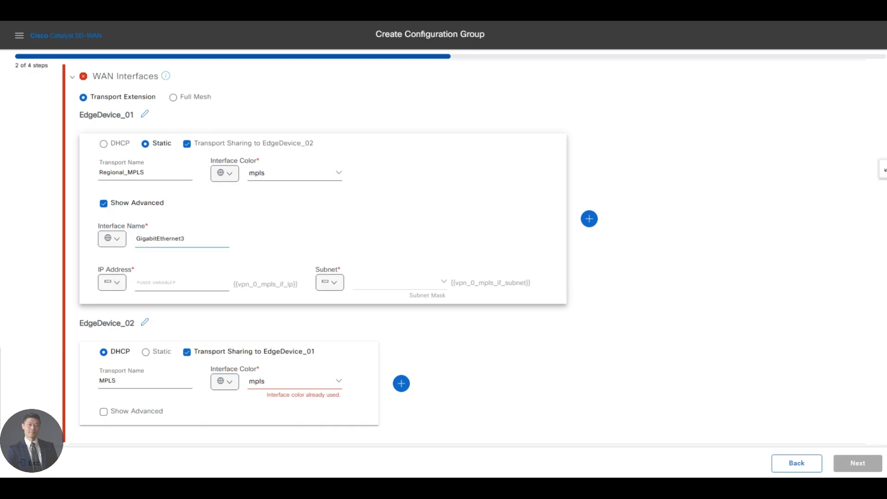
# Make EdgeDevice_01's IP address device-specific with the key Regional_MPLS_IP.
pyautogui.click(113, 281)
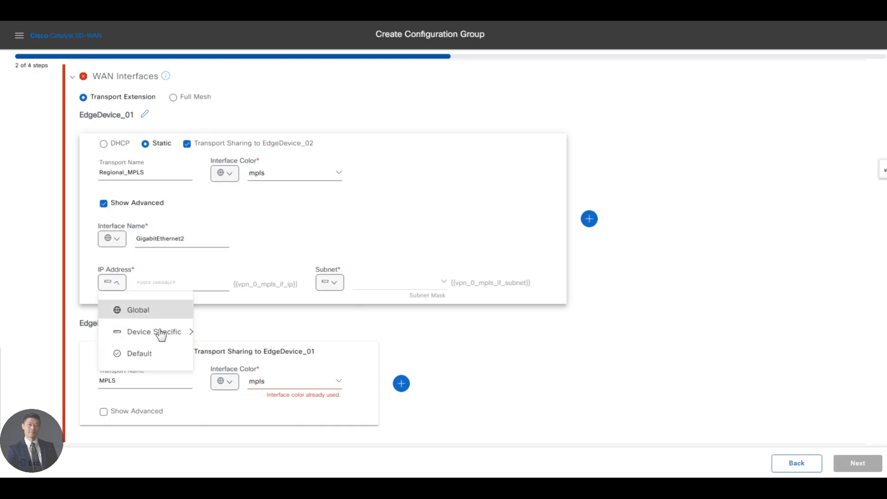
pyautogui.click(157, 331)
pyautogui.hotkey('ctrl', 'a')
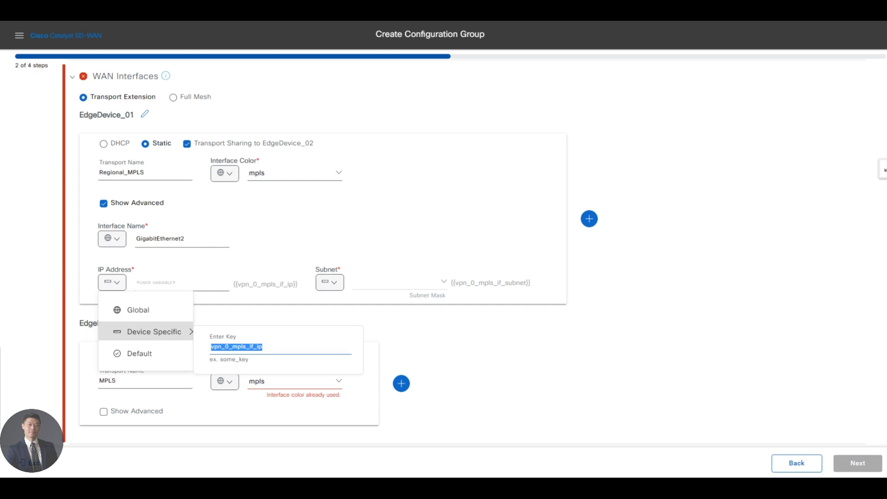
pyautogui.write('Regional')
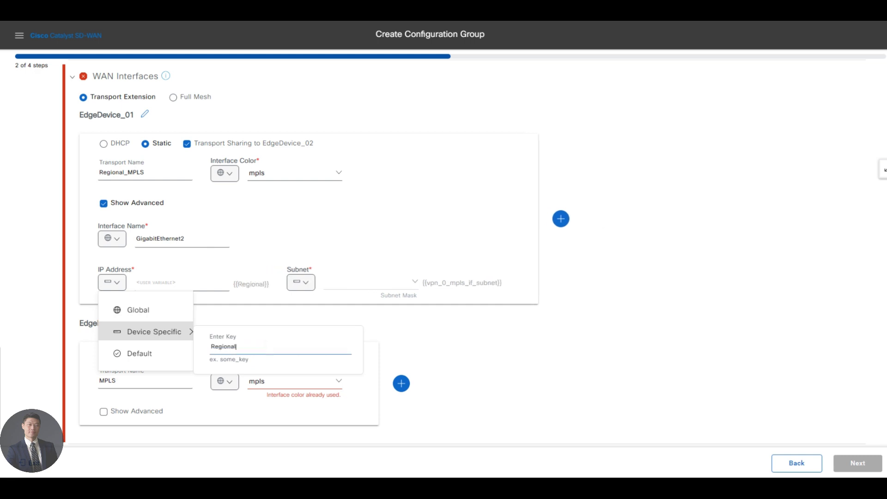
pyautogui.write('_MPLS_')
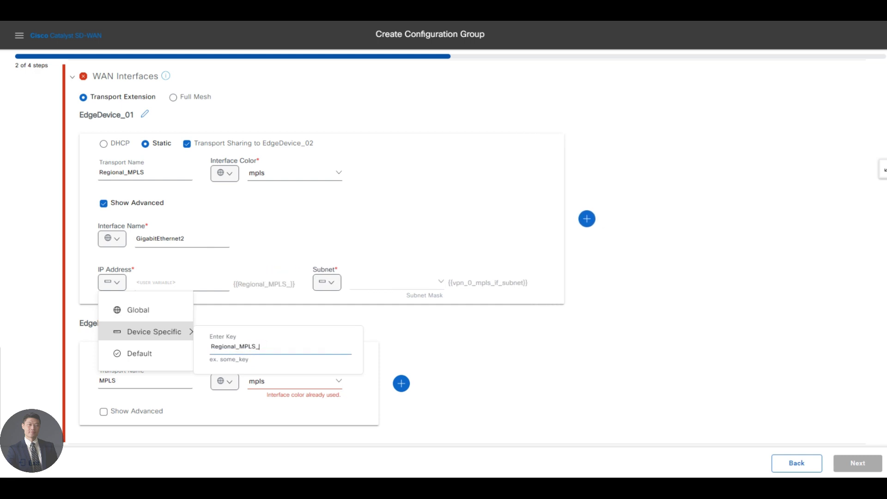
pyautogui.write('IP')
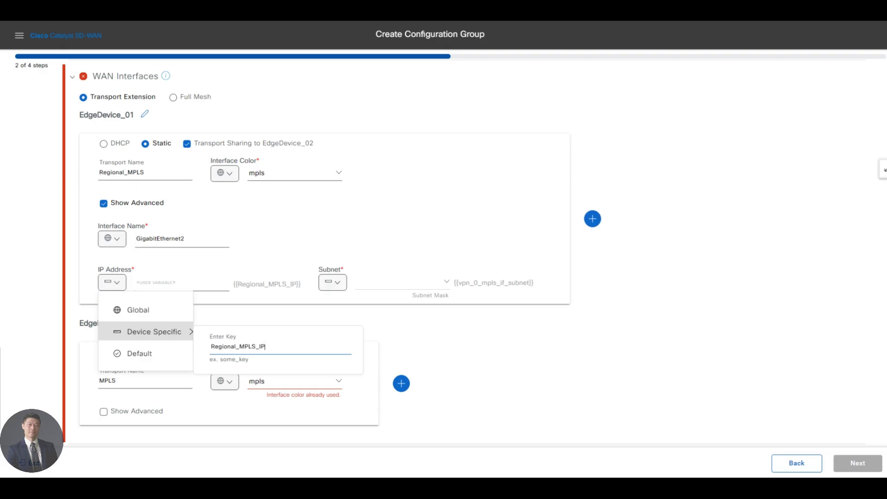
# Make EdgeDevice_01's subnet device-specific with the key Regional_MPLS_Mask.
pyautogui.click(337, 283)
pyautogui.moveTo(370, 331)
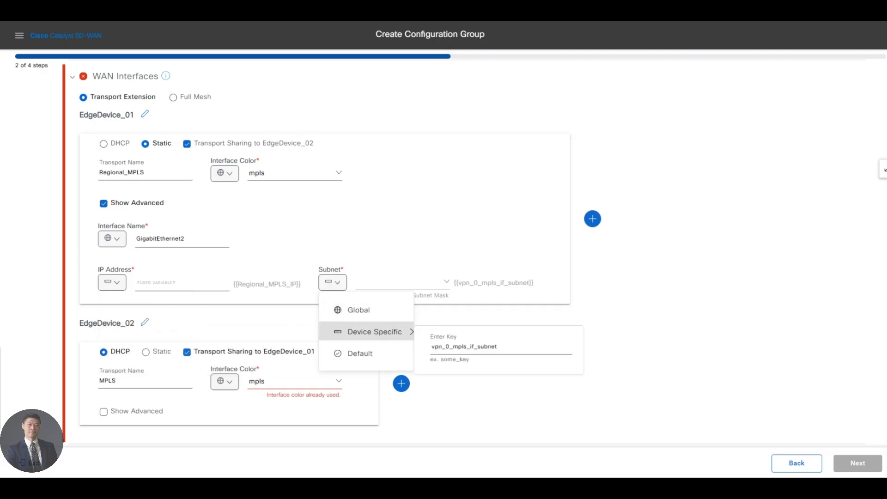
pyautogui.doubleClick(477, 346)
pyautogui.write('Region')
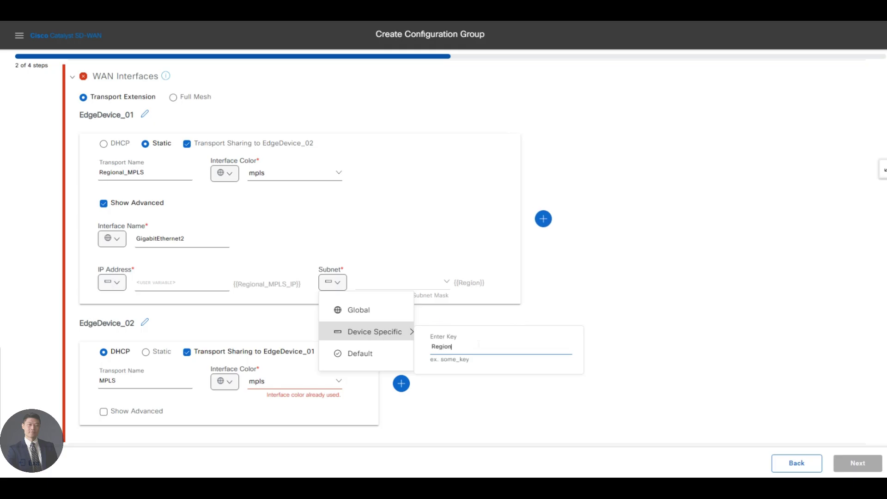
pyautogui.write('al_MPLS')
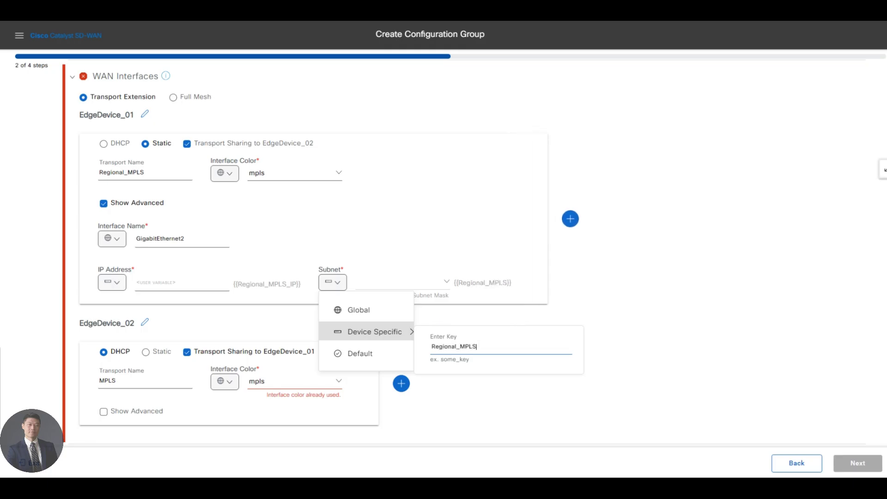
pyautogui.write('_Mask')
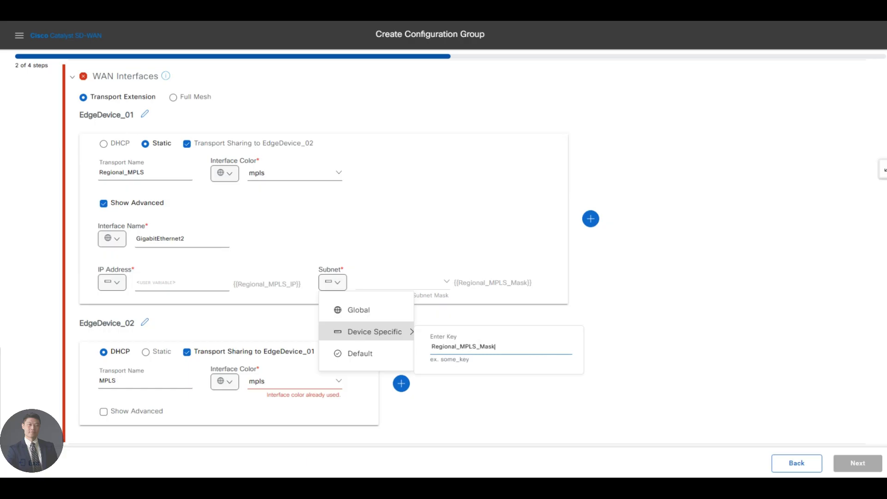
pyautogui.click(599, 304)
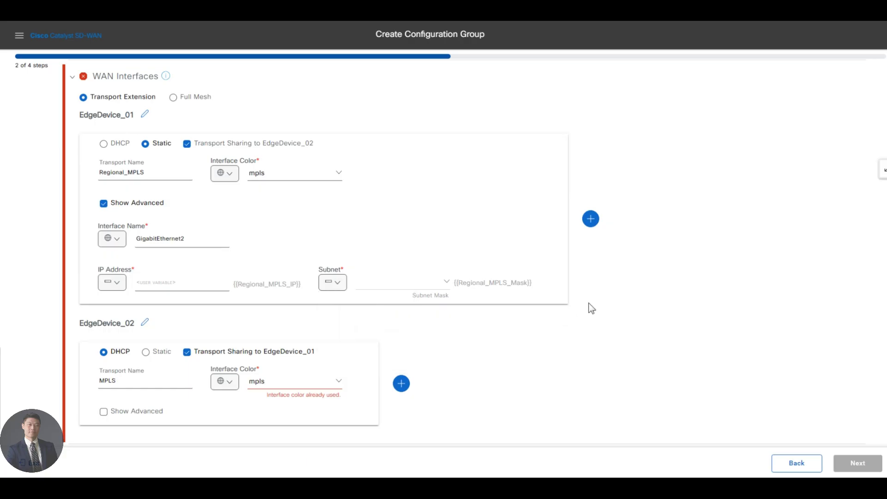
# Set EdgeDevice_02's WAN interface to Static addressing with the interface color public-internet.
pyautogui.scroll(-2, 300, 291)
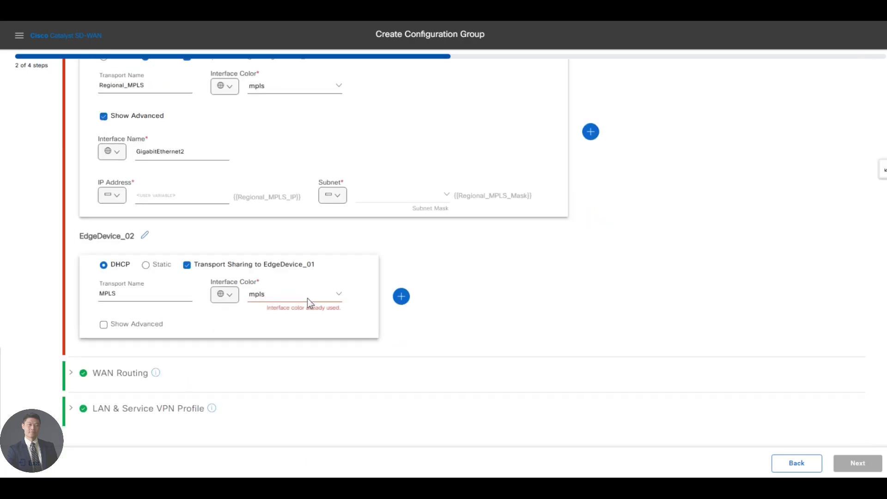
pyautogui.click(170, 273)
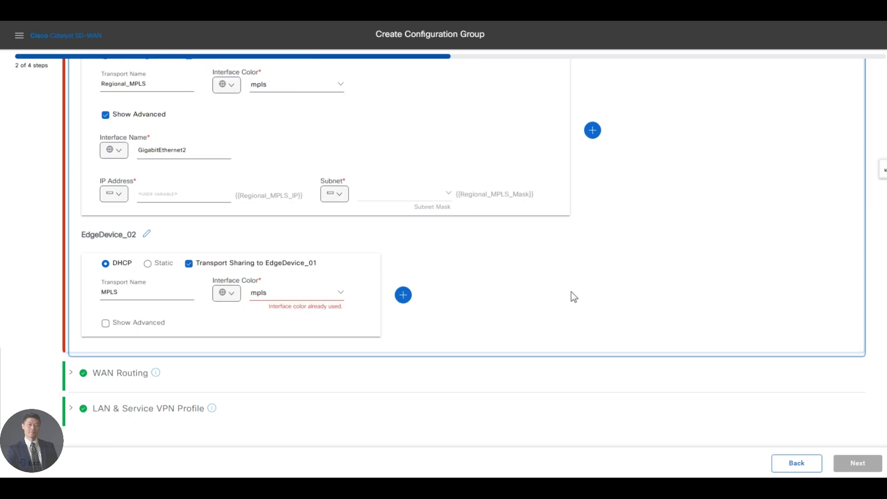
pyautogui.scroll(4, 570, 293)
pyautogui.scroll(-4, 553, 309)
pyautogui.scroll(2, 551, 310)
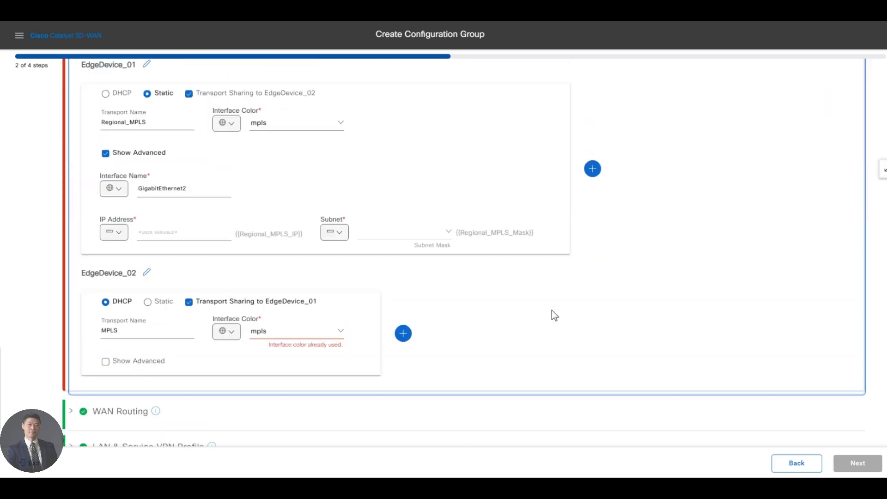
pyautogui.scroll(-2, 551, 309)
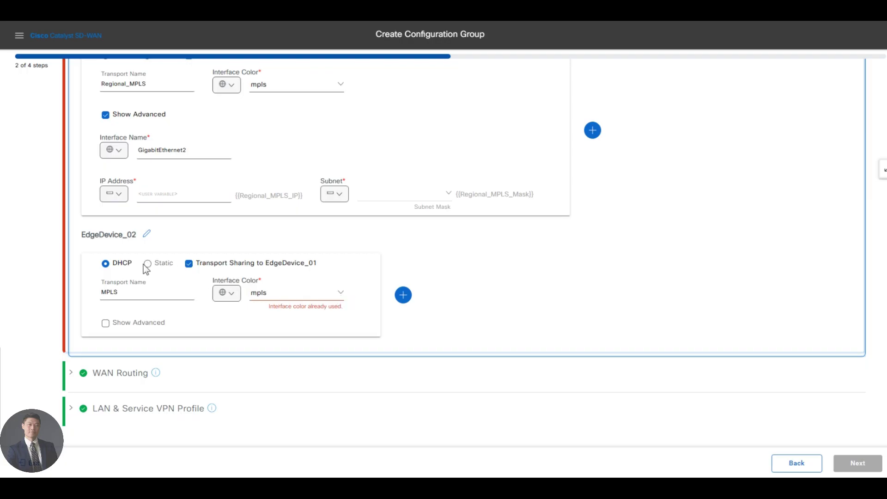
pyautogui.scroll(1, 146, 268)
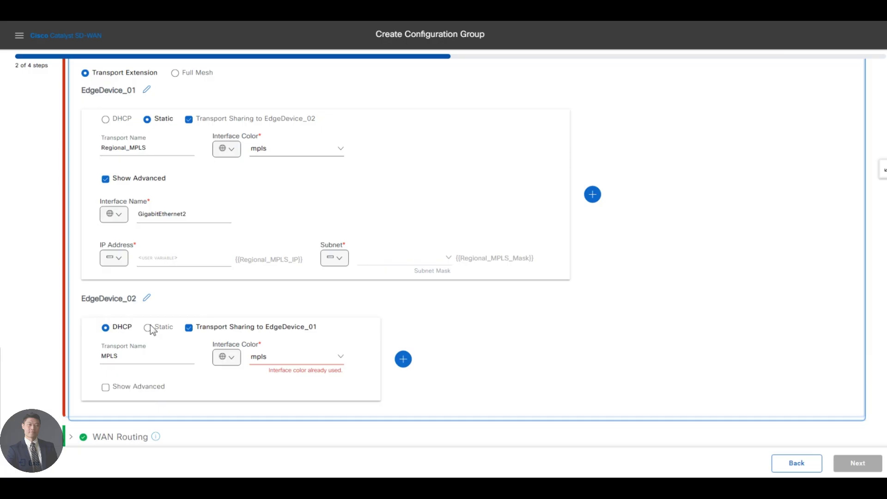
pyautogui.click(147, 328)
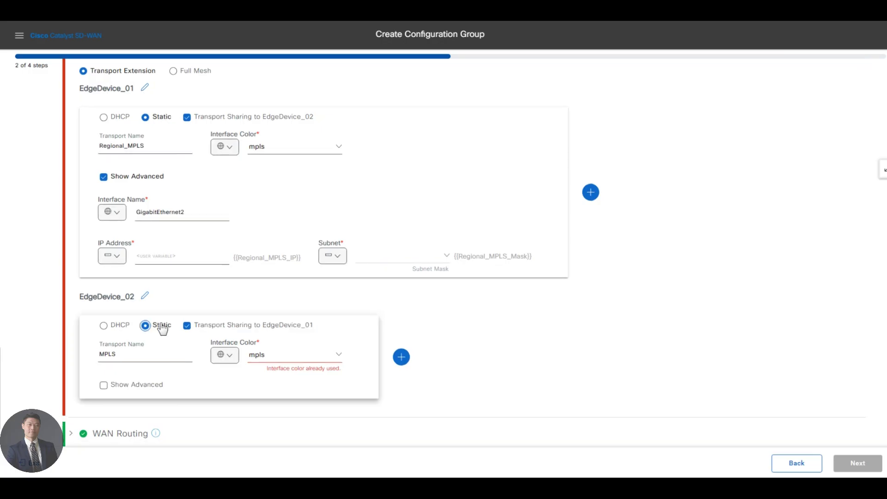
pyautogui.click(283, 355)
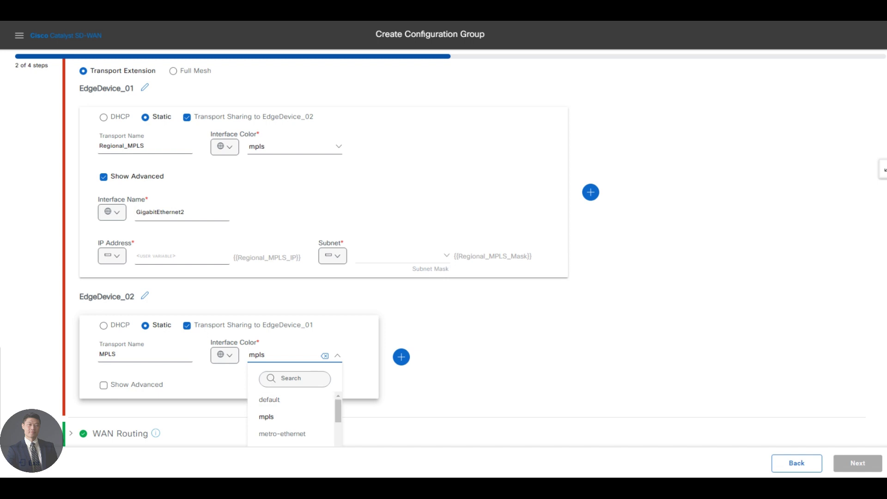
pyautogui.write('public')
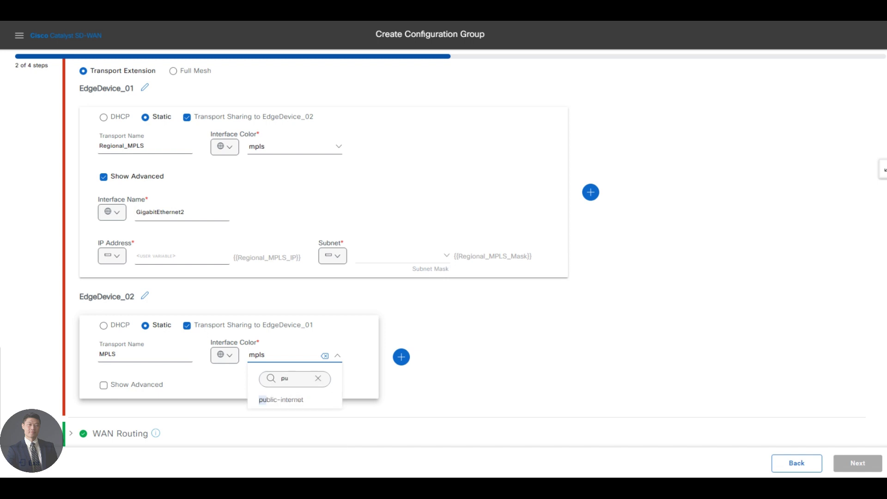
pyautogui.click(286, 400)
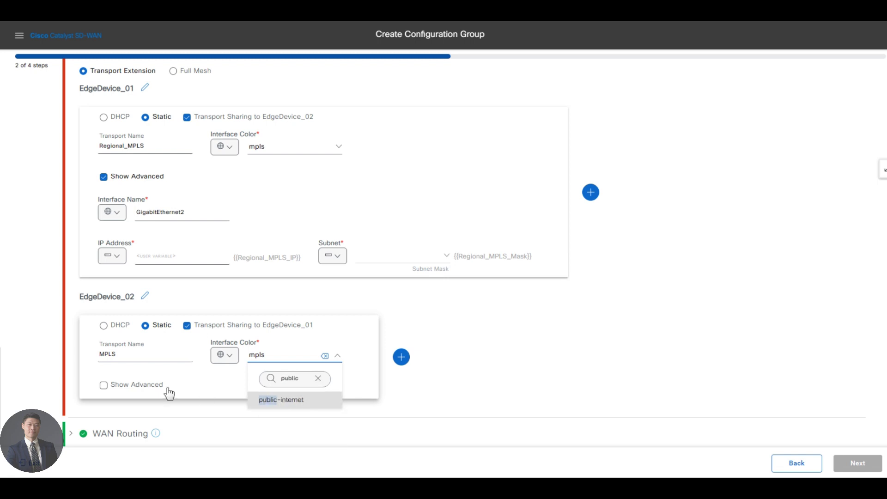
# Show EdgeDevice_02's advanced interface settings and rename its transport to Public_internet.
pyautogui.click(134, 385)
pyautogui.click(141, 353)
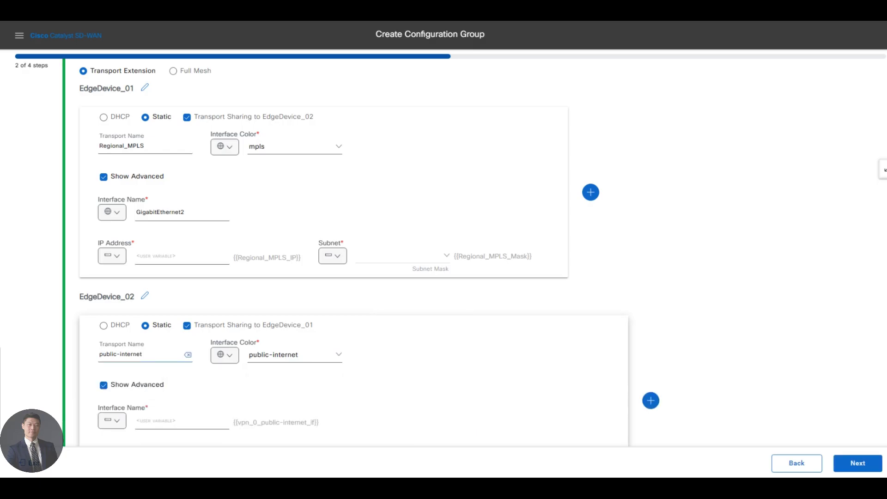
pyautogui.moveTo(142, 354); pyautogui.dragTo(54, 348)
pyautogui.write('Publ')
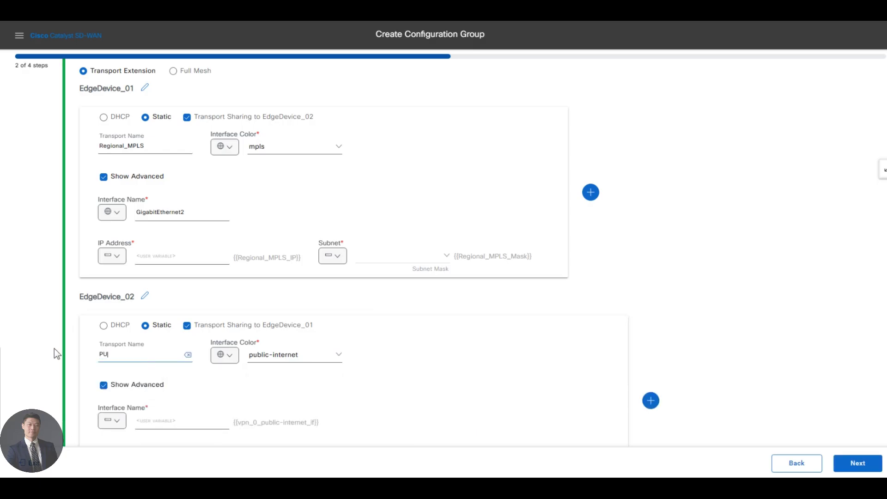
pyautogui.press('BackSpace')
pyautogui.press('BackSpace')
pyautogui.press('BackSpace')
pyautogui.write('blic_Iinternet')
# Set EdgeDevice_02's interface name to the global value GigabitEthernet1.
pyautogui.scroll(-3, 138, 360)
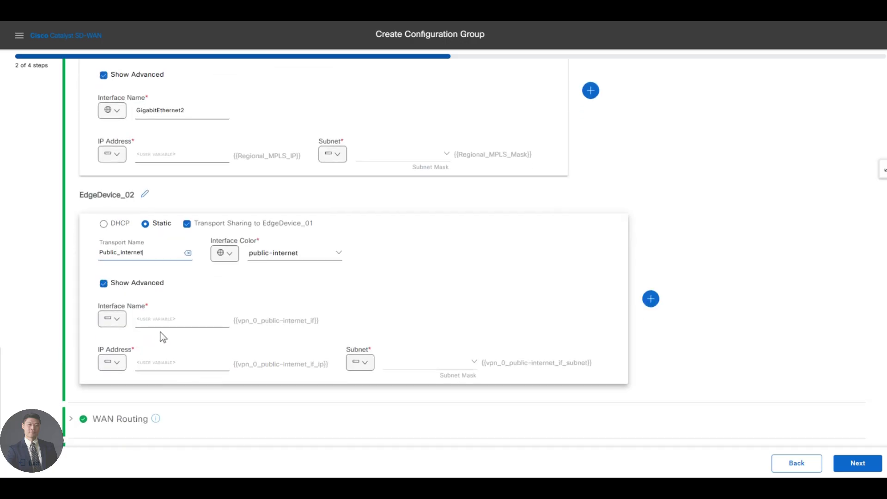
pyautogui.click(113, 319)
pyautogui.click(134, 346)
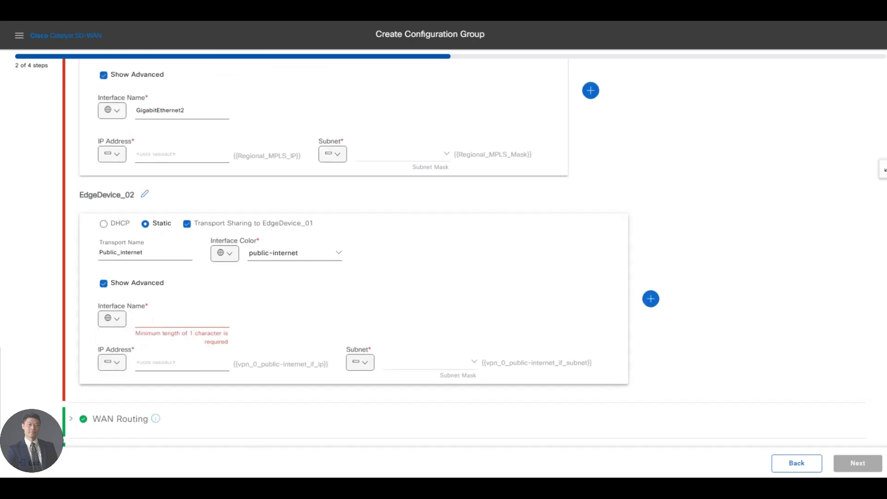
pyautogui.write('GigabitEthernet3')
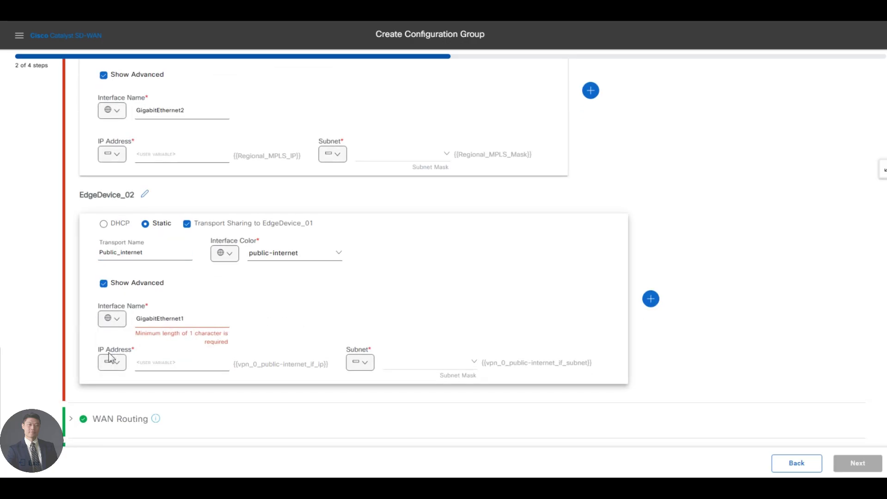
# Make EdgeDevice_02's IP address device-specific with the key Regional_Internet_IP.
pyautogui.click(111, 362)
pyautogui.moveTo(151, 418)
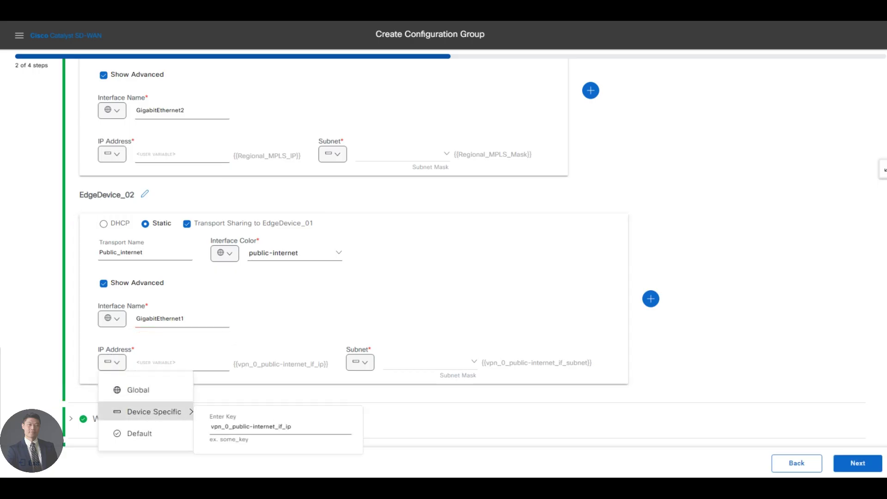
pyautogui.doubleClick(290, 427)
pyautogui.moveTo(277, 426); pyautogui.dragTo(196, 425)
pyautogui.write('REgional')
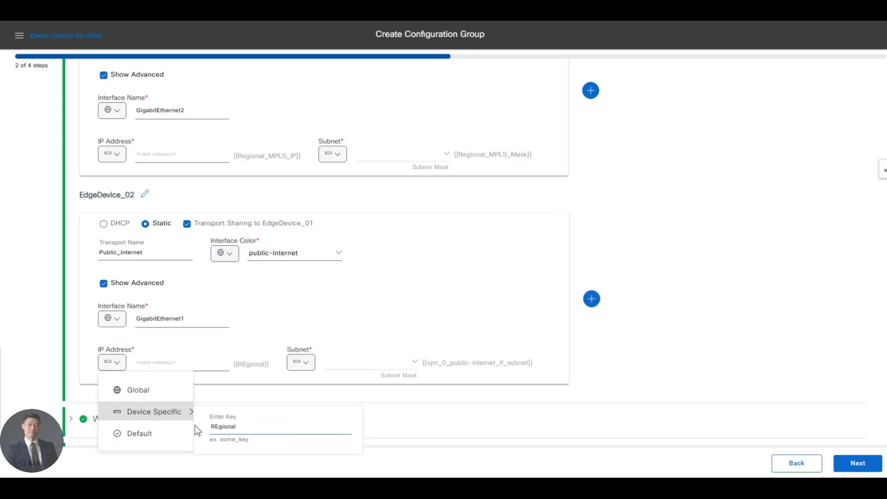
pyautogui.press('BackSpace')
pyautogui.press('BackSpace')
pyautogui.press('BackSpace')
pyautogui.press('BackSpace')
pyautogui.press('BackSpace')
pyautogui.press('BackSpace')
pyautogui.press('BackSpace')
pyautogui.press('BackSpace')
pyautogui.write('Region')
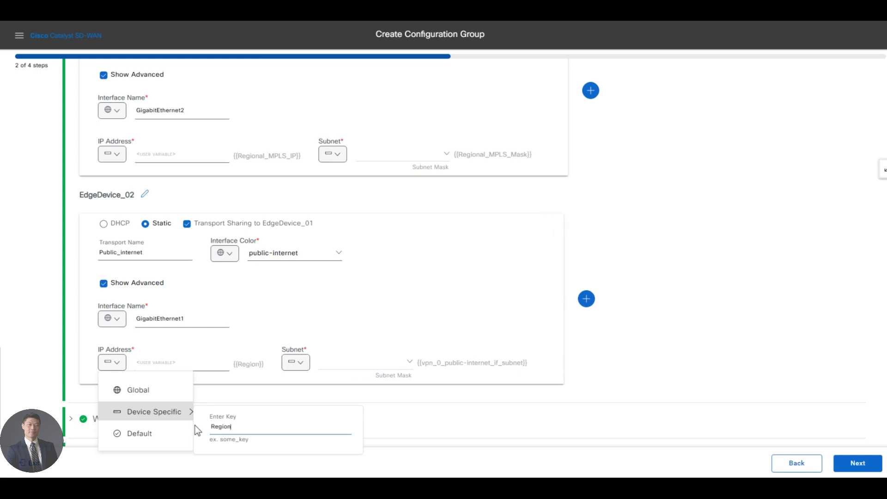
pyautogui.write('al_Inte')
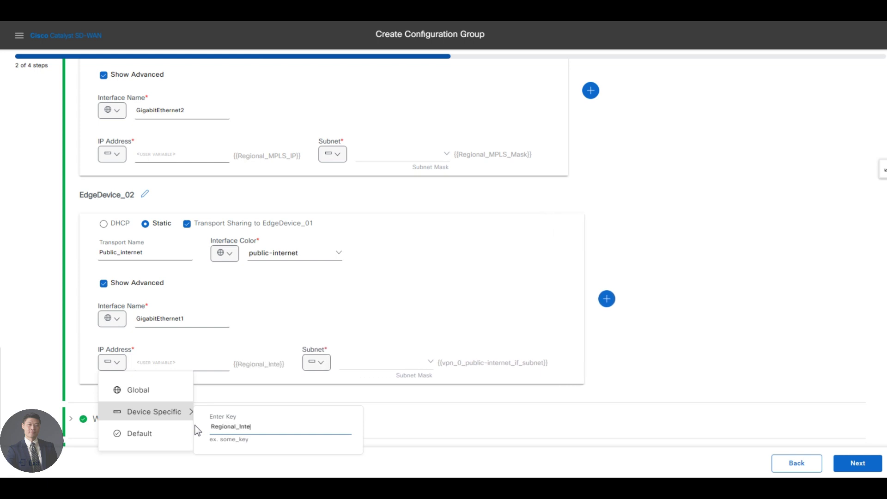
pyautogui.write('rnet_IP')
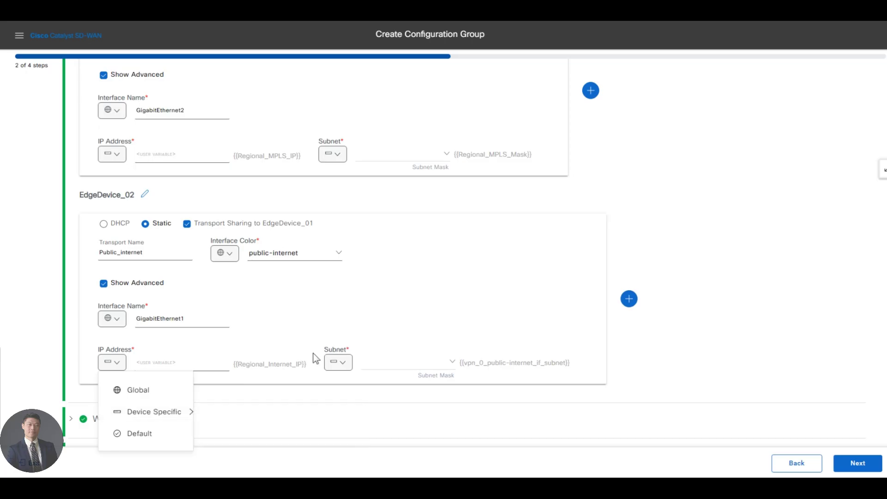
# Make EdgeDevice_02's subnet device-specific with the key Regional_Internet_Mask.
pyautogui.click(347, 363)
pyautogui.moveTo(368, 413)
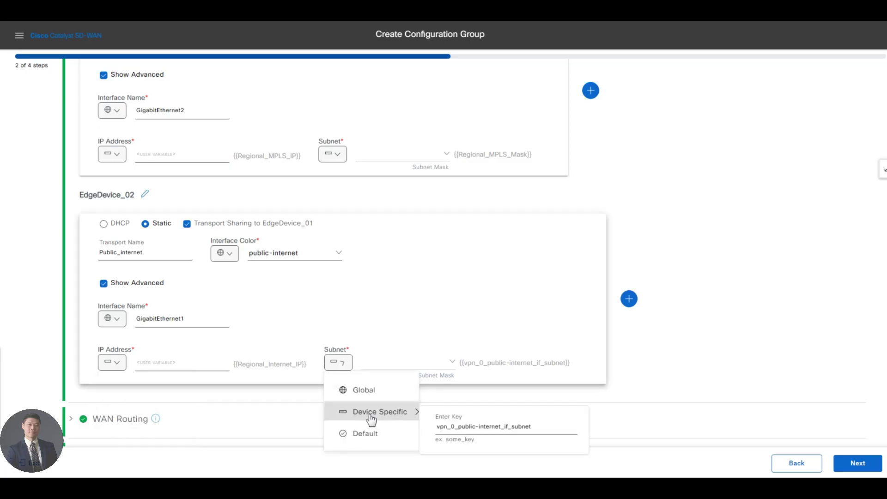
pyautogui.tripleClick(516, 427)
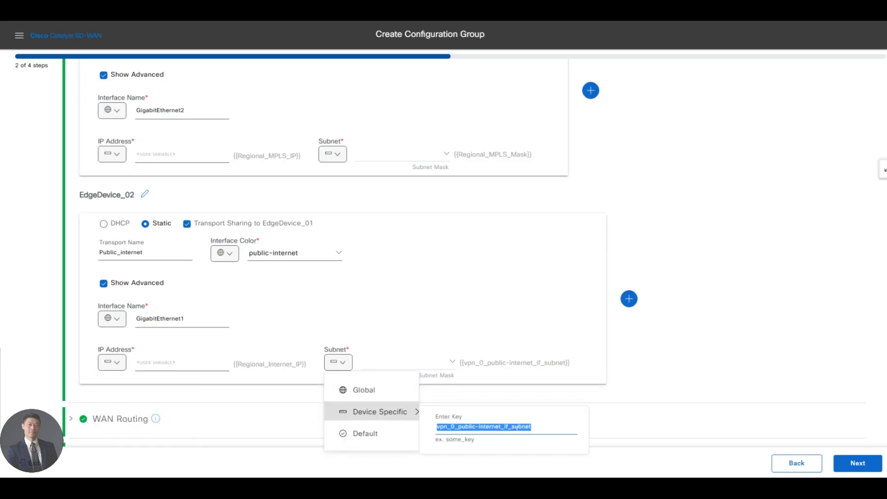
pyautogui.write('Regional_')
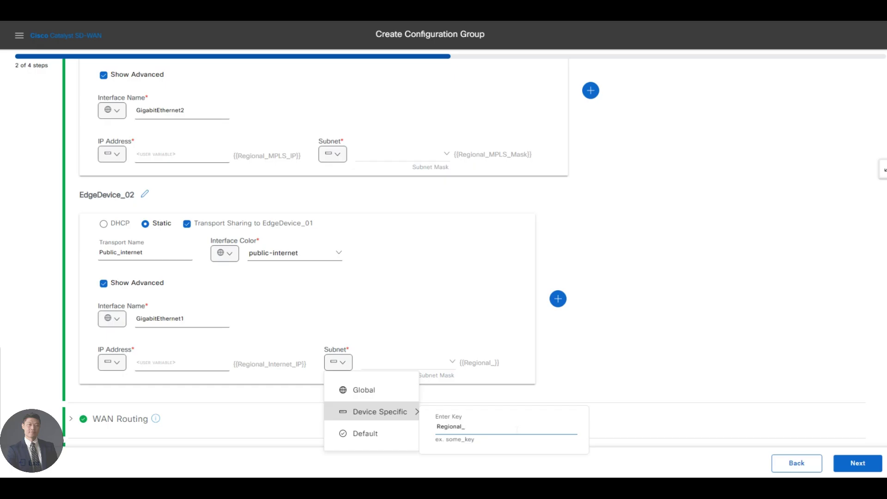
pyautogui.write('Internet_')
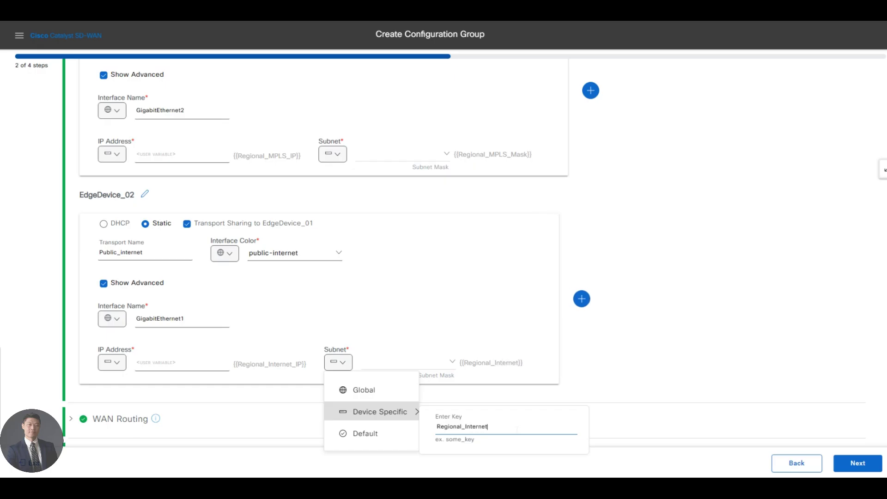
pyautogui.write('Mask')
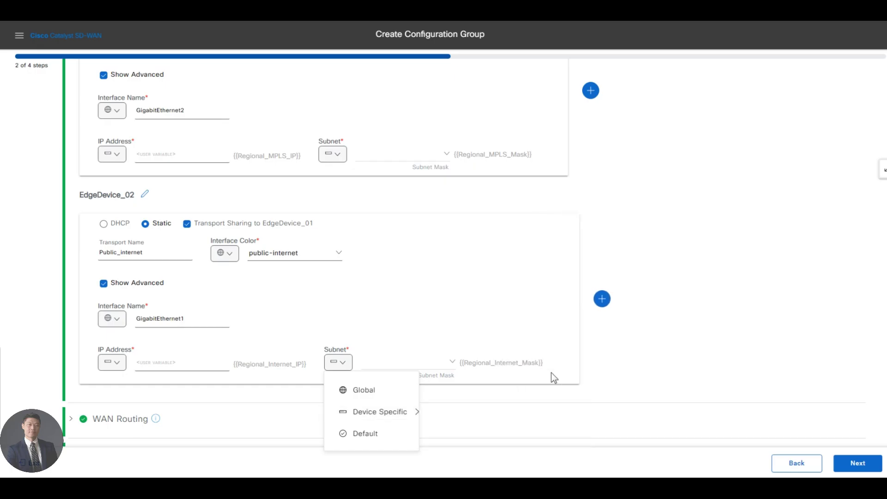
pyautogui.click(551, 373)
# Expand the WAN Routing section and add a static IPv4 route to it.
pyautogui.scroll(-1, 561, 374)
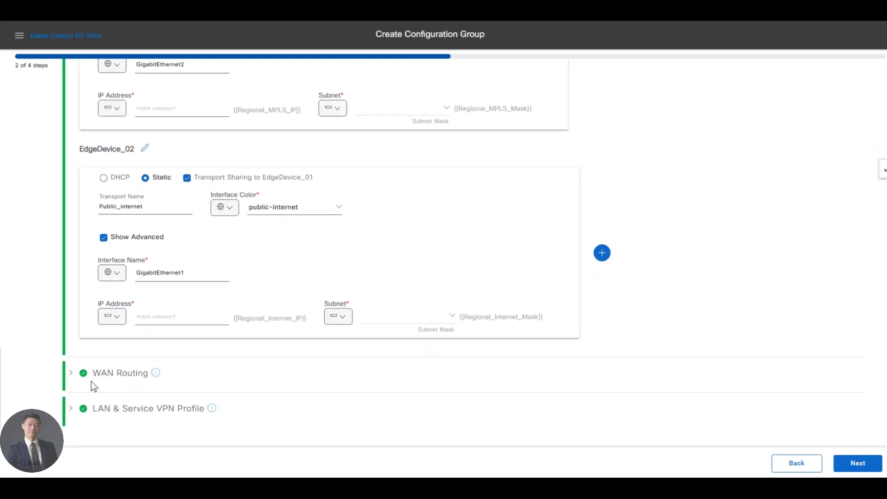
pyautogui.click(95, 377)
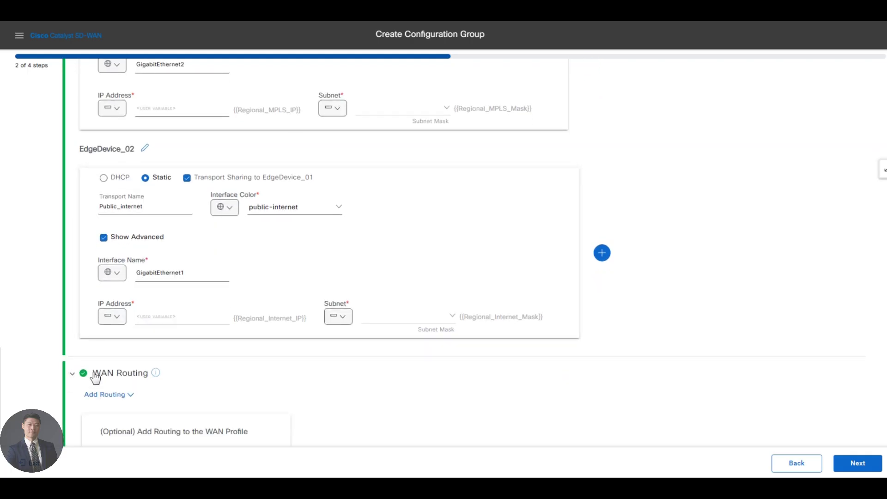
pyautogui.scroll(-3, 139, 351)
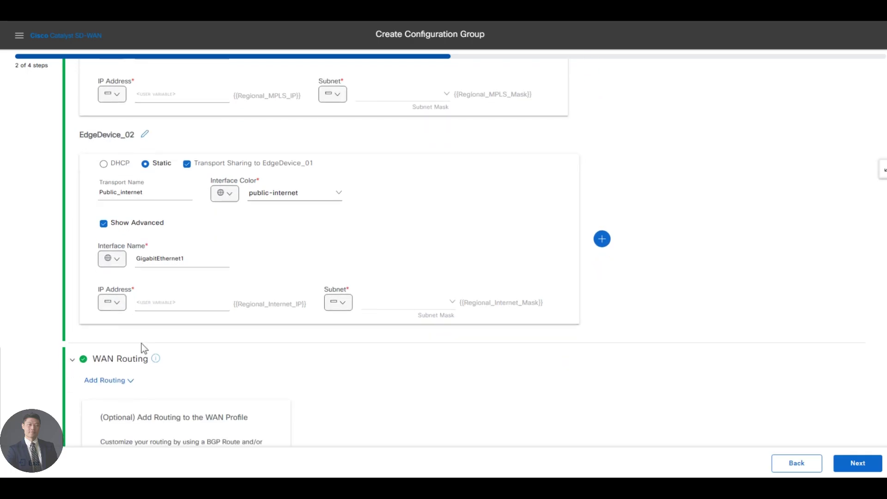
pyautogui.click(94, 280)
pyautogui.click(114, 304)
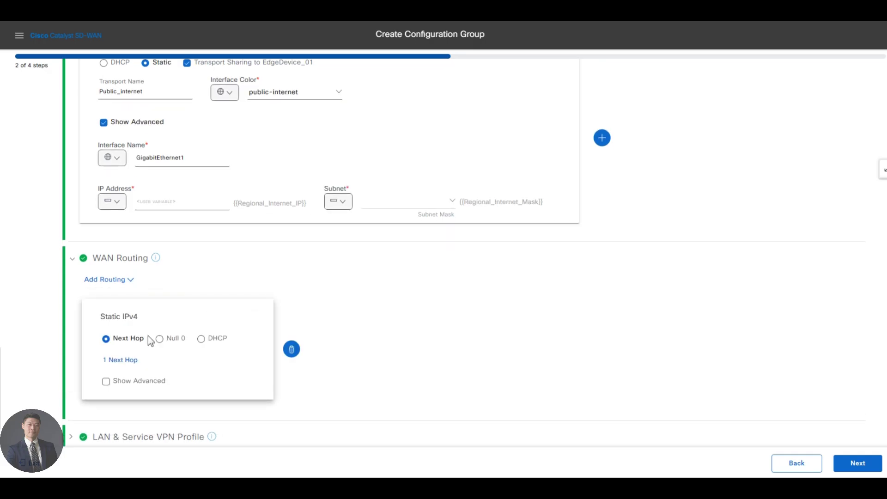
# Make the static route's first next-hop IP address device-specific with the key Regional_mpls_next_hop.
pyautogui.click(119, 360)
pyautogui.click(298, 242)
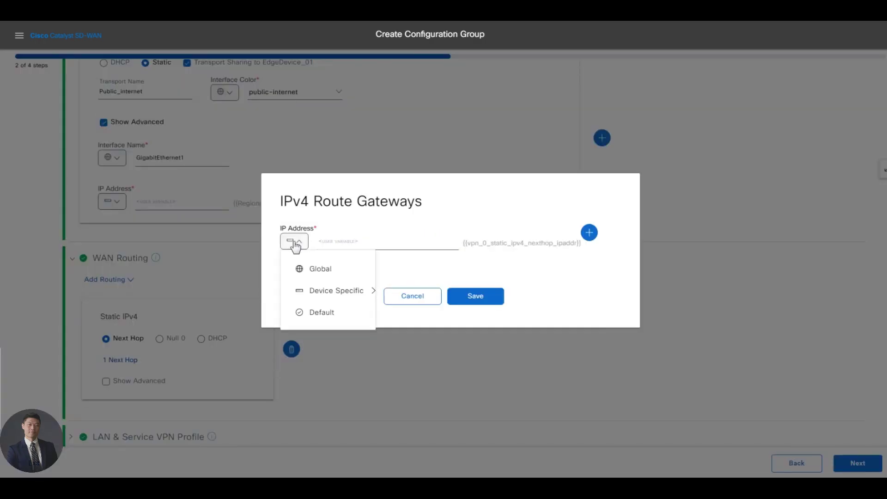
pyautogui.click(761, 240)
pyautogui.click(298, 241)
pyautogui.moveTo(365, 293)
pyautogui.doubleClick(451, 302)
pyautogui.write('Regional_mpls_next_hop')
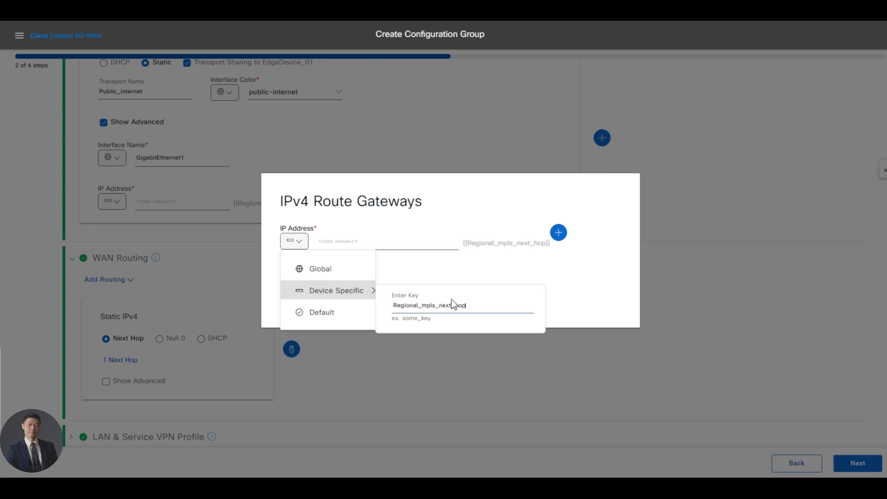
pyautogui.click(522, 273)
# Add a second IPv4 route gateway and copy the variable name Regional_inet_next_hop from the text file in the text editor.
pyautogui.click(557, 232)
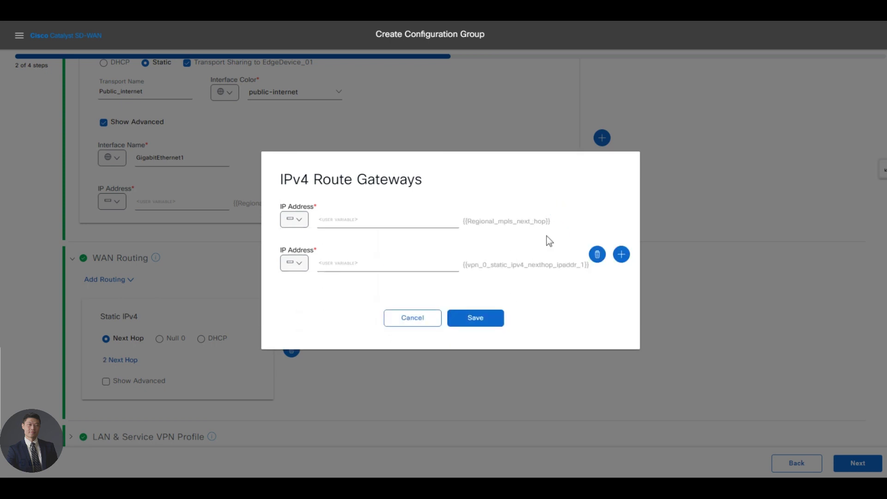
pyautogui.click(300, 264)
pyautogui.click(404, 303)
pyautogui.hotkey('alt', 'Tab')
pyautogui.doubleClick(295, 149)
pyautogui.hotkey('ctrl', 'c')
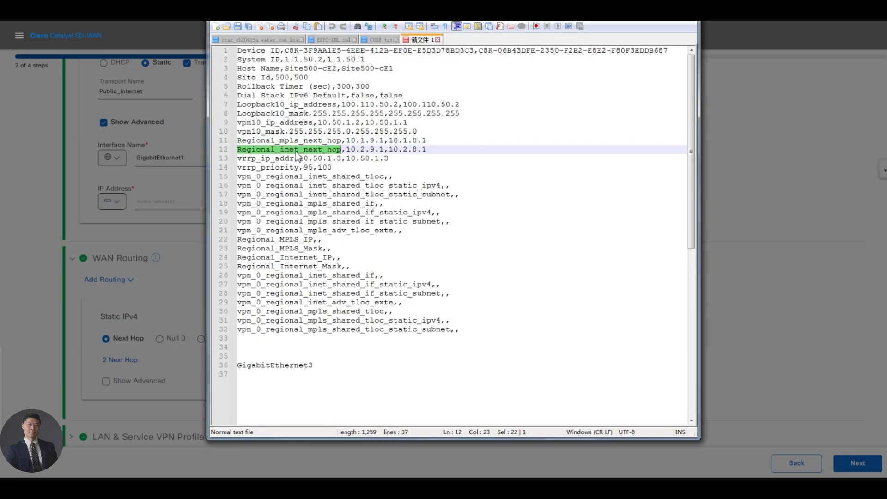
# Back in Cisco Catalyst SD-WAN, give the second gateway the device-specific key Regional_inet_next_hop and save the route gateways.
pyautogui.hotkey('alt', 'Tab')
pyautogui.click(299, 263)
pyautogui.moveTo(326, 312)
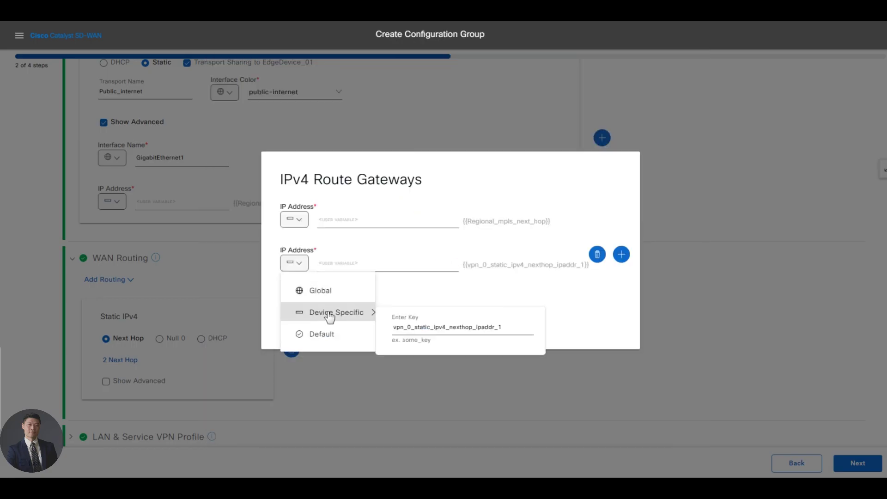
pyautogui.hotkey('ctrl', 'a')
pyautogui.hotkey('ctrl', 'v')
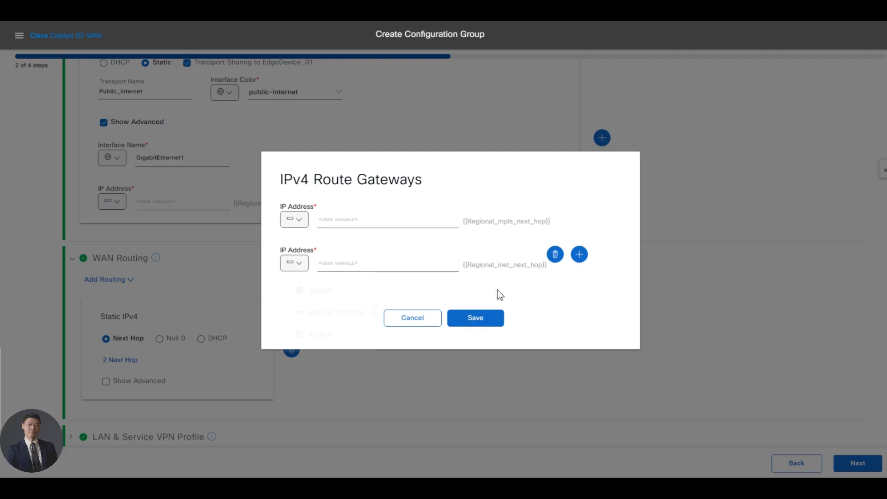
pyautogui.click(471, 319)
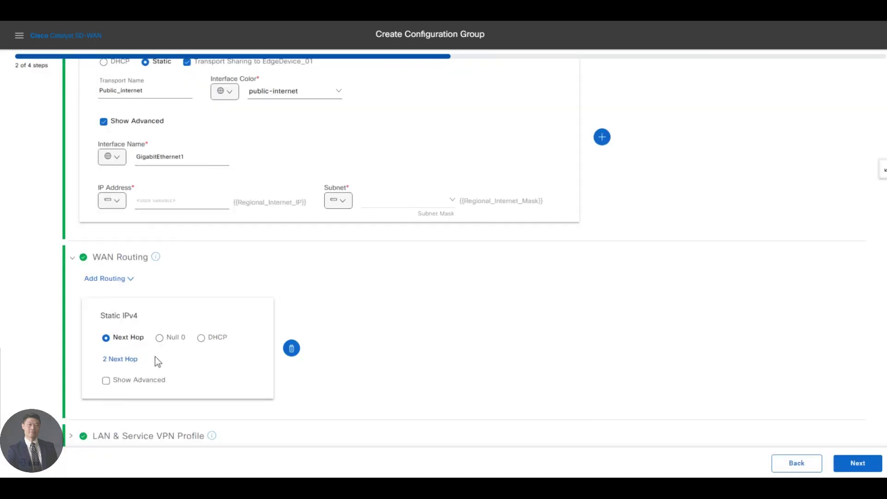
# Show the static IPv4 route's advanced settings and set its network address to the global value 0.0.0.0.
pyautogui.scroll(-1, 155, 356)
pyautogui.click(130, 366)
pyautogui.scroll(-2, 309, 310)
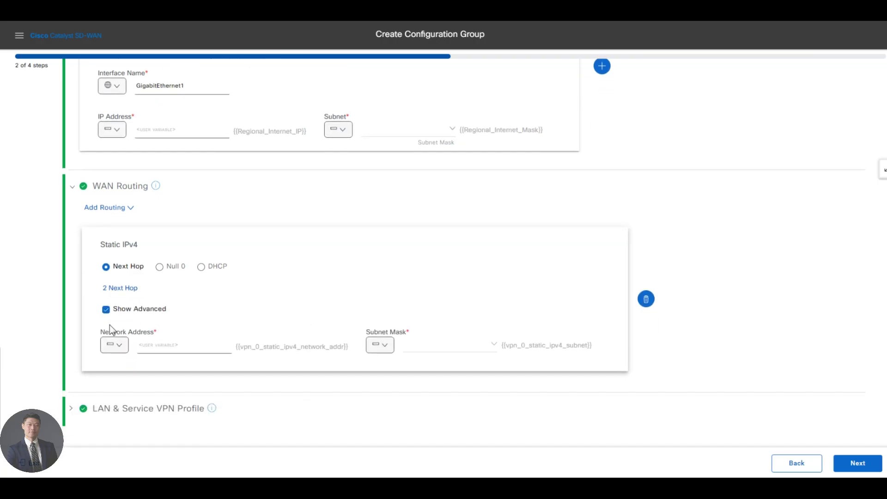
pyautogui.click(121, 346)
pyautogui.click(154, 372)
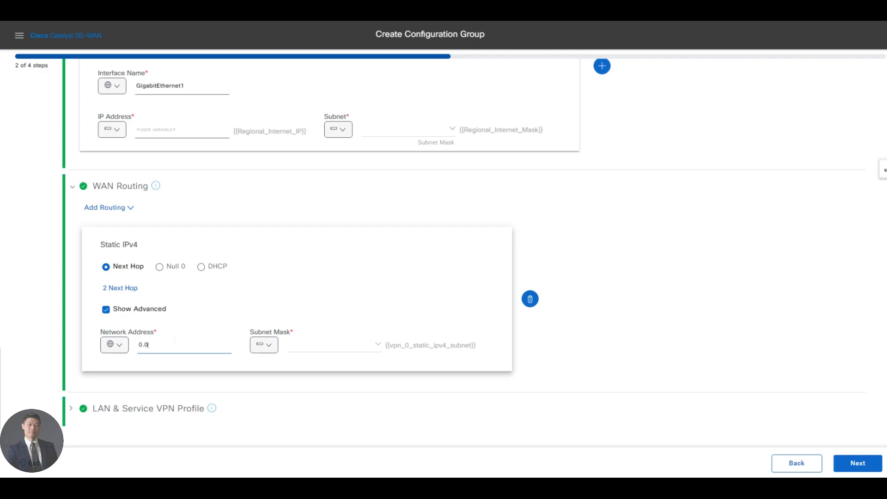
# Set the static IPv4 route's subnet mask to the global value 0.0.0.0.
pyautogui.click(265, 345)
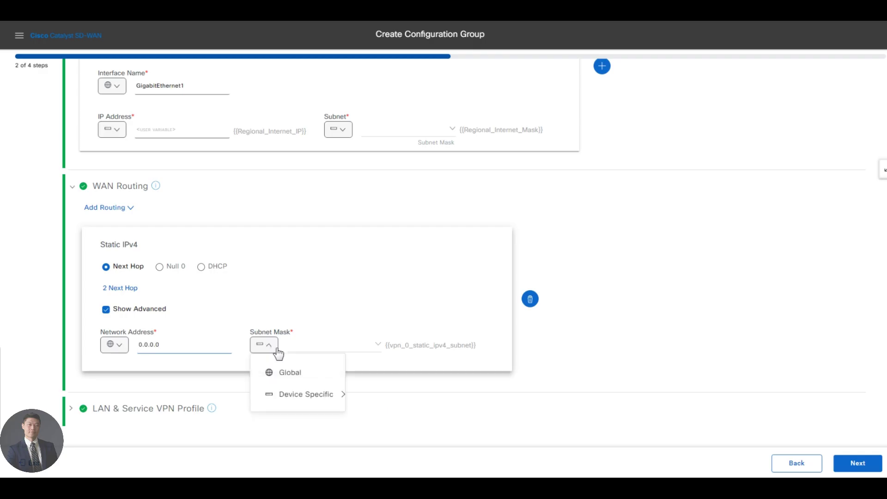
pyautogui.click(304, 381)
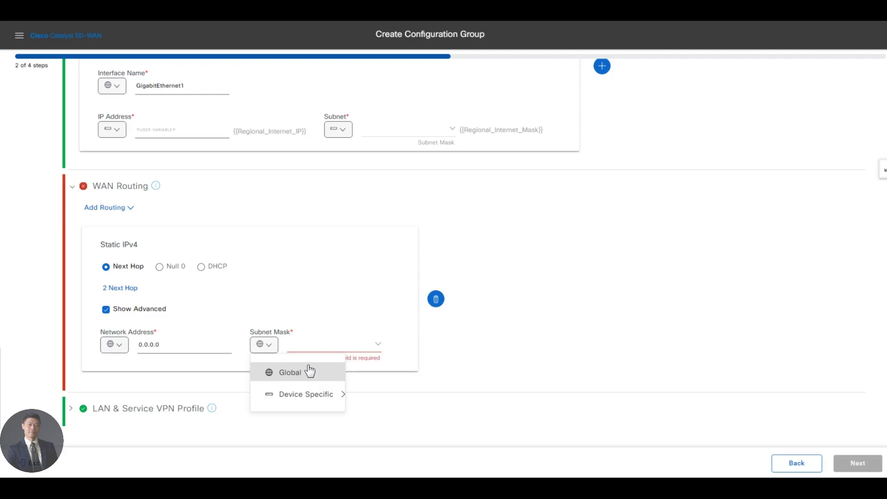
pyautogui.click(379, 346)
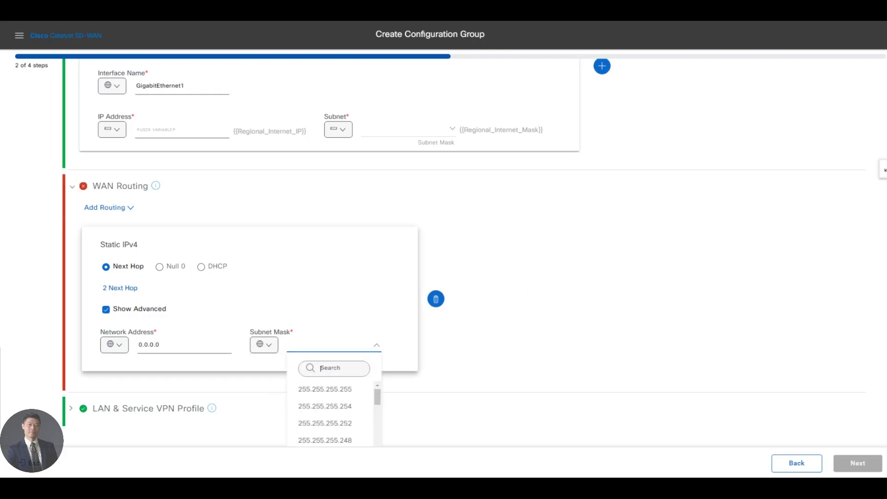
pyautogui.write('0.0.0.0')
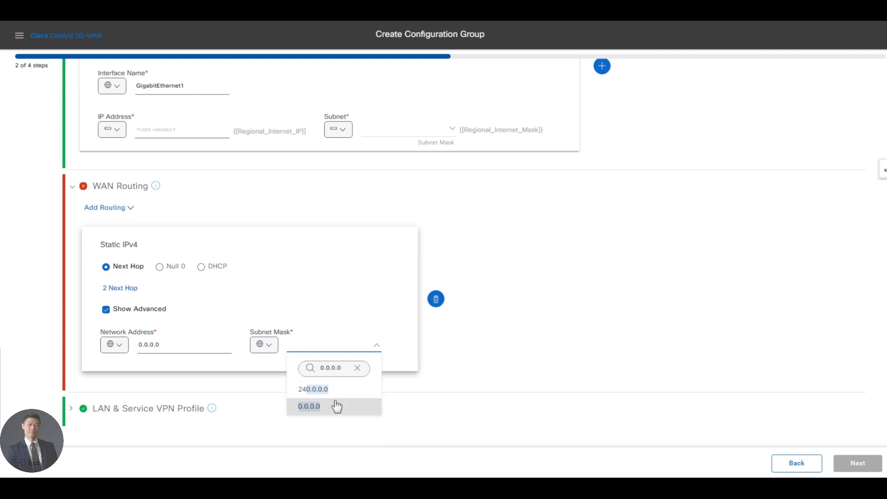
pyautogui.click(337, 406)
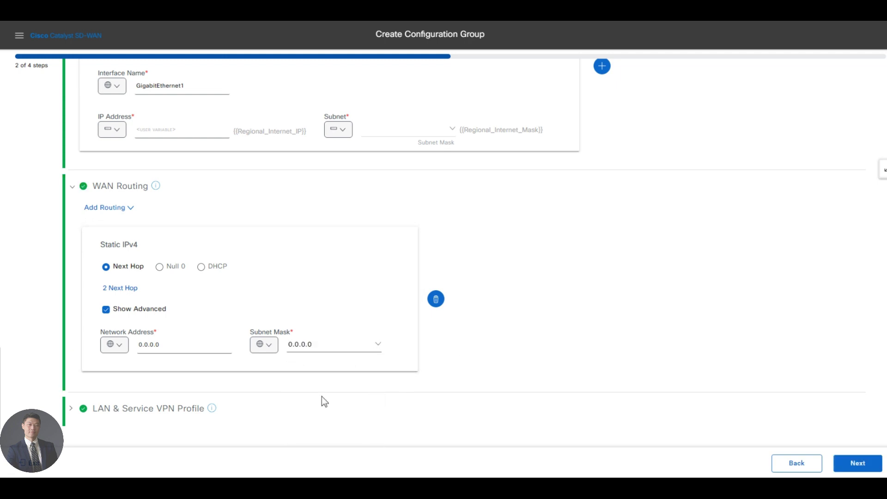
# Expand the LAN & Service VPN Profile section and disable VRRP as redundancy protocol.
pyautogui.click(95, 409)
pyautogui.scroll(-3, 401, 373)
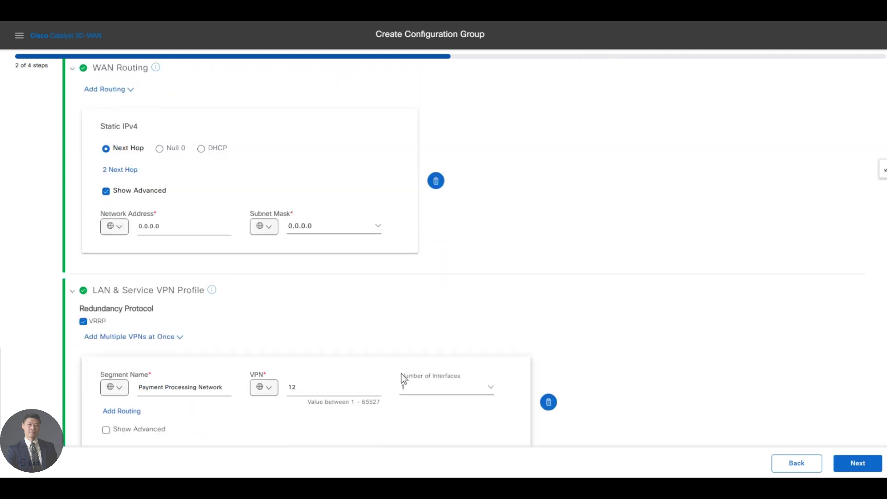
pyautogui.scroll(-4, 401, 374)
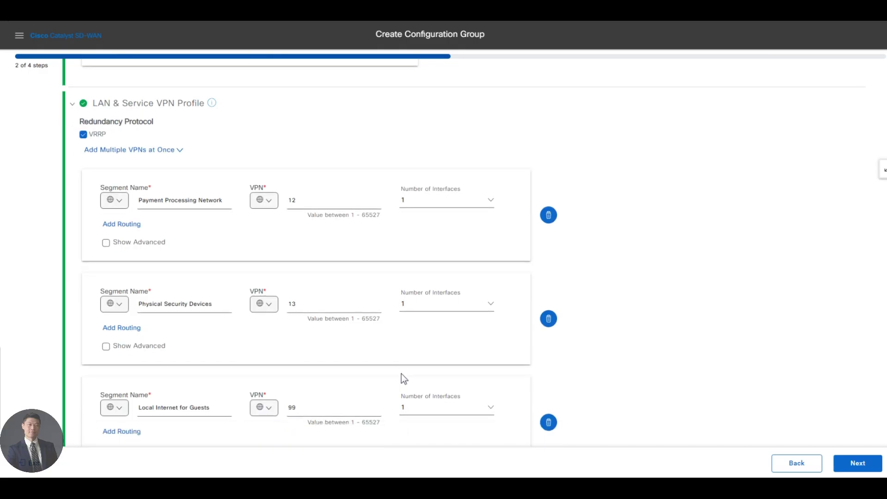
pyautogui.click(86, 134)
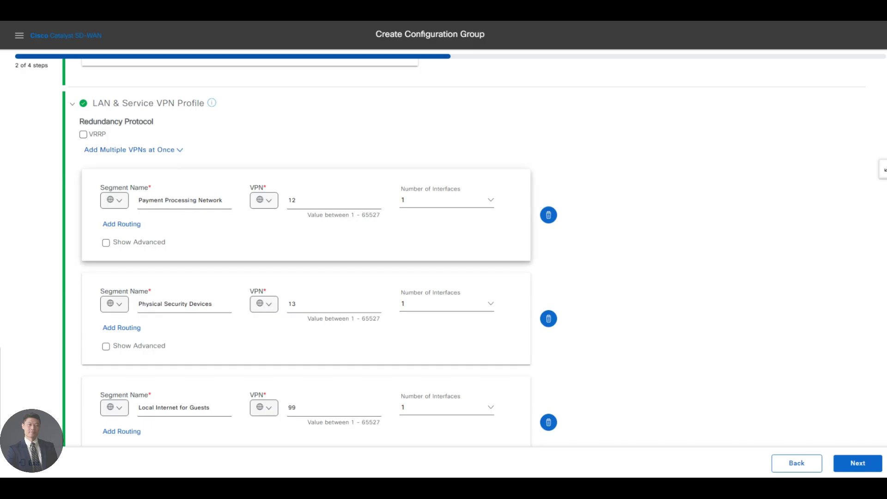
# Delete the Payment Processing Network, Physical Security Devices and Local Internet for Guests VPN segments.
pyautogui.click(549, 215)
pyautogui.click(549, 215)
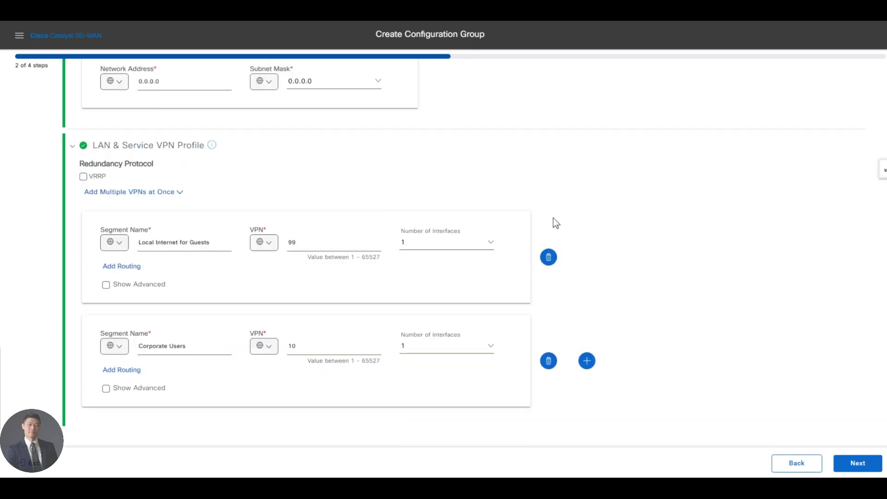
pyautogui.click(549, 257)
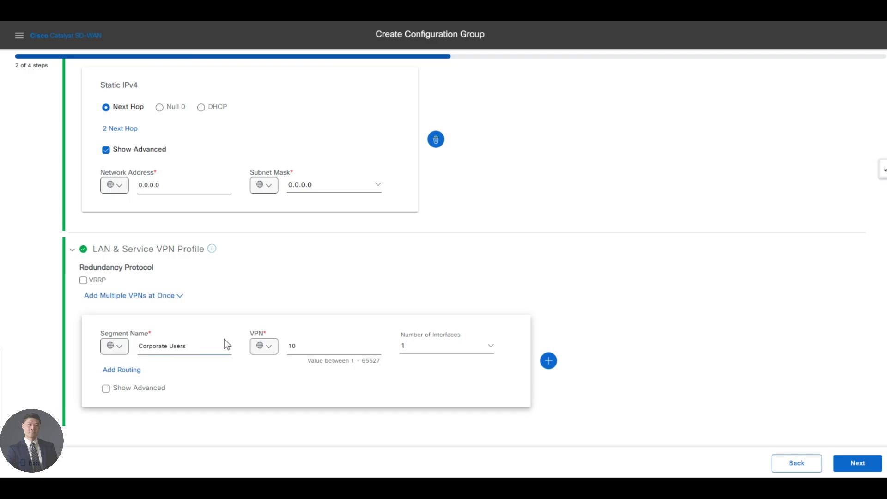
# Rename the VPN 10 segment to Corporate_Users and set its number of interfaces to 2.
pyautogui.press('BackSpace')
pyautogui.write('_')
pyautogui.click(432, 348)
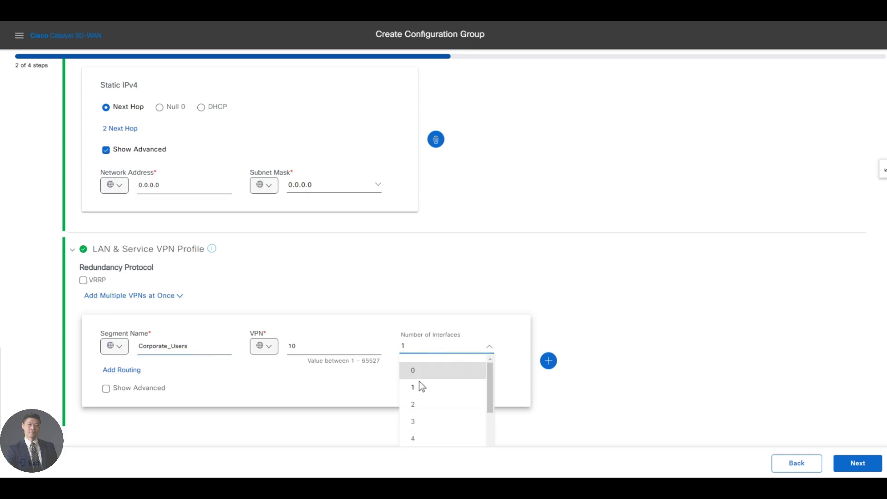
pyautogui.click(419, 405)
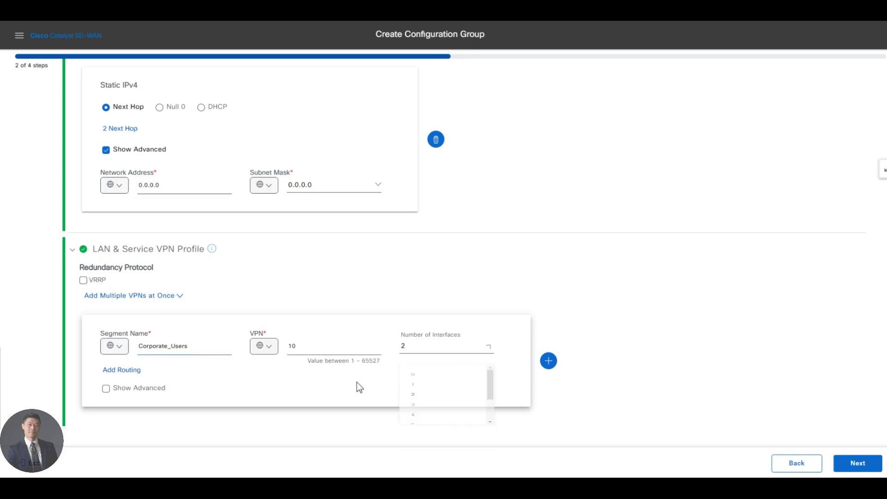
# Show the Corporate_Users segment's advanced settings and set the first interface's name to the global value GigabitEthernet3.
pyautogui.click(113, 388)
pyautogui.scroll(-4, 323, 360)
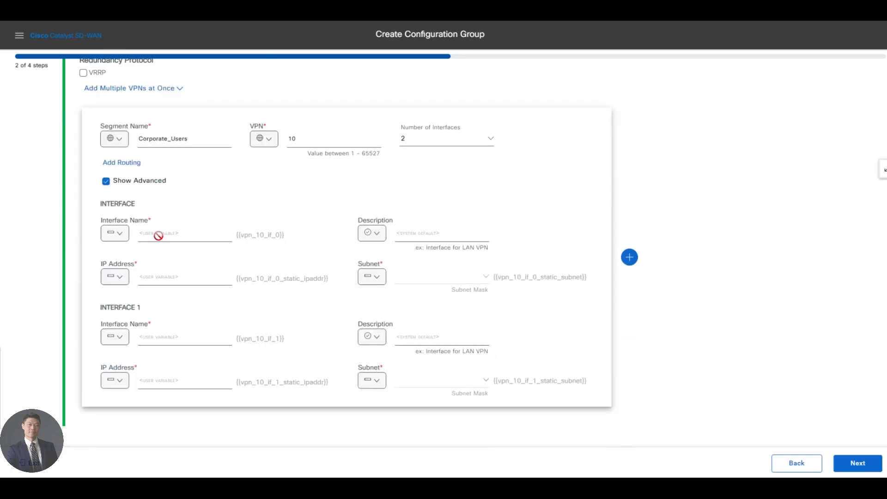
pyautogui.click(118, 235)
pyautogui.click(133, 262)
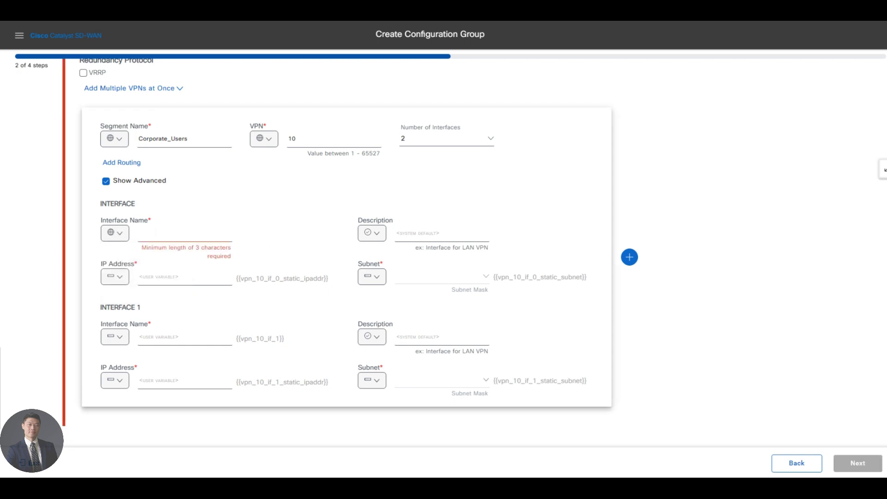
pyautogui.write('Regional_inet_next_hop')
pyautogui.hotkey('ctrl', 'a')
pyautogui.press('BackSpace')
pyautogui.hotkey('alt', 'Tab')
pyautogui.moveTo(314, 365); pyautogui.dragTo(233, 366)
pyautogui.hotkey('ctrl', 'c')
pyautogui.hotkey('alt', 'Tab')
pyautogui.hotkey('ctrl', 'v')
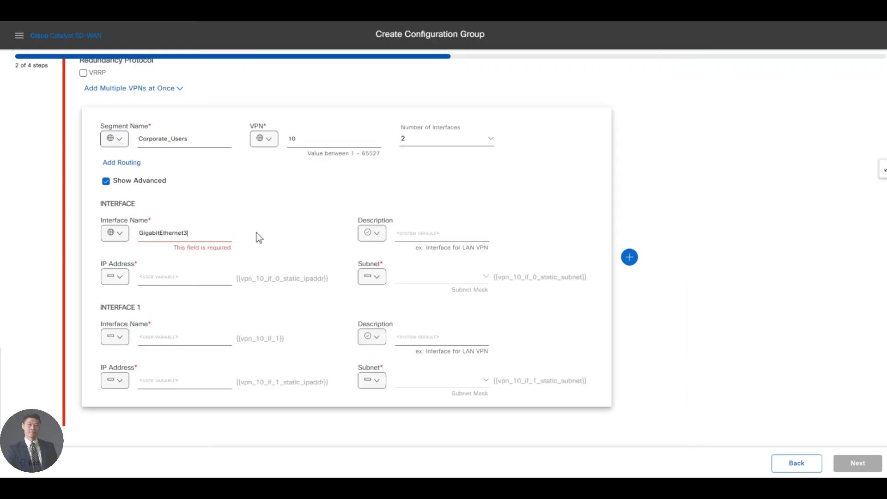
# Set the GigabitEthernet3 interface's description to the global value Corporate.
pyautogui.click(383, 234)
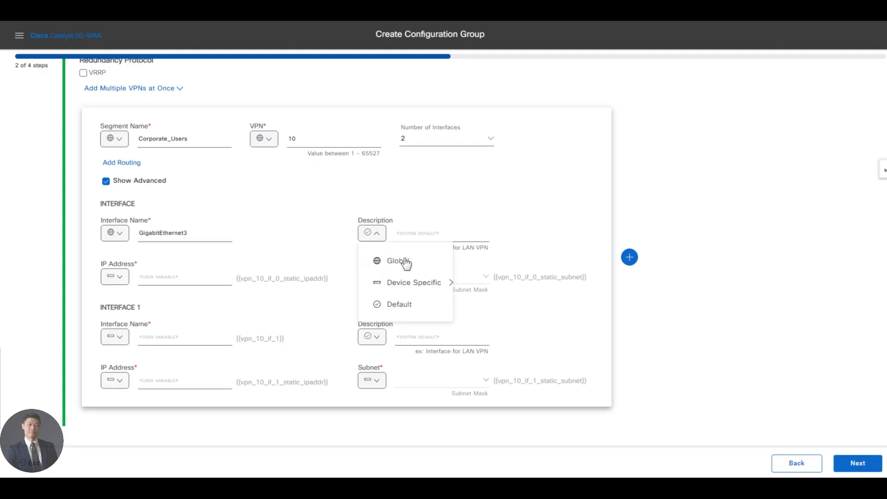
pyautogui.click(404, 262)
pyautogui.click(416, 234)
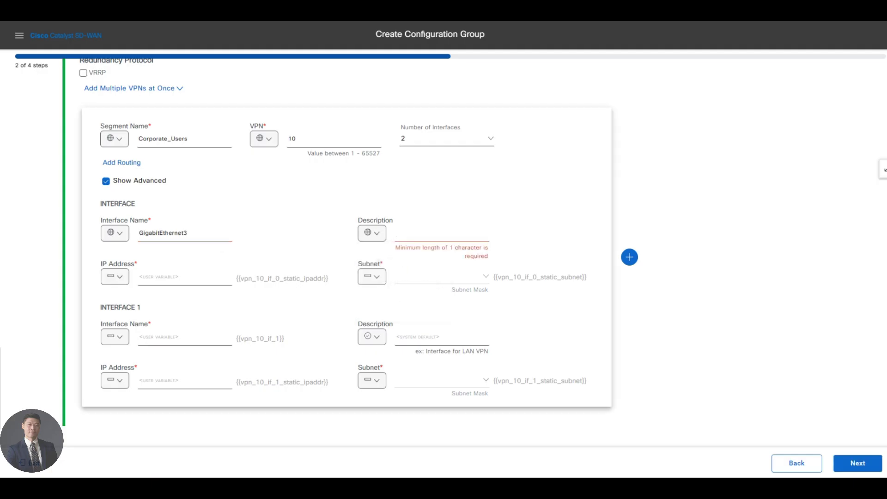
pyautogui.write('Corporate')
# Make the first interface's IP address device-specific with the key vpn10_ip_address, copied from the variables text file.
pyautogui.click(121, 278)
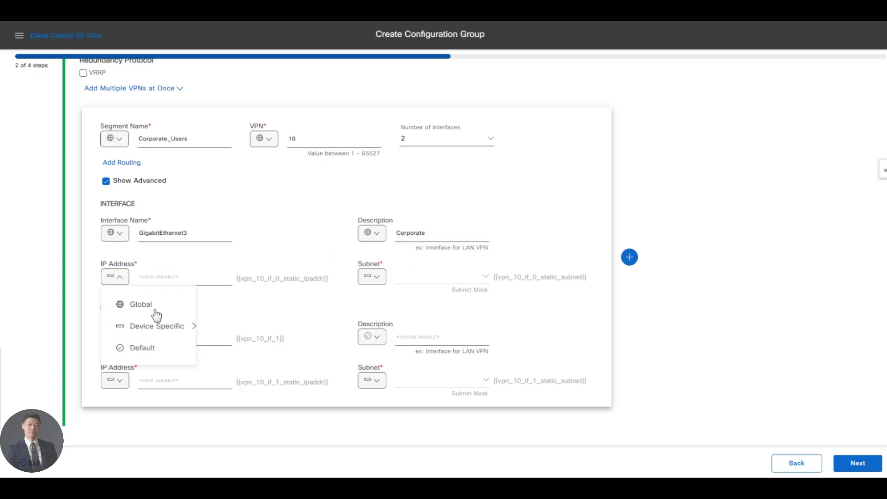
pyautogui.hotkey('alt', 'Tab')
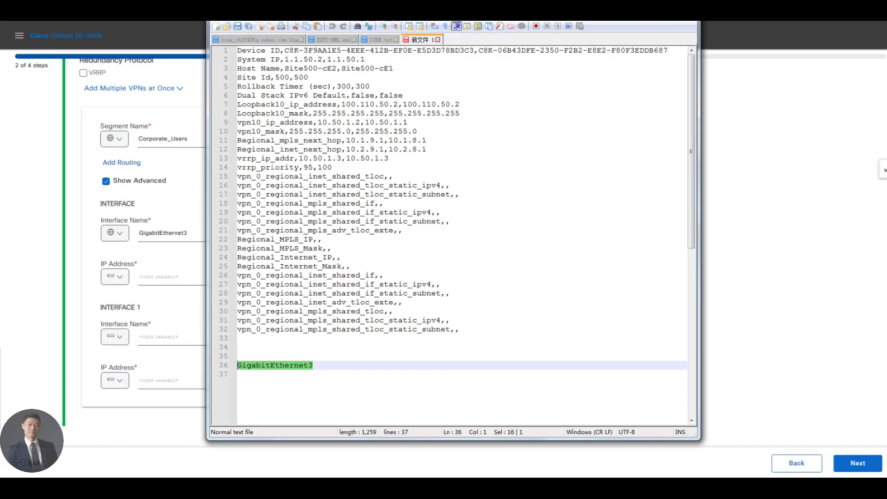
pyautogui.click(262, 123)
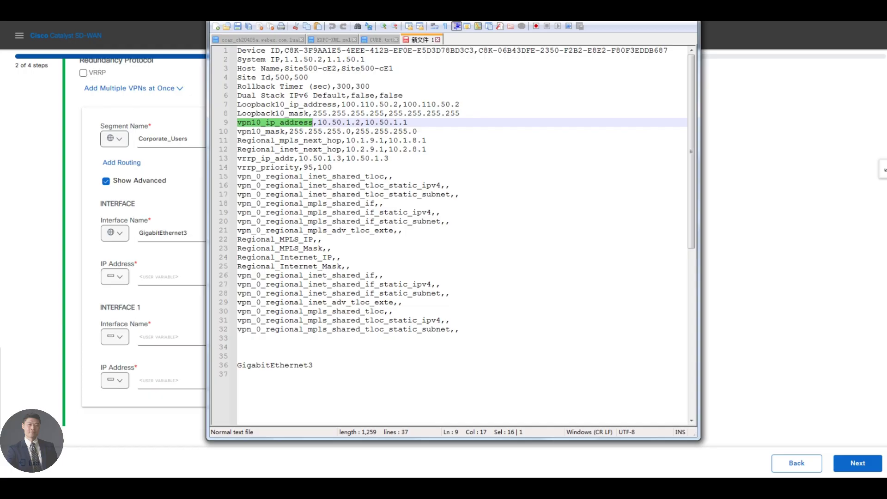
pyautogui.hotkey('alt', 'Tab')
pyautogui.click(121, 279)
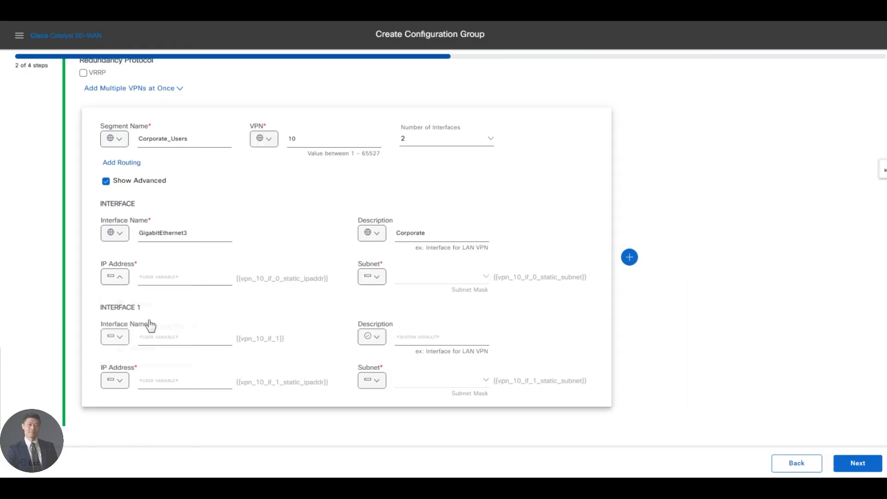
pyautogui.click(121, 279)
pyautogui.moveTo(155, 331)
pyautogui.hotkey('ctrl', 'a')
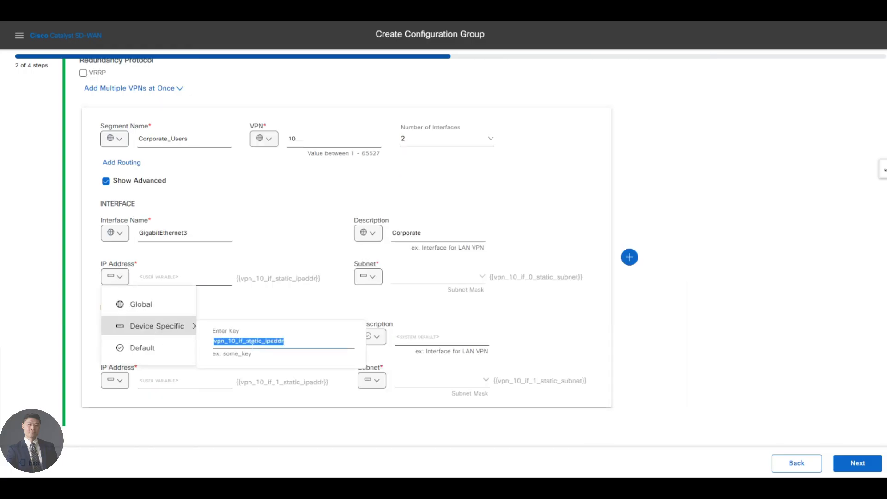
pyautogui.hotkey('ctrl', 'v')
pyautogui.press('Return')
# Make the first interface's subnet device-specific with the key vpn10_mask, copied from the variables text file.
pyautogui.hotkey('alt', 'Tab')
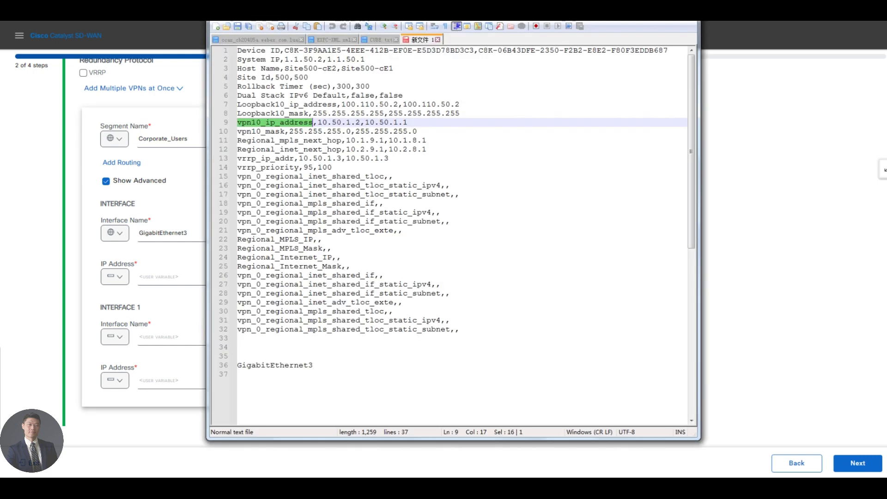
pyautogui.doubleClick(265, 132)
pyautogui.hotkey('alt', 'Tab')
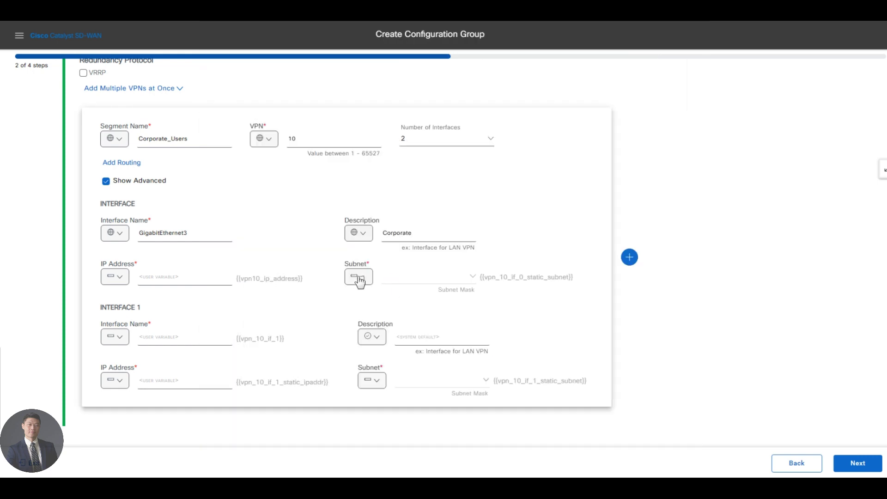
pyautogui.click(357, 277)
pyautogui.moveTo(398, 325)
pyautogui.hotkey('ctrl', 'a')
pyautogui.hotkey('ctrl', 'v')
pyautogui.press('Return')
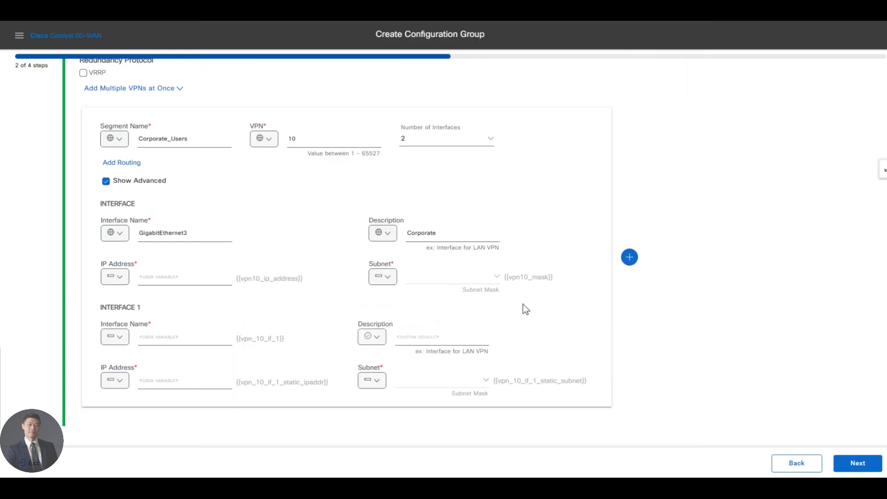
# Set the device-specific key of Interface 1's name to Loopback10.
pyautogui.click(114, 338)
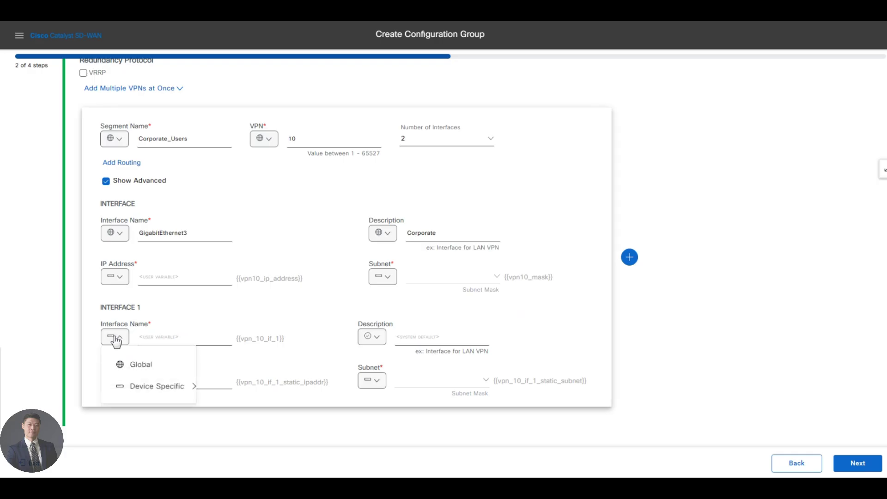
pyautogui.moveTo(164, 387)
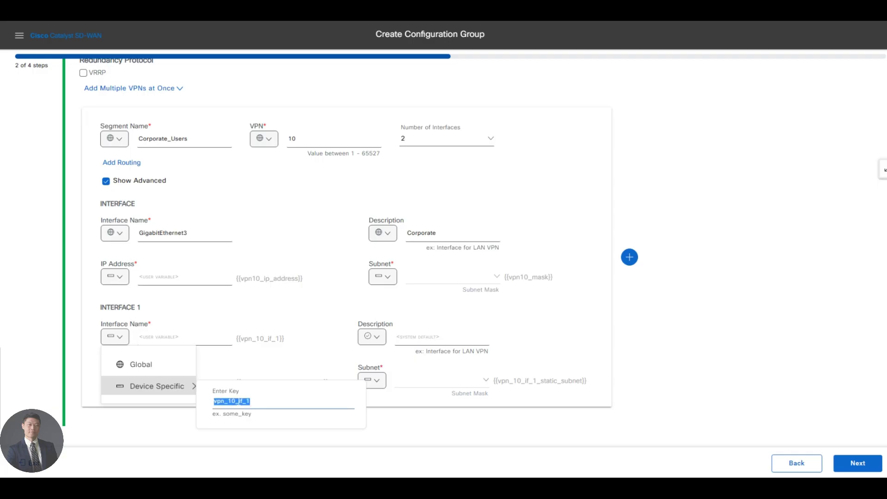
pyautogui.write('Loopback10')
pyautogui.press('Return')
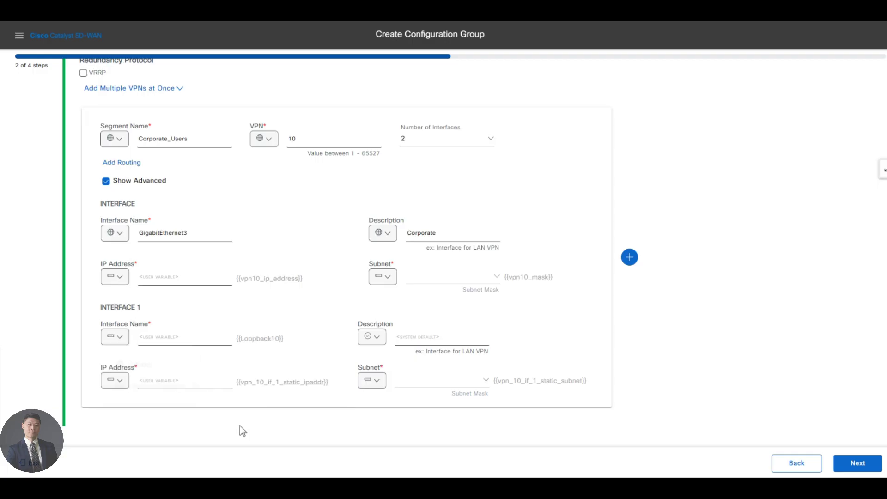
# Set Interface 1's description to the global value Corporate Loopback.
pyautogui.click(376, 337)
pyautogui.click(383, 365)
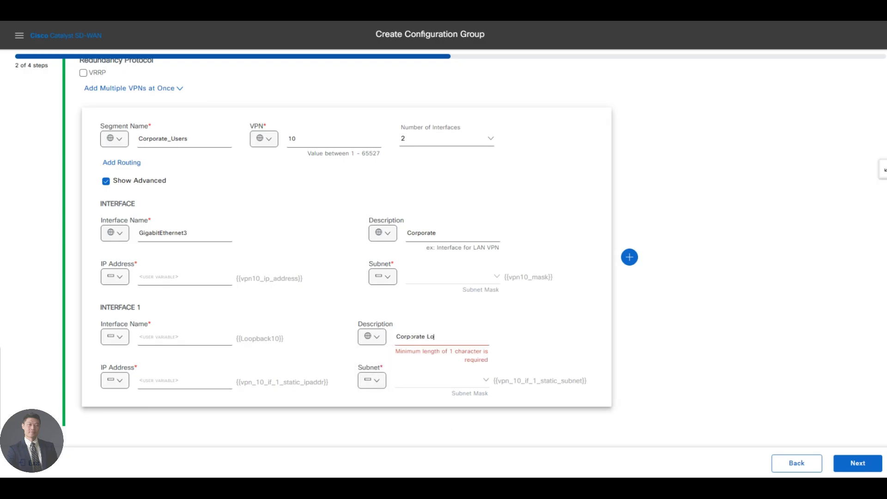
pyautogui.write('Corporate Loopback')
# Make Interface 1's IP address device-specific with the key Loopback10_ip_address, copied from the variables text file.
pyautogui.hotkey('alt', 'Tab')
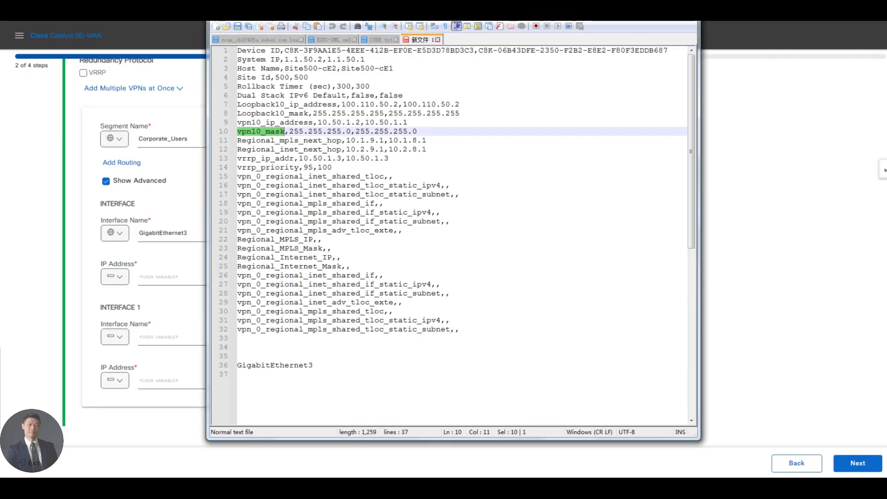
pyautogui.doubleClick(270, 105)
pyautogui.hotkey('ctrl', 'c')
pyautogui.hotkey('alt', 'Tab')
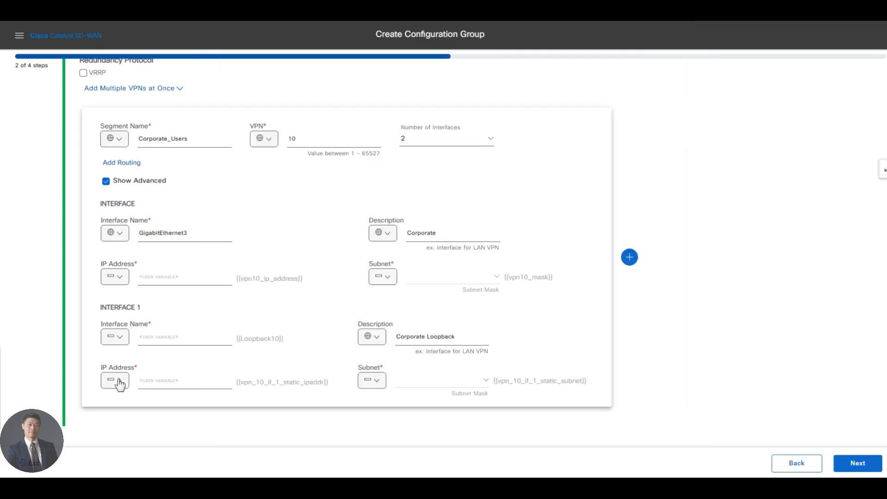
pyautogui.click(115, 381)
pyautogui.click(115, 383)
pyautogui.click(116, 383)
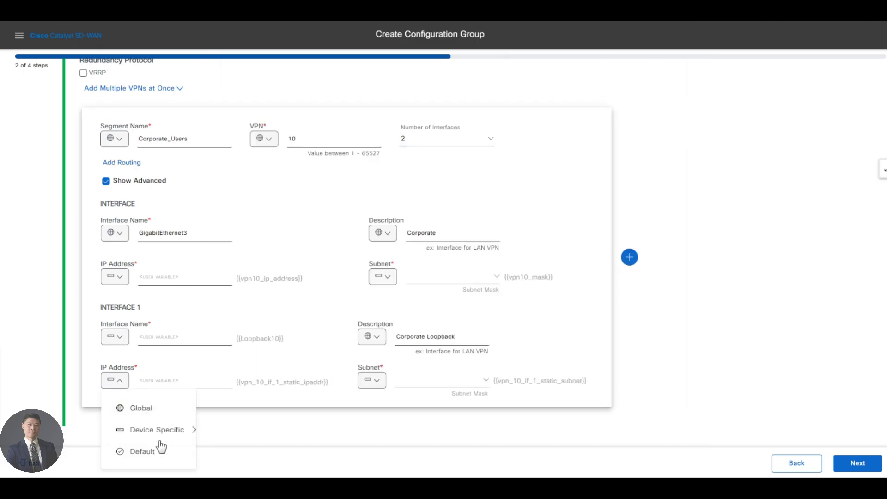
pyautogui.moveTo(172, 433)
pyautogui.hotkey('ctrl', 'a')
pyautogui.hotkey('ctrl', 'v')
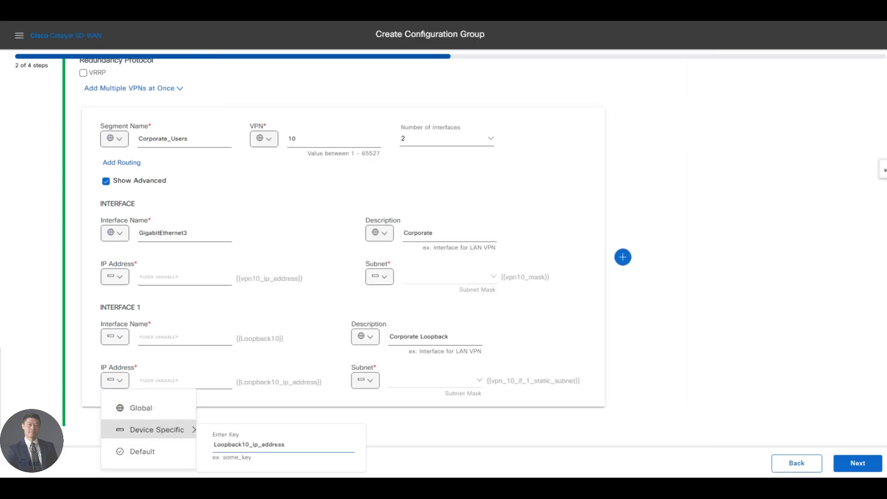
pyautogui.click(410, 443)
# Make Interface 1's subnet device-specific with the key Loopback10_mask, copied from the variables text file.
pyautogui.hotkey('alt', 'Tab')
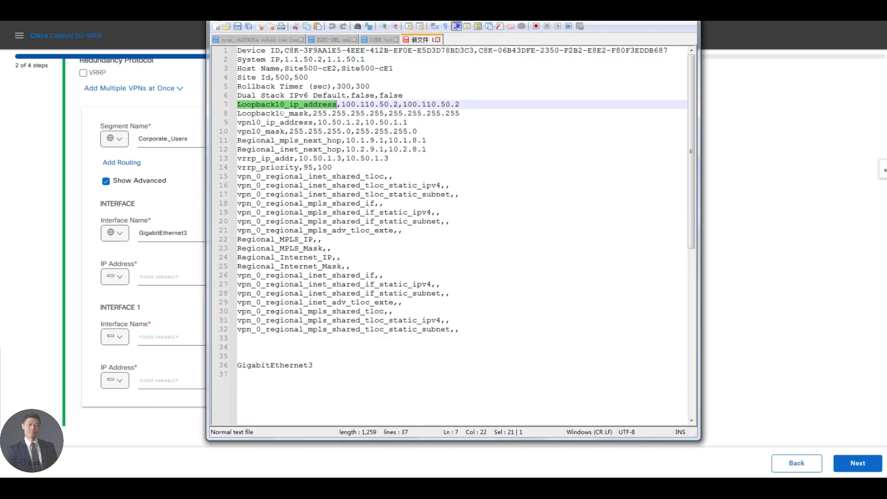
pyautogui.doubleClick(272, 113)
pyautogui.hotkey('ctrl', 'c')
pyautogui.hotkey('alt', 'Tab')
pyautogui.click(365, 380)
pyautogui.moveTo(436, 439)
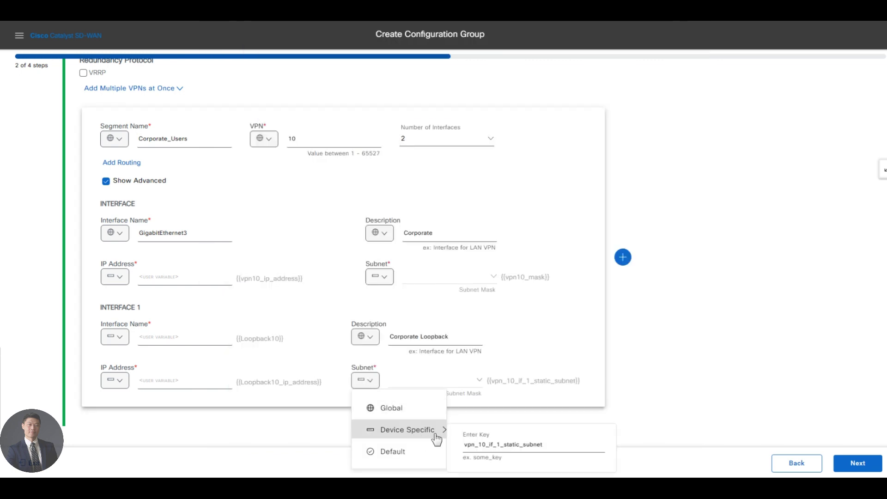
pyautogui.hotkey('ctrl', 'a')
pyautogui.hotkey('ctrl', 'v')
pyautogui.click(599, 419)
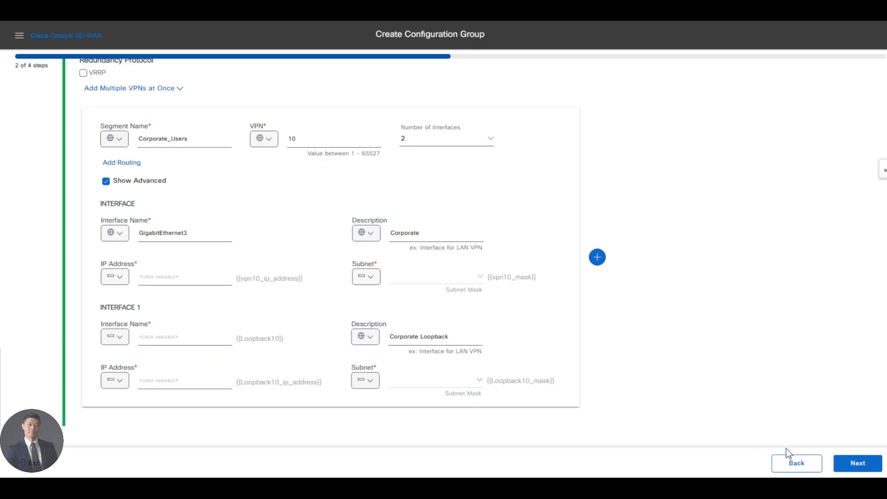
# Skip the additional features and try to create the configuration group West_Coast_BR1_Tloc_Ext.
pyautogui.click(854, 464)
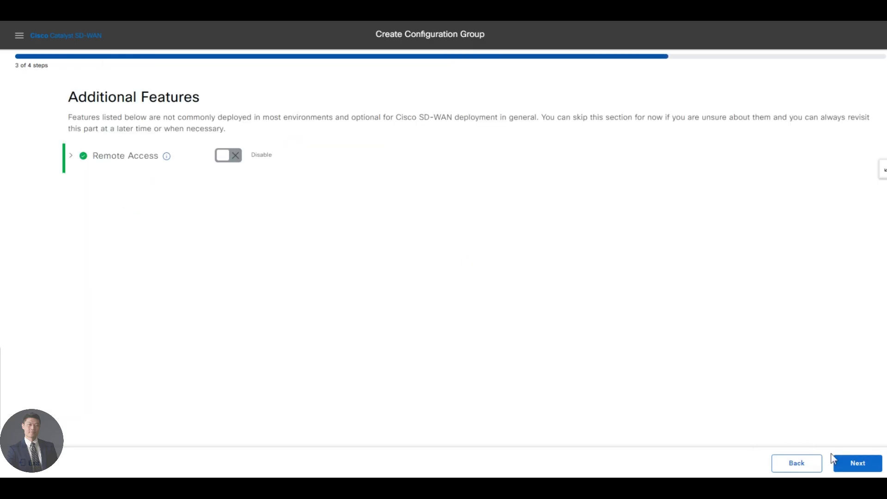
pyautogui.click(855, 464)
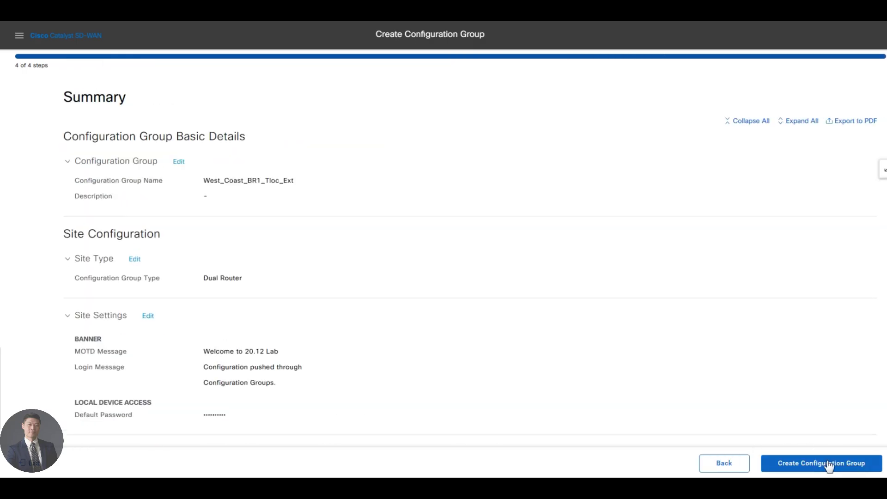
pyautogui.click(828, 465)
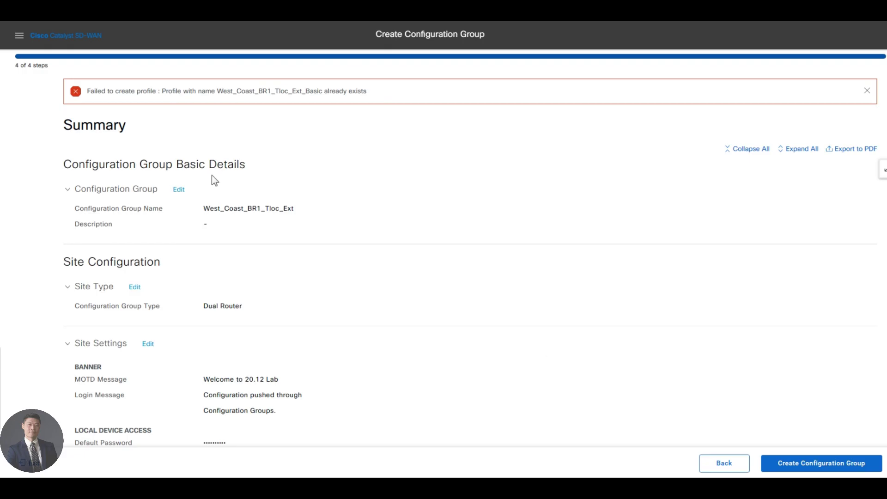
# Rename the configuration group to West_Coast_BR1_Tloc_Ext1 and create it with the remaining settings as they are.
pyautogui.click(178, 189)
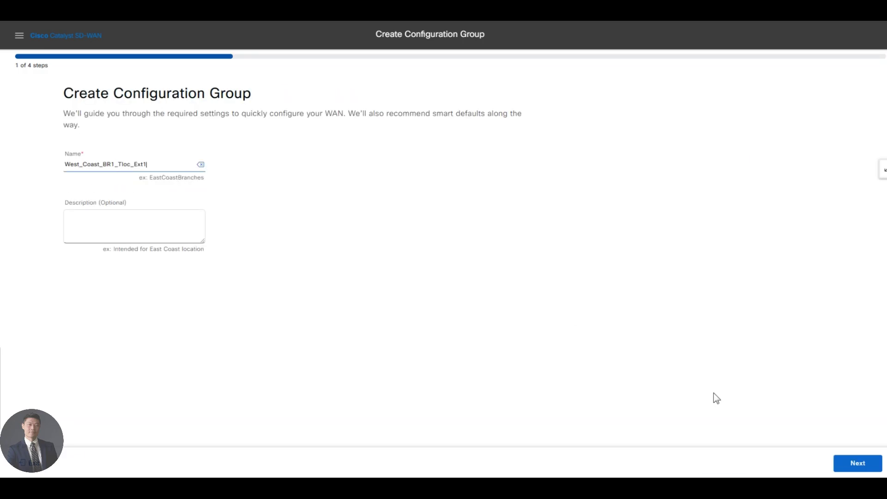
pyautogui.click(849, 460)
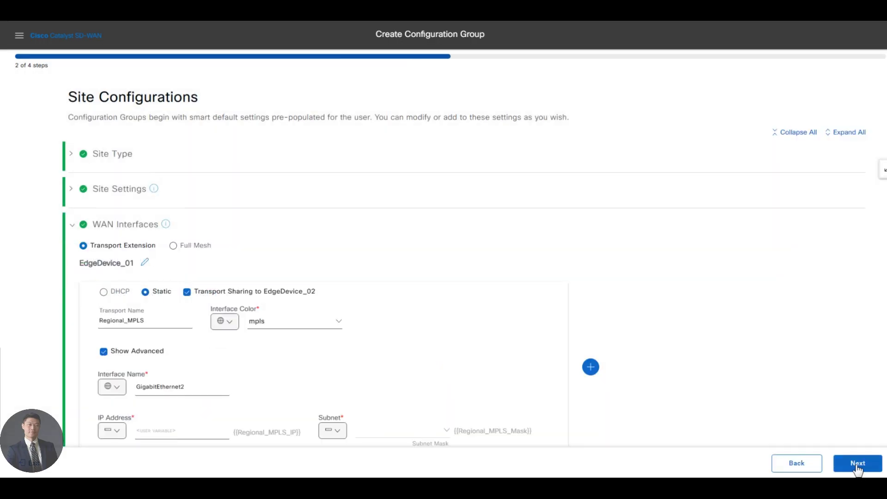
pyautogui.click(857, 467)
pyautogui.click(857, 467)
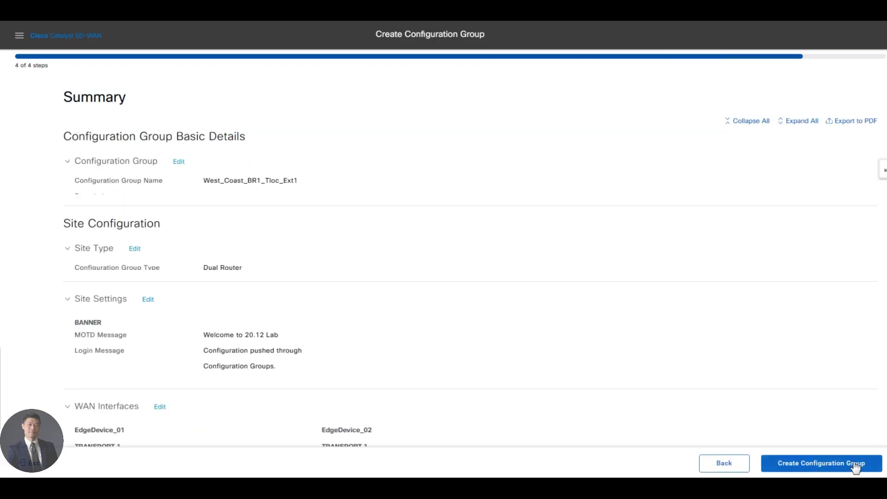
pyautogui.click(854, 465)
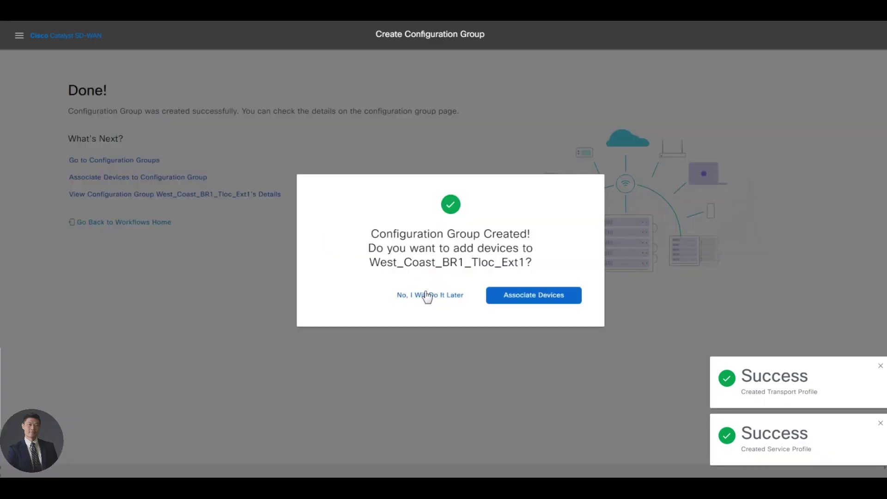
# Postpone associating devices and open West_Coast_BR1_Tloc_Ext1 for editing from the list of configuration groups.
pyautogui.click(425, 295)
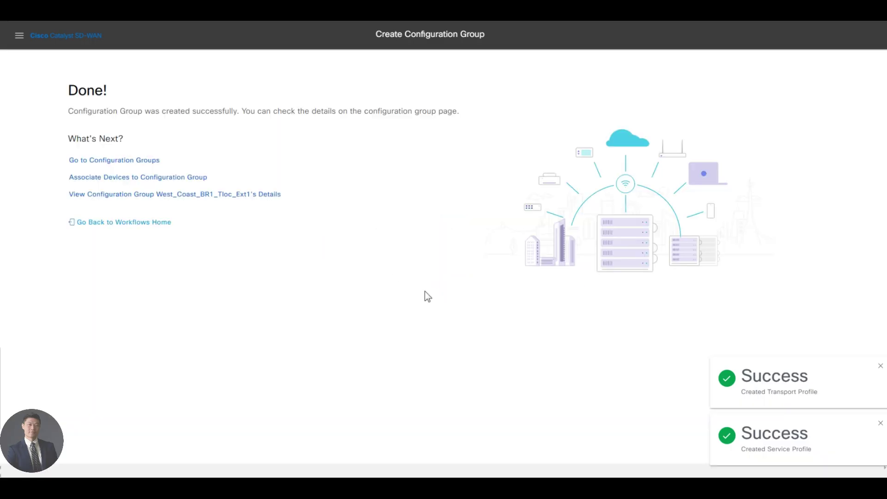
pyautogui.click(126, 161)
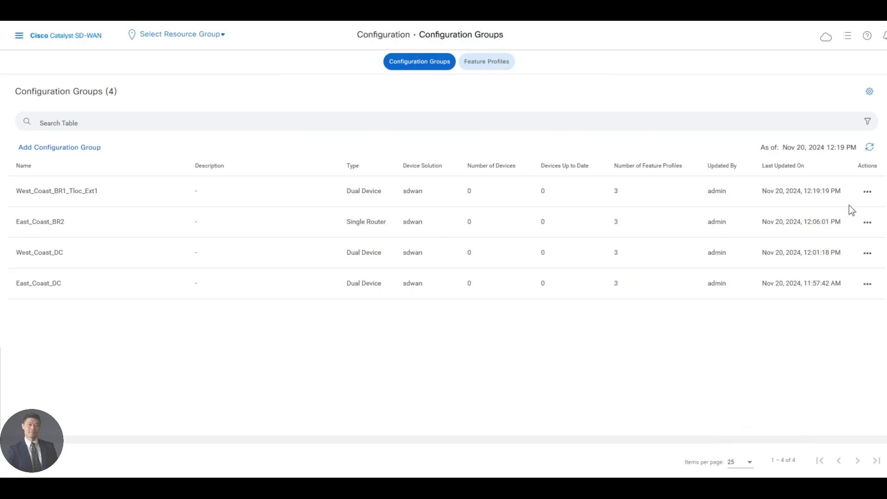
pyautogui.click(866, 191)
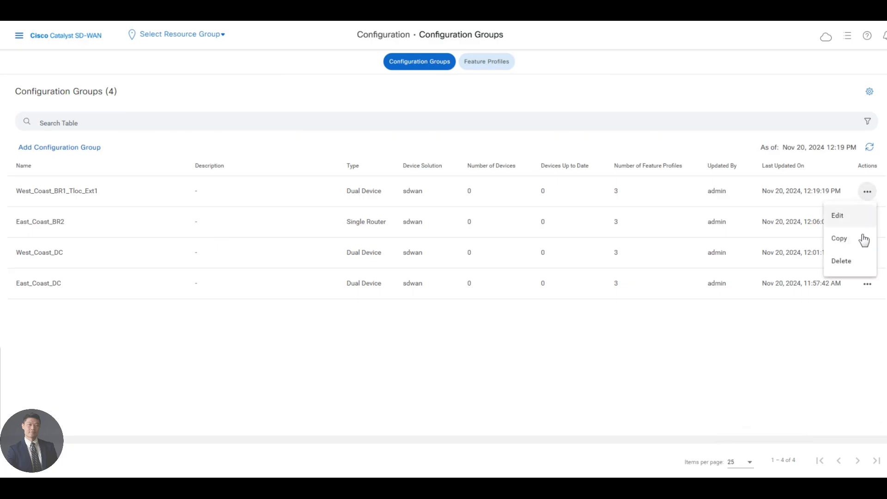
pyautogui.click(837, 217)
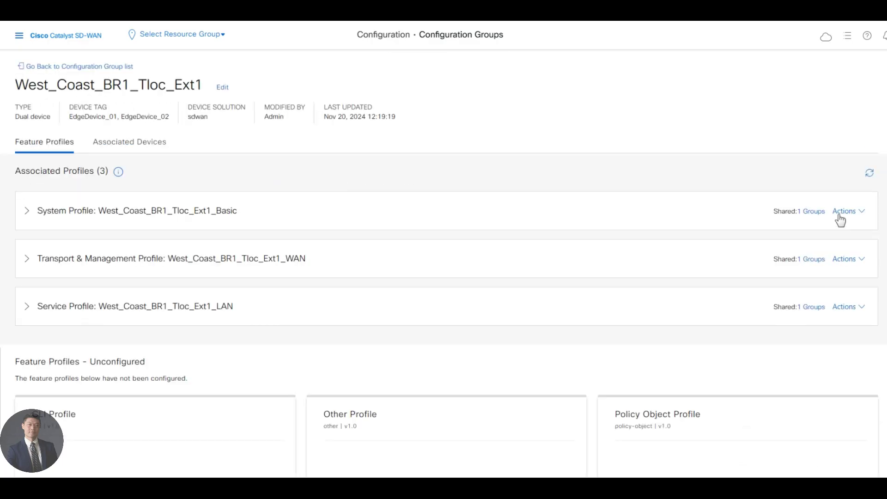
pyautogui.click(240, 261)
pyautogui.scroll(-2, 408, 297)
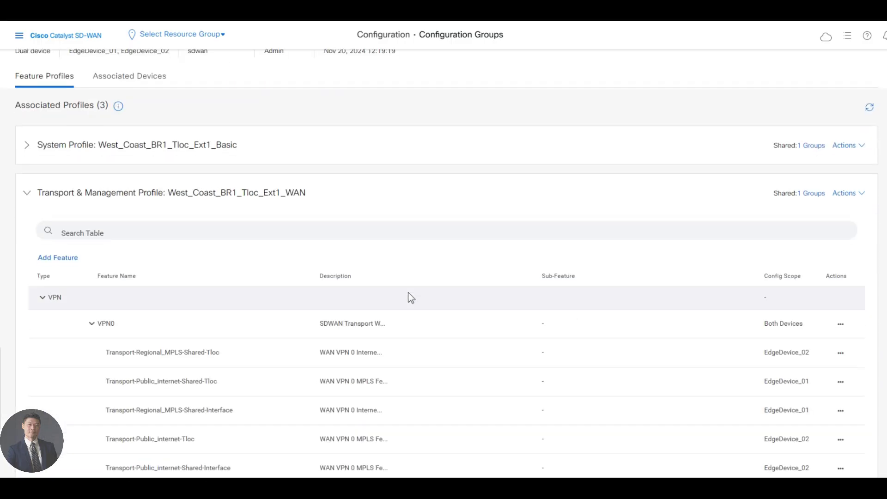
pyautogui.click(79, 181)
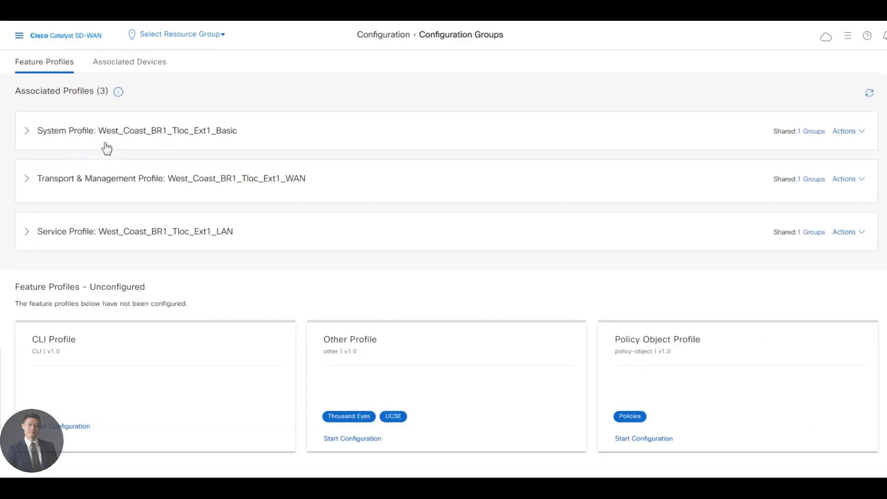
pyautogui.click(104, 145)
pyautogui.click(105, 145)
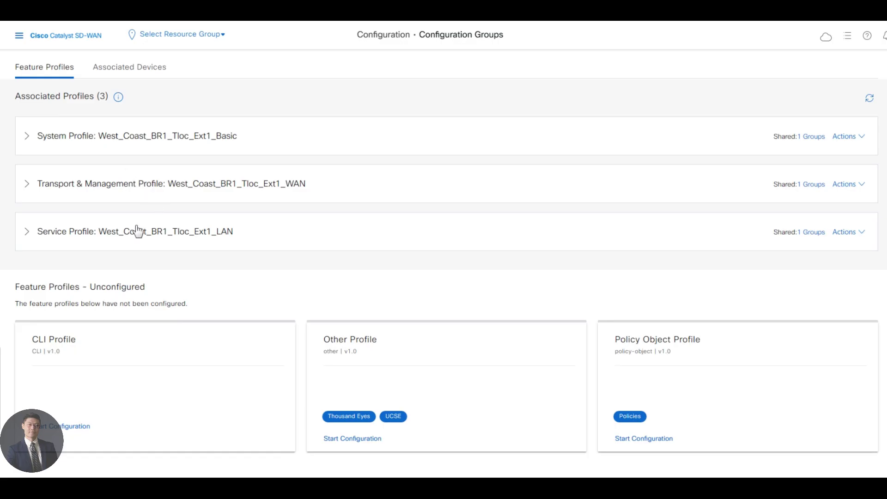
# Add a host mapping of vbond-test-drive to 10.2.1.6 in the transport profile's VPN0 and save it on both devices.
pyautogui.click(116, 195)
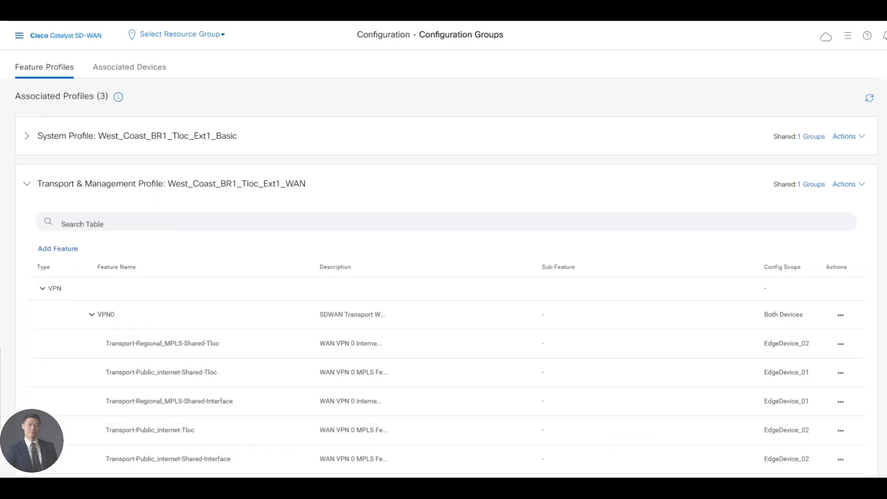
pyautogui.scroll(-2, 448, 362)
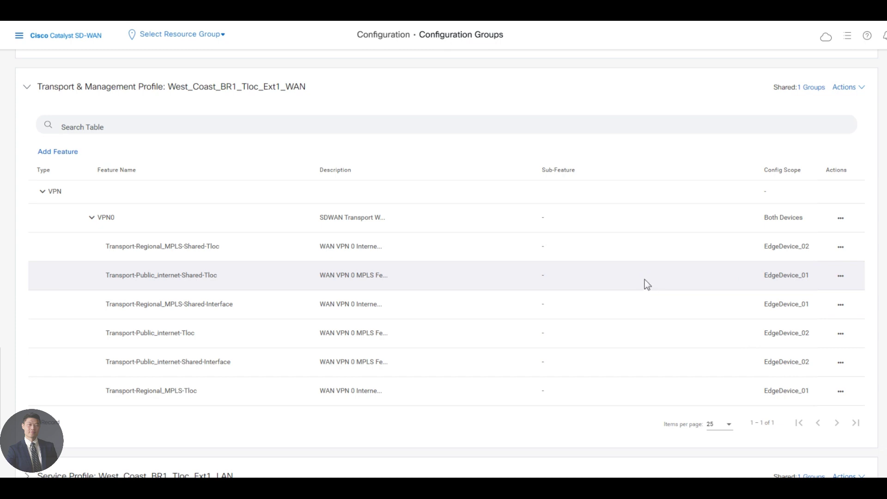
pyautogui.click(841, 218)
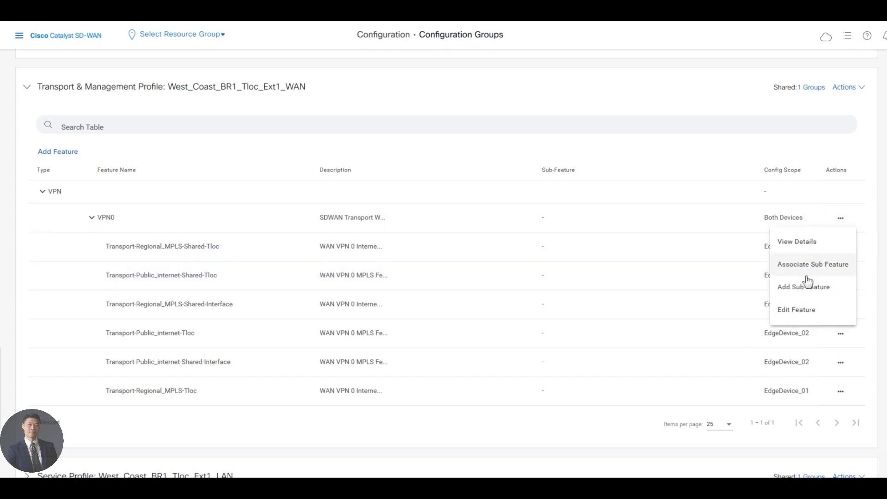
pyautogui.click(797, 314)
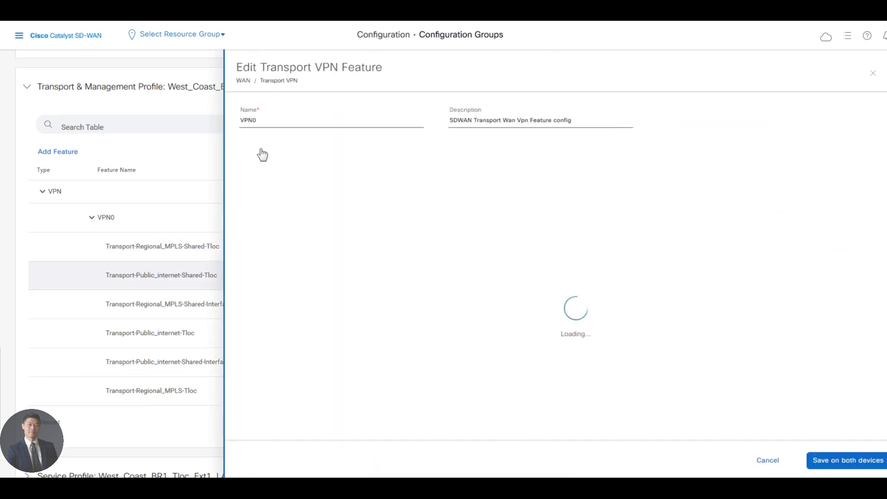
pyautogui.click(388, 155)
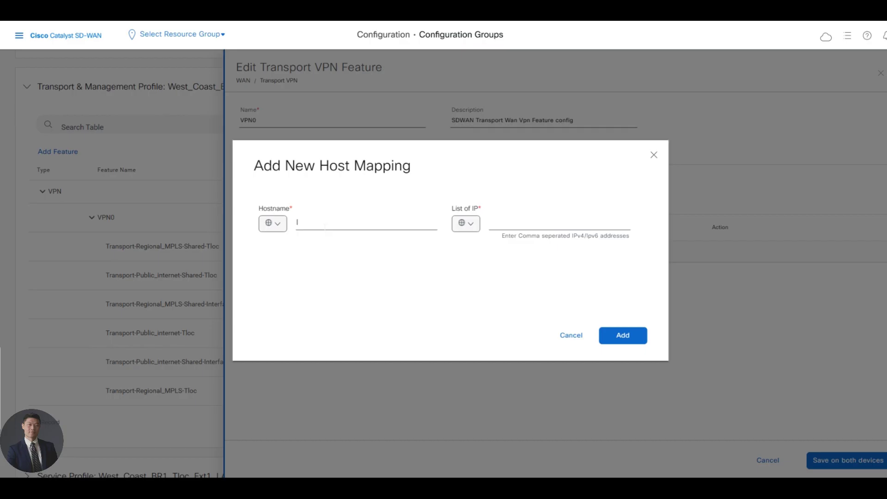
pyautogui.write('vbond')
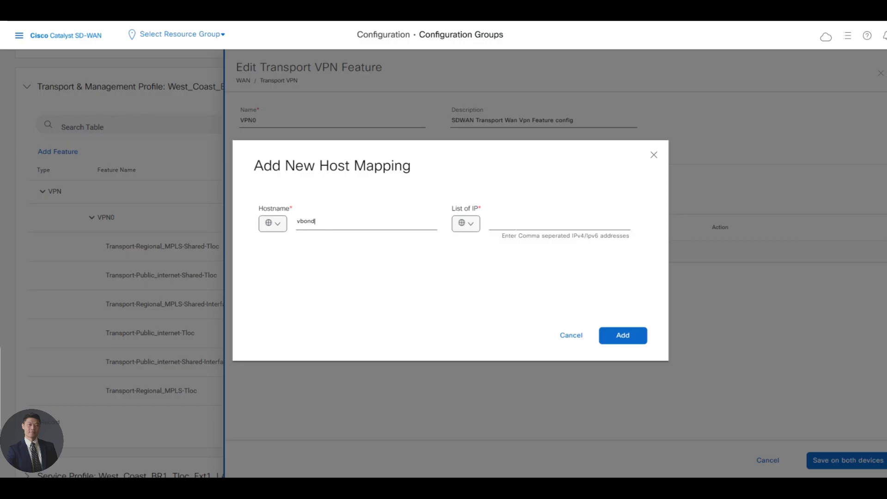
pyautogui.write('-test-drive')
pyautogui.click(623, 335)
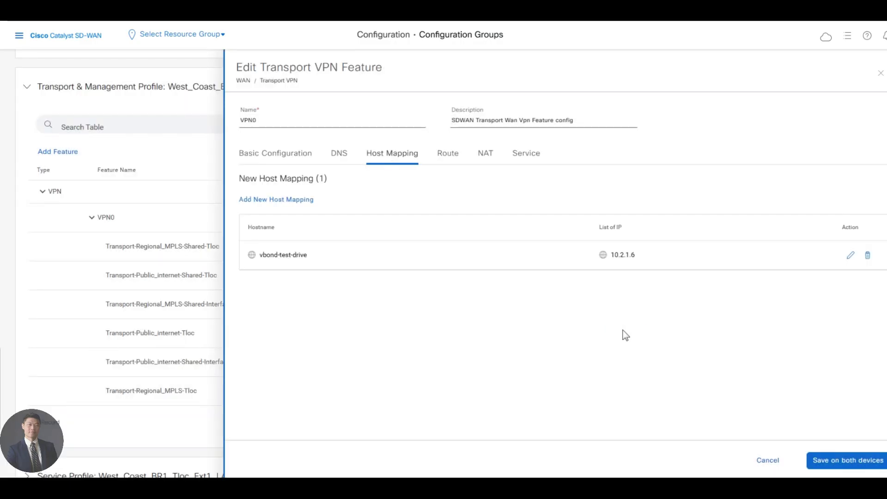
pyautogui.click(852, 464)
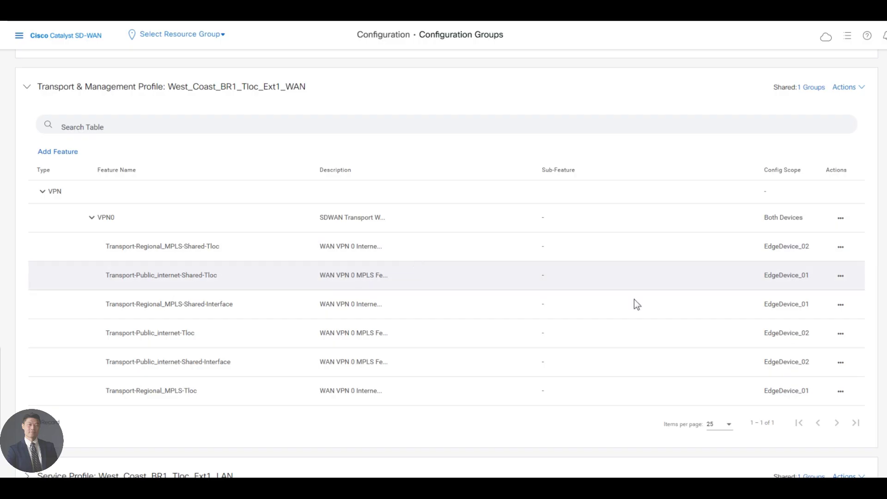
# Enable Restrict as a global value in the tunnel settings of Transport-Public_internet-Shared-Tloc and save it on EdgeDevice_01.
pyautogui.click(840, 276)
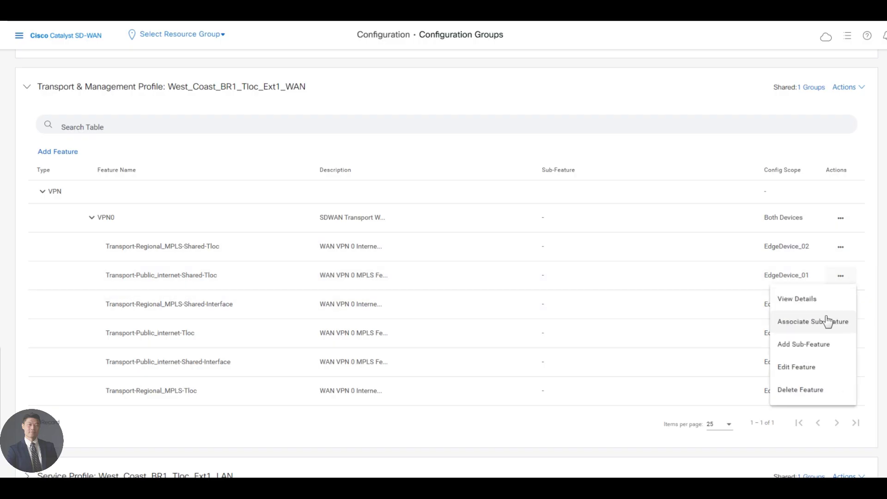
pyautogui.click(801, 370)
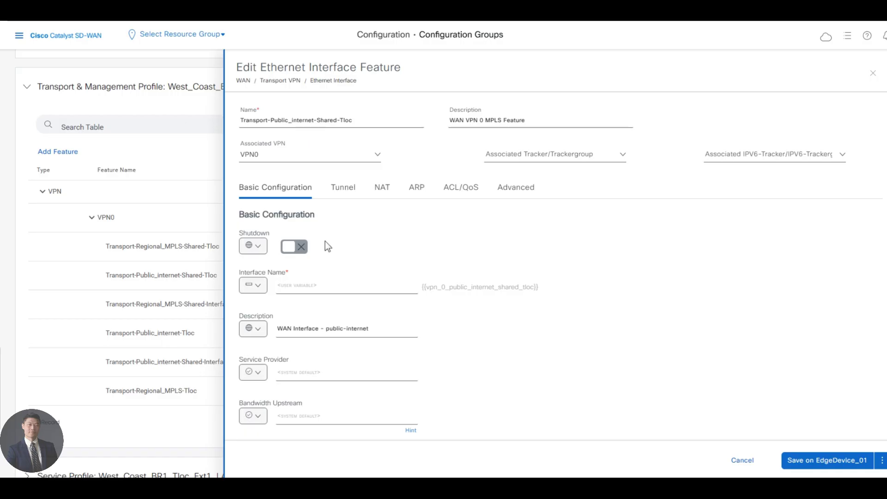
pyautogui.click(253, 284)
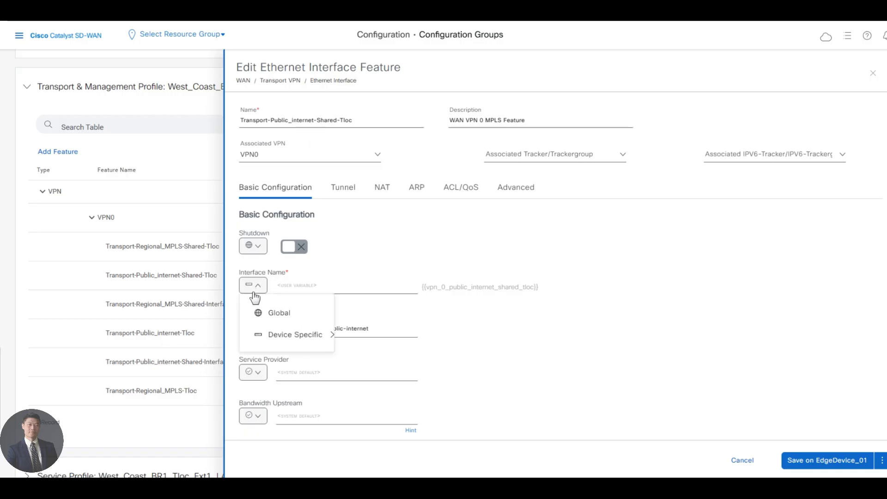
pyautogui.click(350, 187)
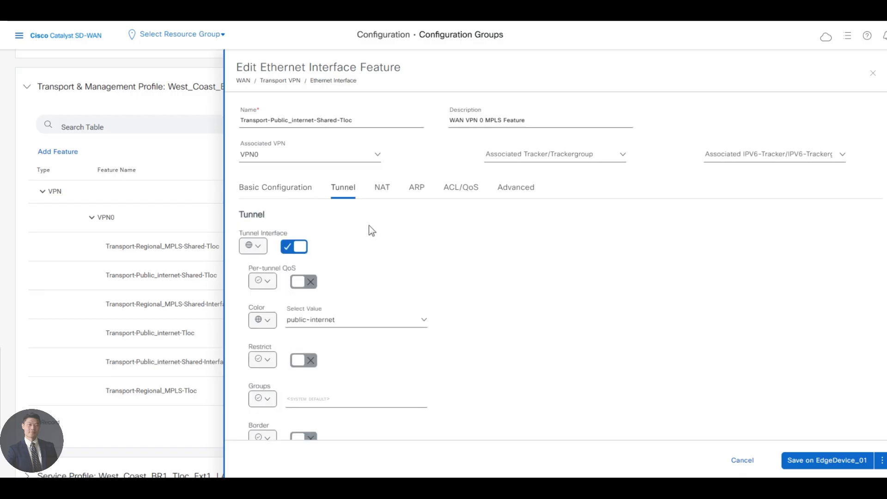
pyautogui.click(266, 362)
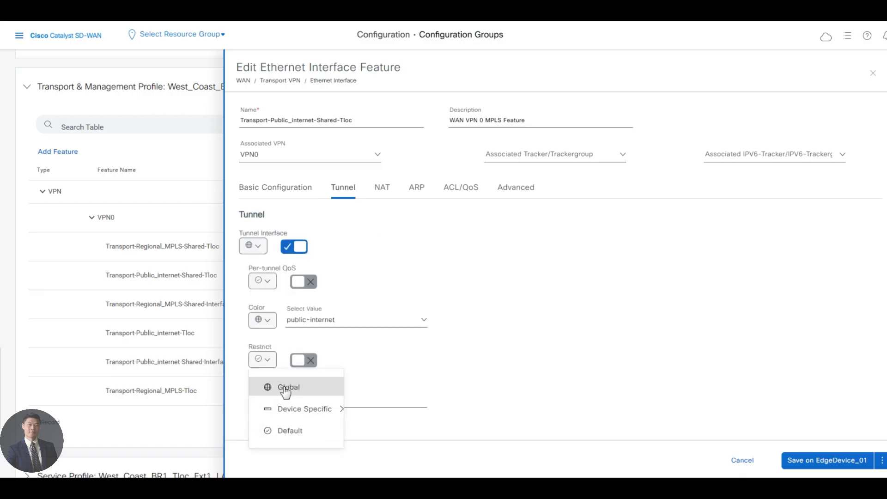
pyautogui.click(285, 390)
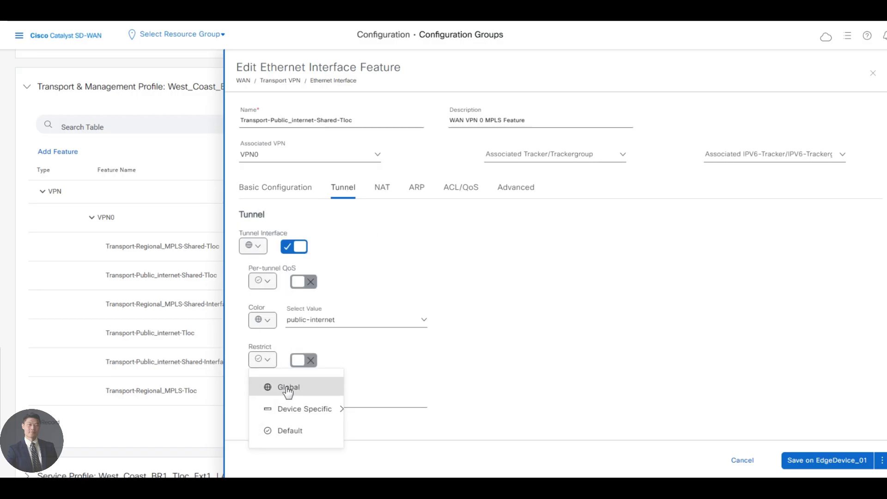
pyautogui.click(310, 363)
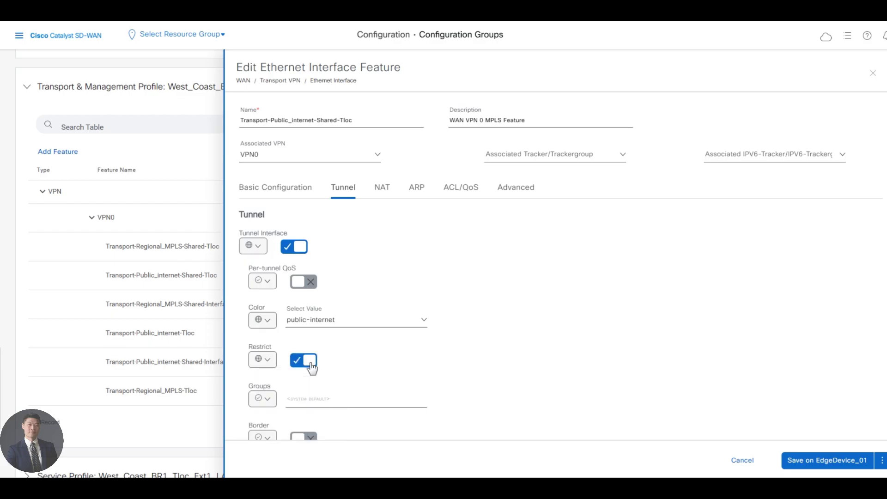
pyautogui.click(818, 463)
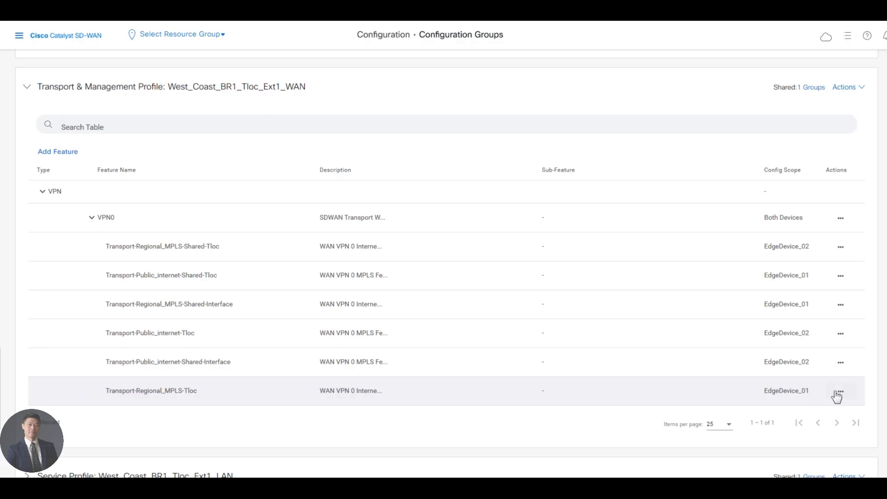
# Turn on the global tunnel Restrict option for Transport-Regional_MPLS-Tloc and save the feature on EdgeDevice_01.
pyautogui.click(838, 392)
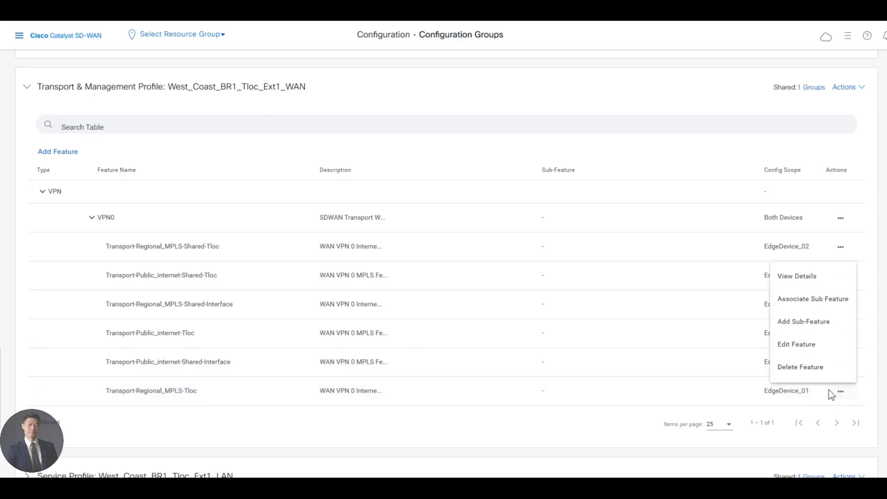
pyautogui.click(804, 351)
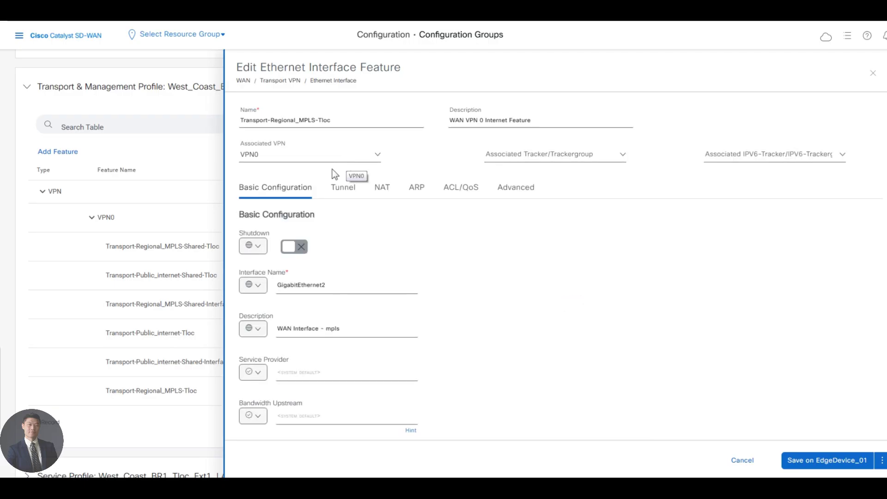
pyautogui.click(344, 190)
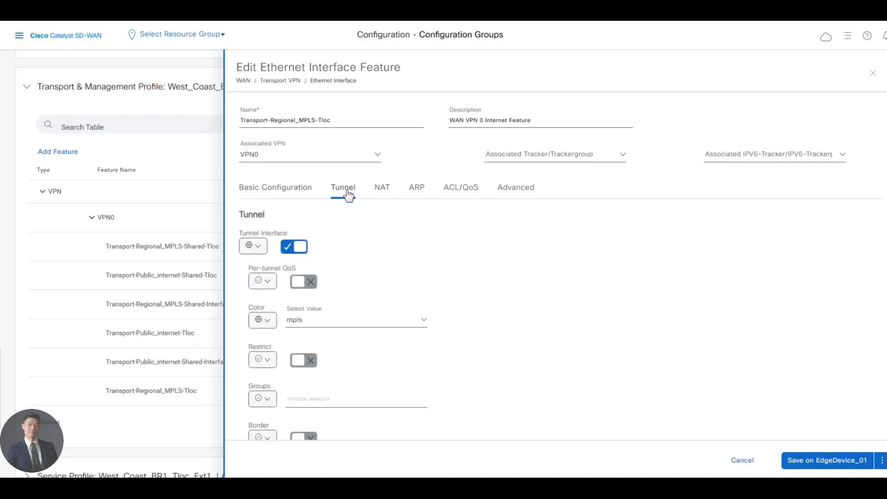
pyautogui.click(269, 365)
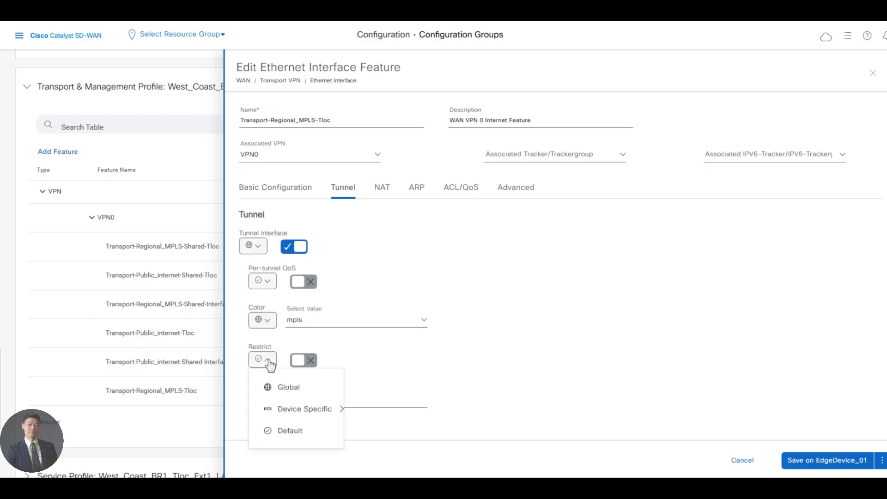
pyautogui.click(292, 387)
pyautogui.click(302, 372)
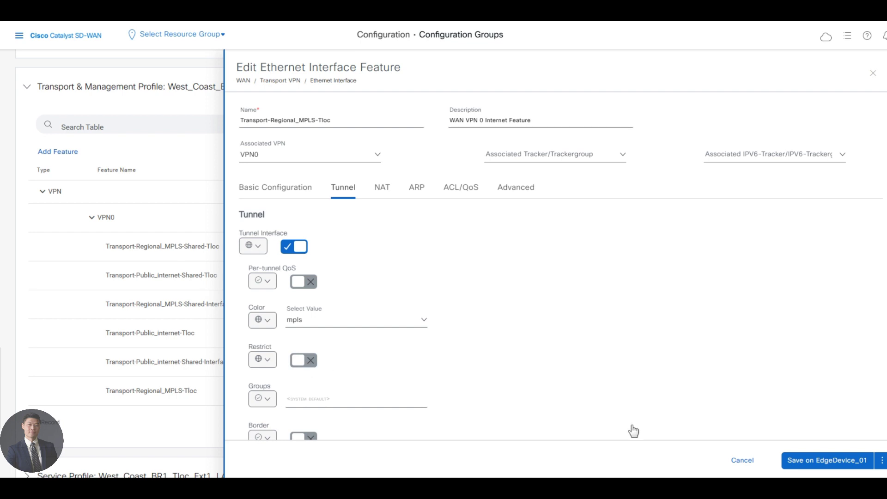
pyautogui.click(302, 363)
pyautogui.click(785, 460)
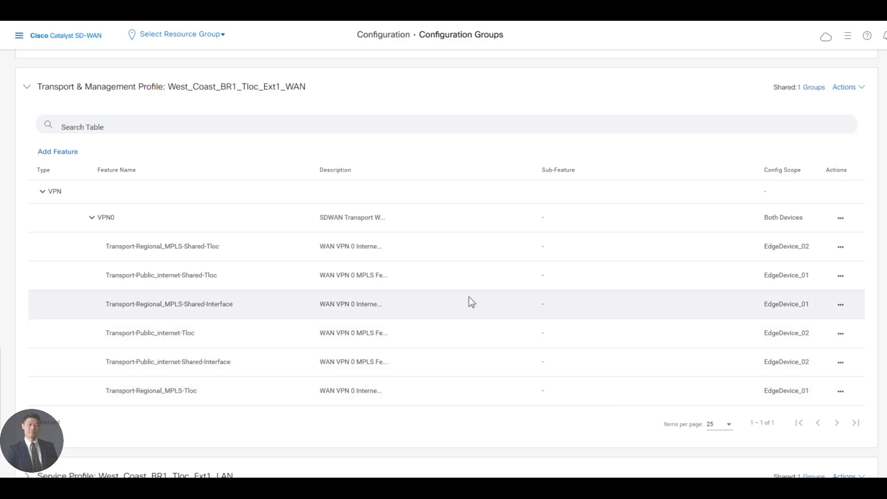
# Set the tunnel Restrict option of Transport-Regional_MPLS-Shared-Tloc to a global value and save the feature on EdgeDevice_02.
pyautogui.click(840, 247)
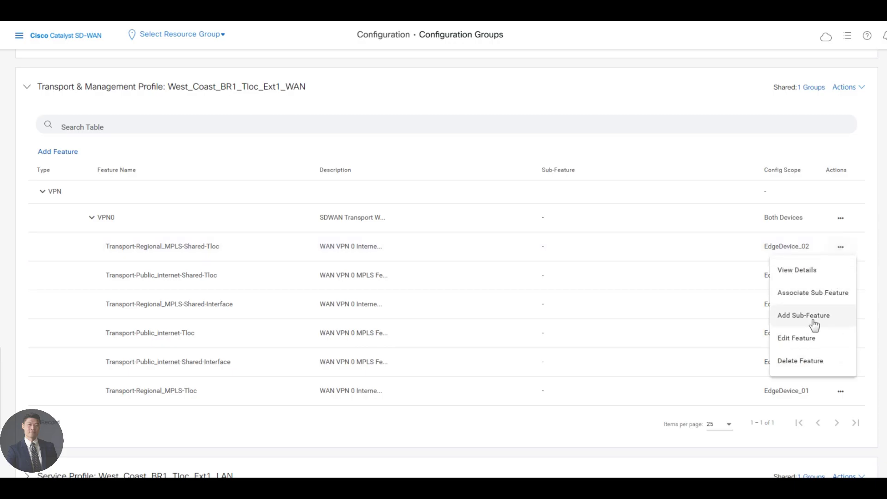
pyautogui.click(816, 341)
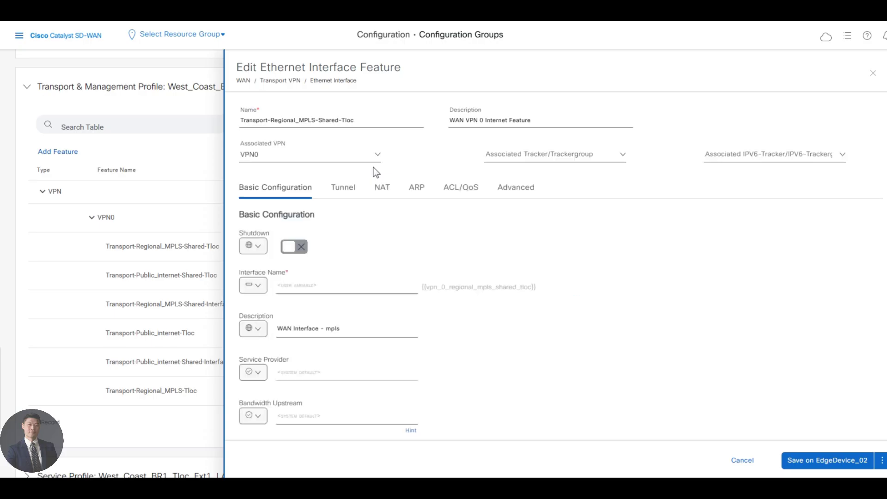
pyautogui.click(342, 189)
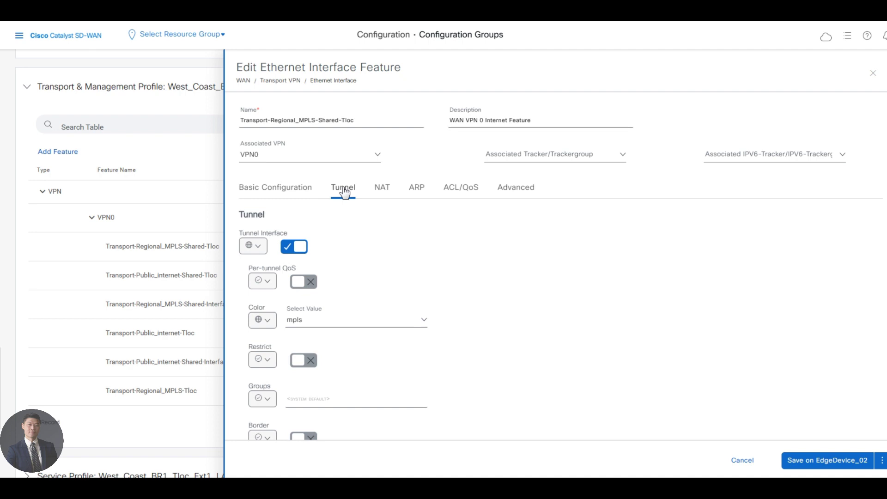
pyautogui.click(271, 365)
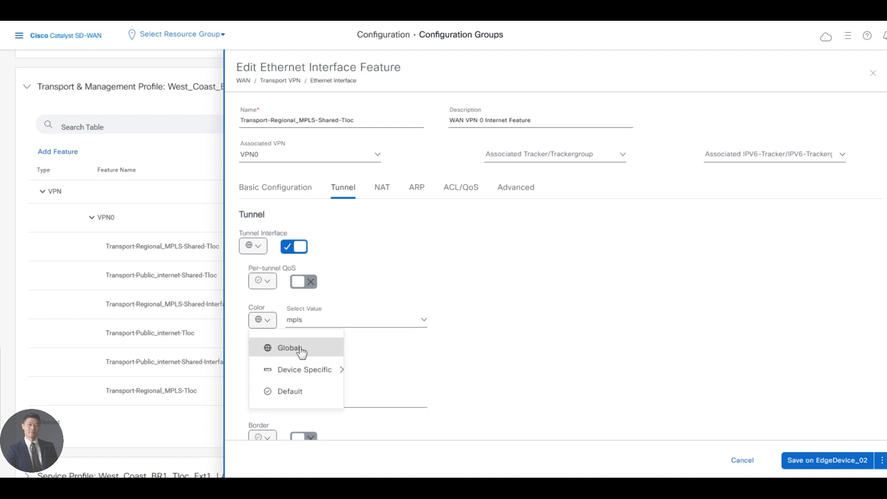
pyautogui.click(333, 351)
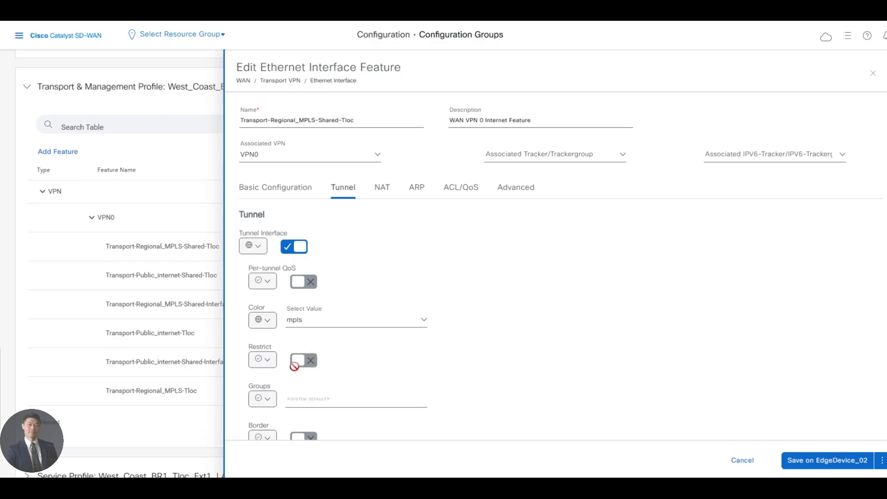
pyautogui.click(266, 364)
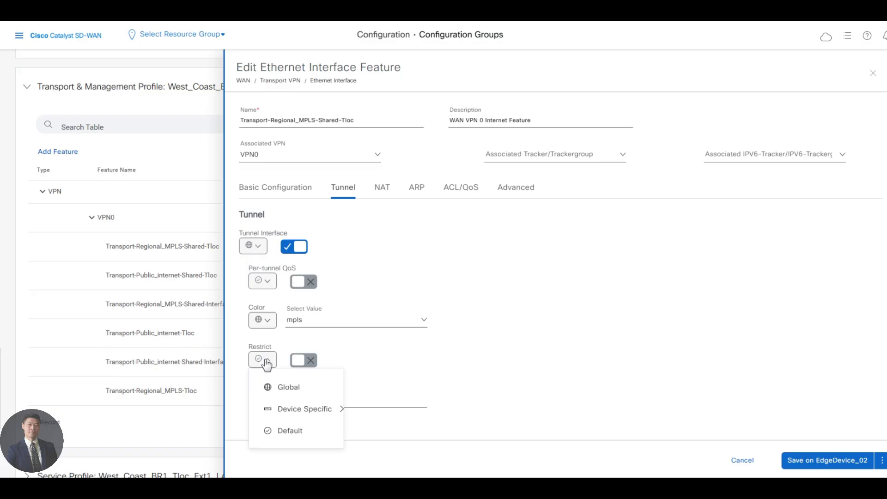
pyautogui.click(298, 387)
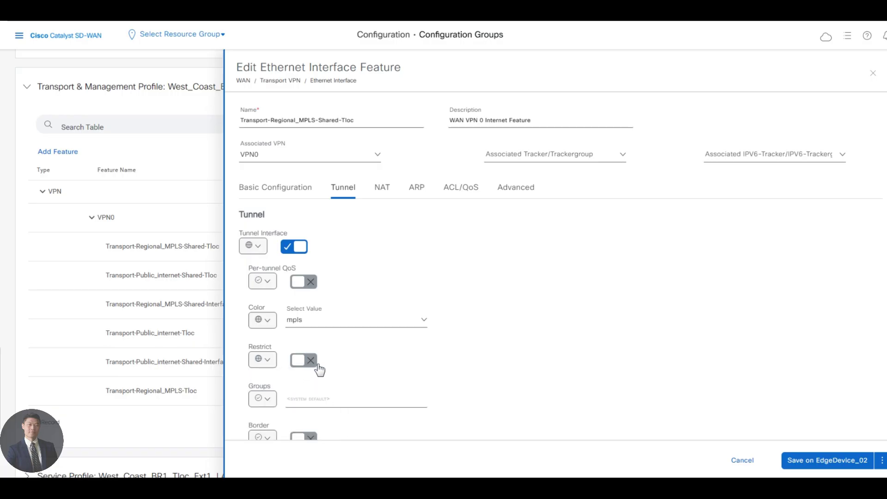
pyautogui.click(821, 460)
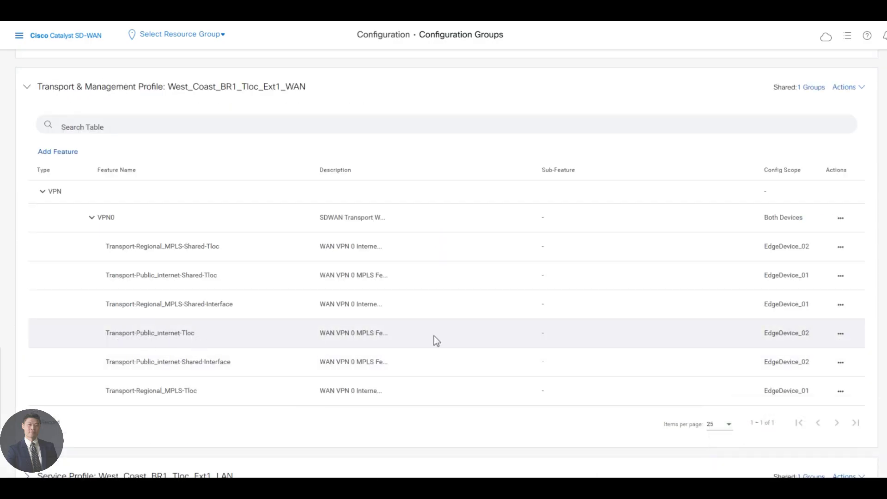
# Enable Restrict as a global value in the tunnel settings of Transport-Public_internet-Tloc and save the feature on EdgeDevice_02.
pyautogui.click(840, 334)
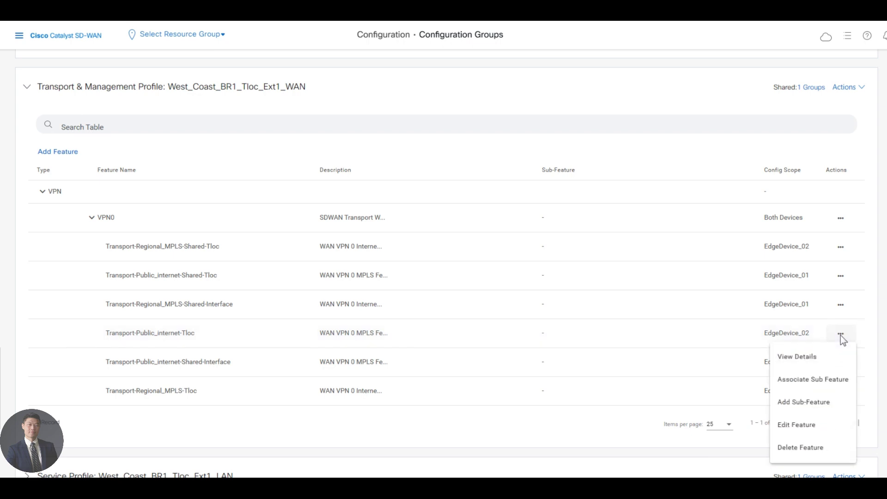
pyautogui.click(806, 425)
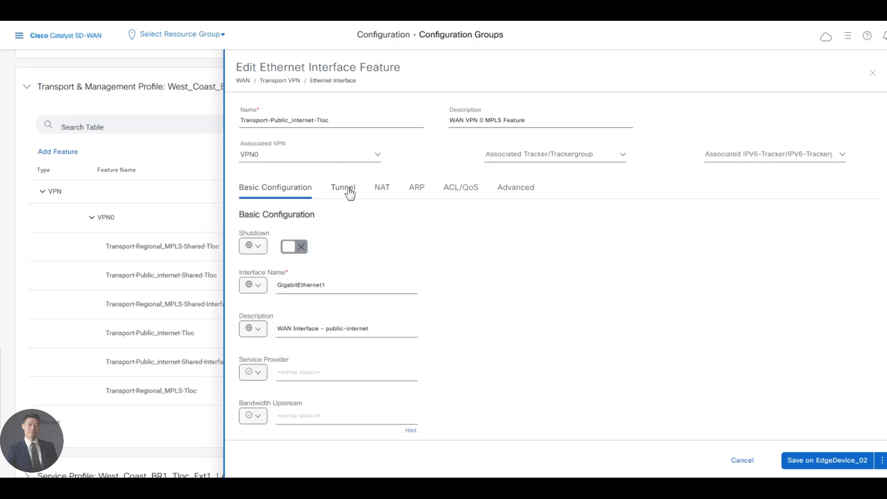
pyautogui.click(349, 193)
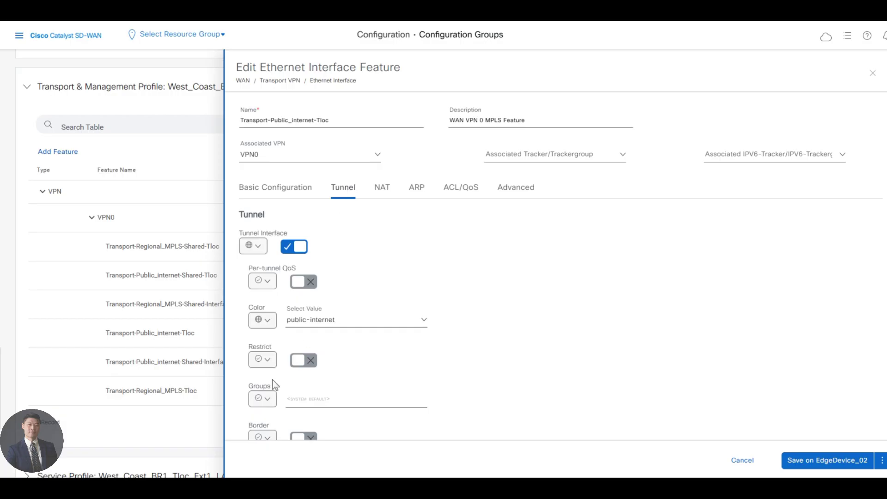
pyautogui.click(266, 360)
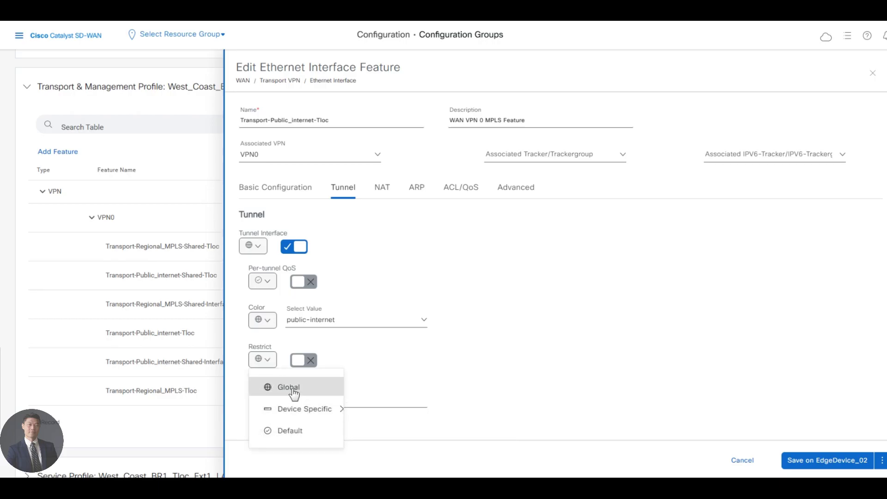
pyautogui.click(351, 389)
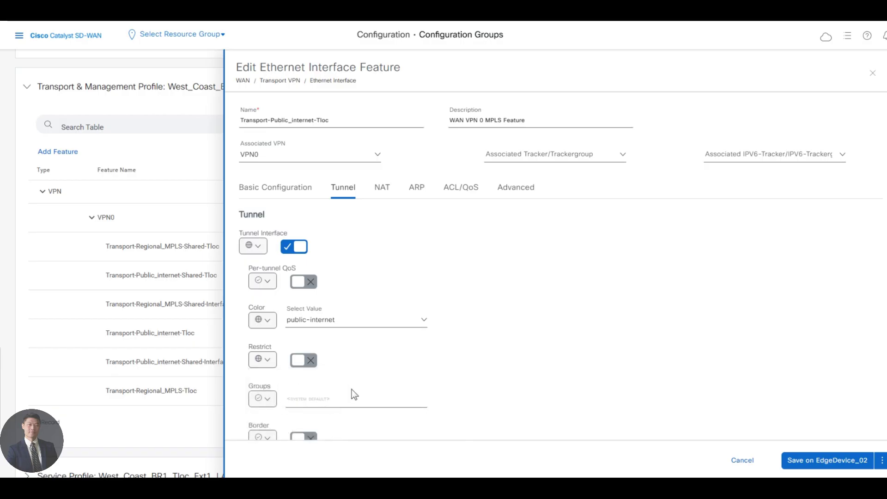
pyautogui.click(301, 365)
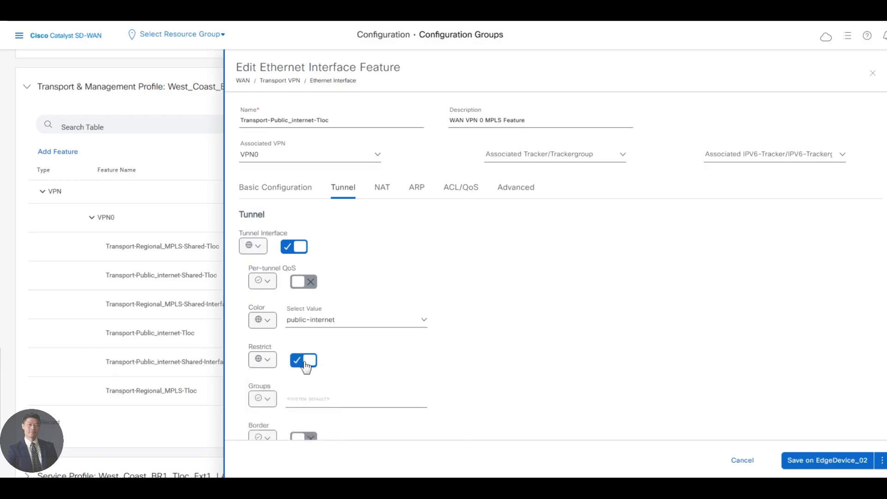
pyautogui.click(808, 462)
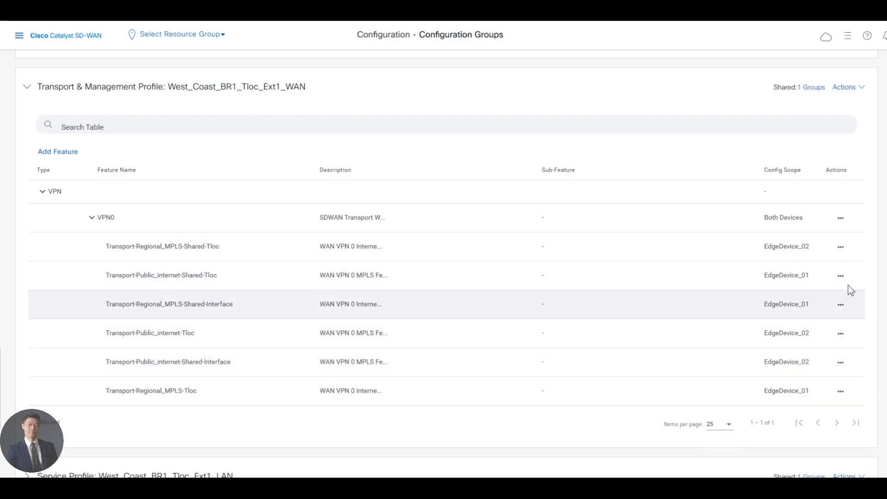
# Check the tunnel Restrict settings of Transport-Regional_MPLS-Shared-Tloc and Transport-Public_internet-Shared-Tloc without changing either feature.
pyautogui.click(840, 247)
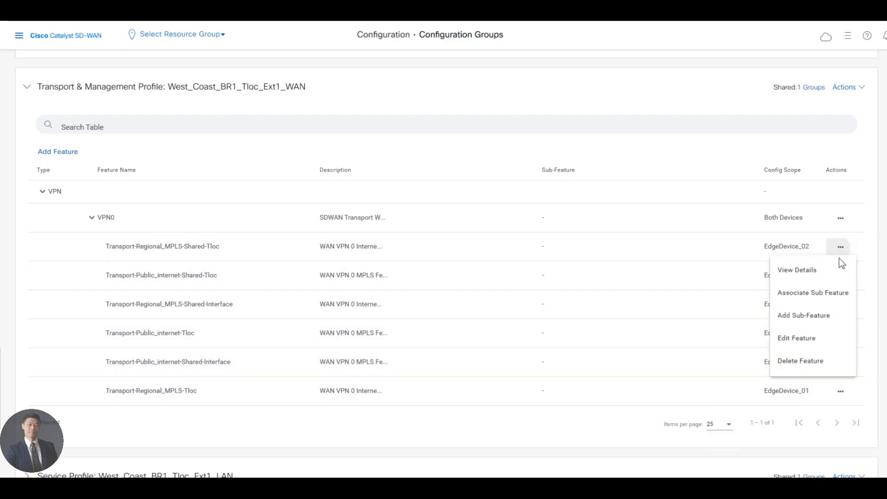
pyautogui.click(802, 342)
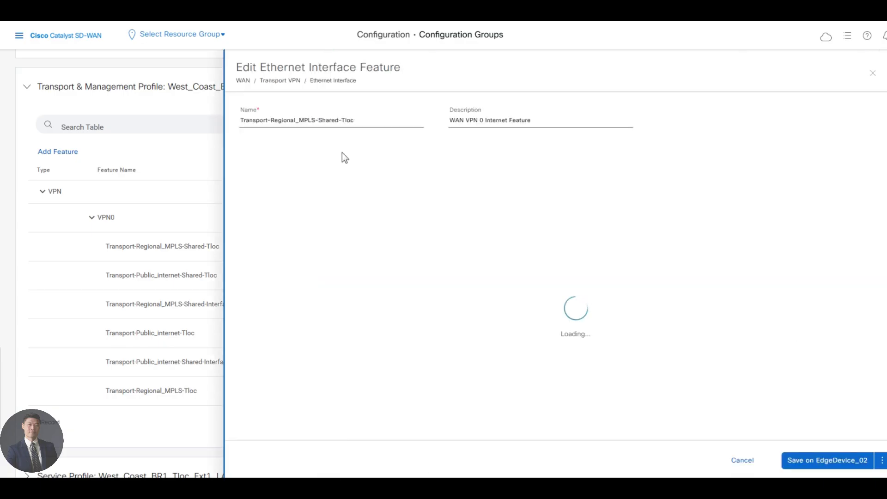
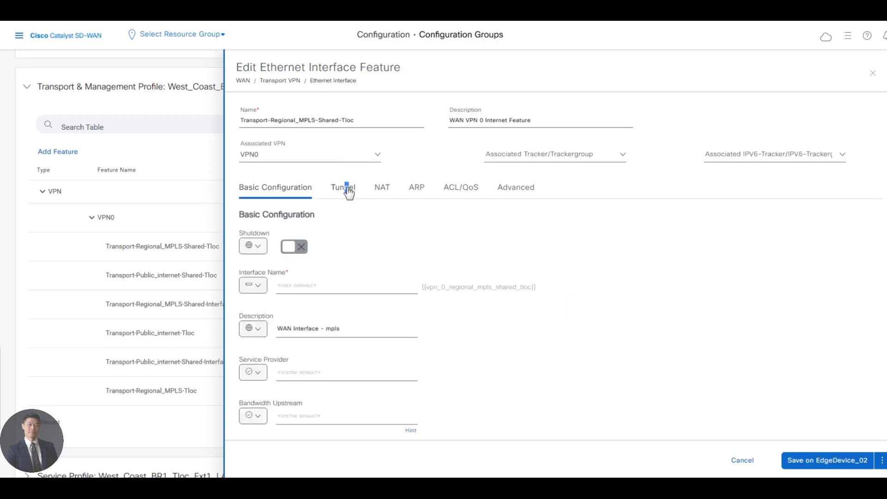
pyautogui.click(348, 193)
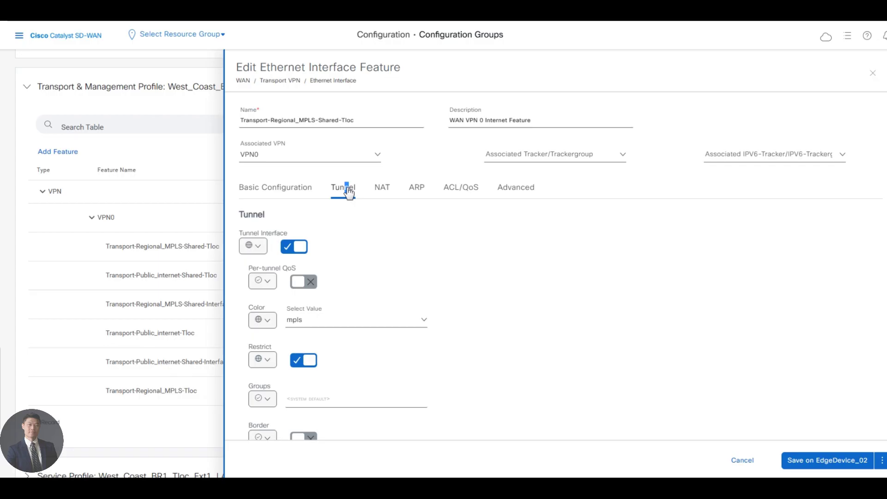
pyautogui.click(874, 74)
pyautogui.click(839, 277)
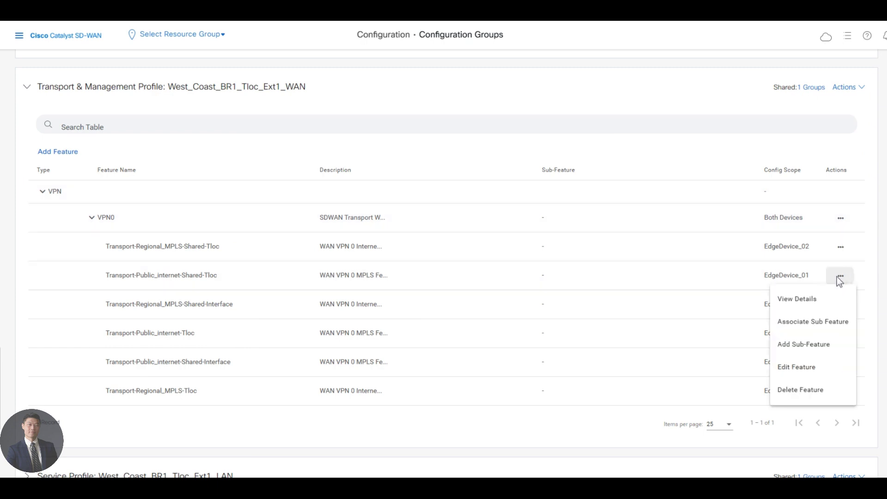
pyautogui.click(807, 367)
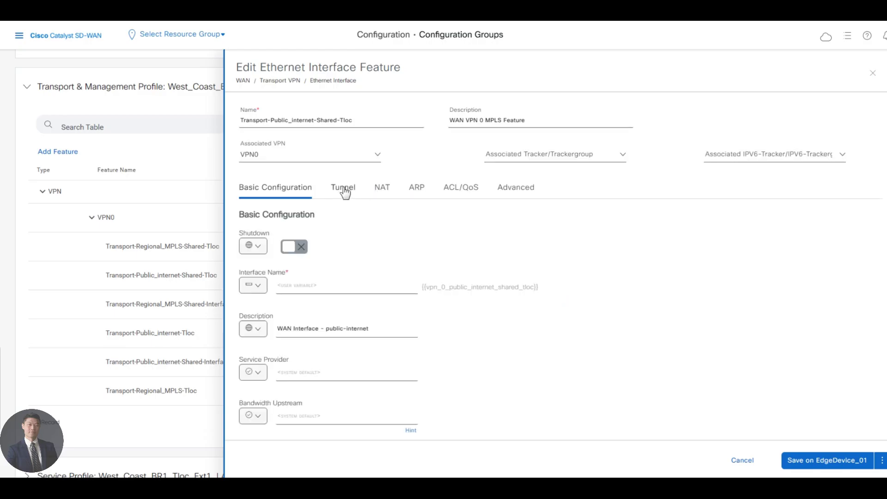
pyautogui.click(344, 191)
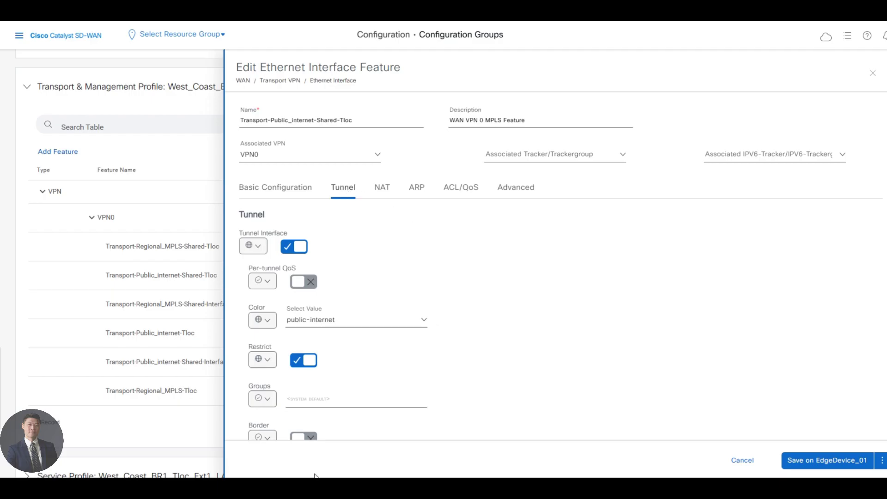
pyautogui.click(872, 74)
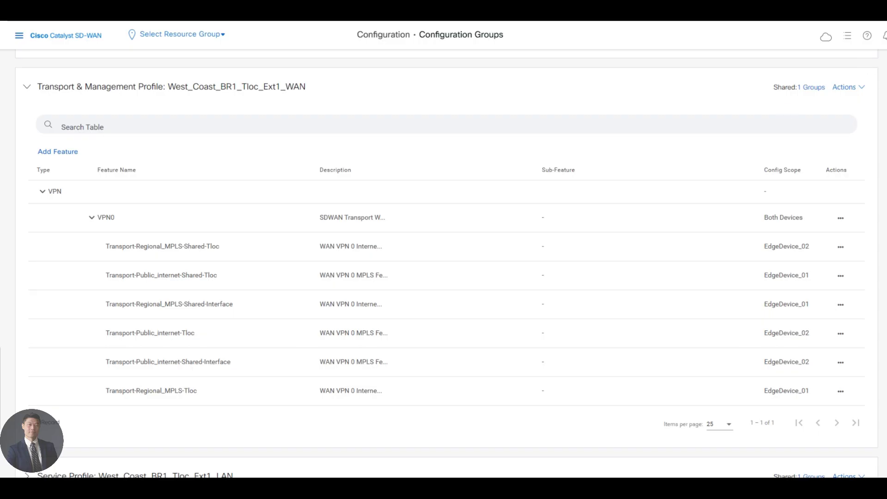
# Start a VRRP IPv4 entry on VPN_Corporate_Users_10_Interface in the service profile, with the global group ID 202.
pyautogui.scroll(-5, 214, 431)
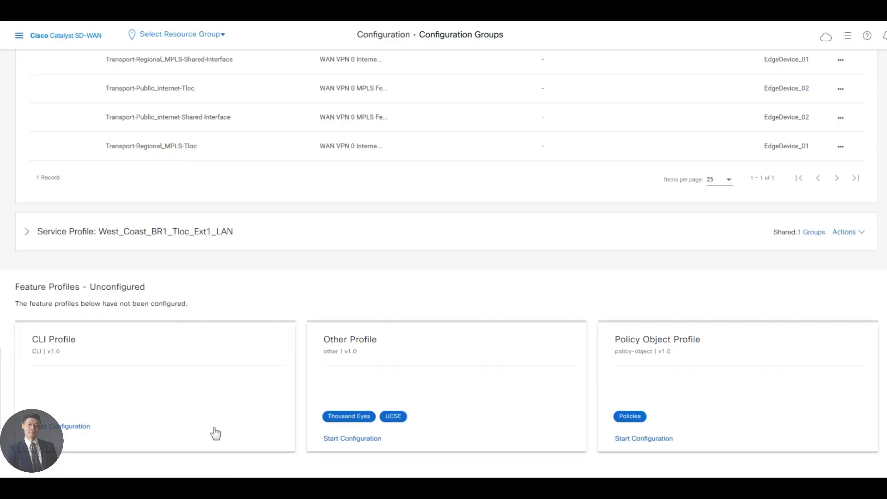
pyautogui.click(48, 236)
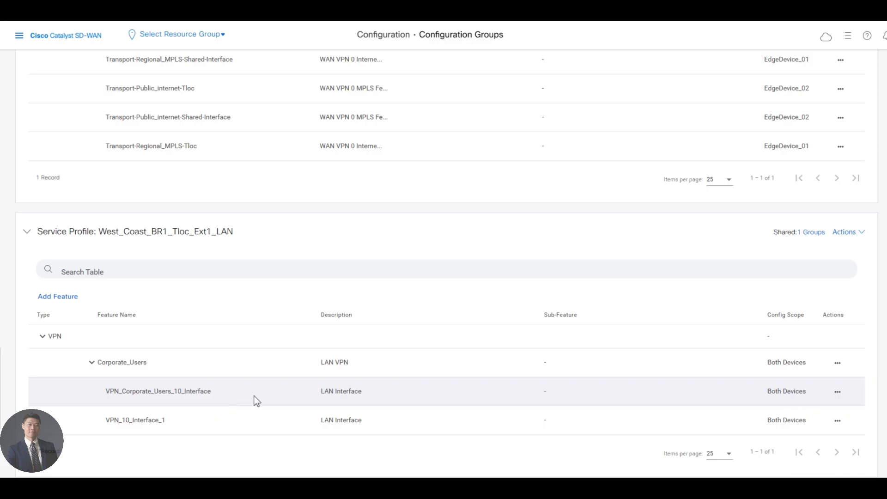
pyautogui.click(838, 393)
pyautogui.click(801, 346)
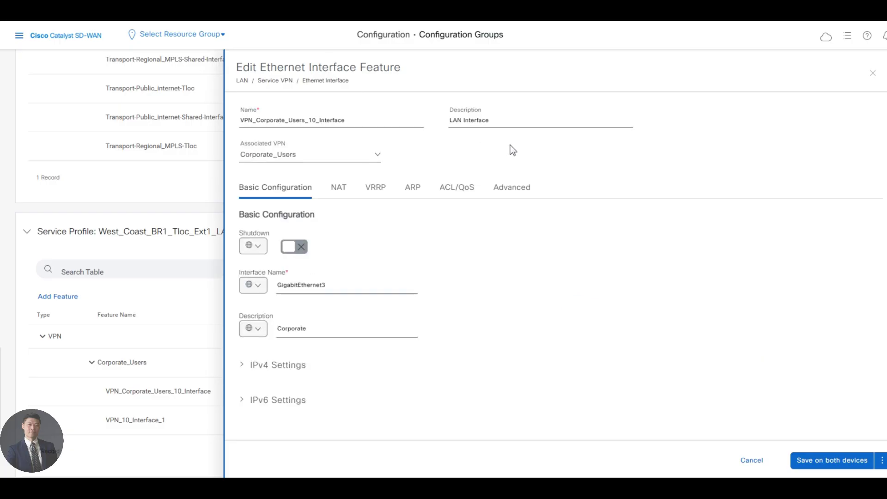
pyautogui.click(376, 190)
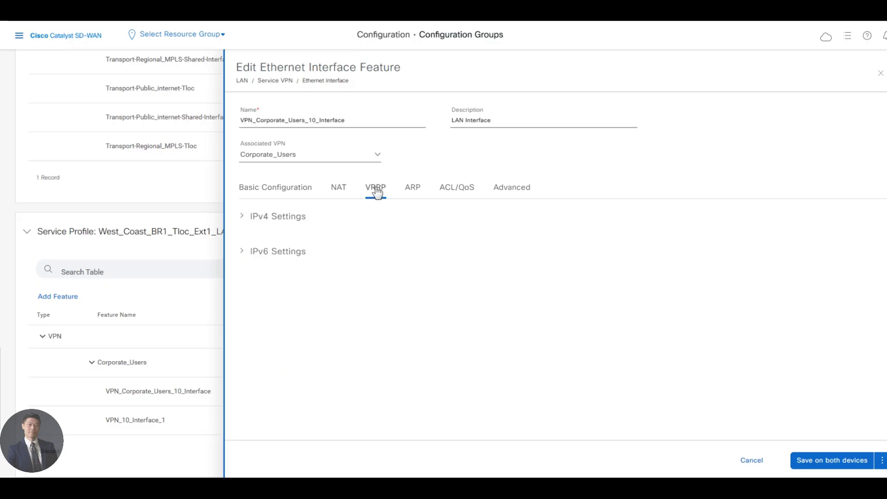
pyautogui.click(251, 221)
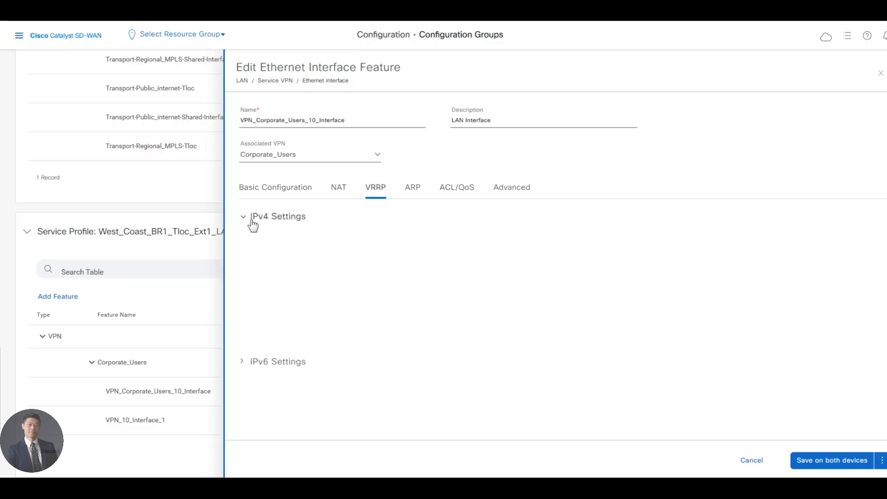
pyautogui.click(278, 262)
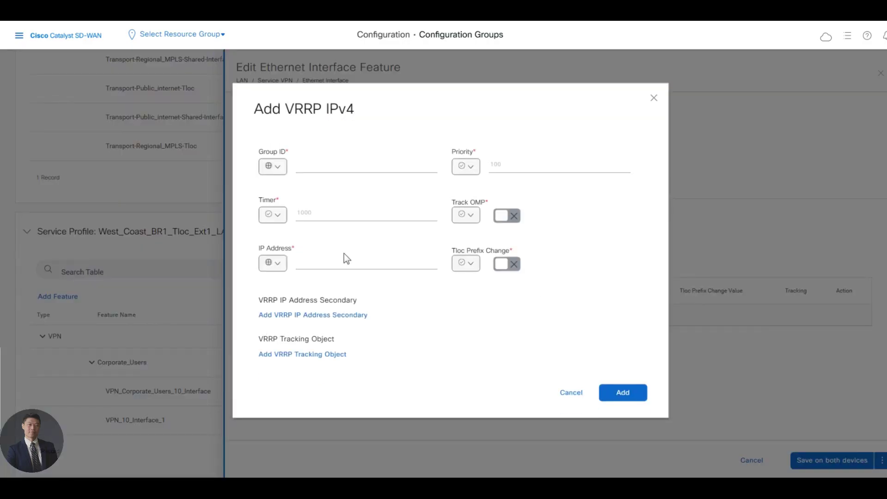
pyautogui.click(273, 167)
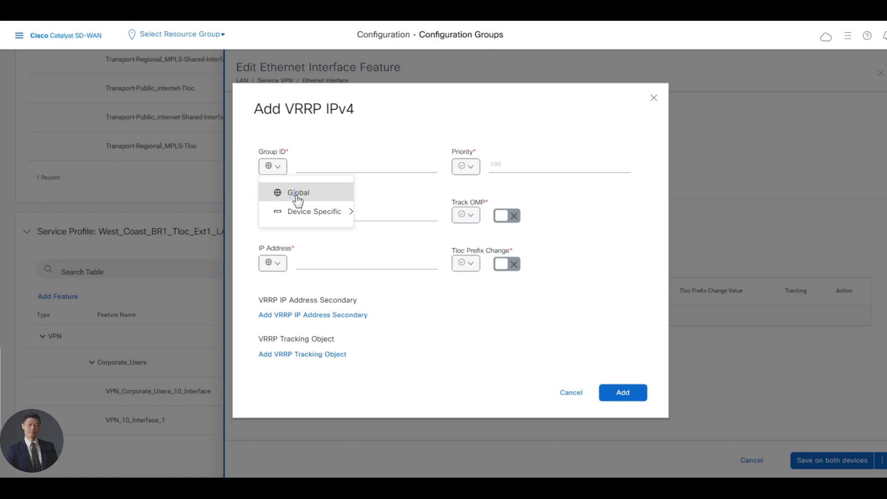
pyautogui.click(297, 195)
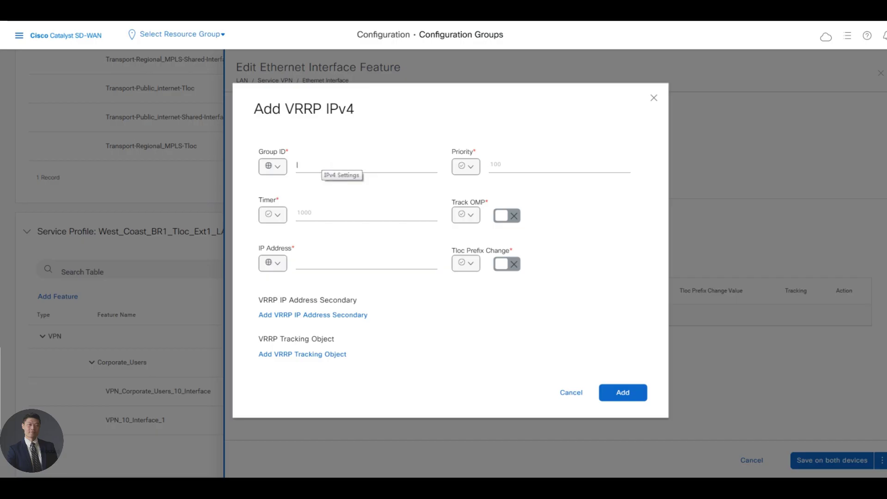
# Make the VRRP priority device-specific with the key vrrp_priority.
pyautogui.click(465, 166)
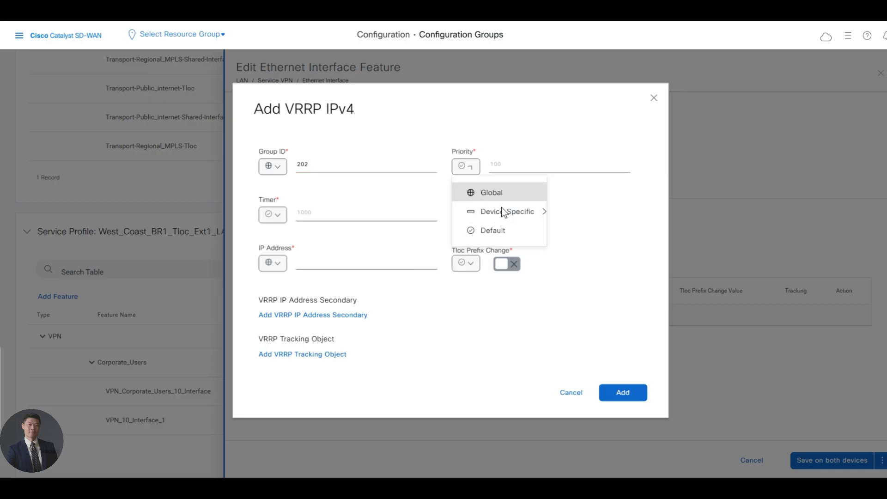
pyautogui.moveTo(500, 211)
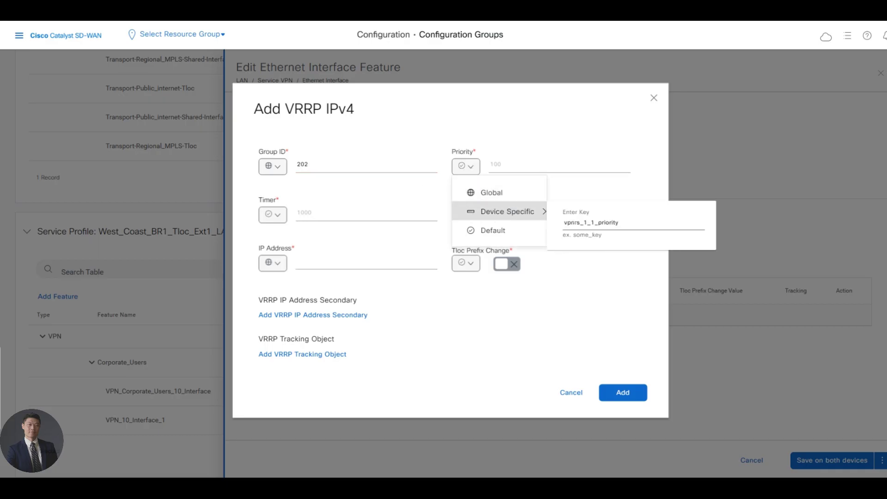
pyautogui.moveTo(595, 222); pyautogui.dragTo(559, 226)
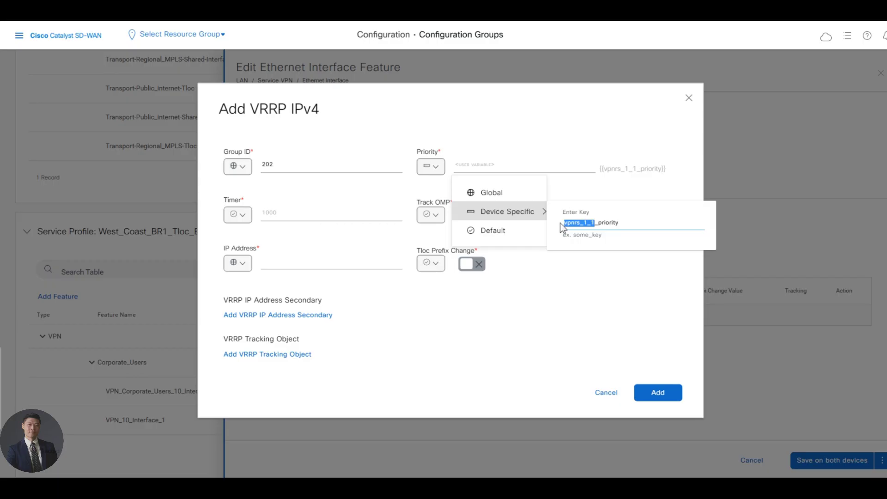
pyautogui.write('vrrp')
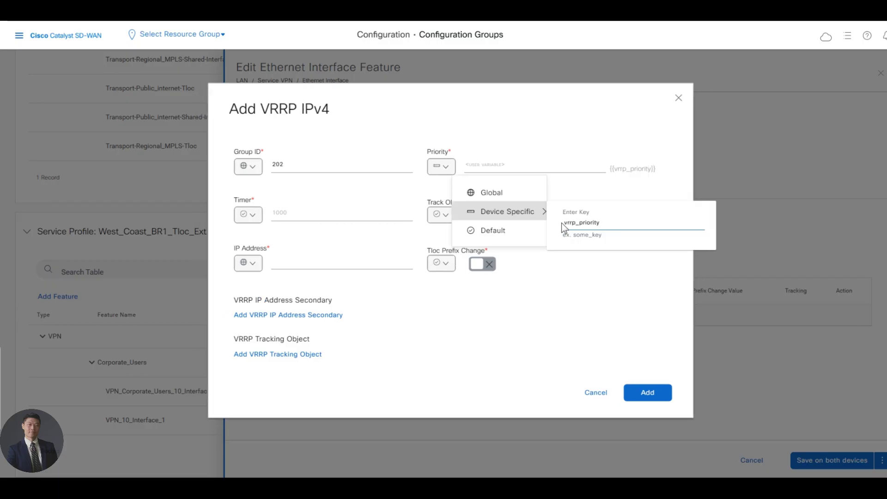
pyautogui.click(573, 279)
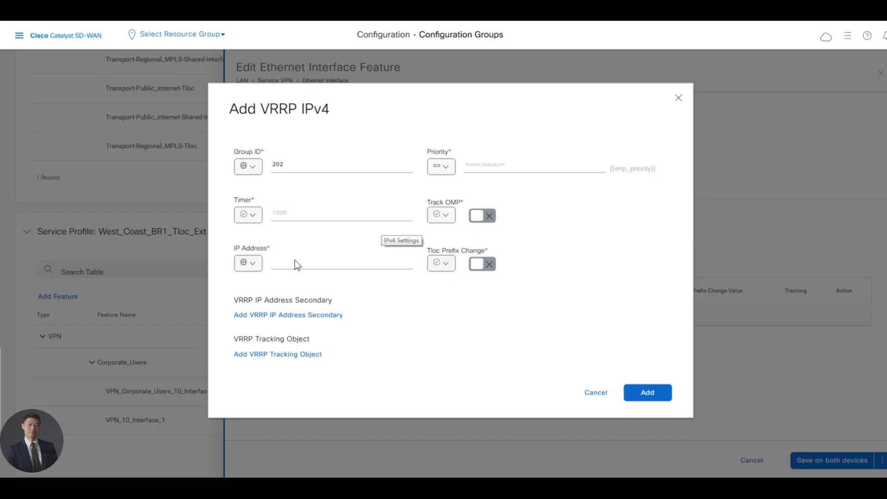
# Make the VRRP IP address device-specific with the key vrrp_ip_addr.
pyautogui.click(248, 262)
pyautogui.moveTo(281, 308)
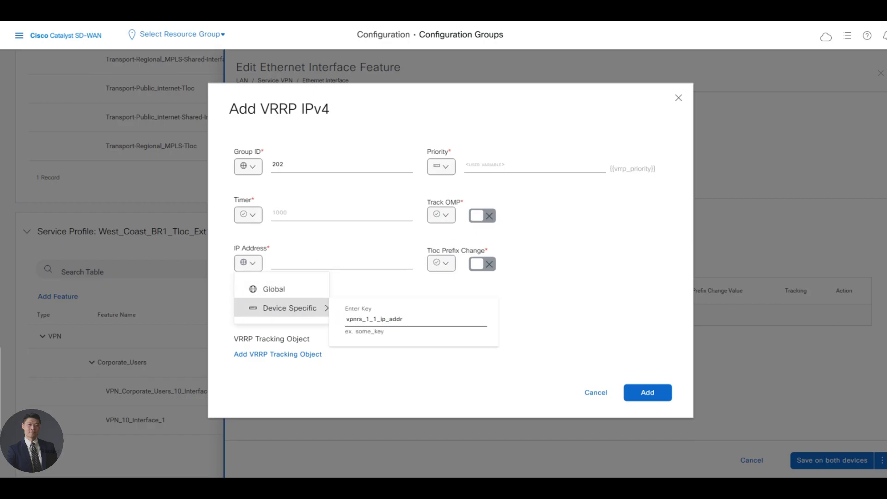
pyautogui.moveTo(377, 318); pyautogui.dragTo(346, 319)
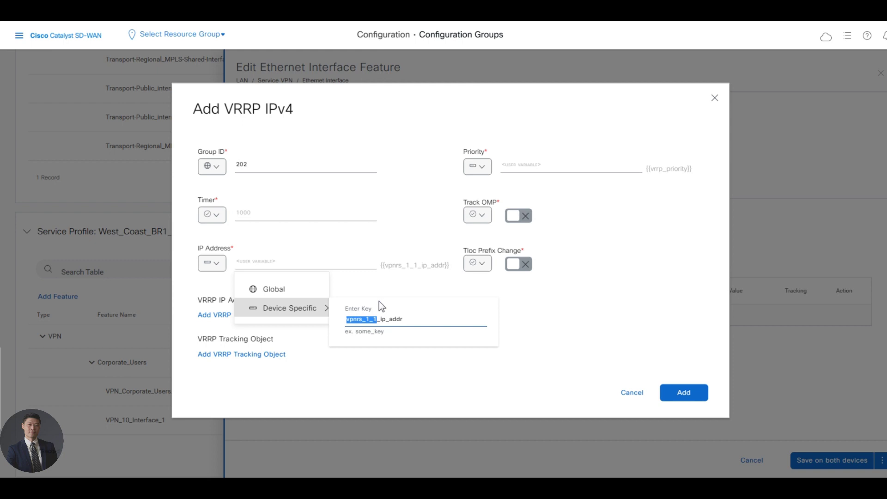
pyautogui.write('vr')
pyautogui.write('rp')
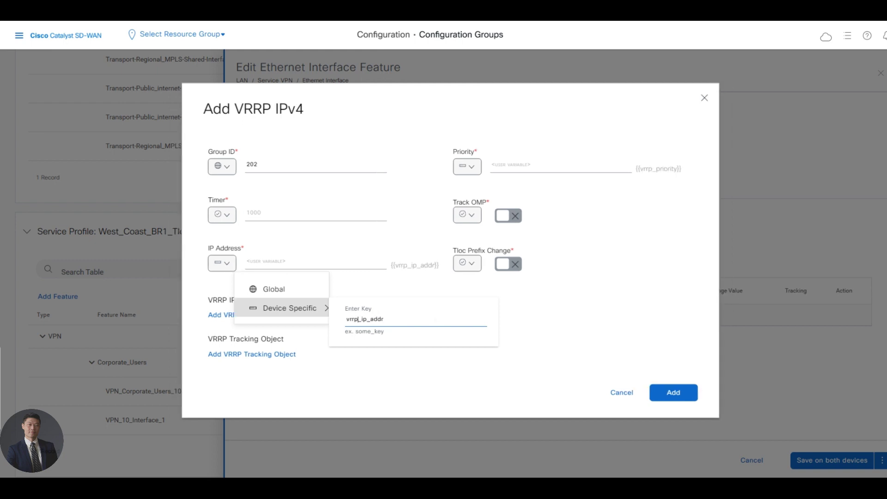
pyautogui.press('Return')
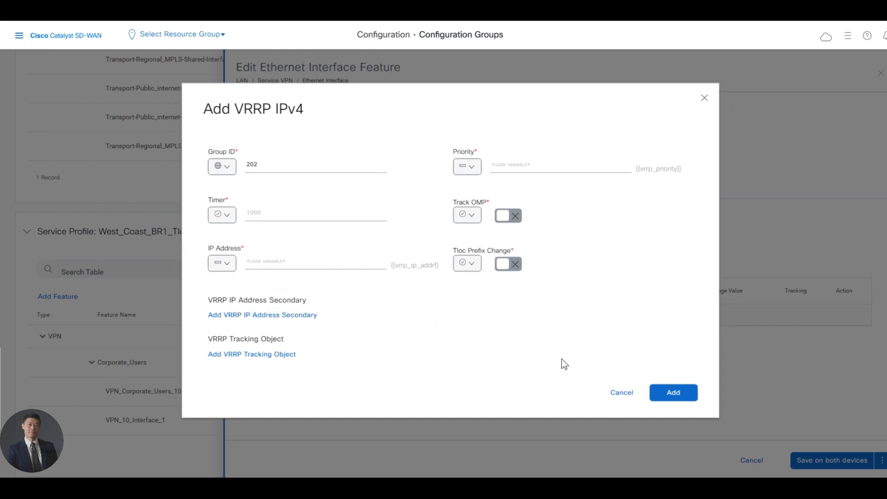
# Add the VRRP IPv4 entry to VPN_Corporate_Users_10_Interface and save the feature on both devices.
pyautogui.click(668, 394)
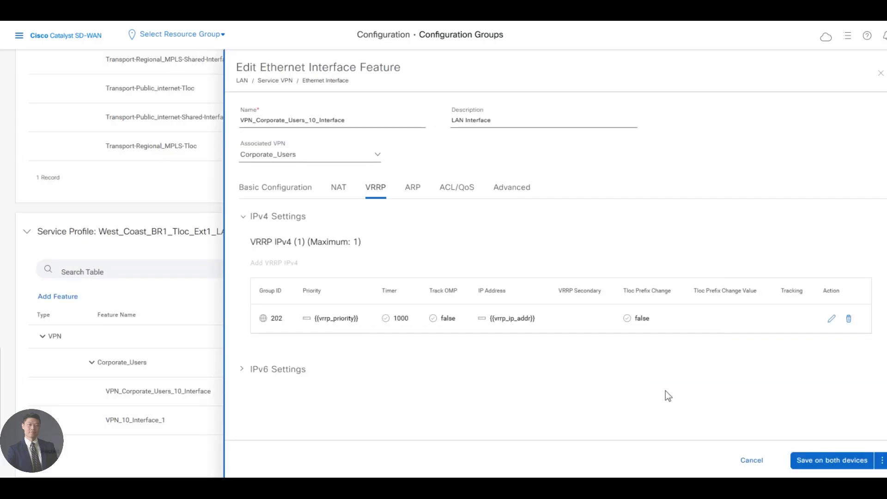
pyautogui.click(817, 468)
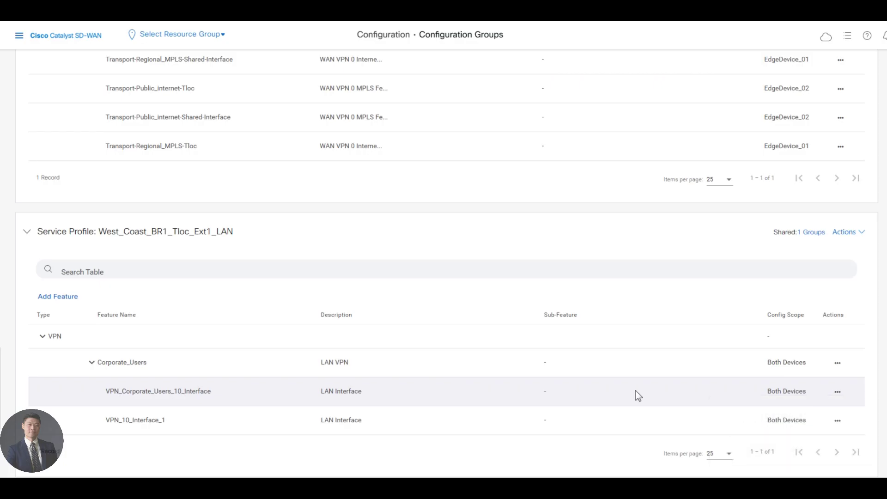
pyautogui.scroll(6, 137, 155)
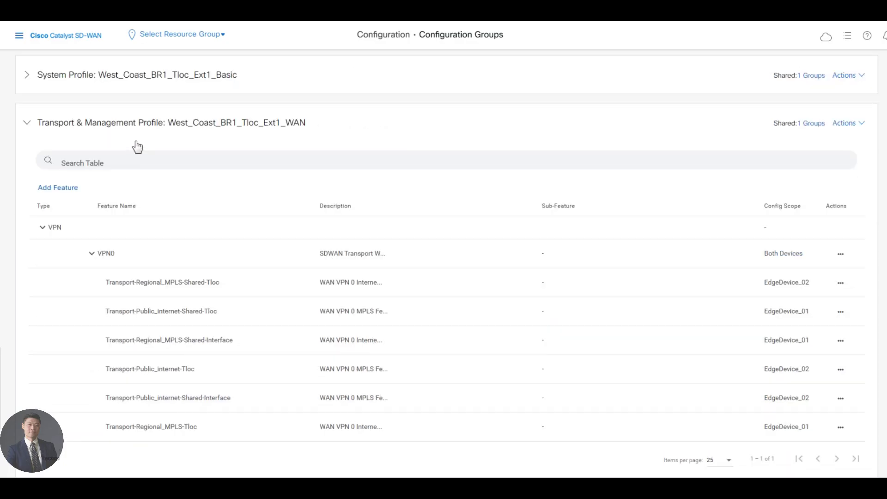
# Return to the configuration group list and open the associated devices of East_Coast_DC.
pyautogui.scroll(3, 135, 148)
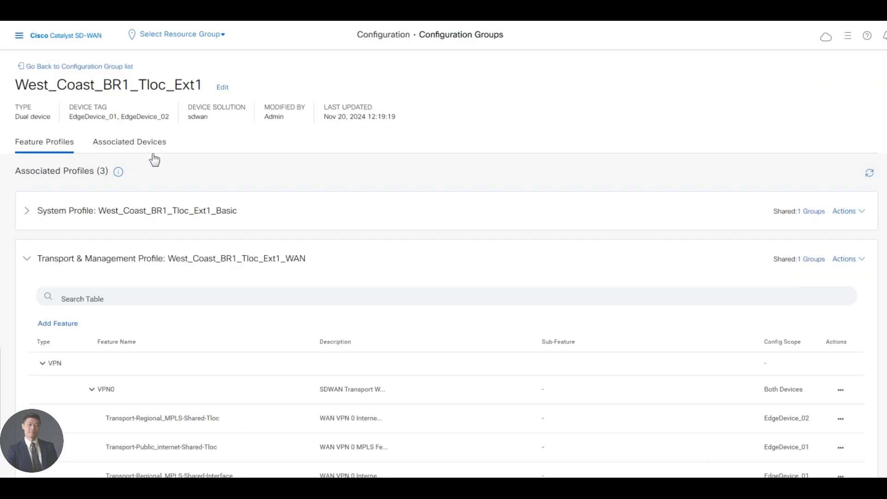
pyautogui.click(43, 66)
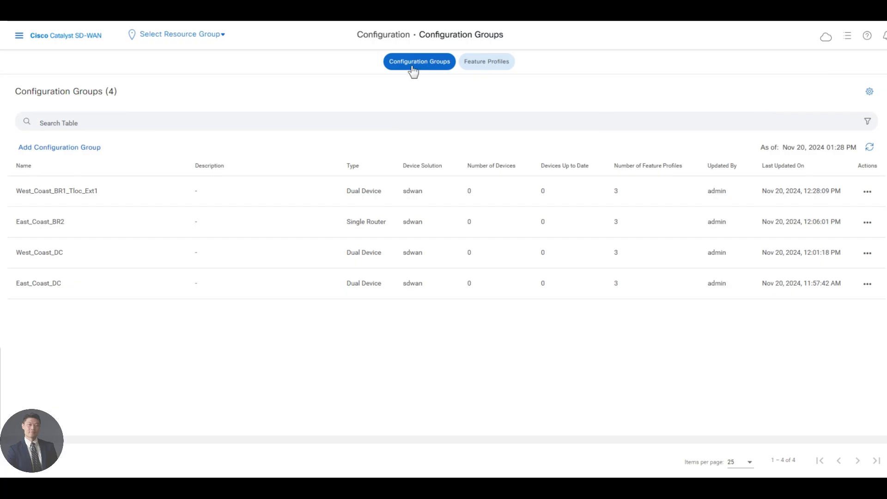
pyautogui.click(19, 36)
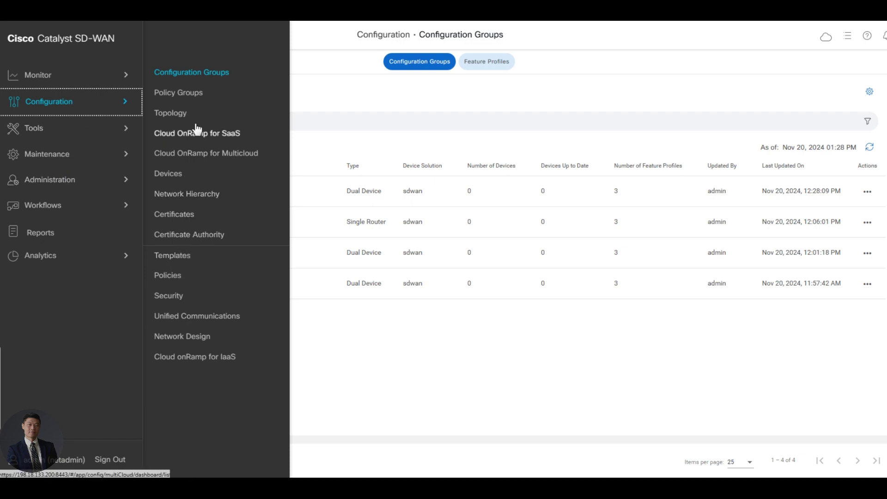
pyautogui.click(196, 74)
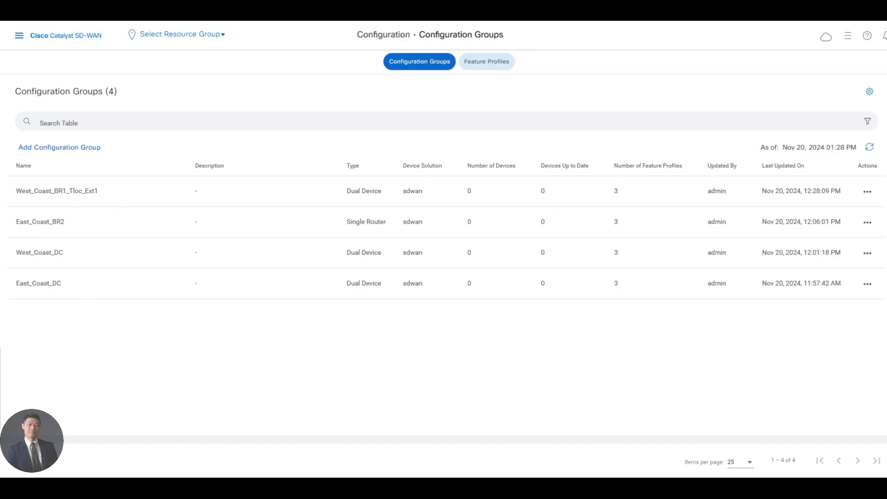
pyautogui.click(867, 284)
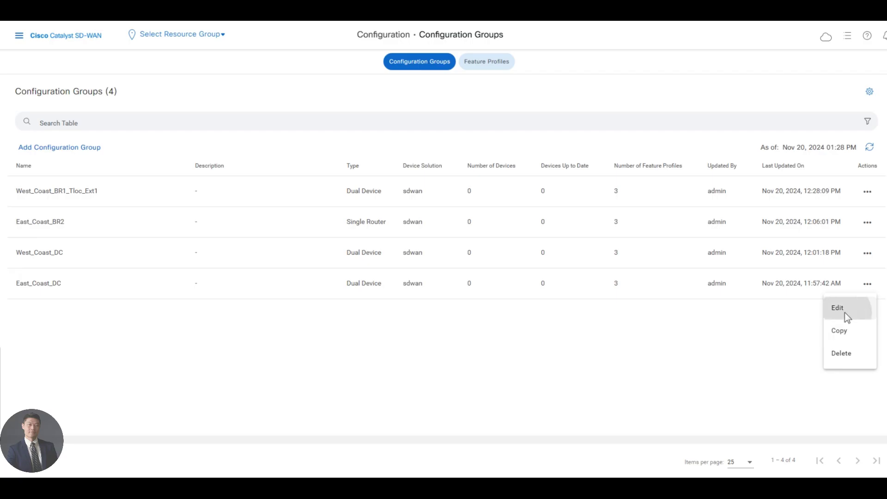
pyautogui.click(845, 317)
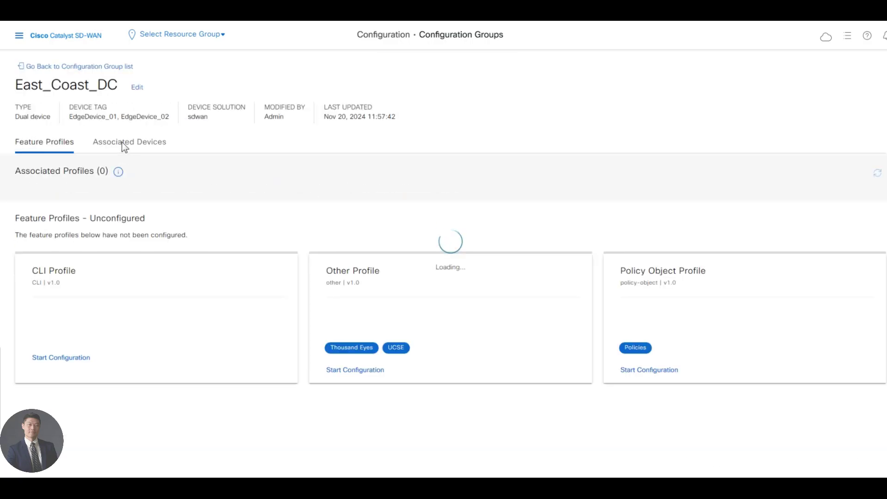
pyautogui.click(124, 144)
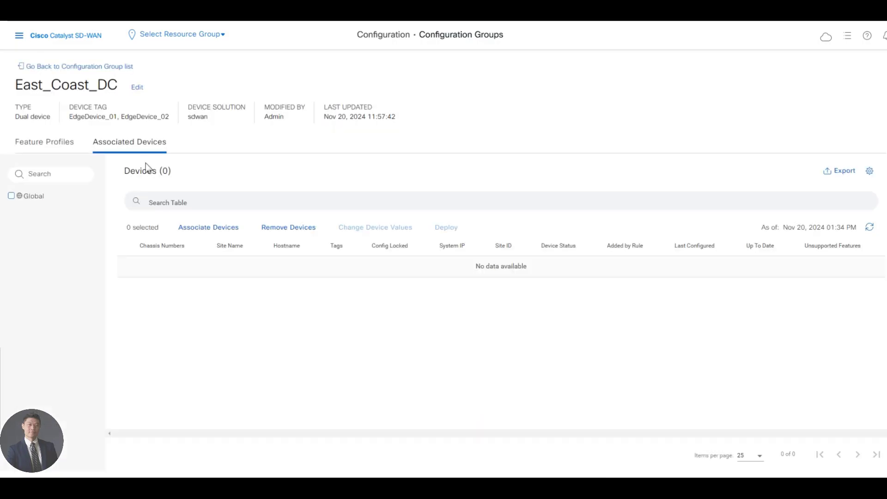
# Start associating devices with East_Coast_DC, choosing both SITE_100 devices with Site100-cE1 as EdgeDevice_01 and Site100-cE2 as EdgeDevice_02.
pyautogui.click(219, 231)
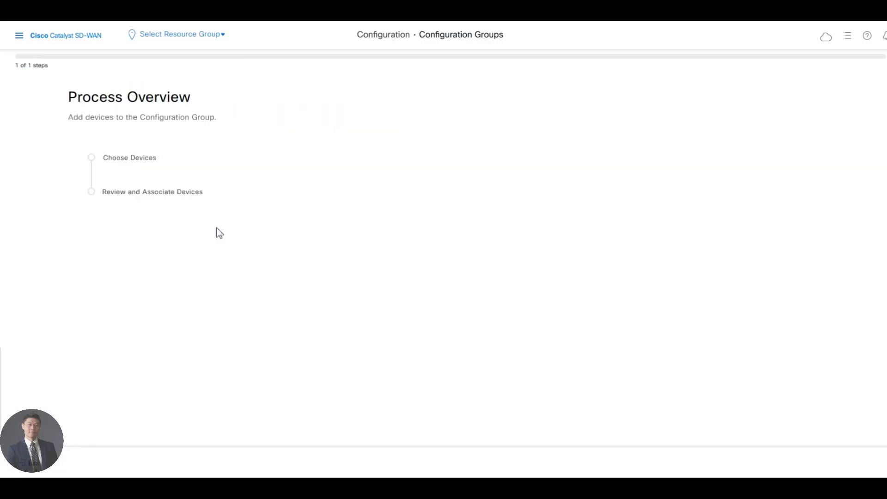
pyautogui.click(860, 467)
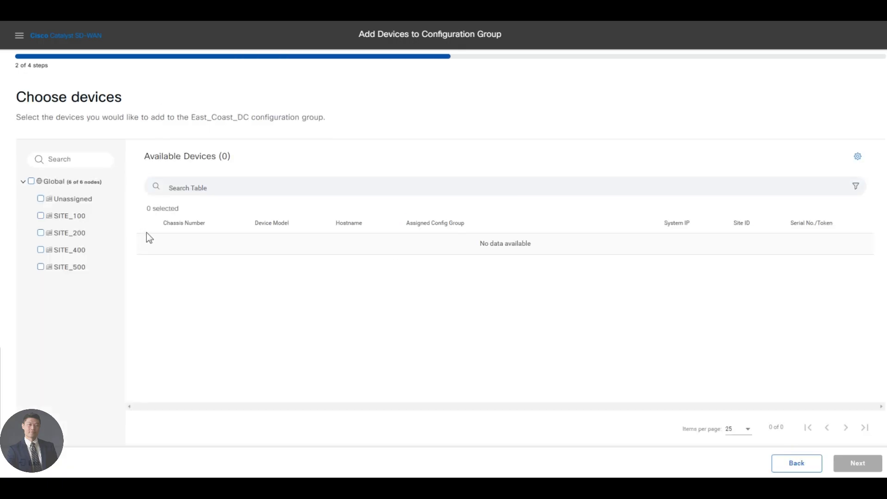
pyautogui.click(40, 215)
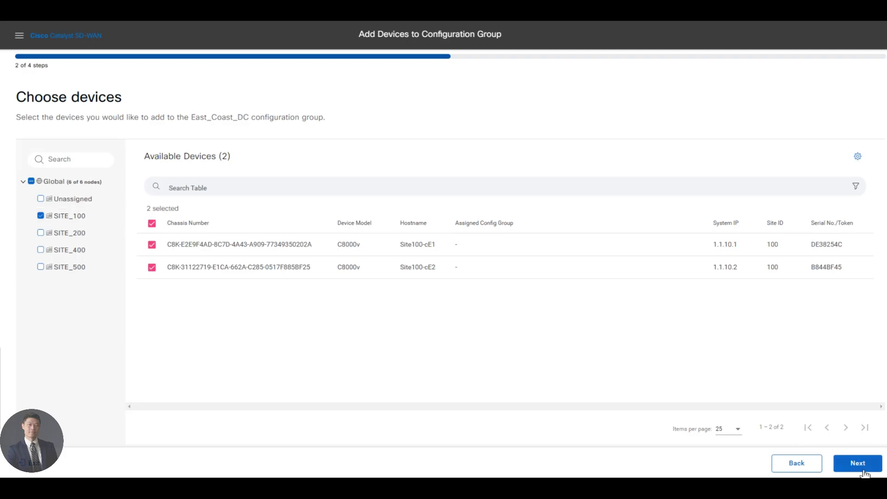
pyautogui.click(841, 462)
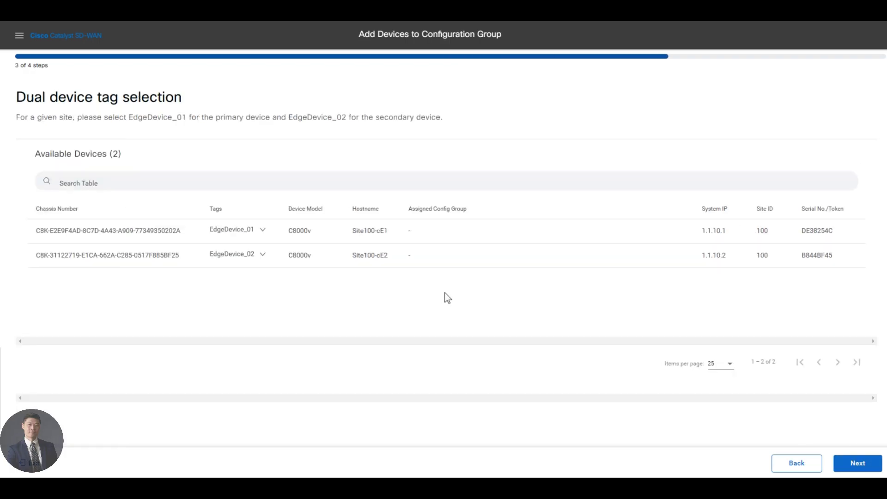
pyautogui.click(868, 466)
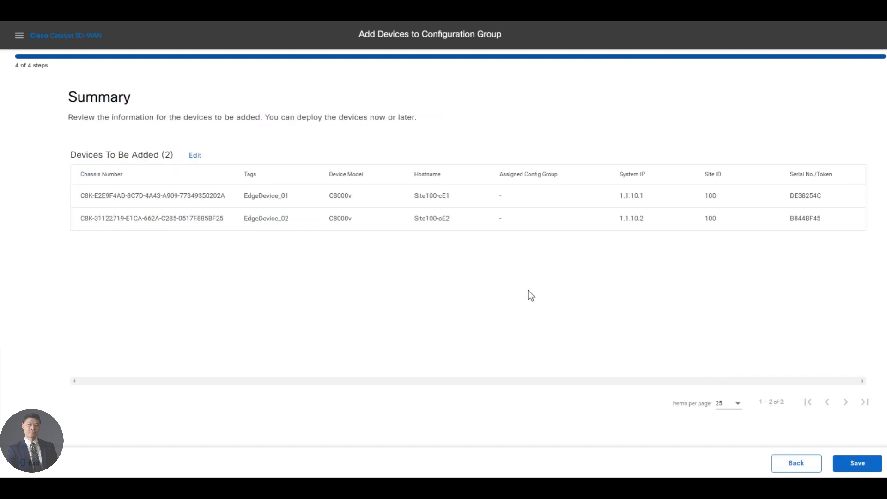
# Recheck the dual device tags, then save the SITE_100 devices to East_Coast_DC without provisioning them immediately.
pyautogui.click(797, 465)
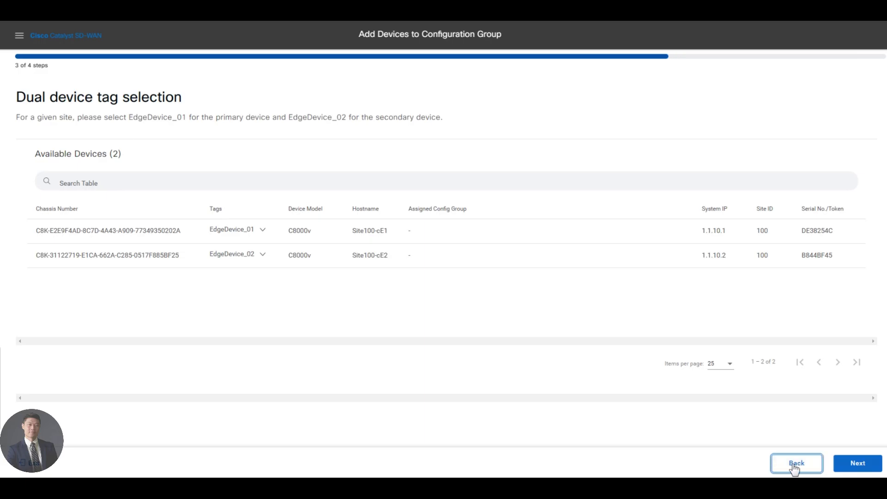
pyautogui.click(862, 463)
pyautogui.click(861, 464)
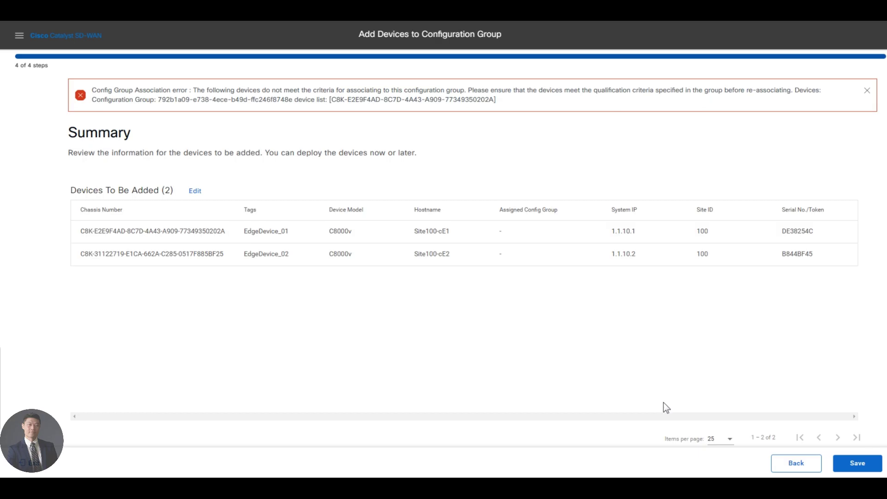
pyautogui.click(857, 463)
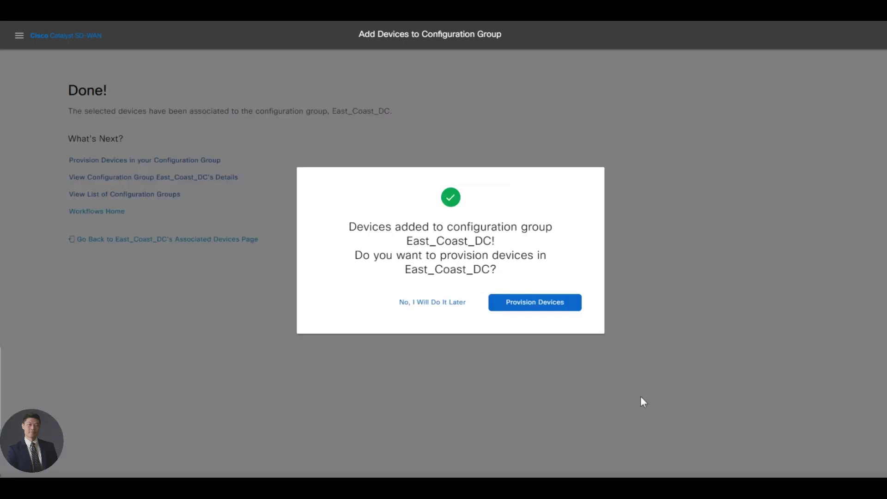
pyautogui.click(446, 303)
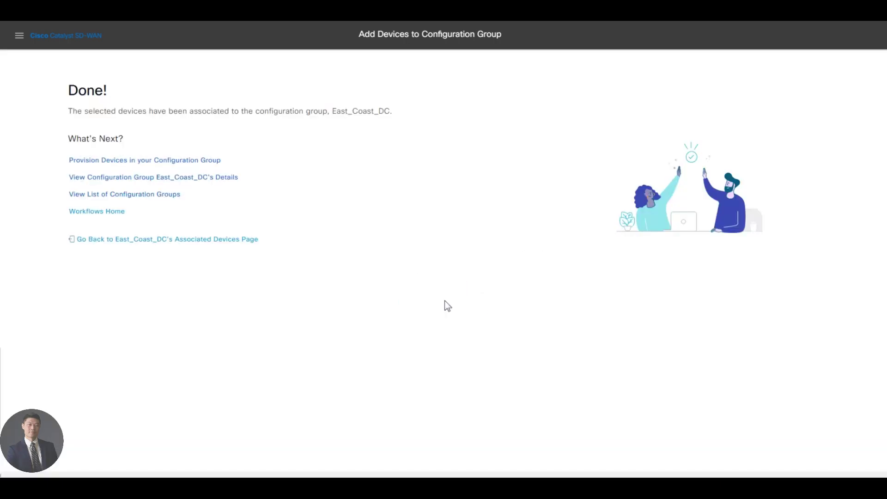
pyautogui.click(118, 159)
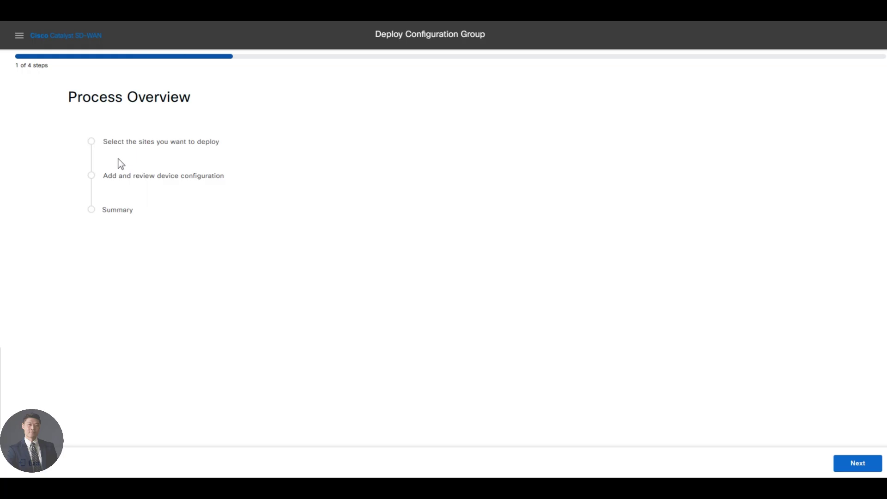
pyautogui.click(857, 463)
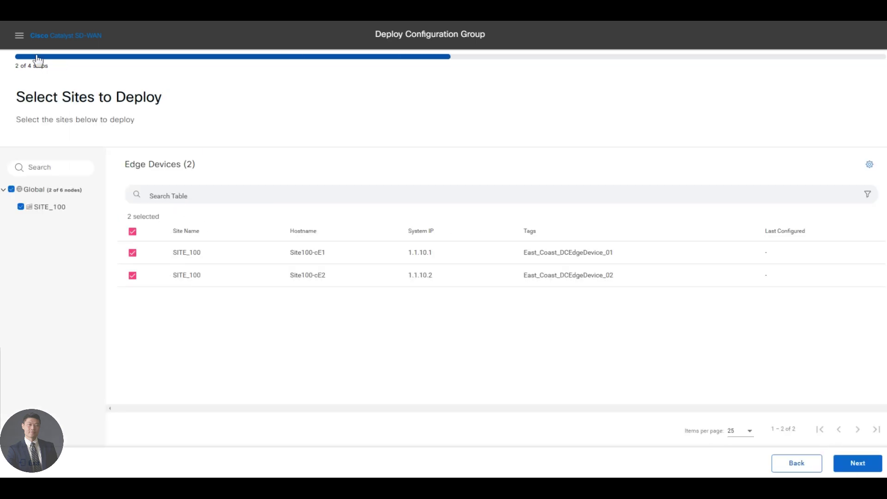
pyautogui.moveTo(35, 62)
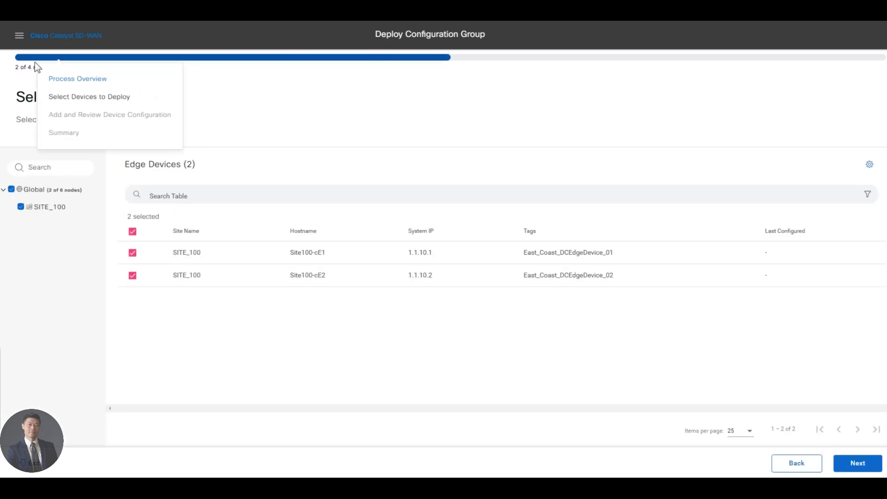
# Leave the deployment workflow for the configuration group list and open the associated devices of West_Coast_DC.
pyautogui.click(19, 36)
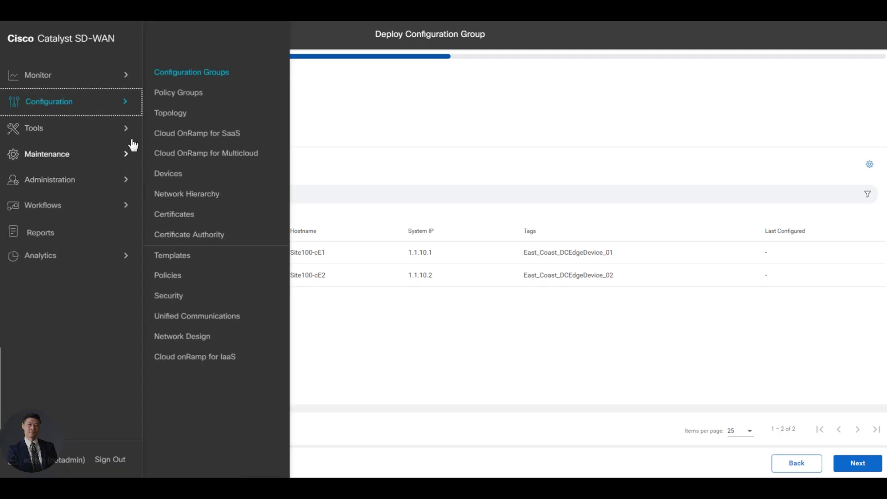
pyautogui.click(163, 75)
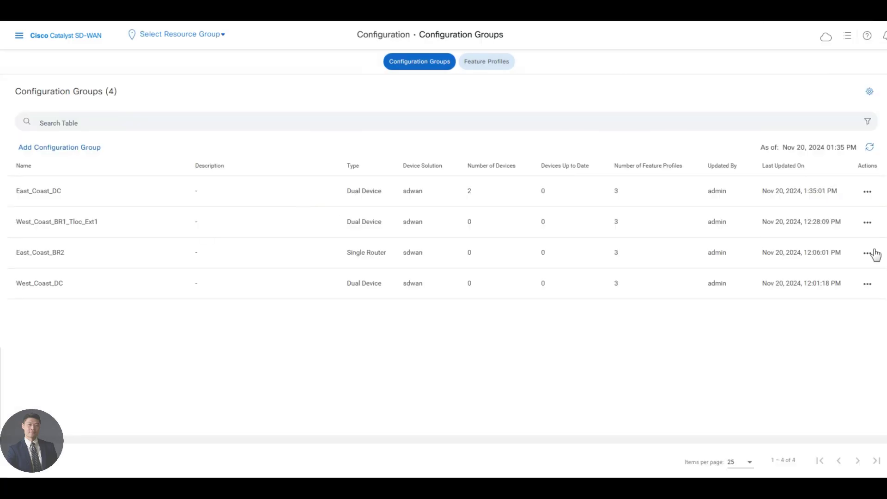
pyautogui.click(866, 283)
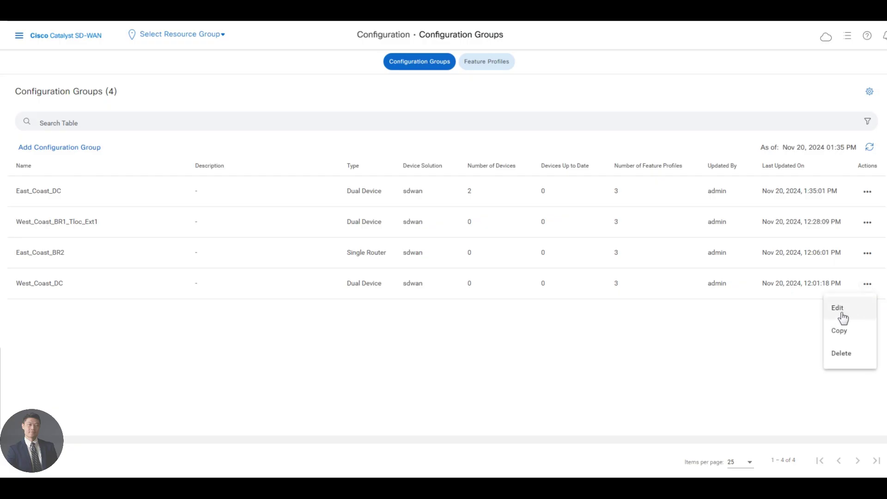
pyautogui.click(837, 308)
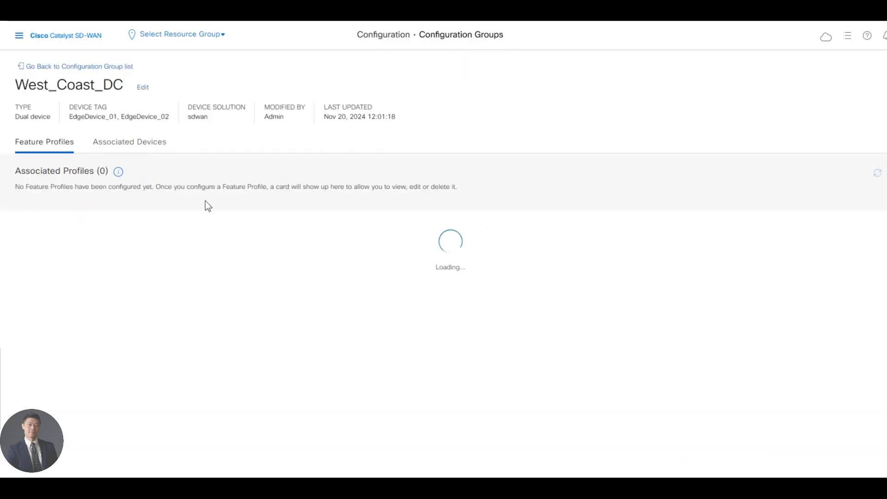
pyautogui.click(130, 143)
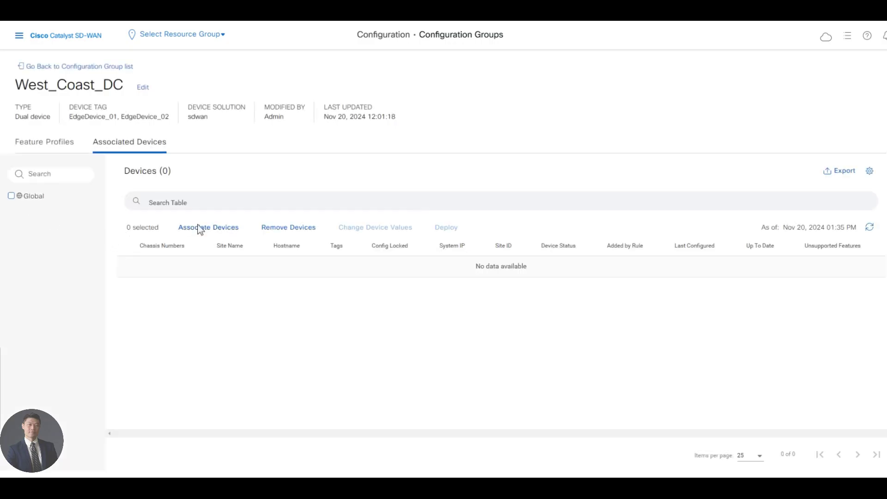
# Associate both SITE_200 devices with West_Coast_DC, keeping the suggested device tags, and decline immediate provisioning.
pyautogui.click(198, 228)
pyautogui.click(860, 467)
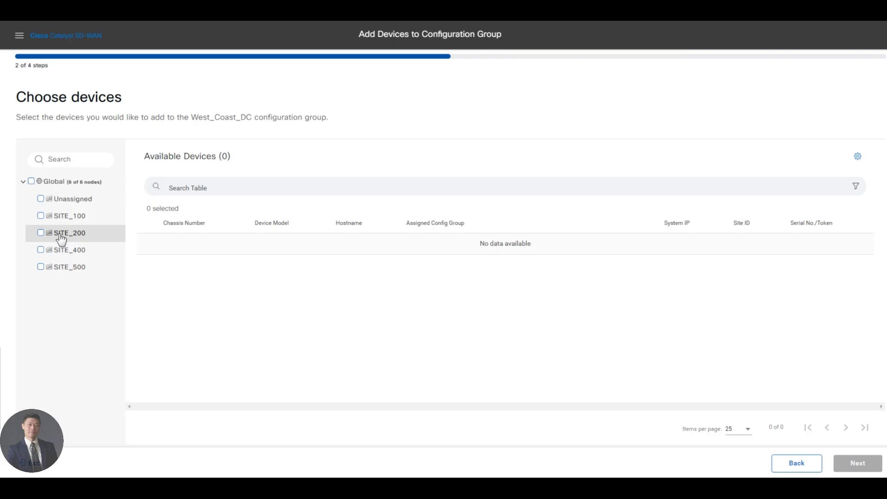
pyautogui.click(61, 235)
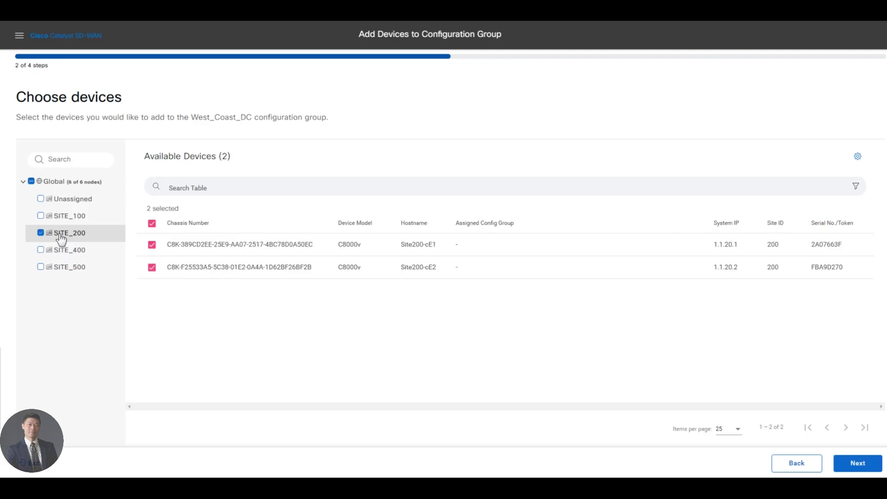
pyautogui.click(855, 465)
pyautogui.click(854, 466)
pyautogui.click(855, 468)
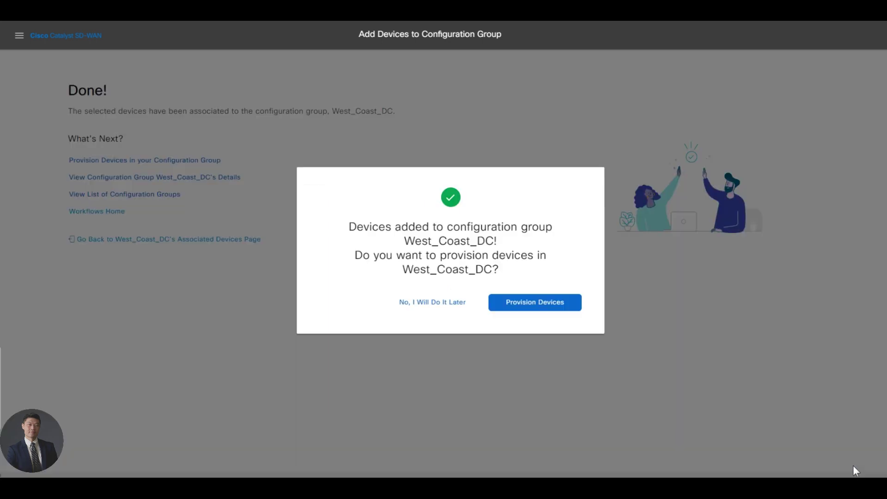
pyautogui.click(432, 303)
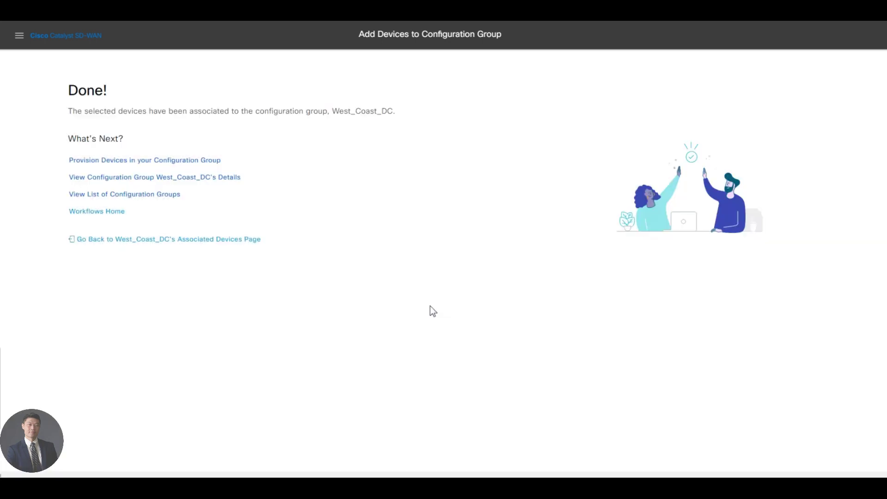
pyautogui.click(102, 164)
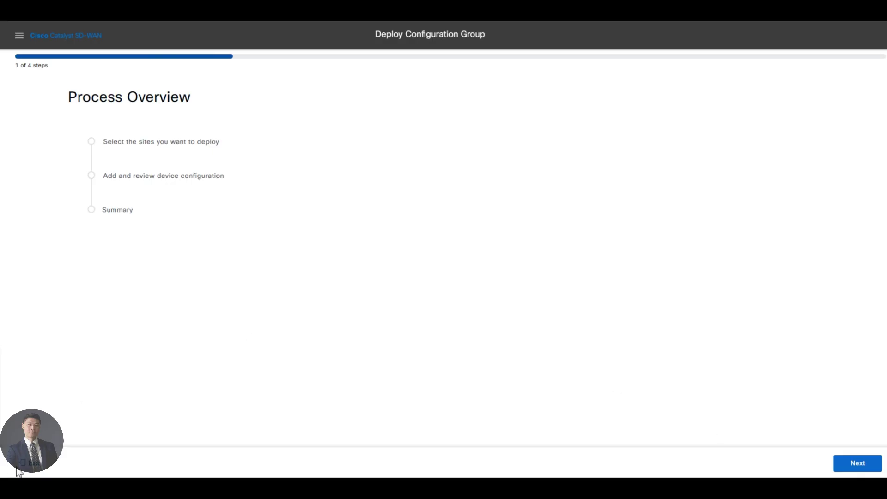
pyautogui.click(24, 465)
pyautogui.click(491, 300)
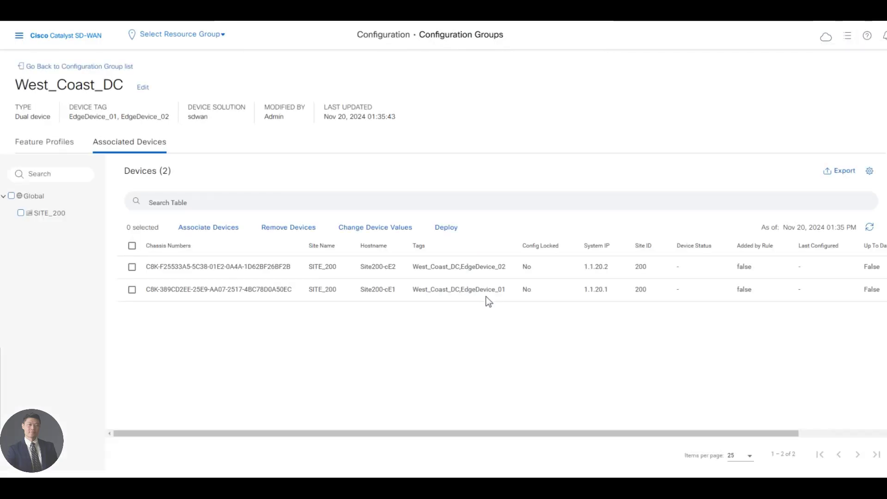
# Return to the configuration group list and open the associated devices of East_Coast_BR2 for editing.
pyautogui.click(68, 69)
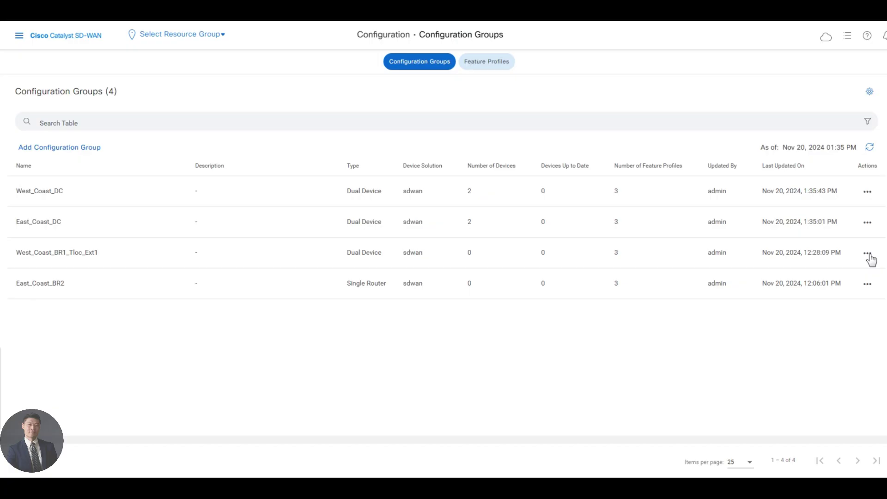
pyautogui.click(867, 284)
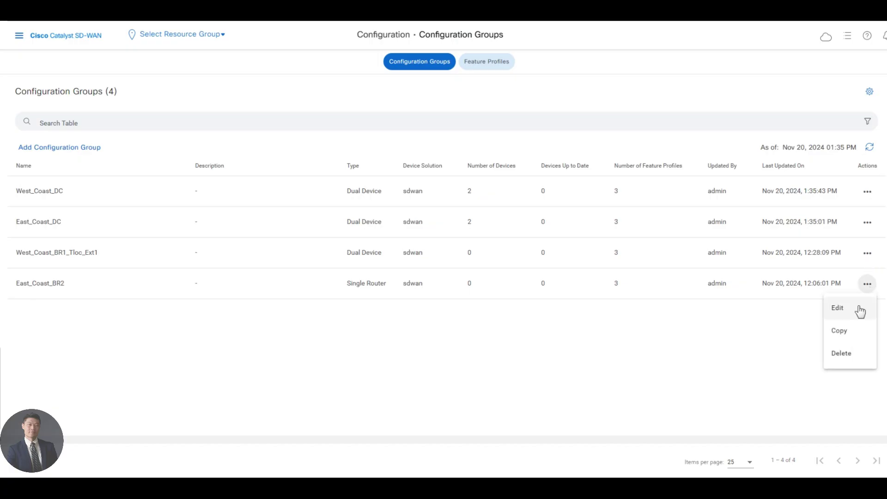
pyautogui.click(843, 310)
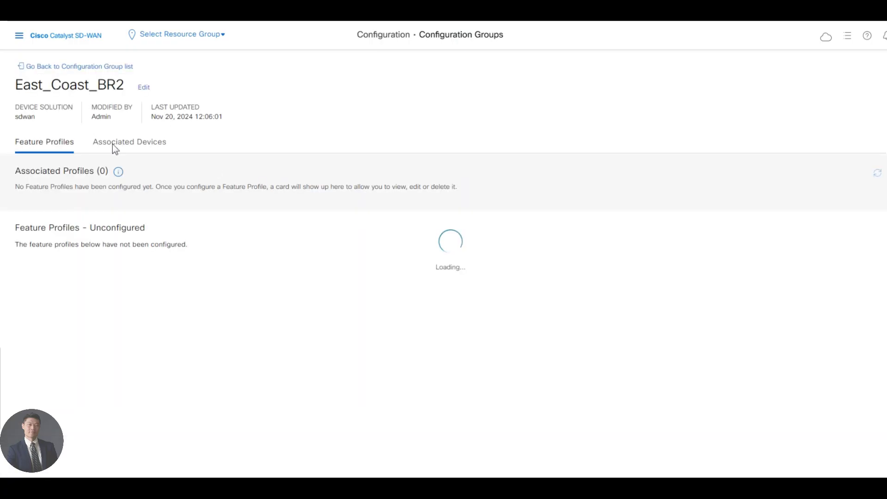
pyautogui.click(131, 144)
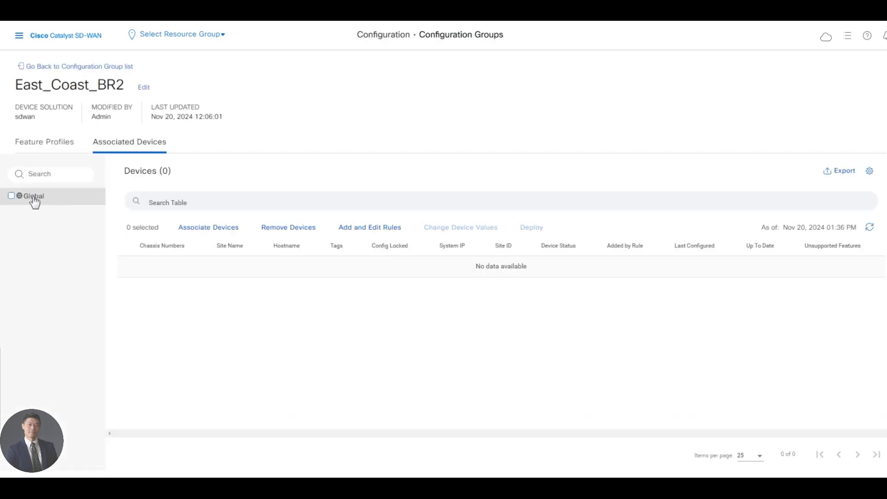
# Associate the SITE_400 device Site400-cE1 with East_Coast_BR2, decline immediate provisioning, and return to the group's associated devices.
pyautogui.click(211, 227)
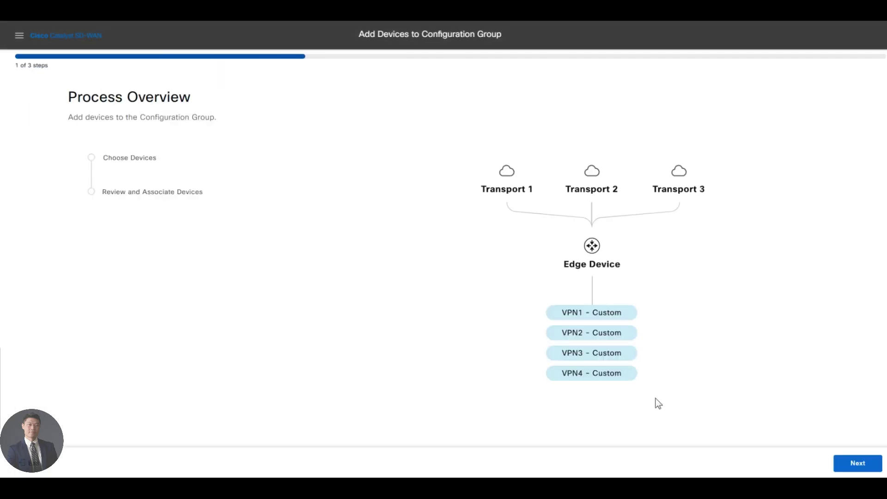
pyautogui.click(873, 469)
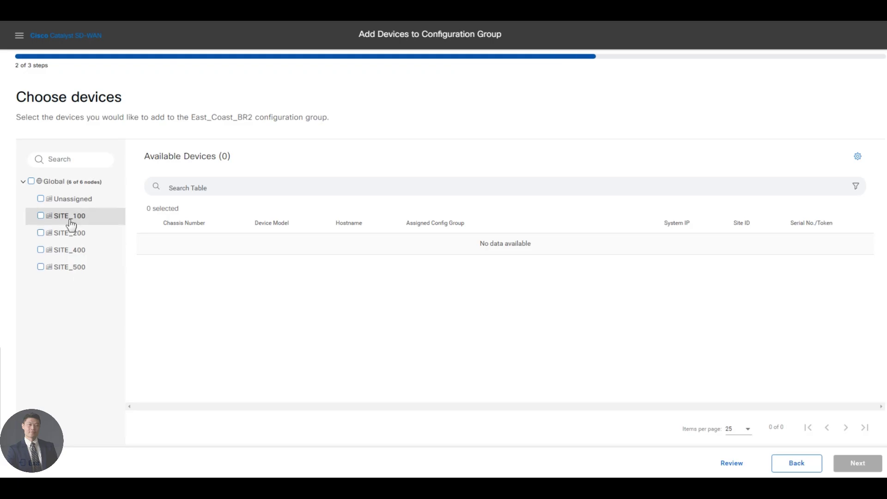
pyautogui.click(64, 252)
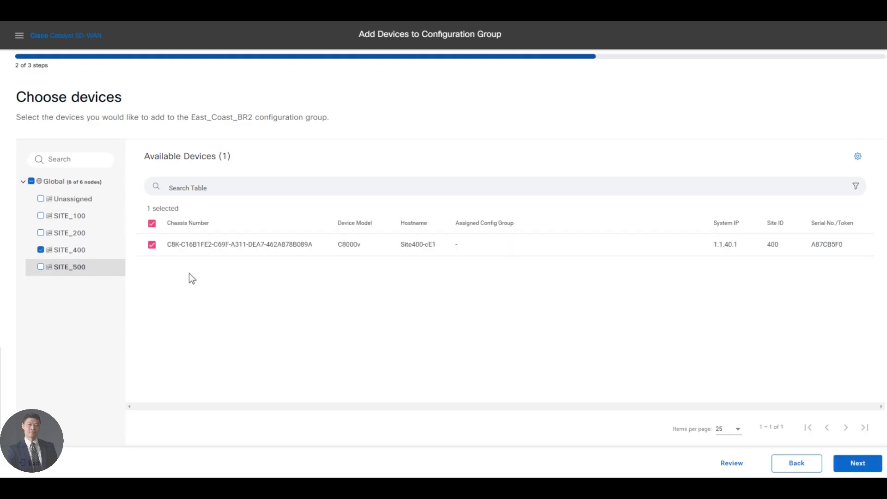
pyautogui.click(859, 463)
pyautogui.click(862, 464)
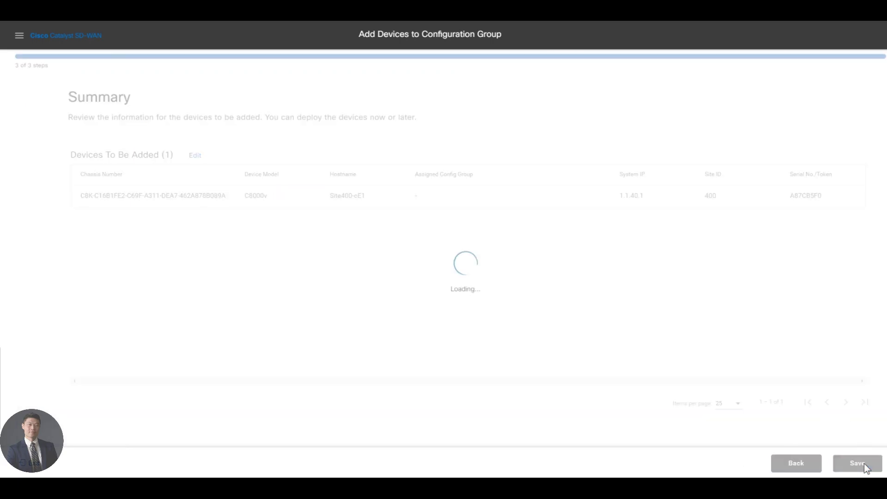
pyautogui.click(425, 301)
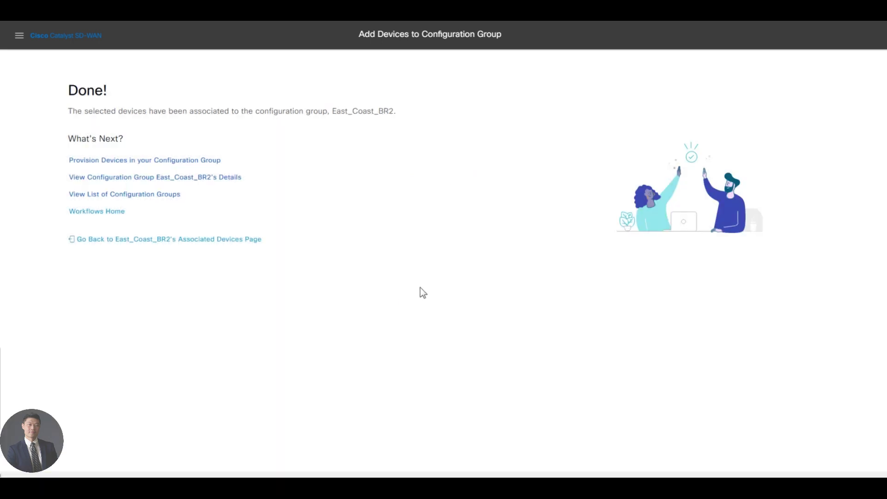
pyautogui.click(115, 240)
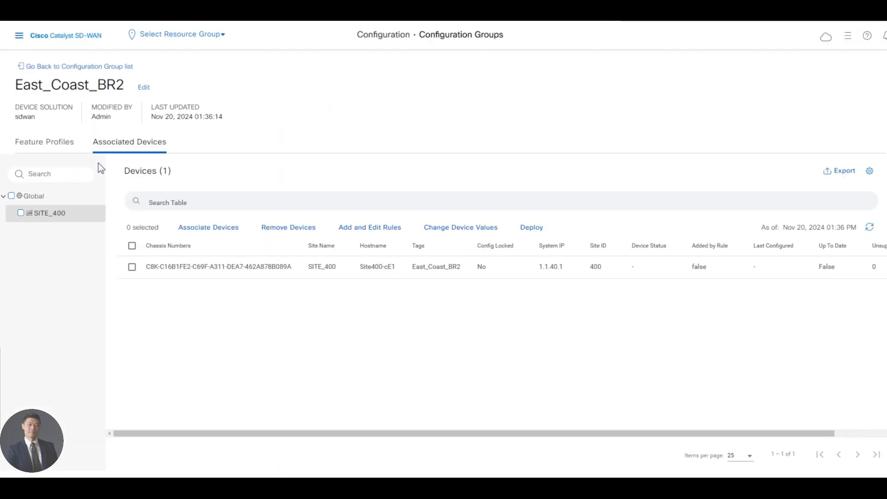
# Go back to the configuration group list and open the associated devices of West_Coast_BR1_Tloc_Ext1.
pyautogui.click(71, 69)
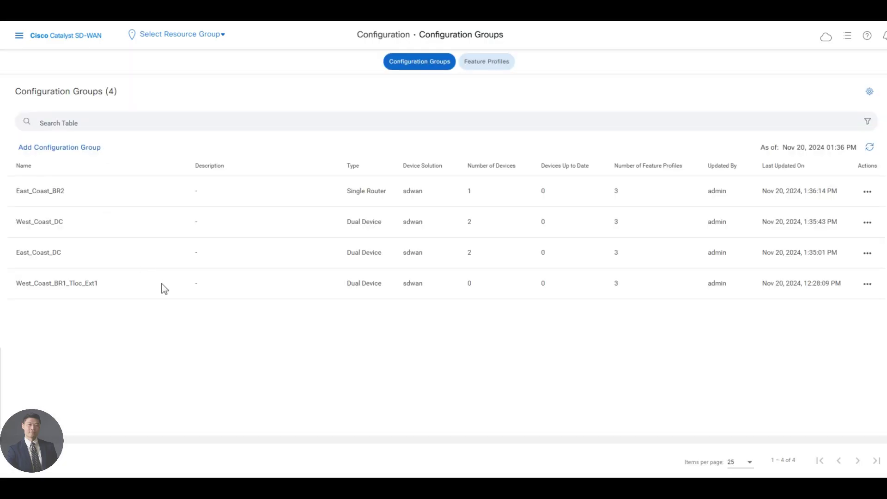
pyautogui.click(868, 284)
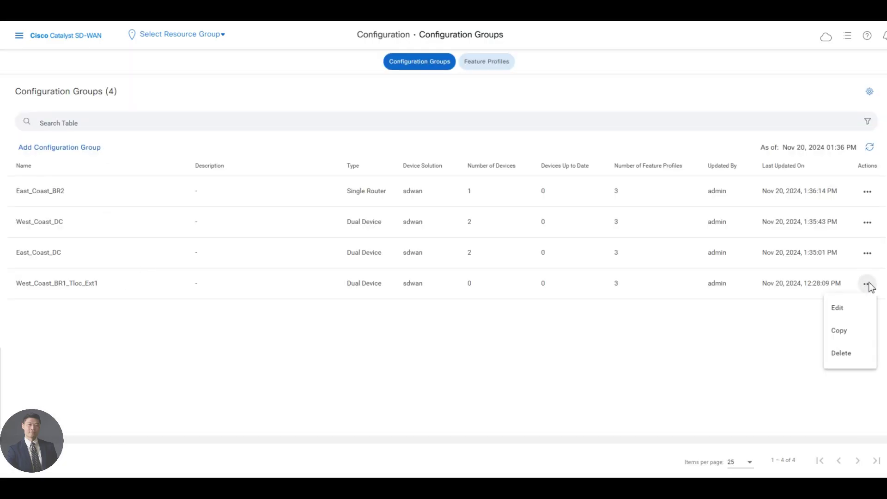
pyautogui.click(842, 309)
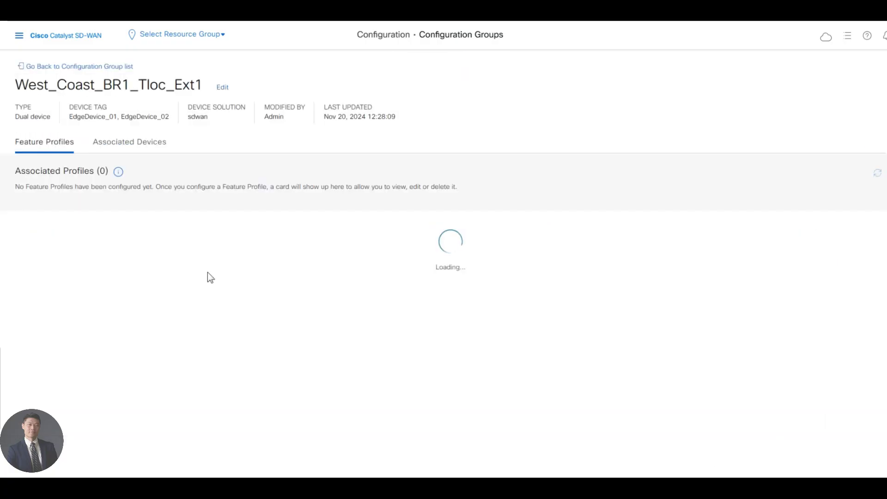
pyautogui.click(133, 146)
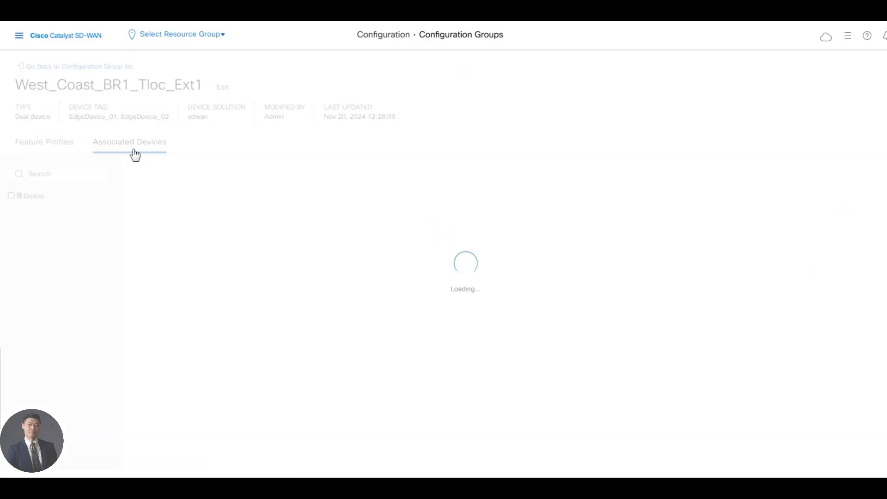
# Start associating both SITE_500 devices with West_Coast_BR1_Tloc_Ext1, keeping the suggested tags: Site500-cE2 as EdgeDevice_01 and Site500-cE1 as EdgeDevice_02.
pyautogui.click(213, 228)
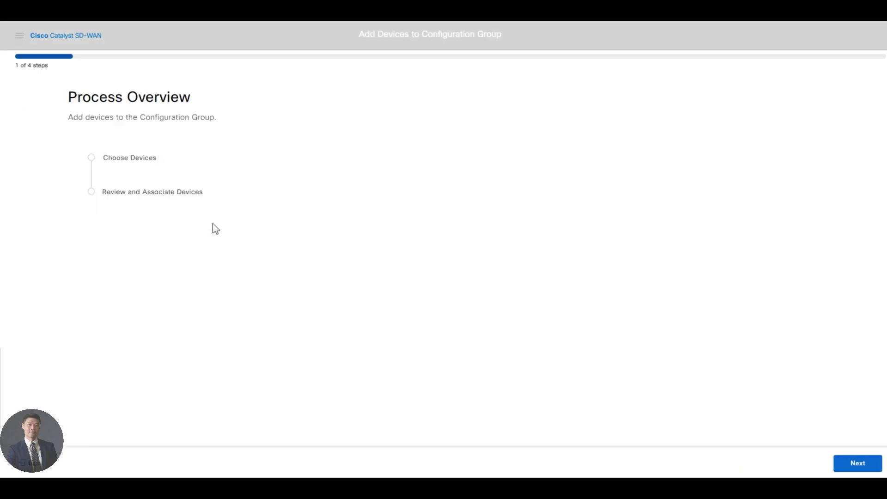
pyautogui.click(840, 467)
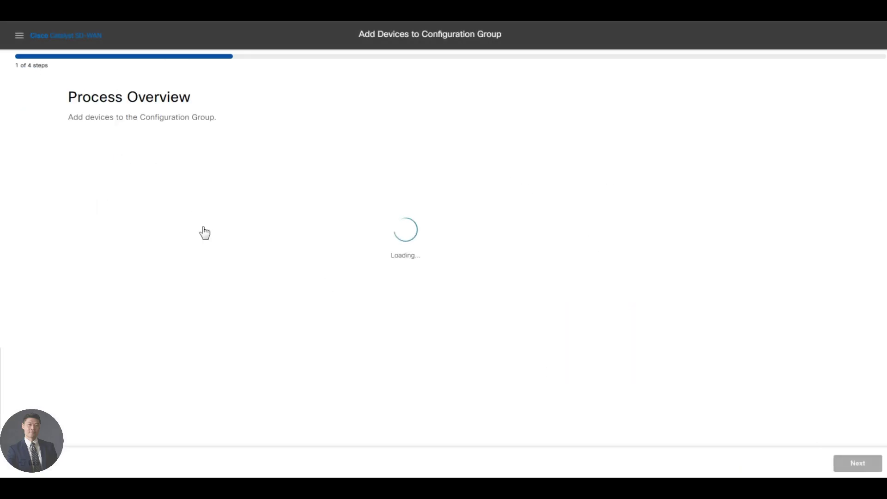
pyautogui.click(51, 265)
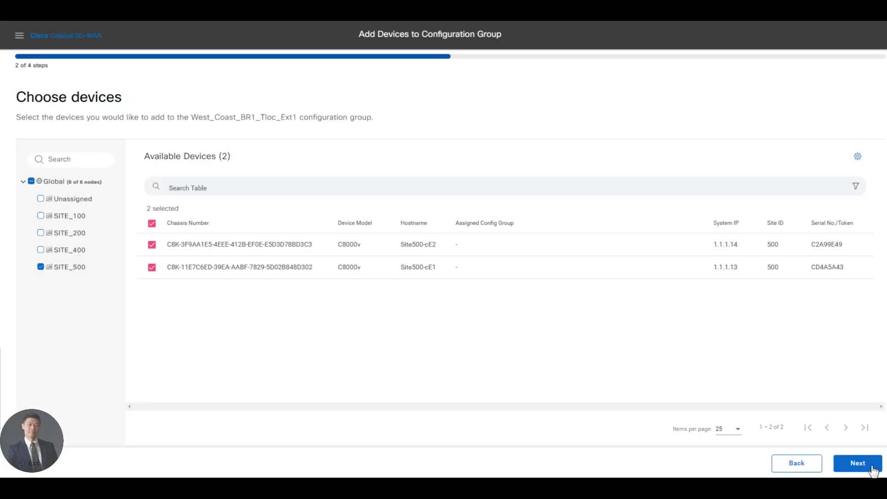
pyautogui.click(858, 465)
pyautogui.click(858, 463)
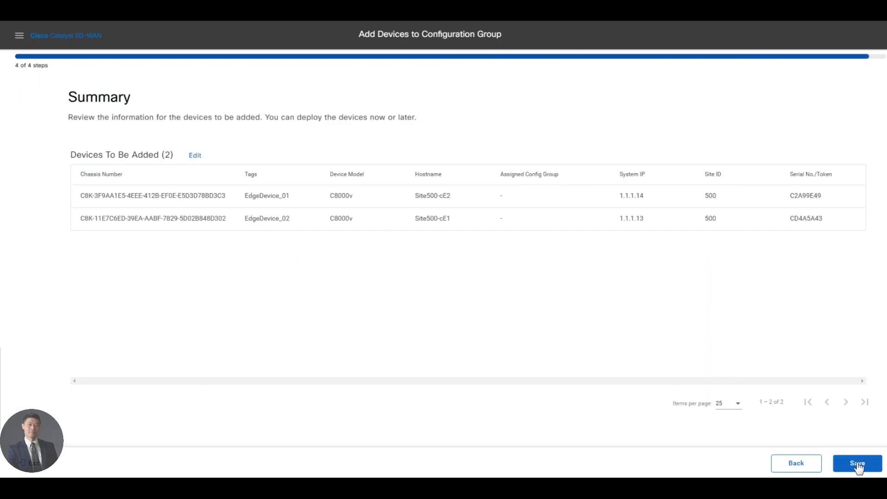
# Save the SITE_500 devices to West_Coast_BR1_Tloc_Ext1, retrying the save if rejected, without provisioning them immediately, and return to the configuration group list.
pyautogui.click(858, 463)
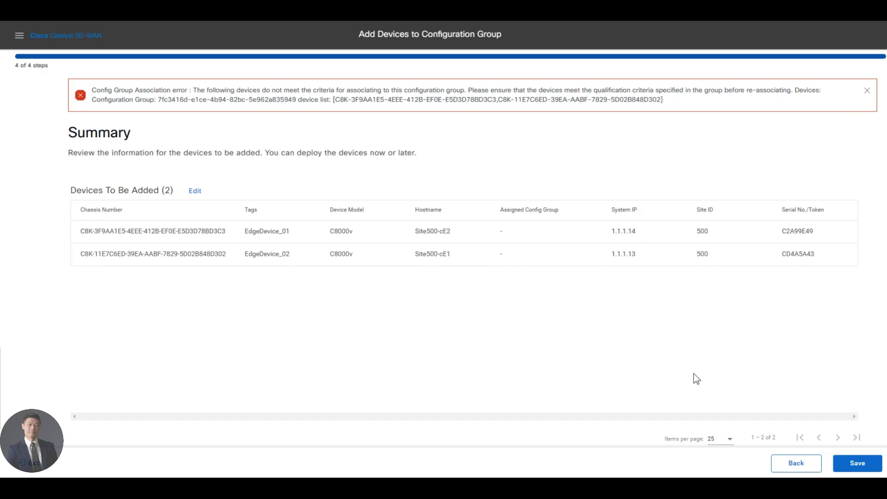
pyautogui.click(852, 464)
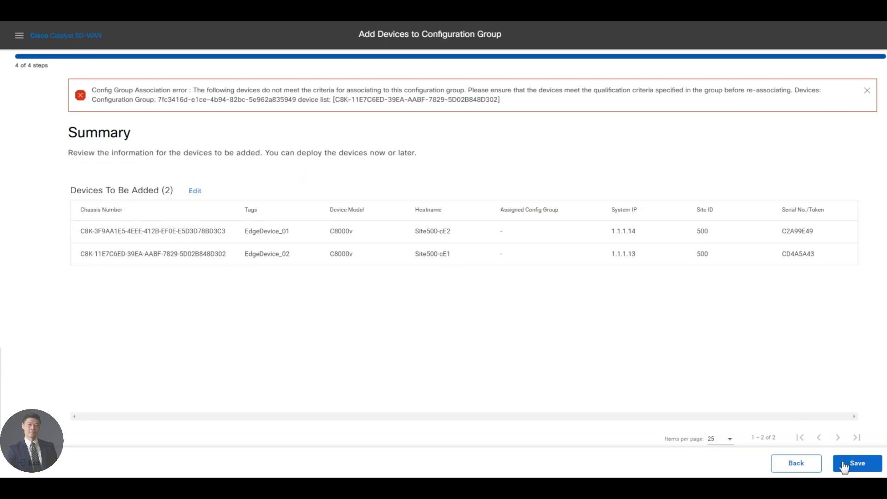
pyautogui.click(844, 465)
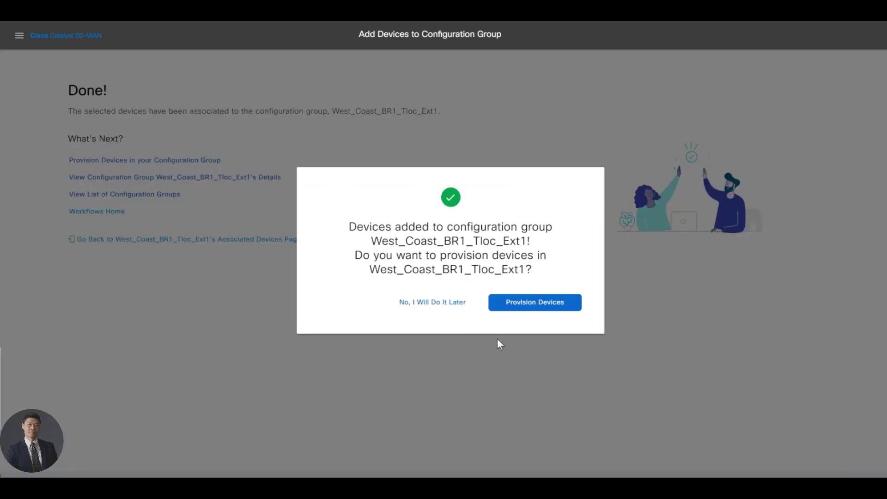
pyautogui.click(429, 304)
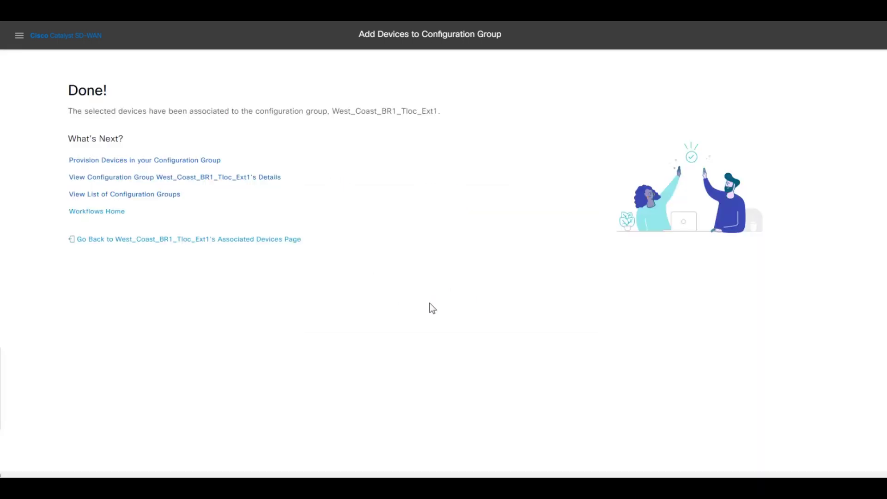
pyautogui.click(154, 239)
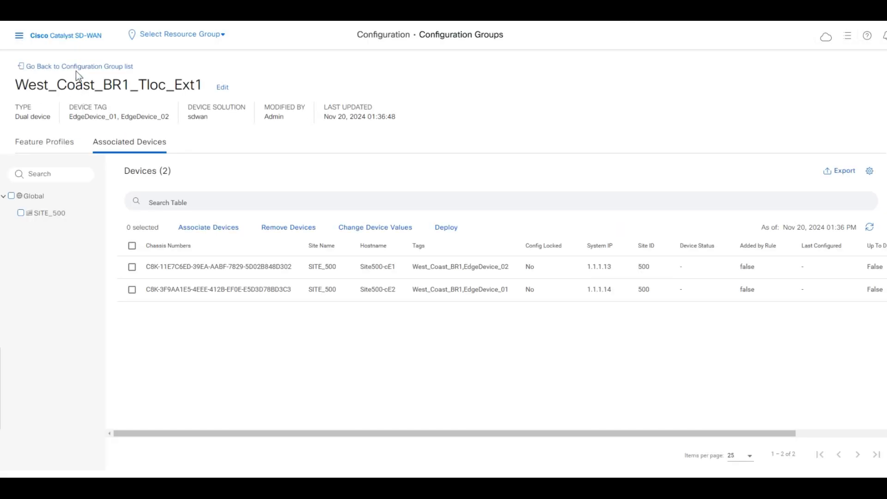
pyautogui.click(75, 66)
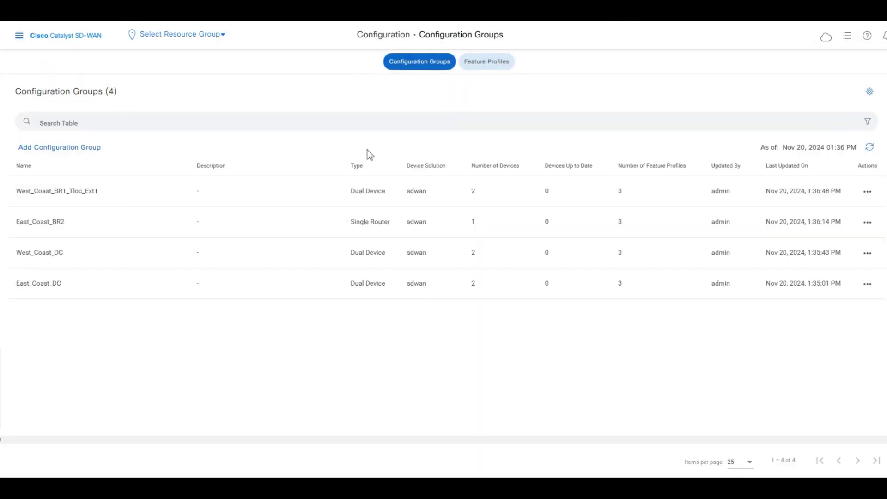